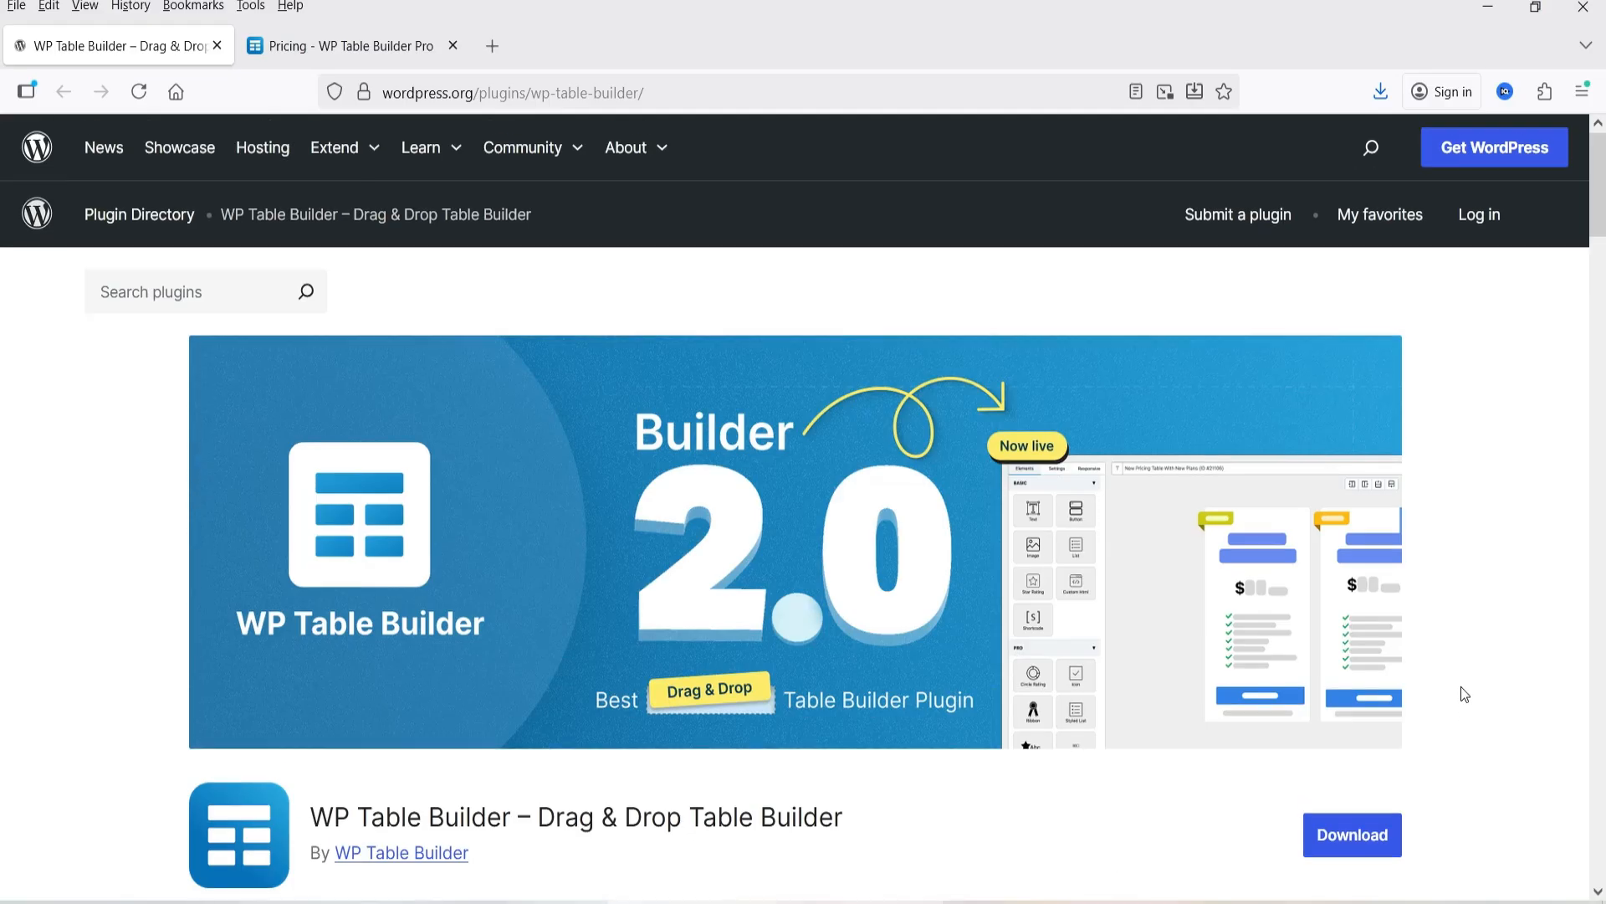
Step: Review the WP Table Builder pricing page, comparing the features of the Free, Pro – Yearly and Pro – Lifetime plans
{"action": "left_click", "coordinate": [359, 38]}
{"action": "scroll", "coordinate": [758, 561], "scroll_direction": "up", "scroll_amount": 2}
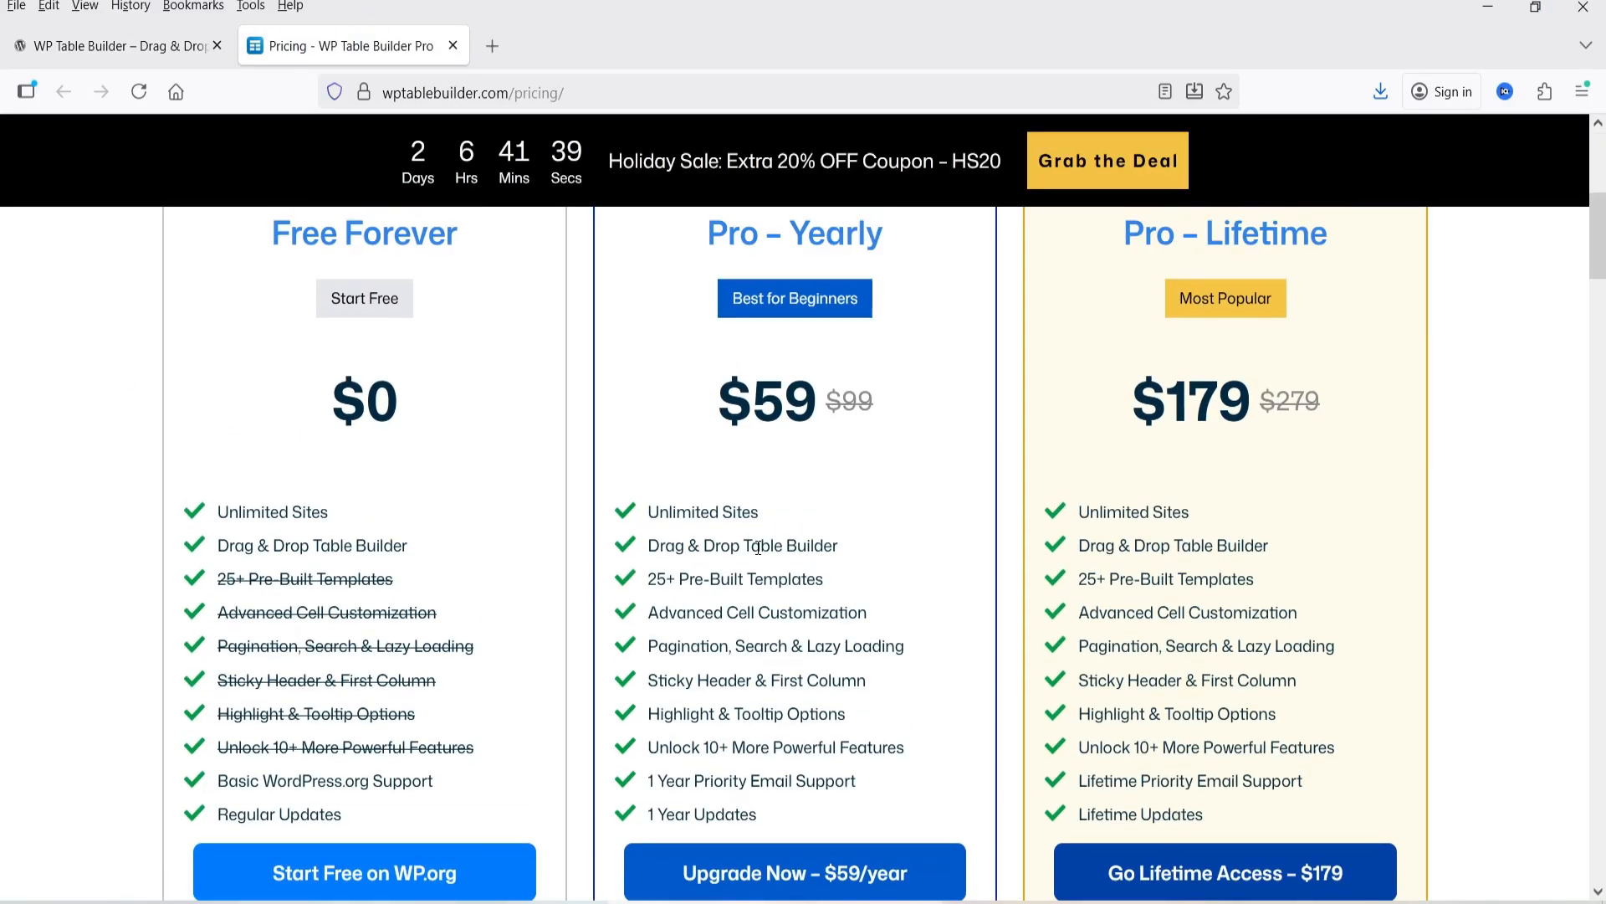
{"action": "scroll", "coordinate": [749, 391], "scroll_direction": "up", "scroll_amount": 2}
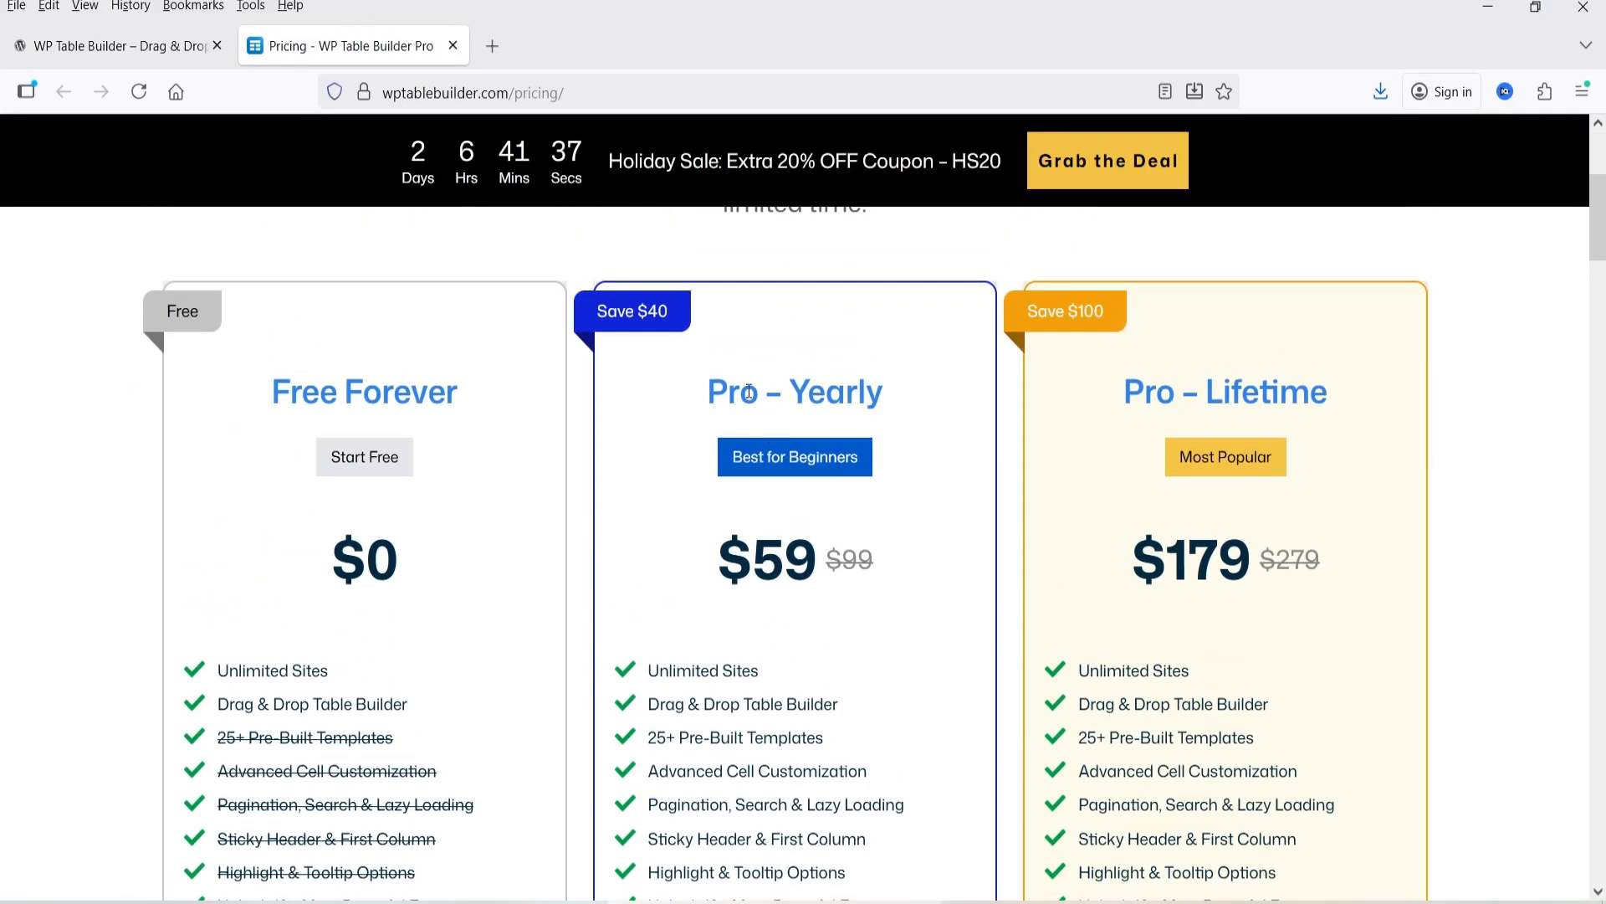
{"action": "scroll", "coordinate": [787, 495], "scroll_direction": "down", "scroll_amount": 2}
{"action": "triple_click", "coordinate": [763, 552]}
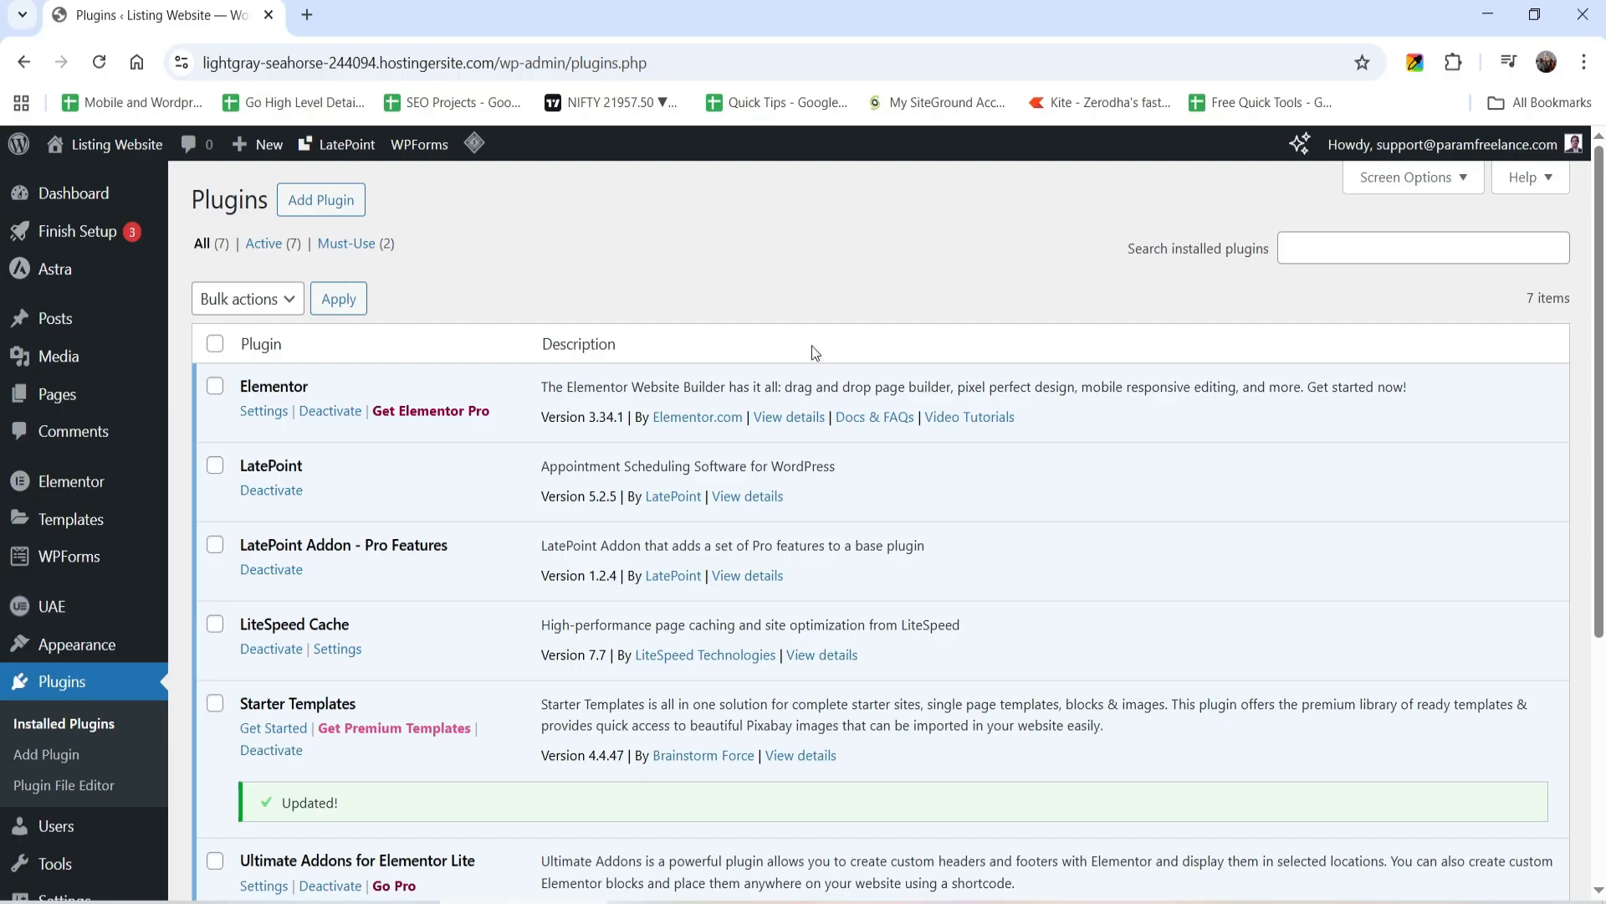
Step: Search the WordPress plugin directory for "wp table builder", then install and activate WP Table Builder – Drag & Drop Table Builder
{"action": "left_click", "coordinate": [55, 758]}
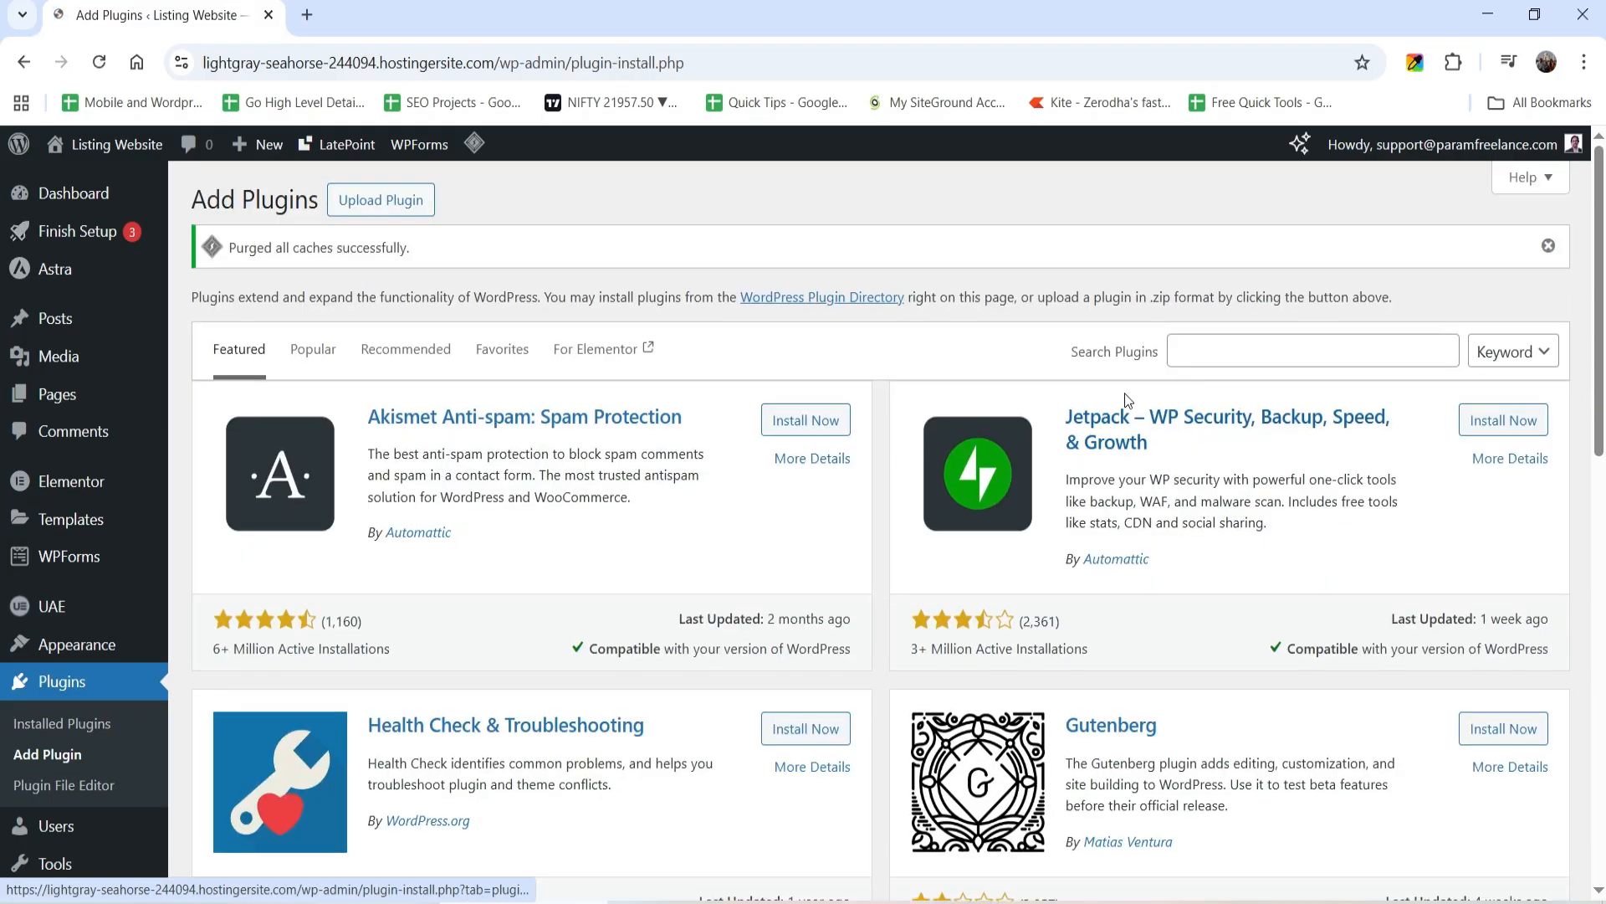
{"action": "left_click", "coordinate": [1221, 355]}
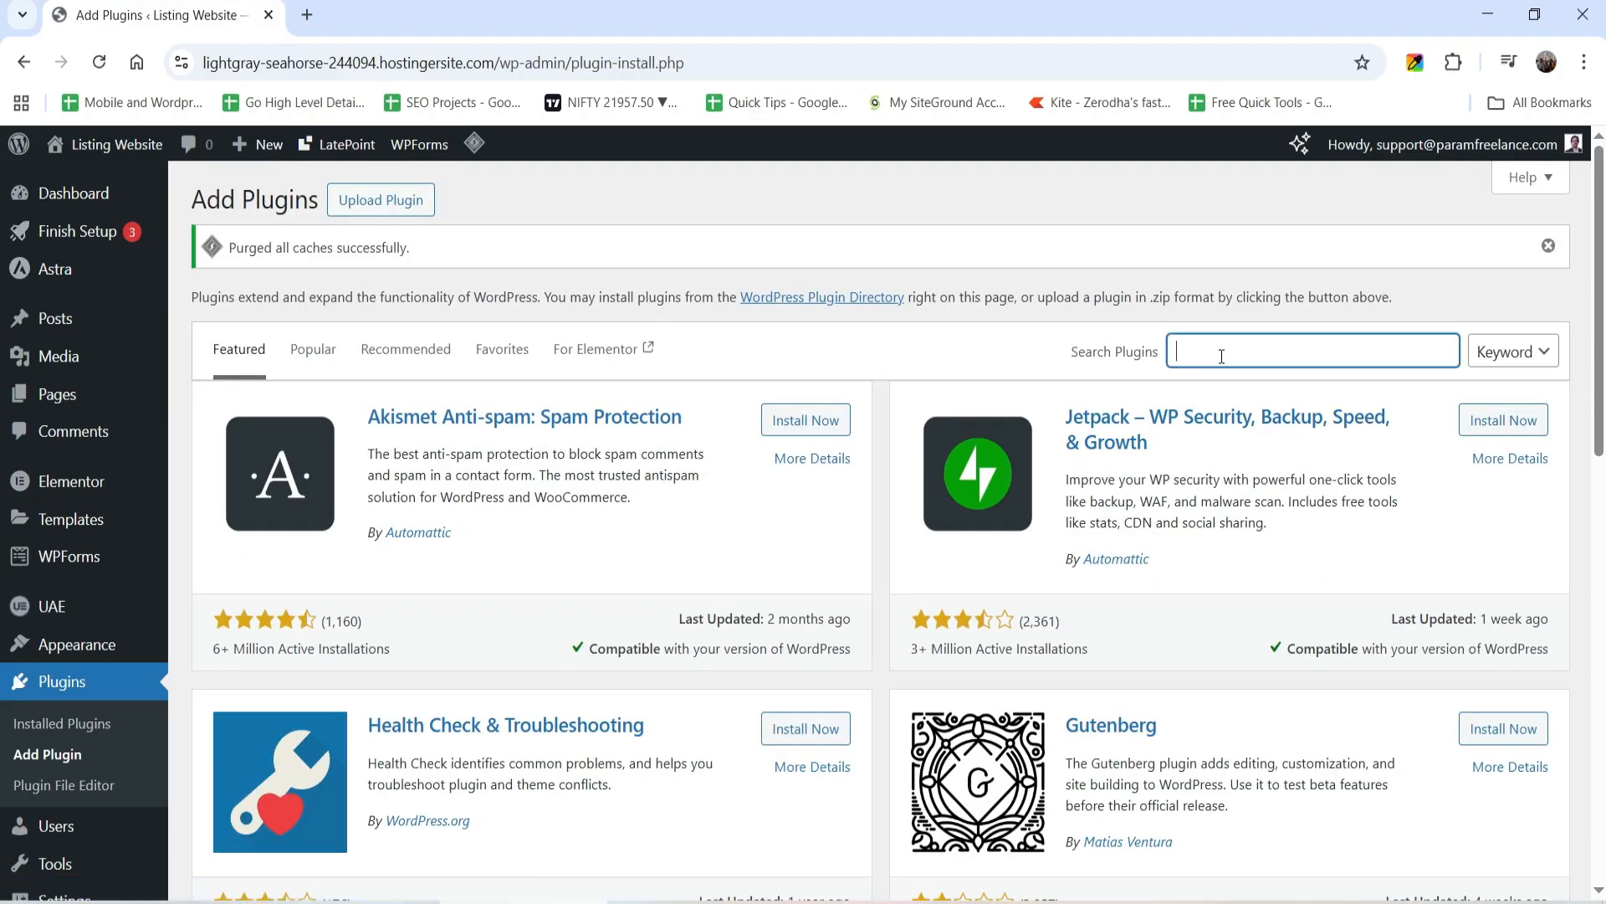
{"action": "type", "text": "wp table builder"}
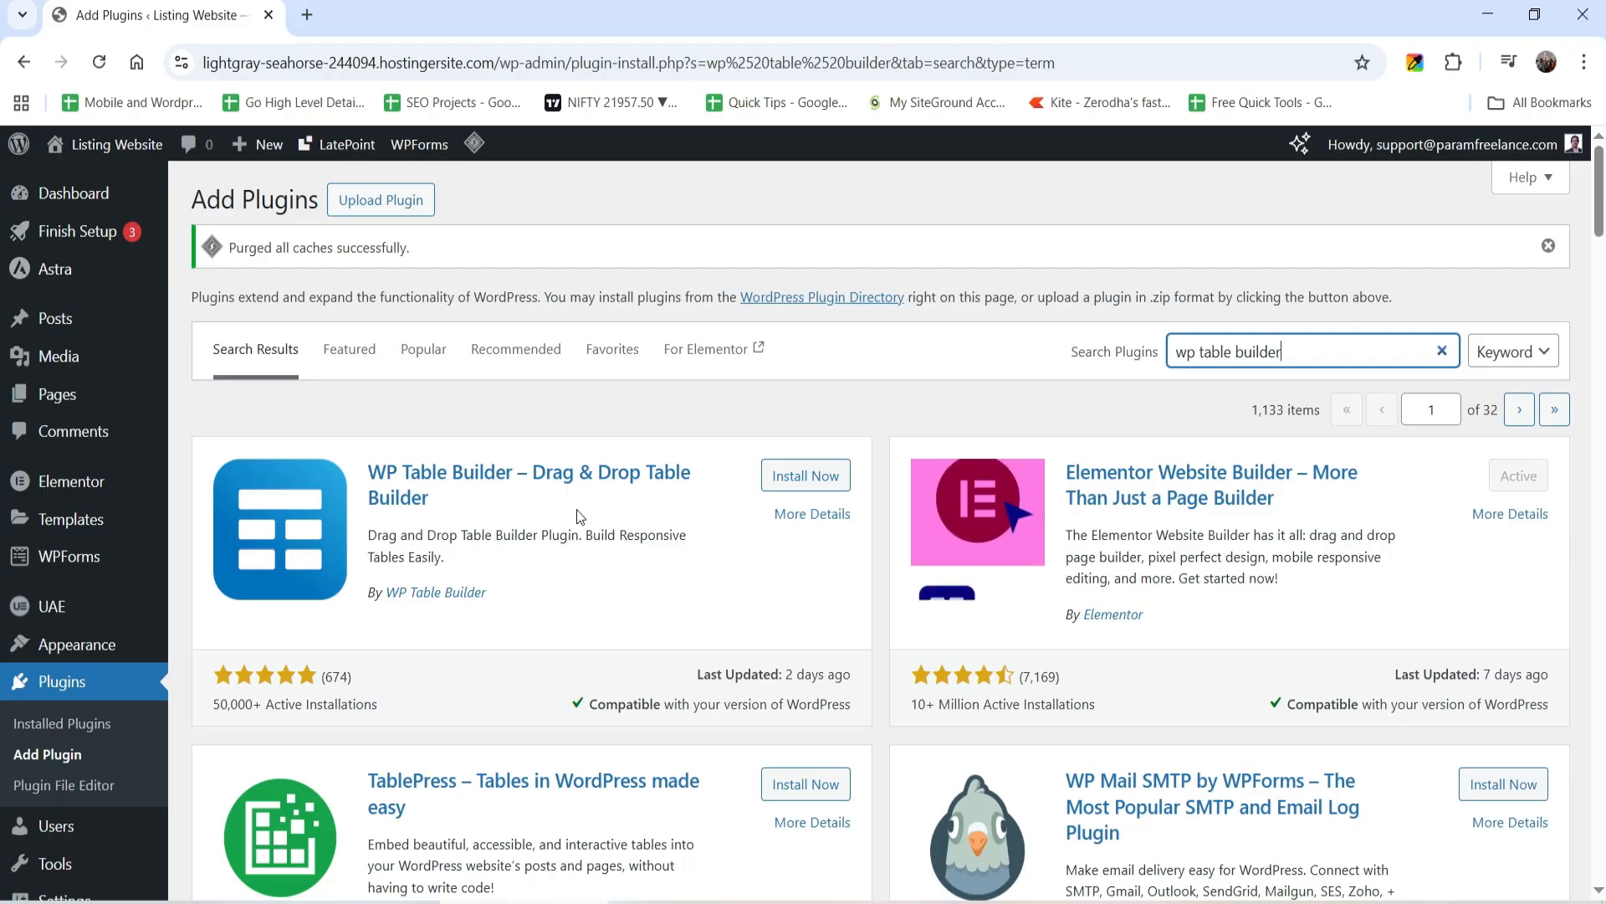
{"action": "left_click", "coordinate": [794, 476]}
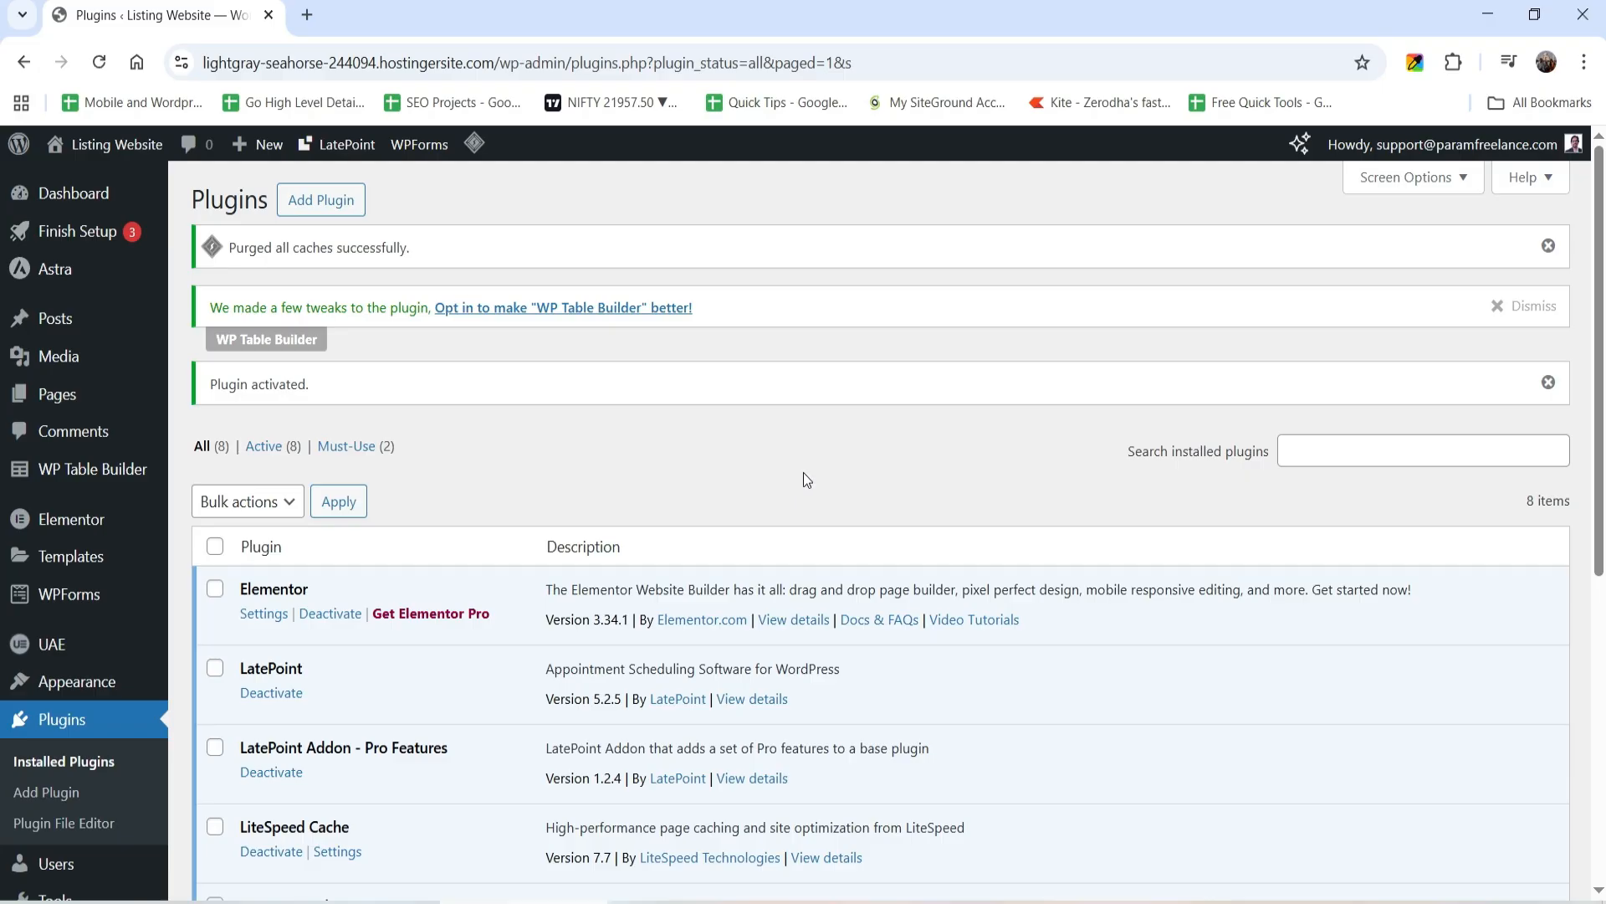
Step: Open WP Table Builder, skip its notification opt-in and look over the Getting Started page
{"action": "left_click", "coordinate": [48, 473]}
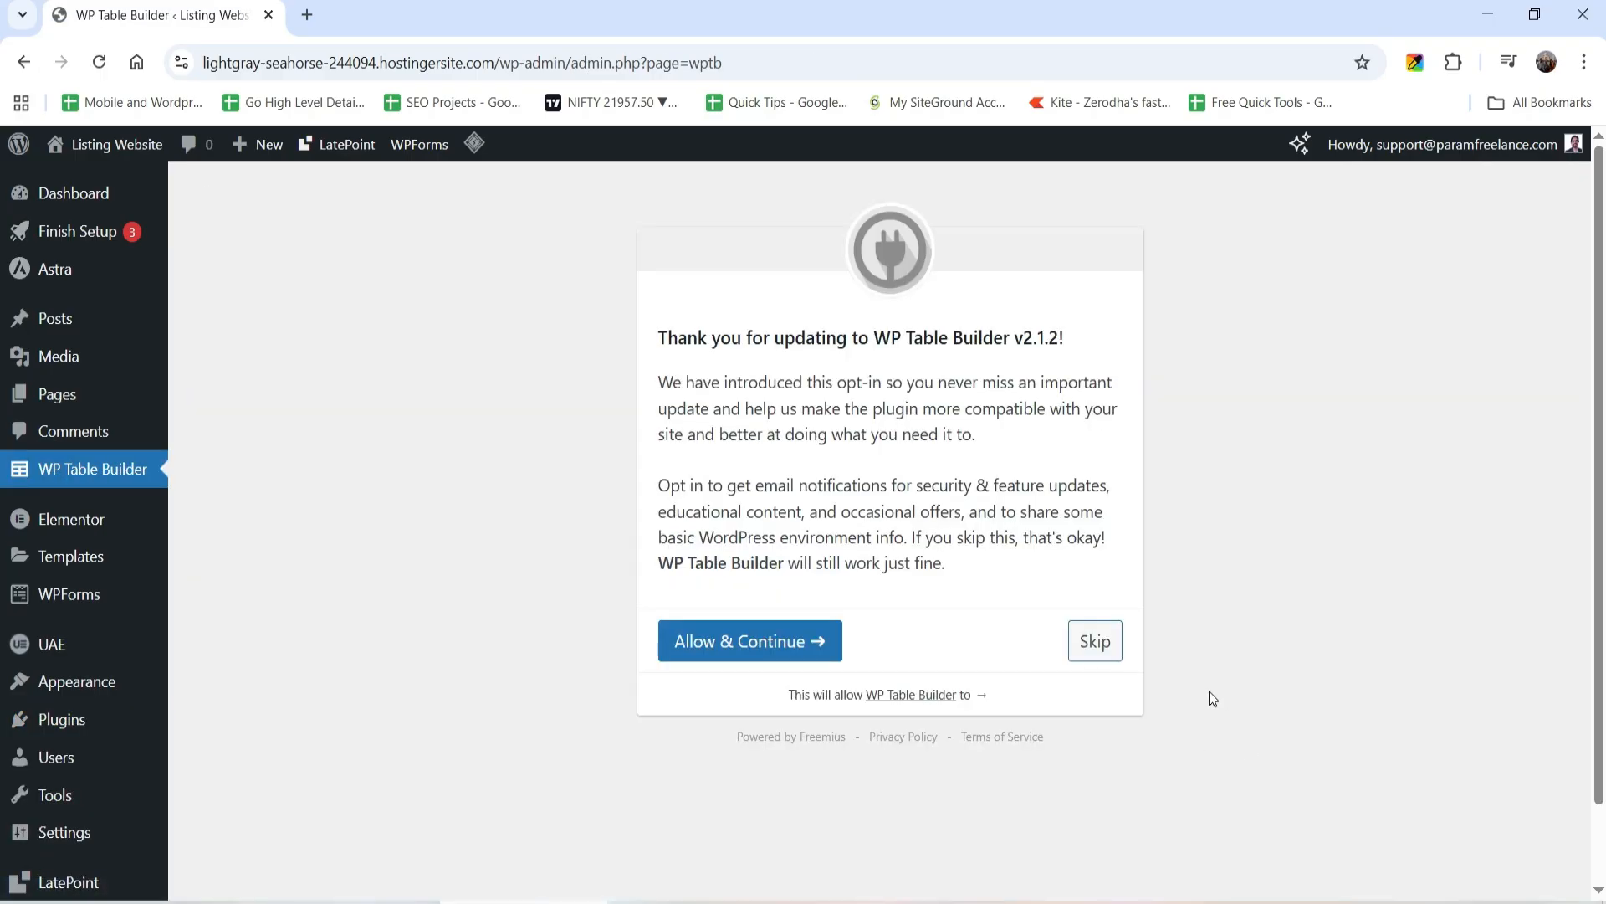
{"action": "left_click", "coordinate": [1091, 644]}
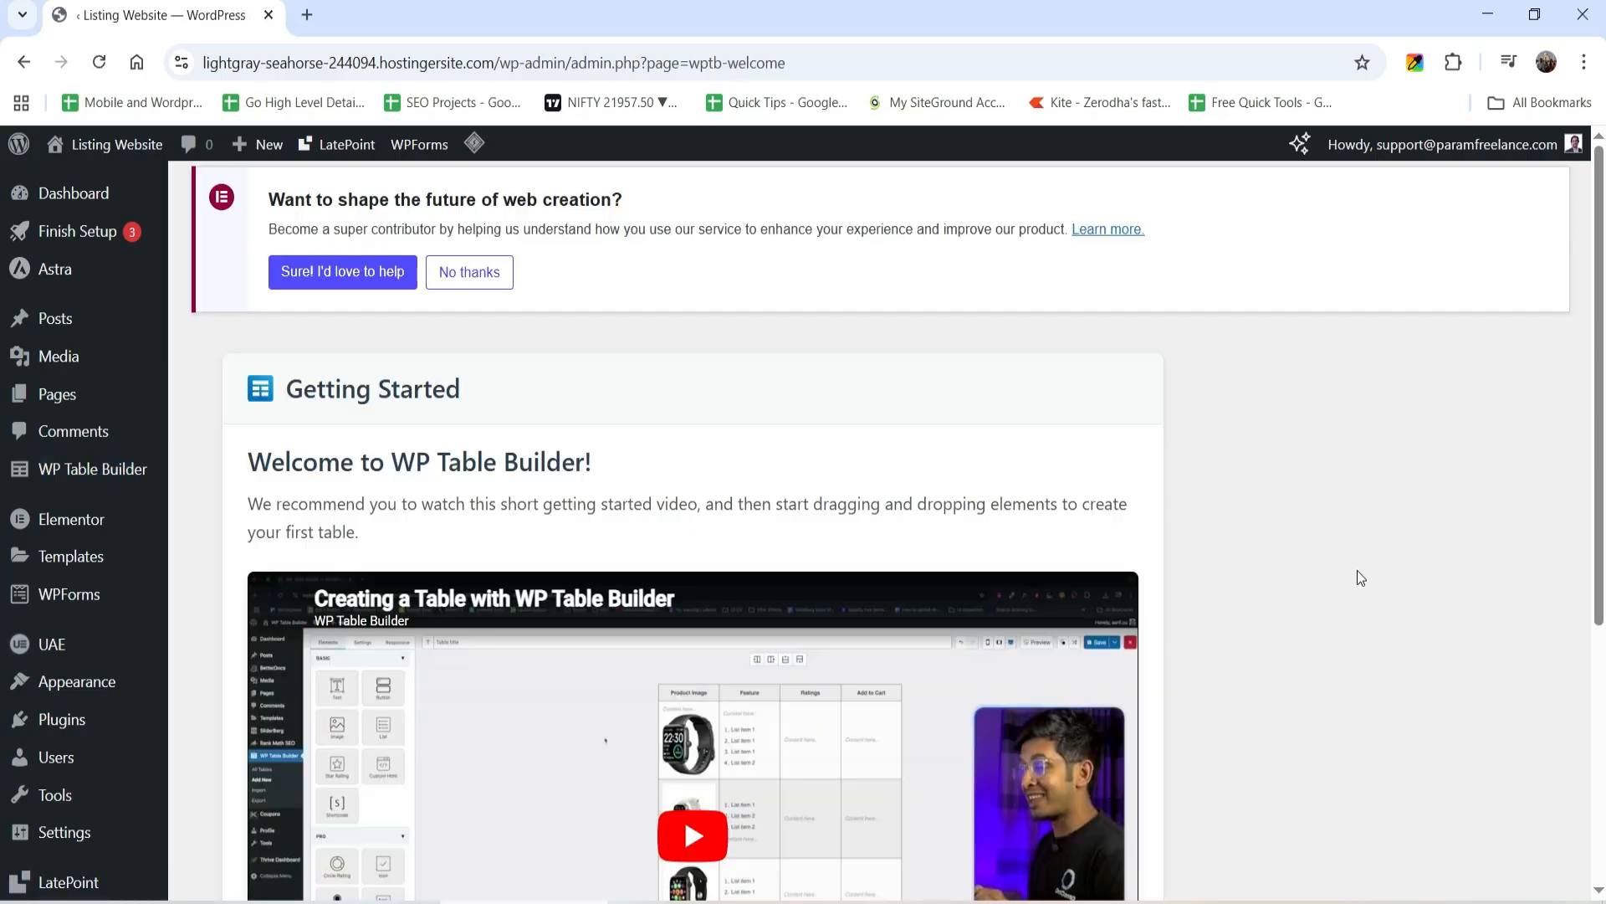
{"action": "scroll", "coordinate": [1347, 565], "scroll_direction": "down", "scroll_amount": 3}
{"action": "scroll", "coordinate": [1339, 570], "scroll_direction": "down", "scroll_amount": 2}
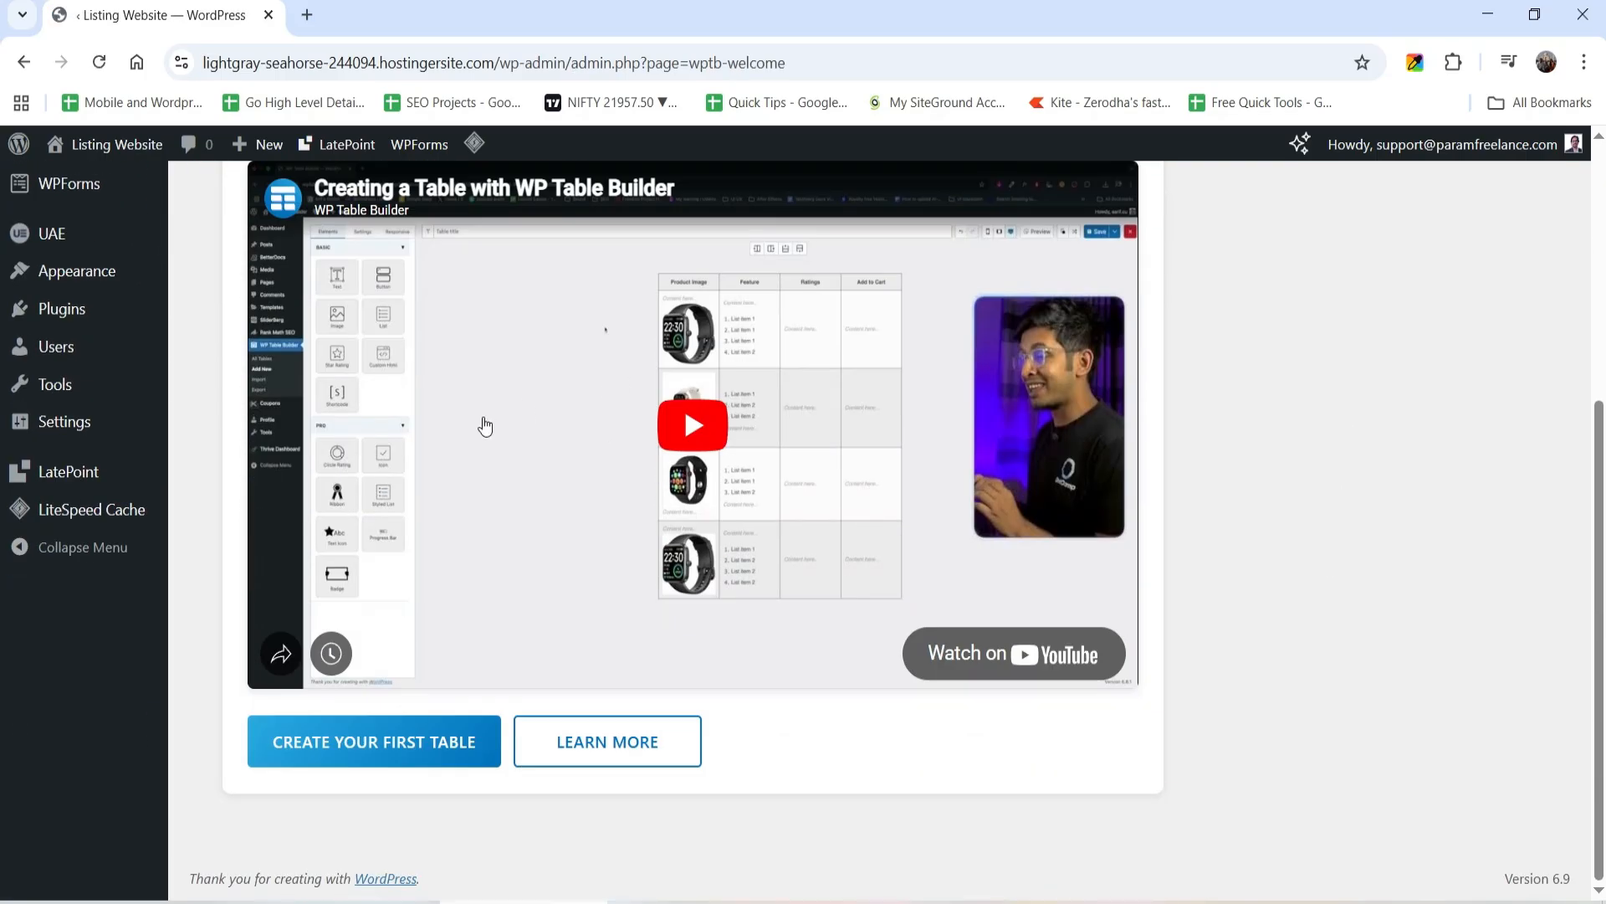
{"action": "scroll", "coordinate": [1314, 477], "scroll_direction": "up", "scroll_amount": 4}
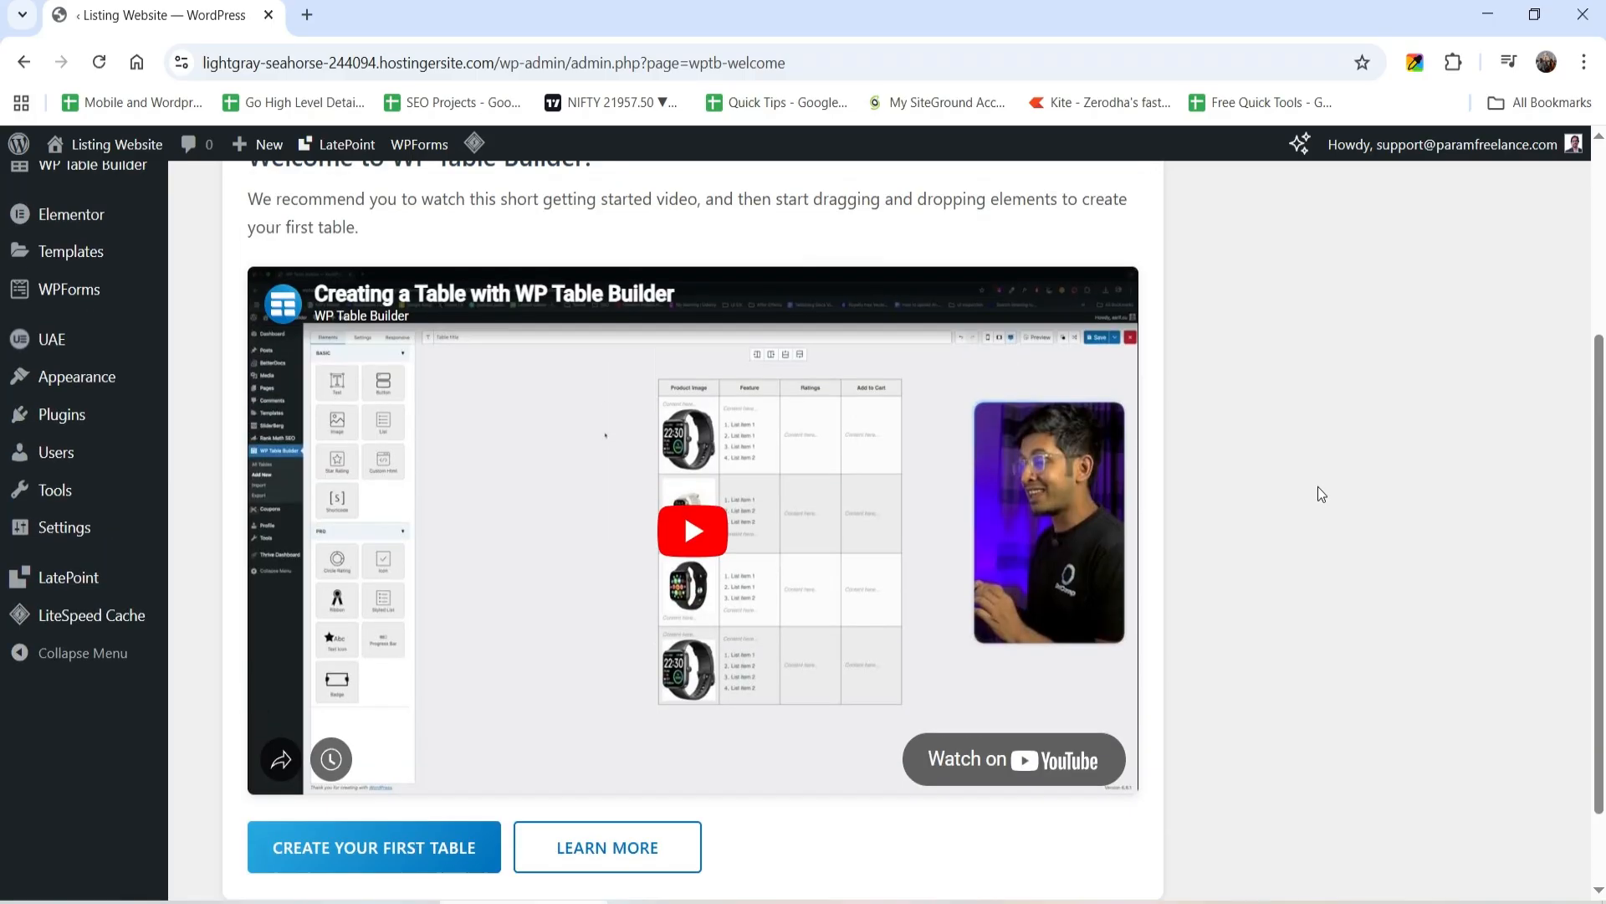
Step: View the list of all tables and examine the plugin's general settings
{"action": "mouse_move", "coordinate": [65, 393]}
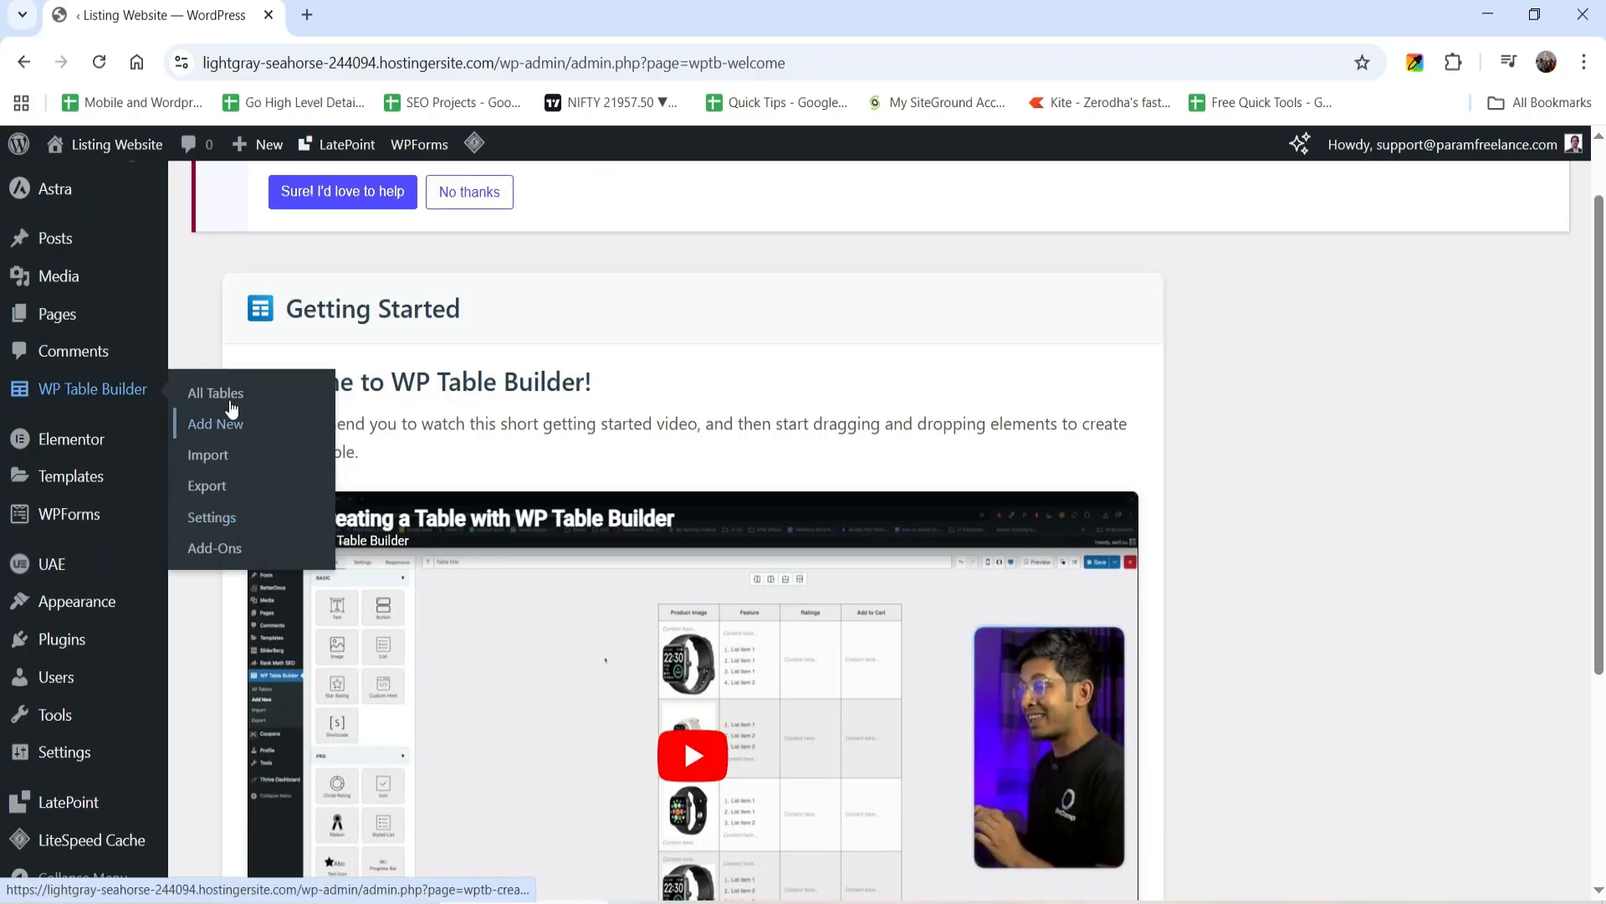
{"action": "left_click", "coordinate": [233, 400]}
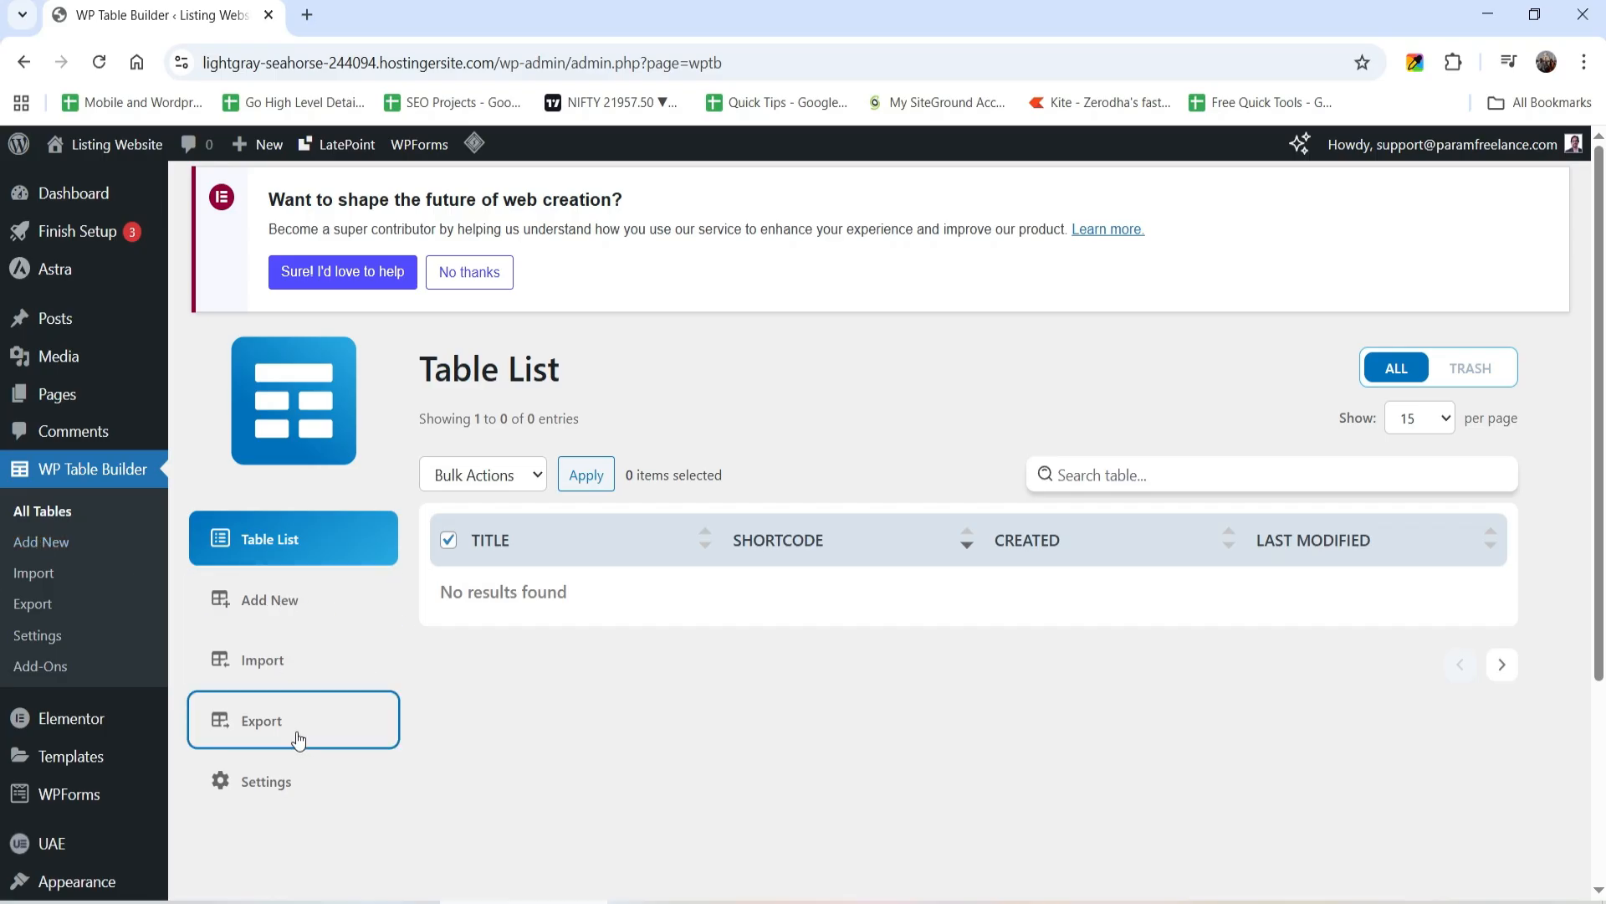
{"action": "left_click", "coordinate": [275, 783]}
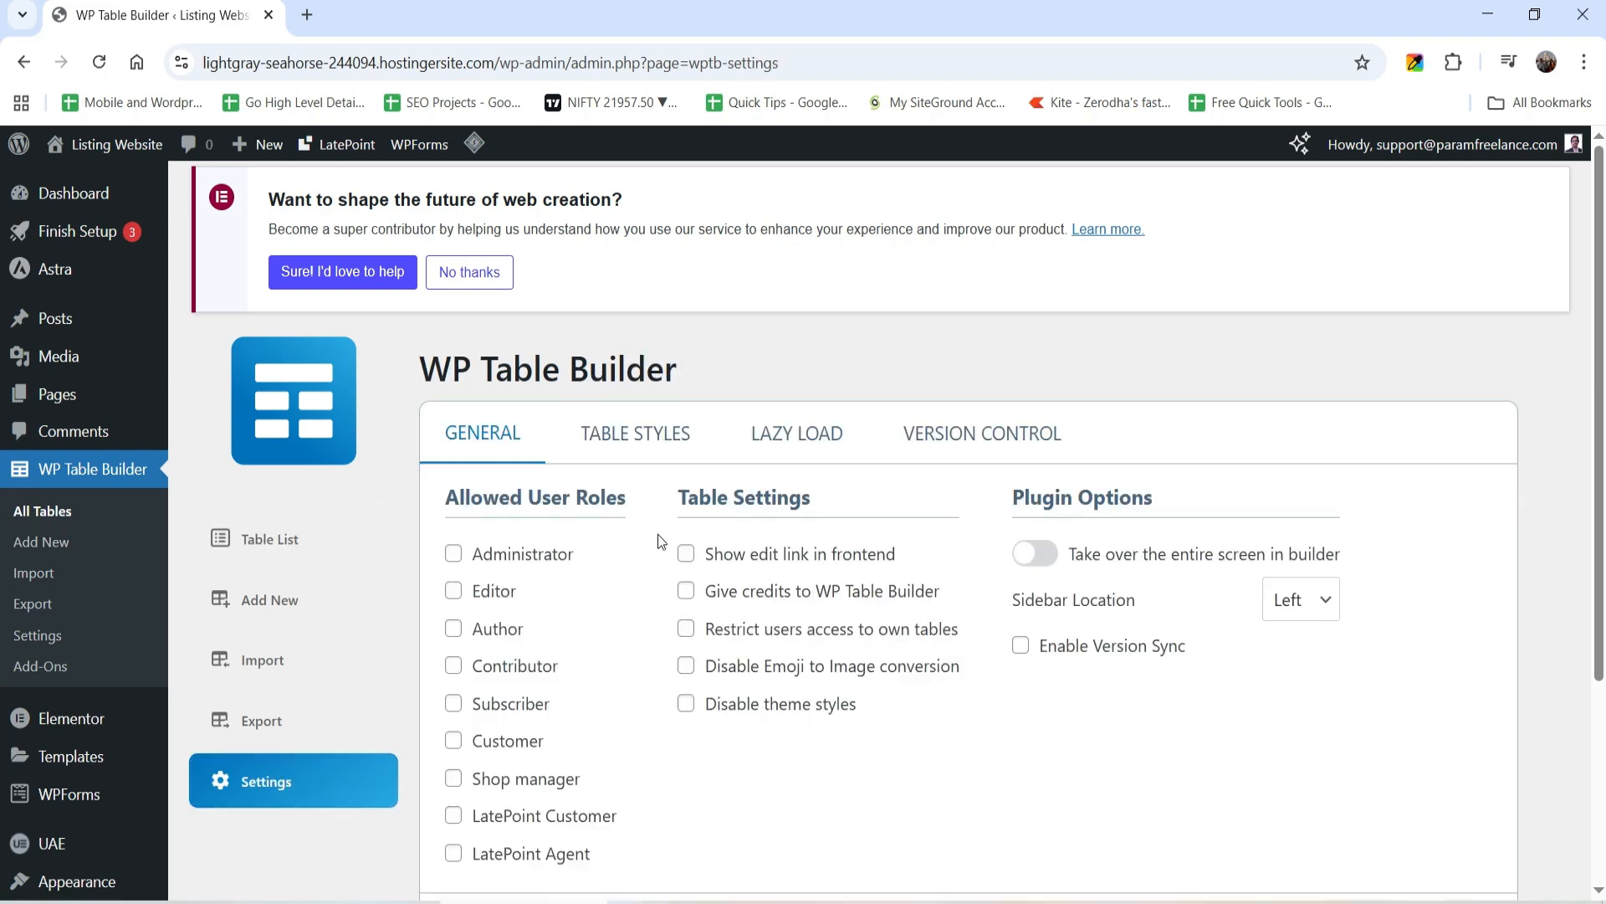
{"action": "scroll", "coordinate": [1142, 565], "scroll_direction": "down", "scroll_amount": 2}
{"action": "scroll", "coordinate": [1143, 566], "scroll_direction": "up", "scroll_amount": 2}
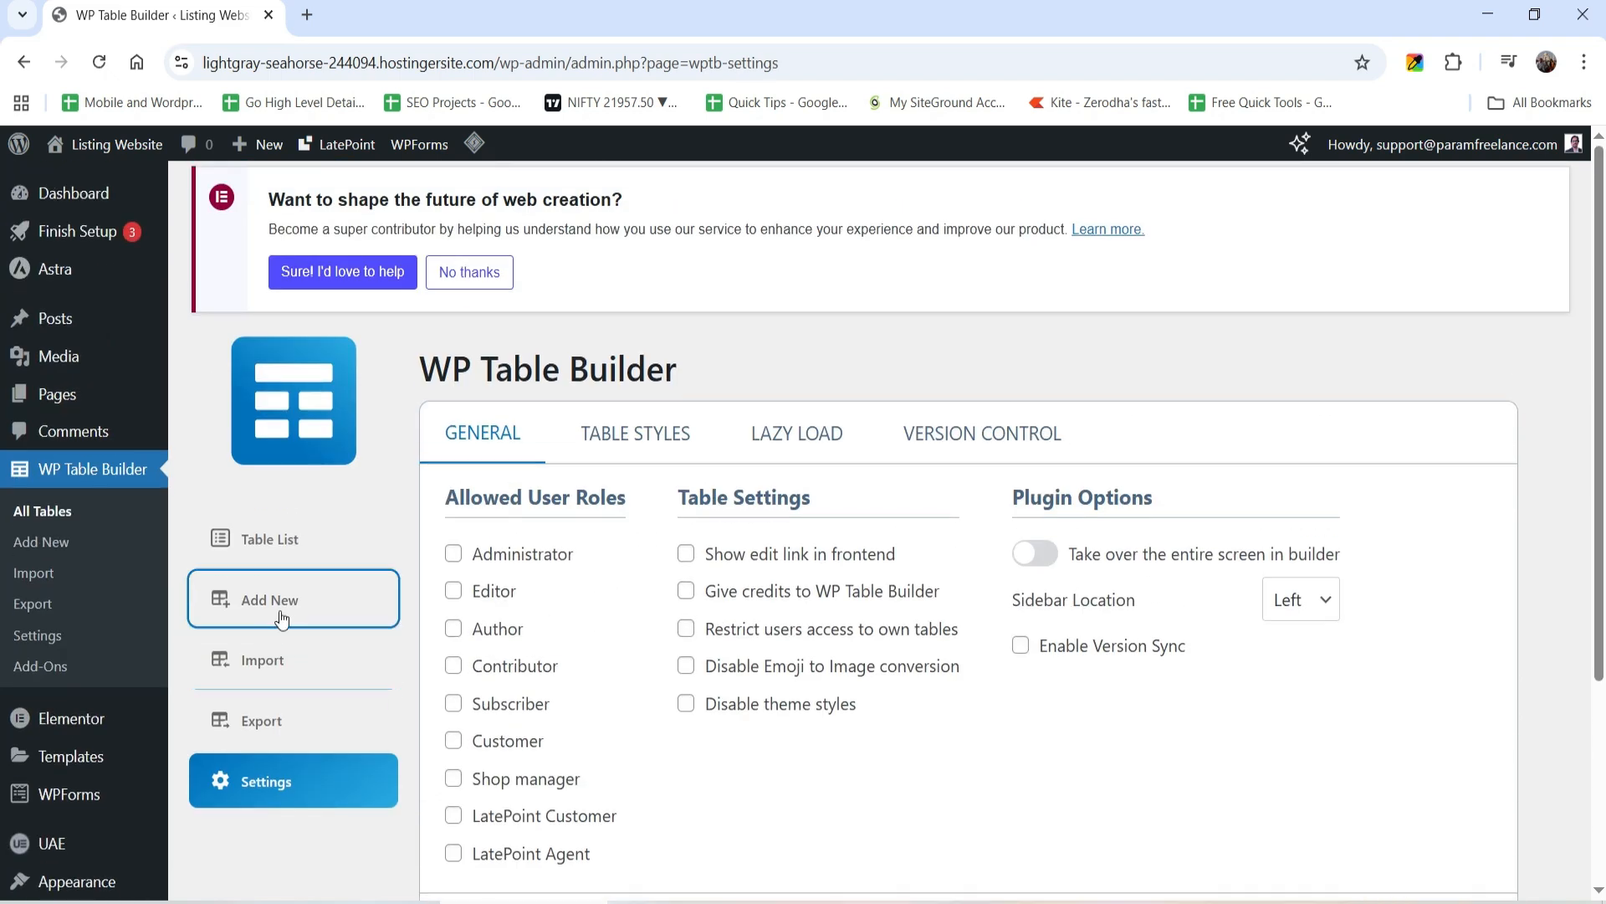
Step: Open the new table page and browse the full range of prebuilt table templates
{"action": "left_click", "coordinate": [284, 609]}
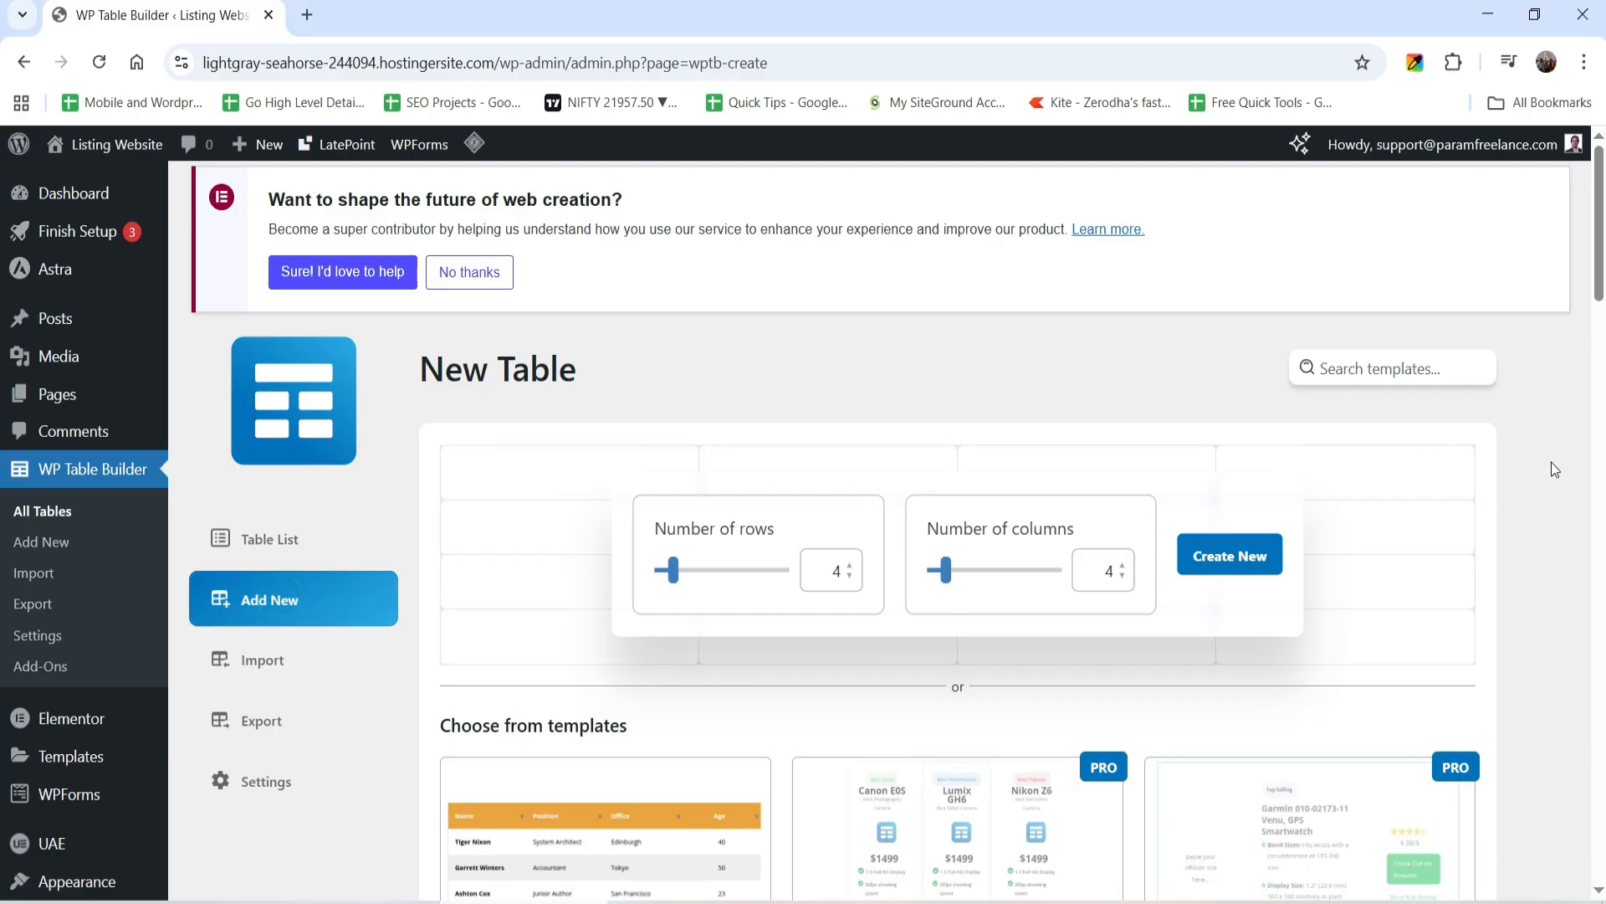
{"action": "scroll", "coordinate": [1539, 460], "scroll_direction": "down", "scroll_amount": 3}
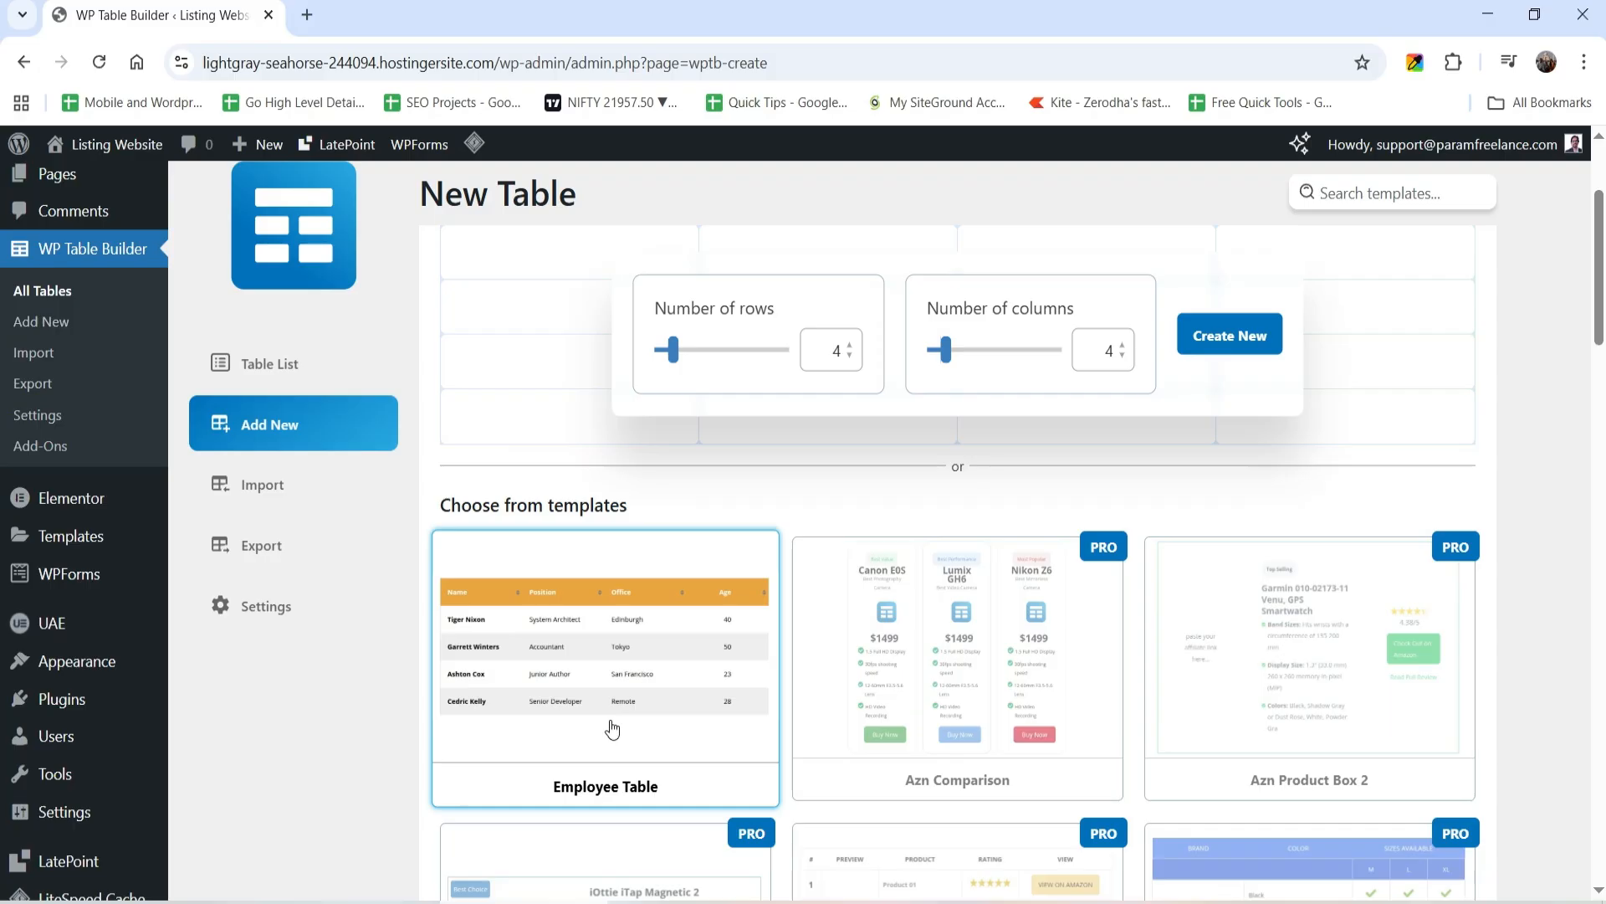
{"action": "scroll", "coordinate": [996, 391], "scroll_direction": "down", "scroll_amount": 3}
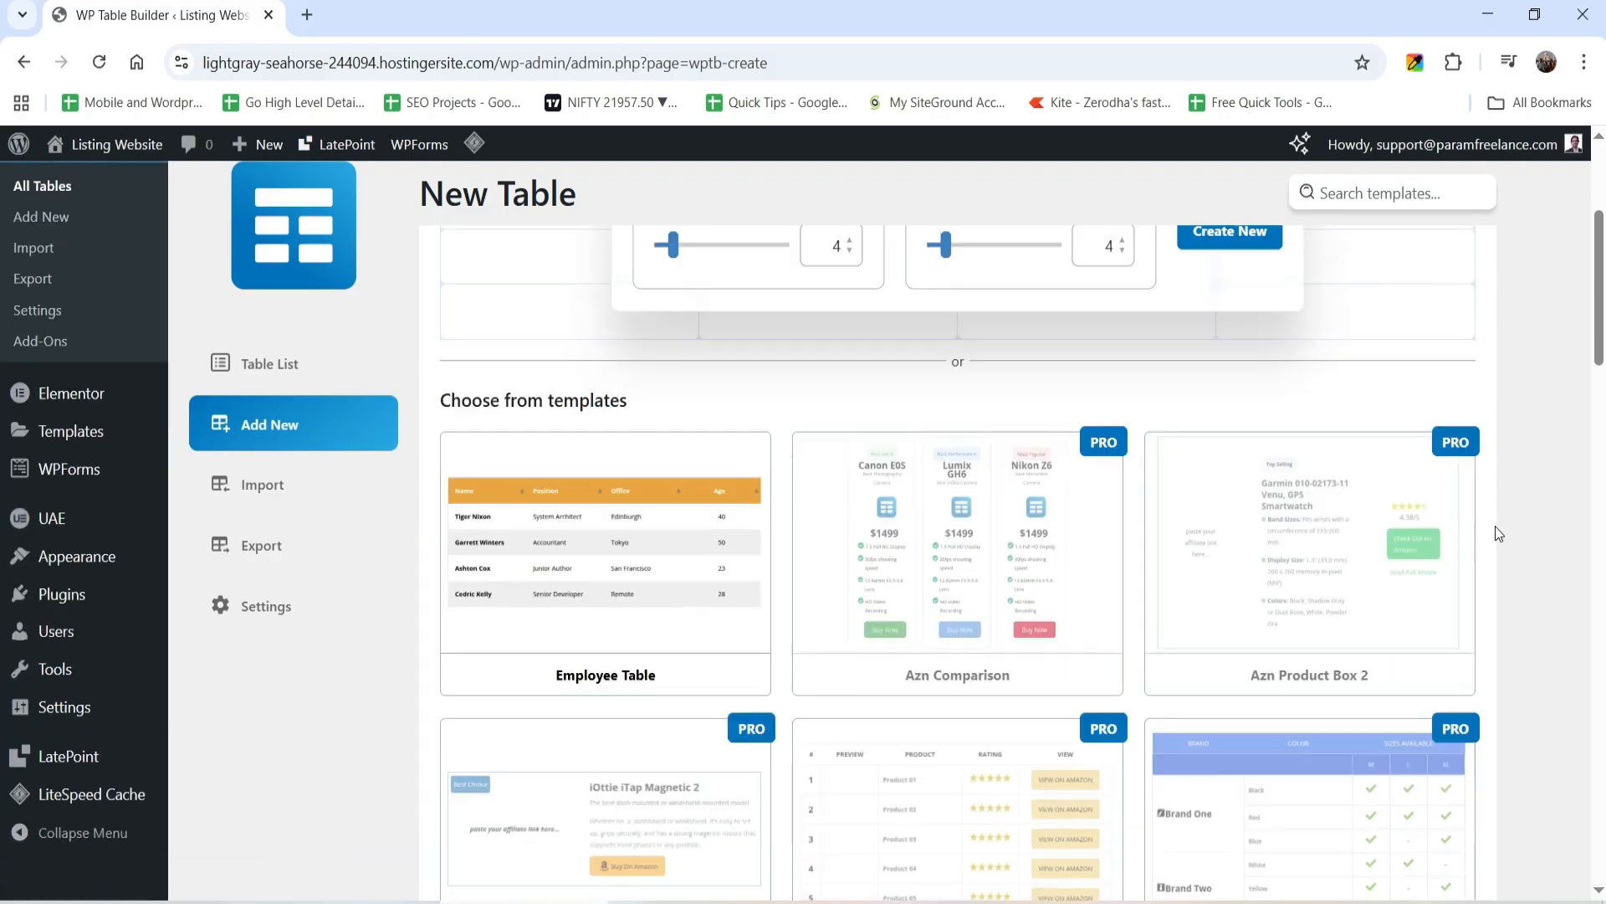
{"action": "scroll", "coordinate": [1438, 495], "scroll_direction": "down", "scroll_amount": 4}
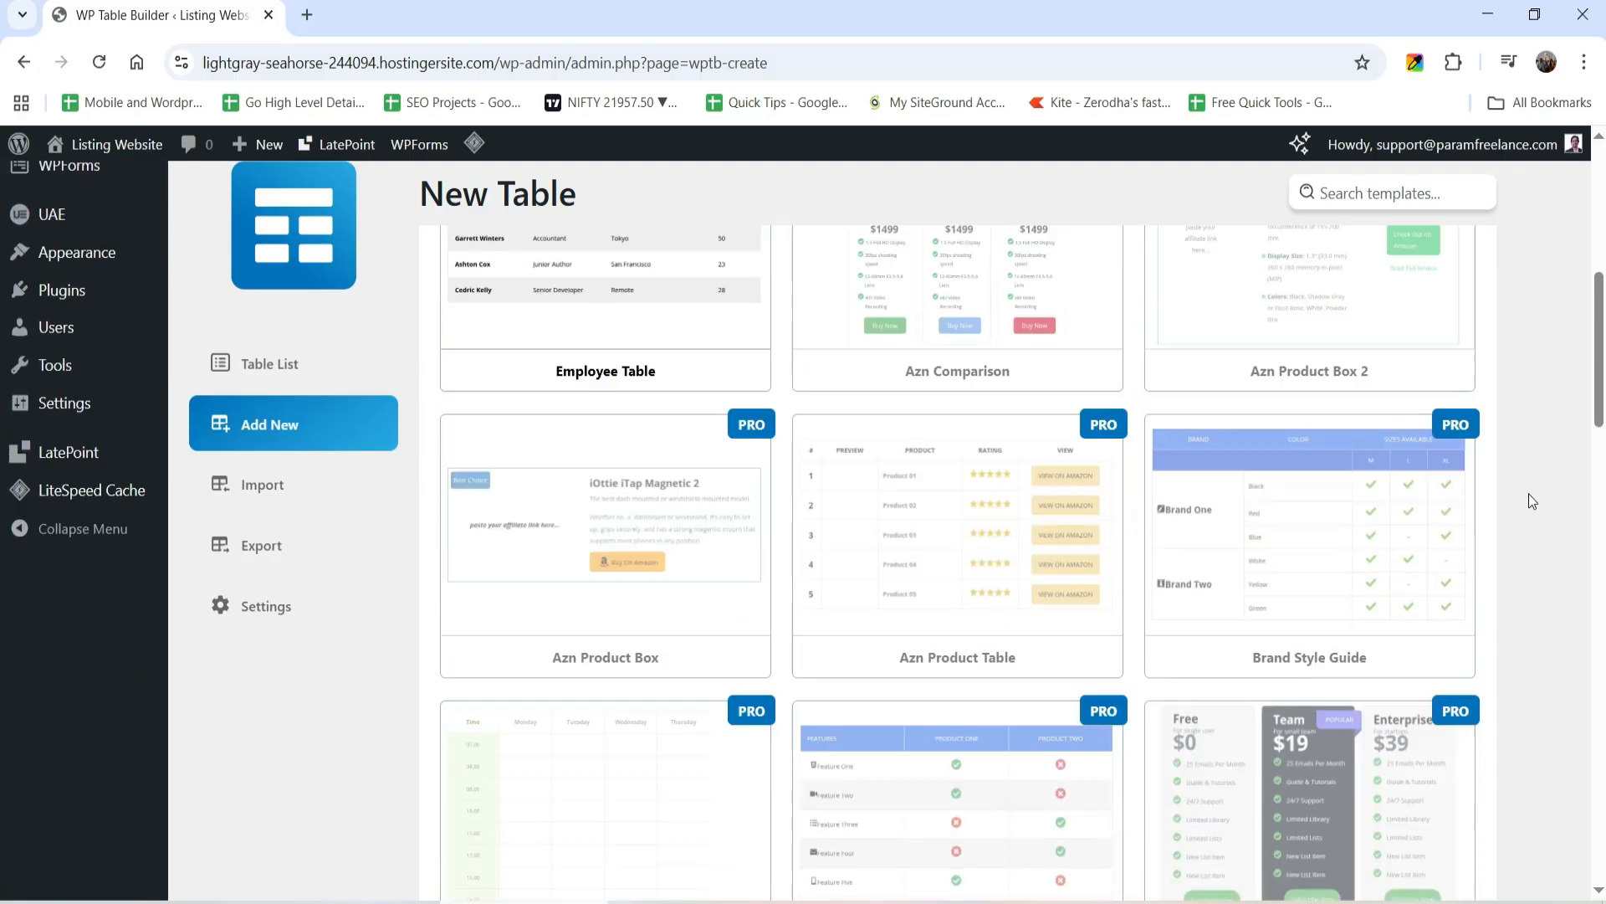
{"action": "scroll", "coordinate": [1252, 532], "scroll_direction": "down", "scroll_amount": 8}
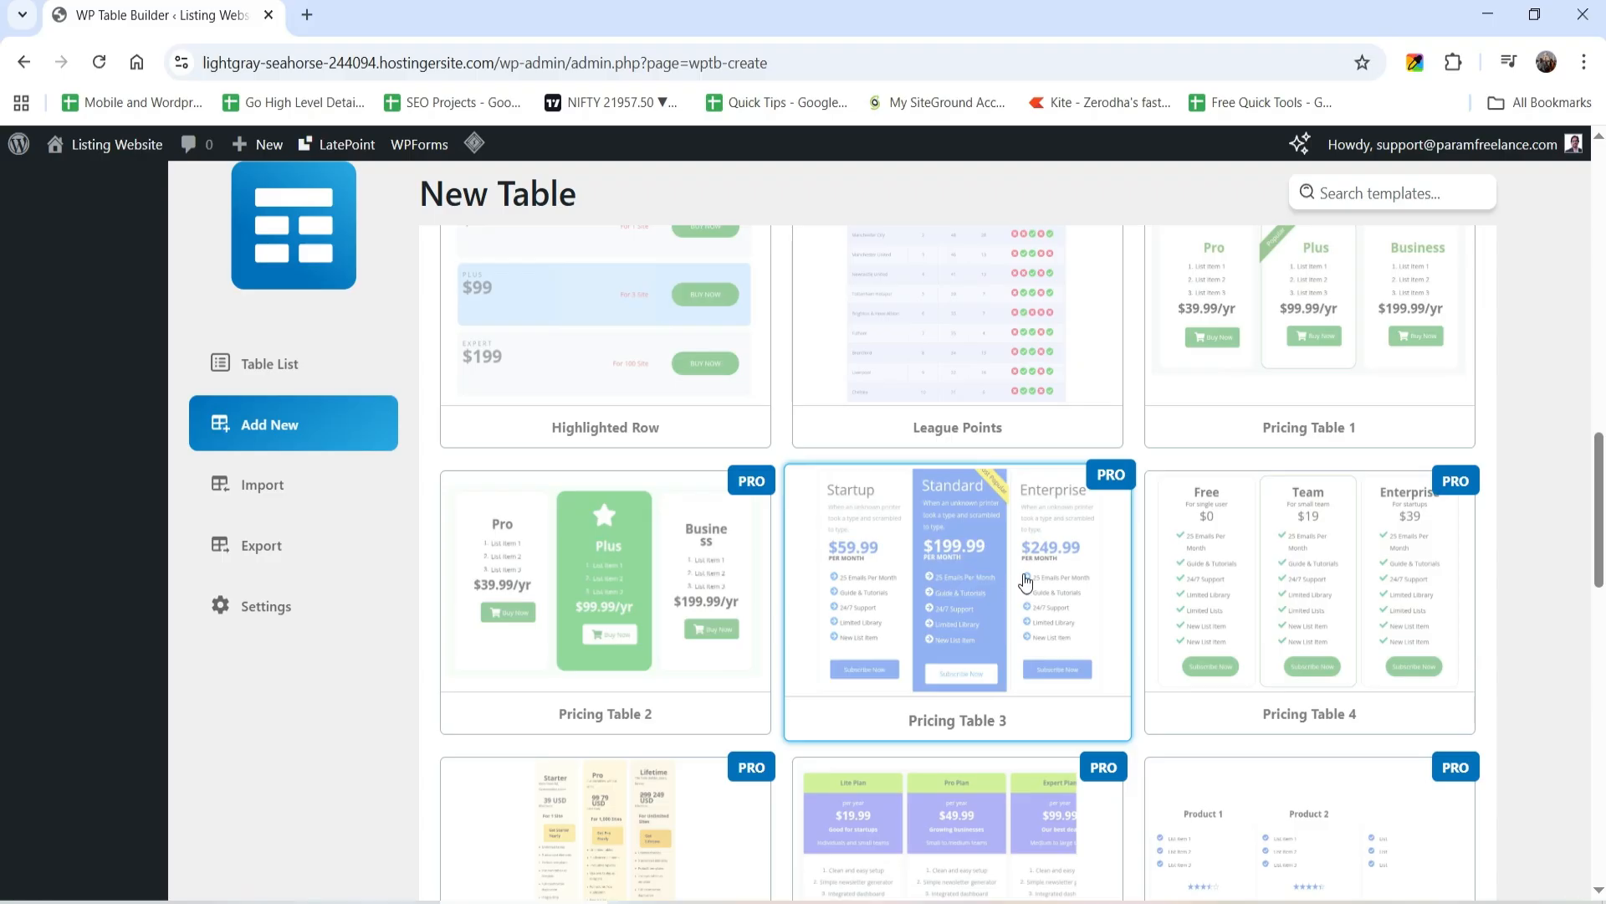
{"action": "scroll", "coordinate": [976, 576], "scroll_direction": "down", "scroll_amount": 9}
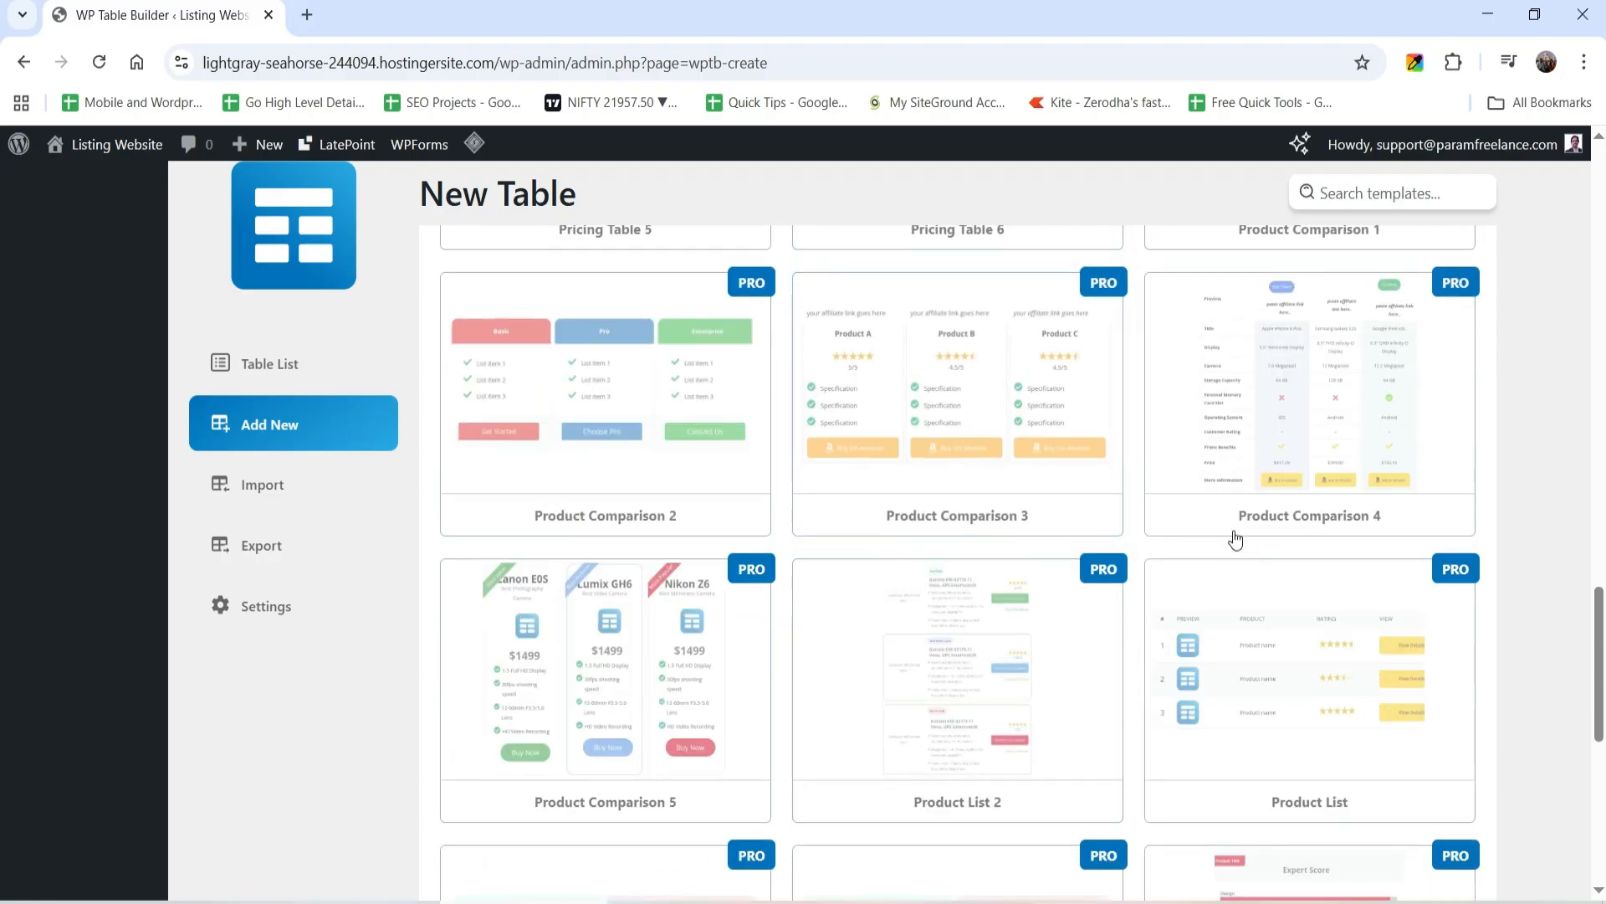
{"action": "scroll", "coordinate": [1229, 537], "scroll_direction": "down", "scroll_amount": 6}
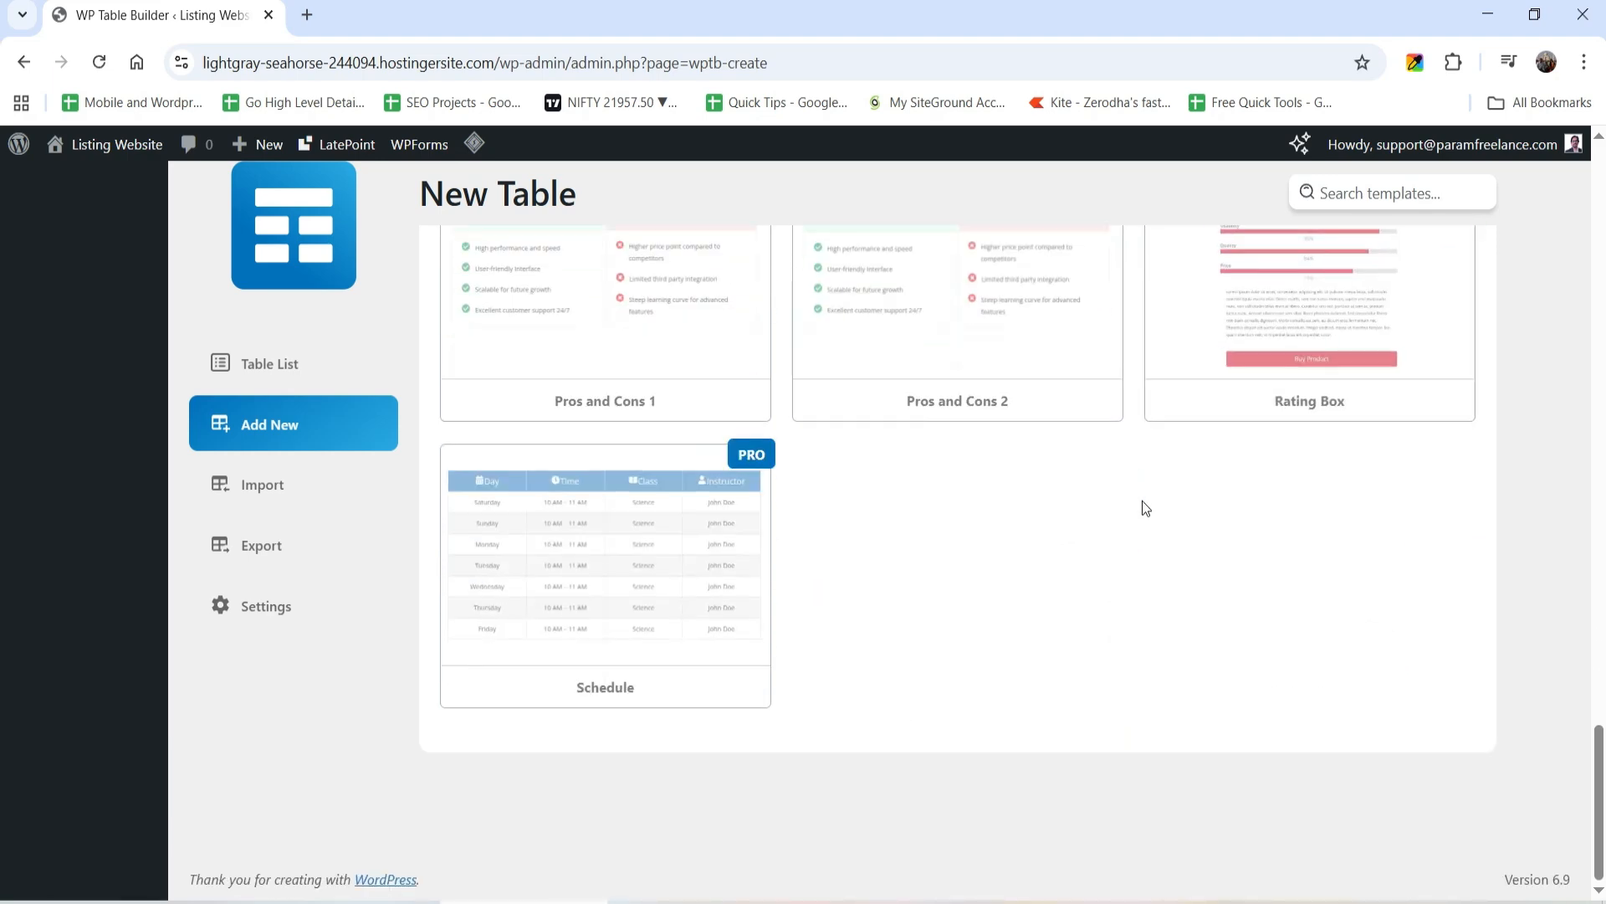
{"action": "scroll", "coordinate": [1140, 505], "scroll_direction": "up", "scroll_amount": 20}
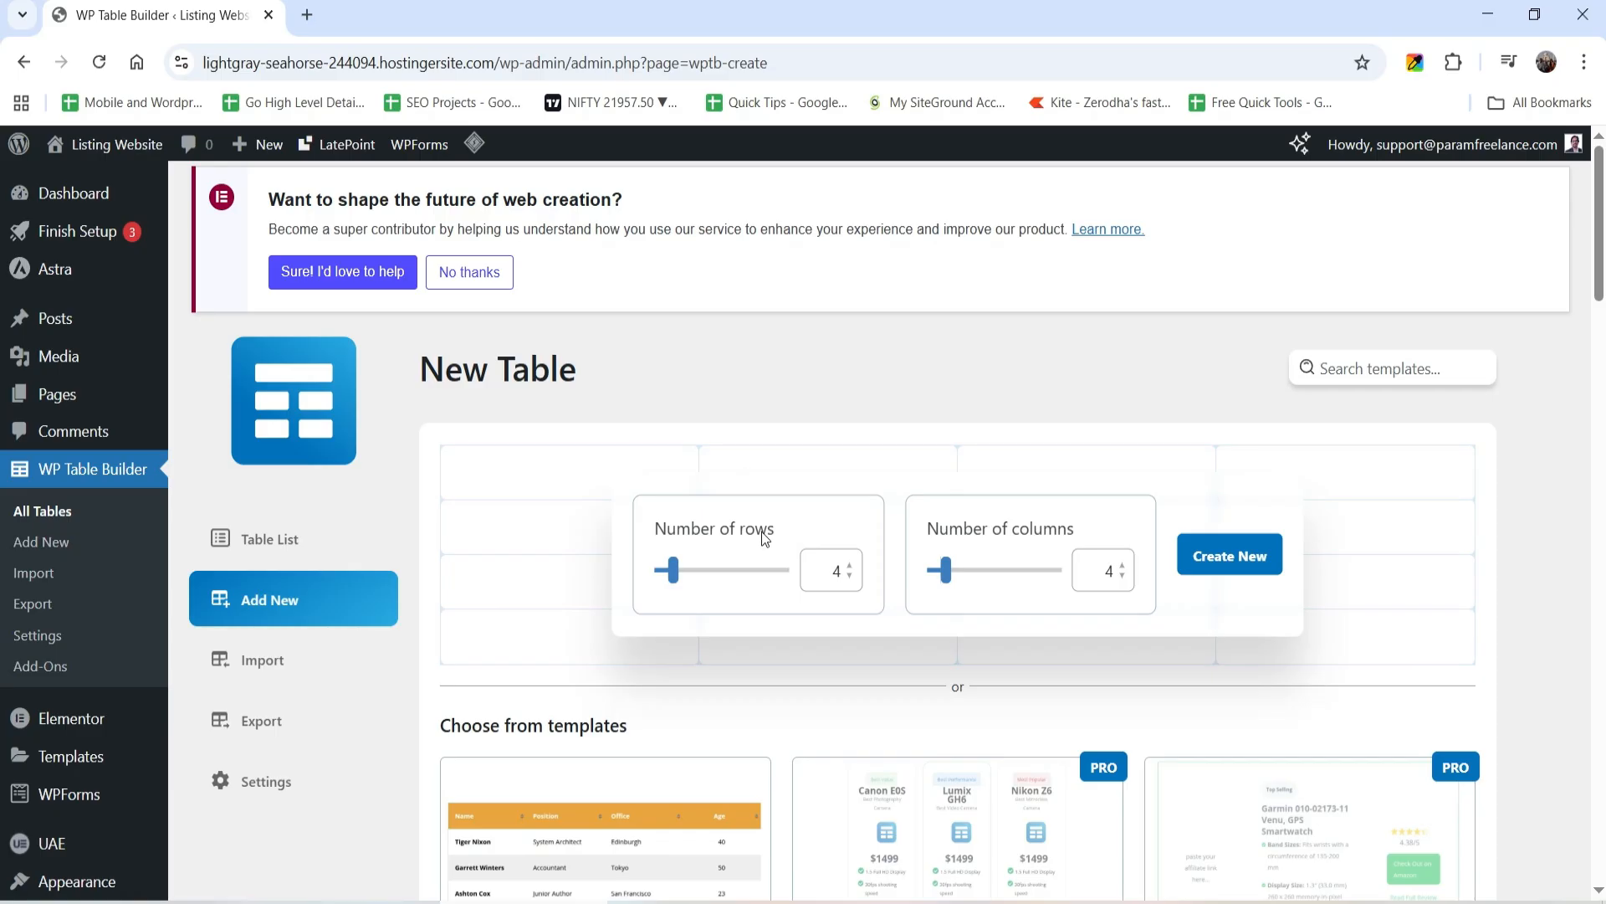
Step: Create a blank table with 4 rows and 4 columns and title it "Demo Table 1"
{"action": "left_click", "coordinate": [1246, 566]}
{"action": "left_click", "coordinate": [631, 201]}
{"action": "type", "text": "Demo Table 1"}
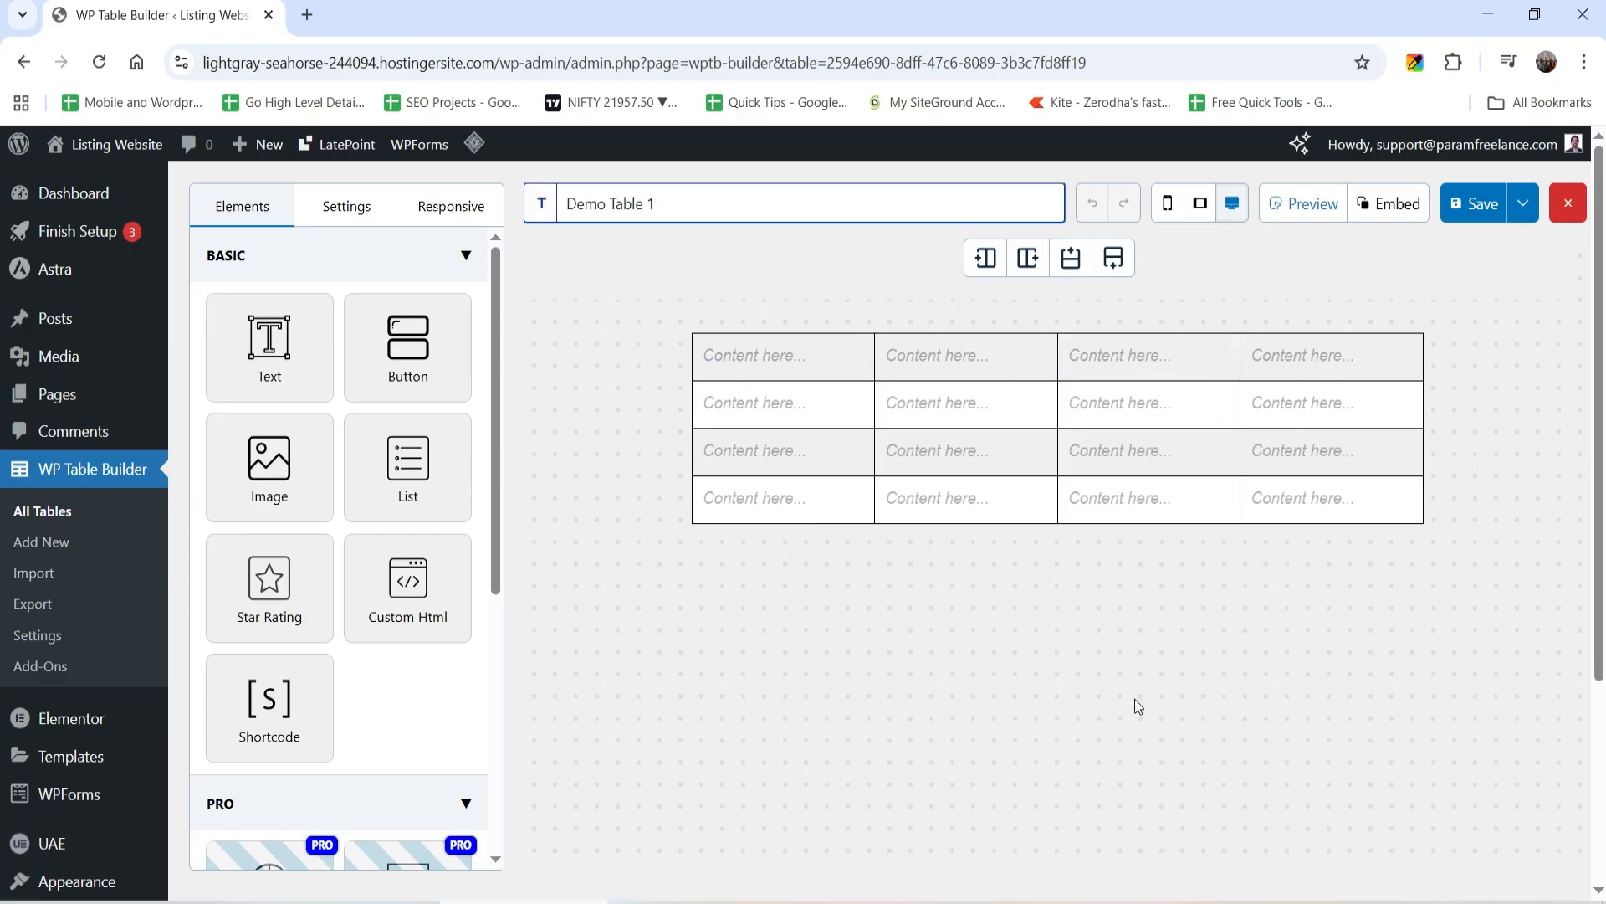
Step: Examine the table's general settings, including cell padding, alignment, cell width and sorting
{"action": "left_click", "coordinate": [346, 208]}
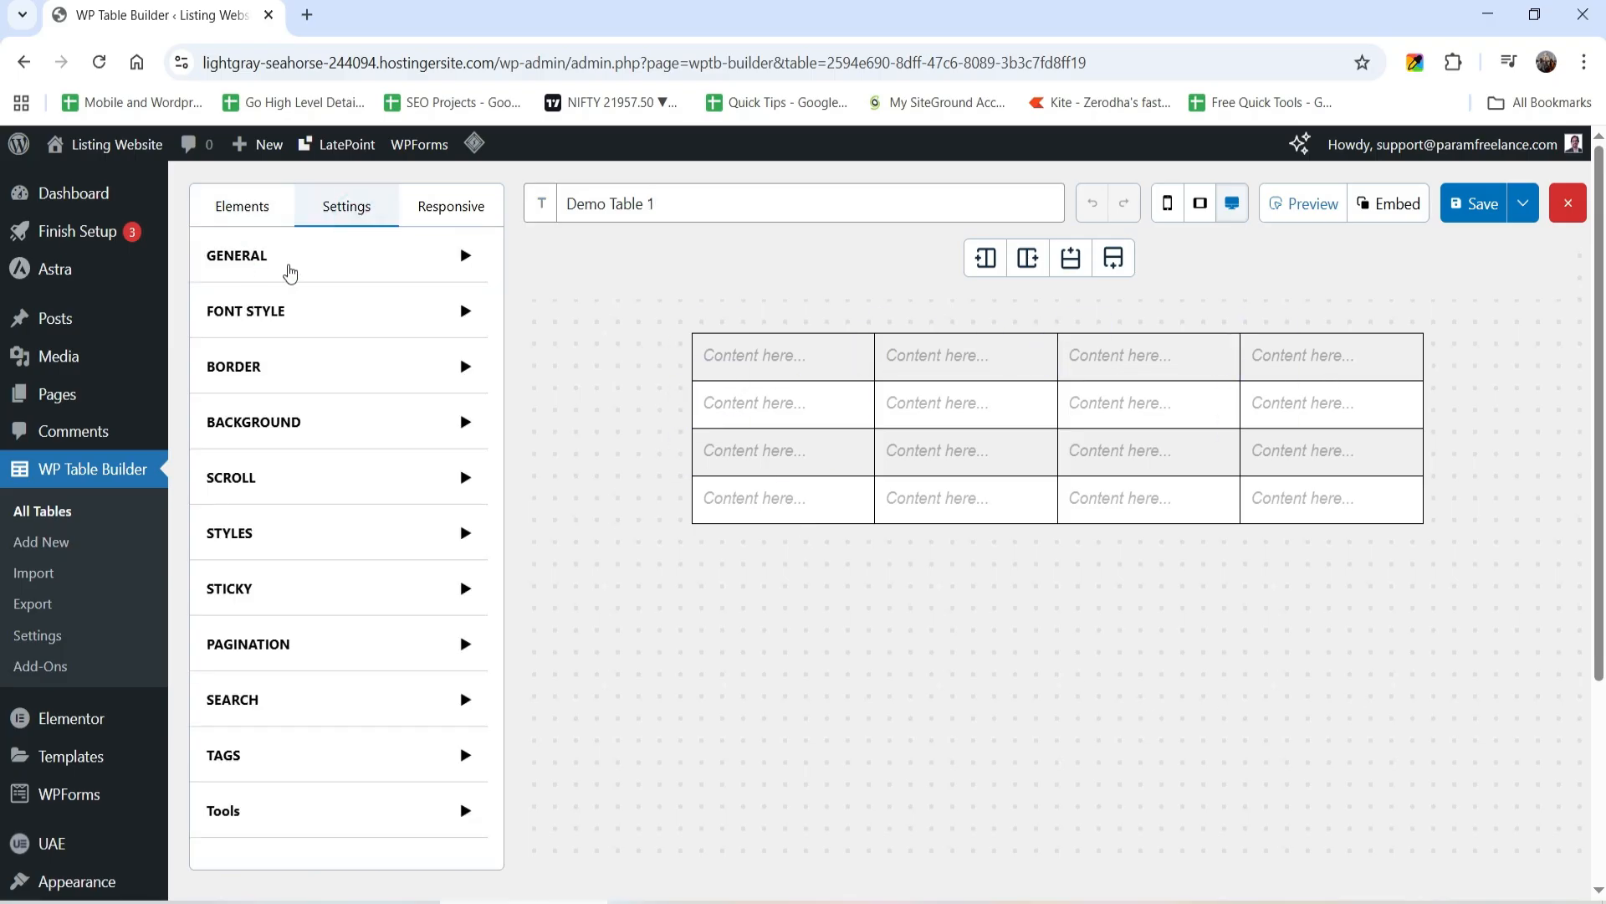
{"action": "left_click", "coordinate": [290, 273]}
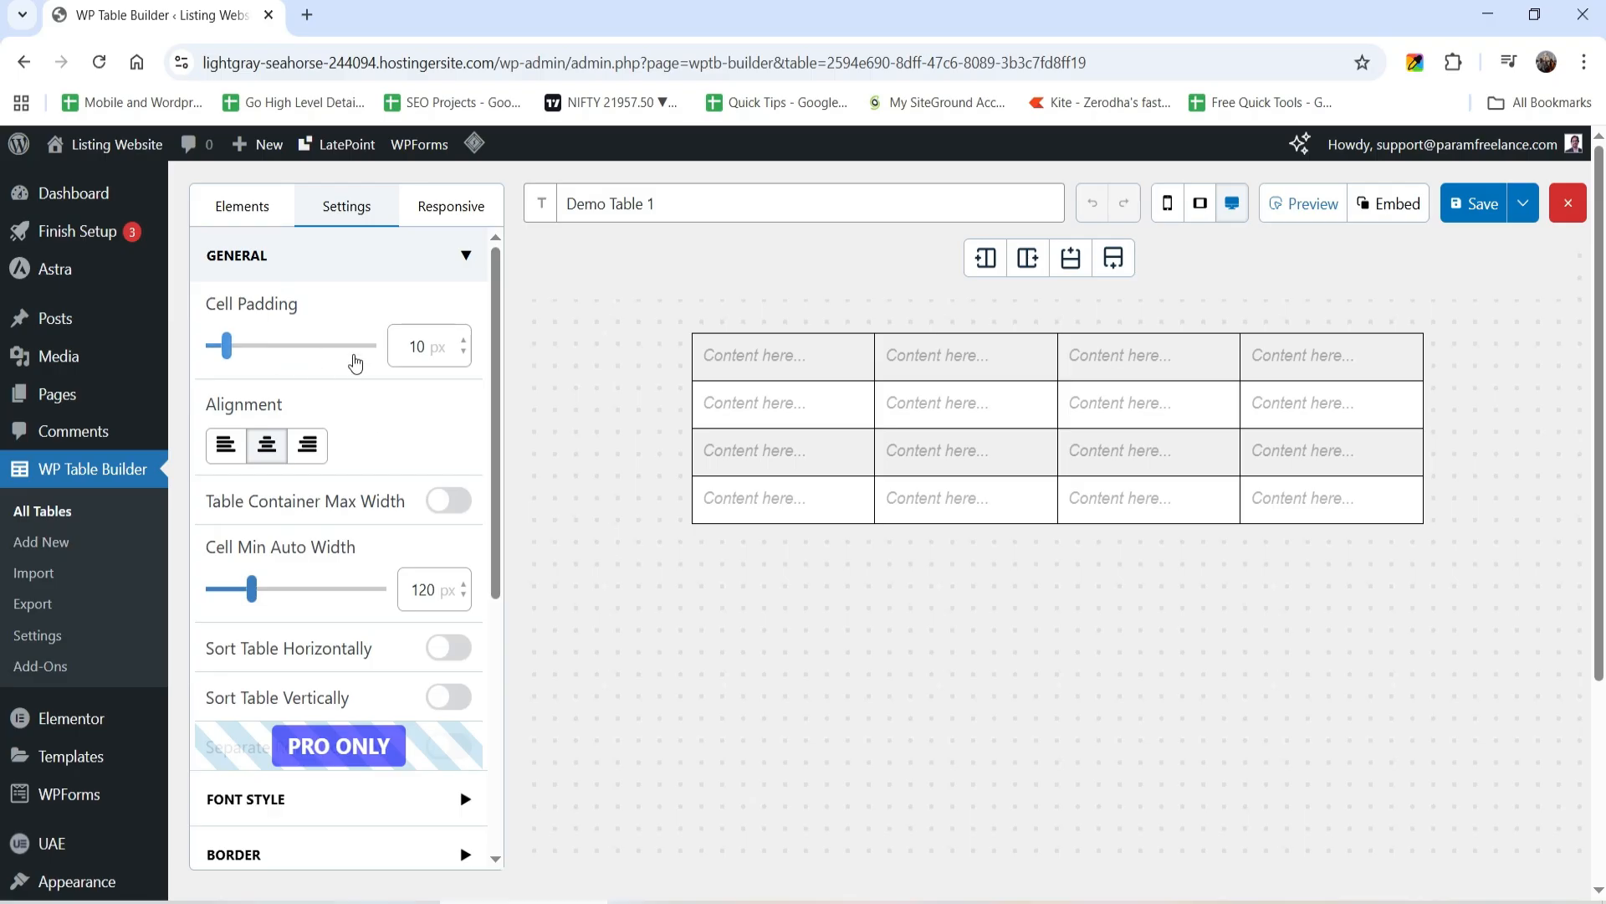
{"action": "scroll", "coordinate": [377, 404], "scroll_direction": "down", "scroll_amount": 4}
{"action": "scroll", "coordinate": [379, 404], "scroll_direction": "up", "scroll_amount": 4}
{"action": "scroll", "coordinate": [338, 390], "scroll_direction": "down", "scroll_amount": 5}
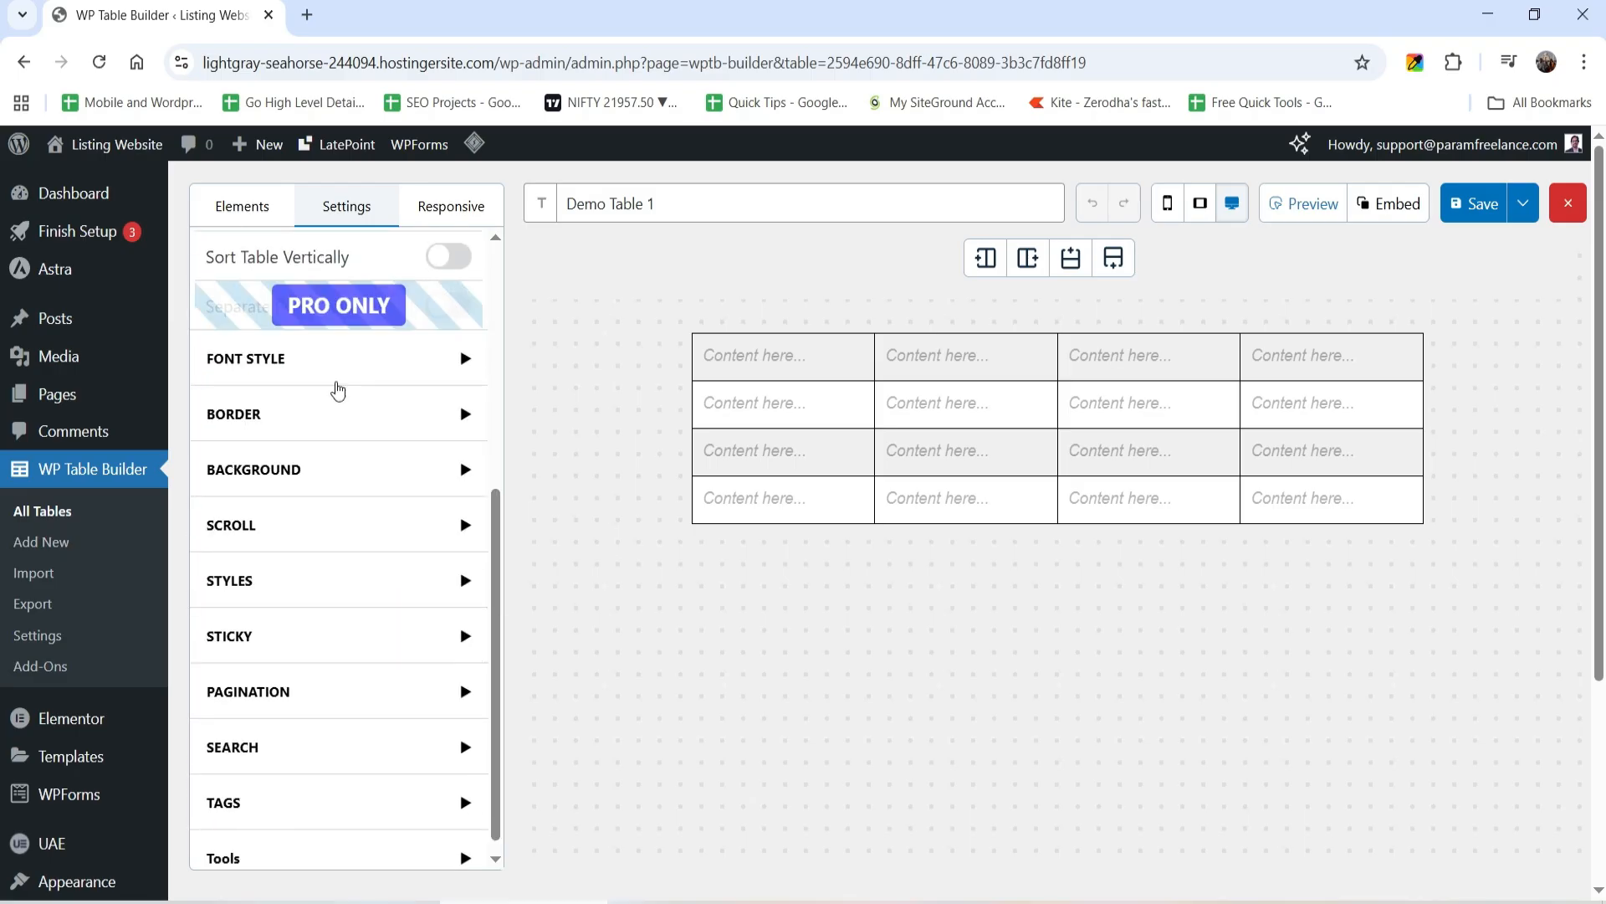
Step: Set the table's header background colour to dark red #730a0a
{"action": "left_click", "coordinate": [271, 479]}
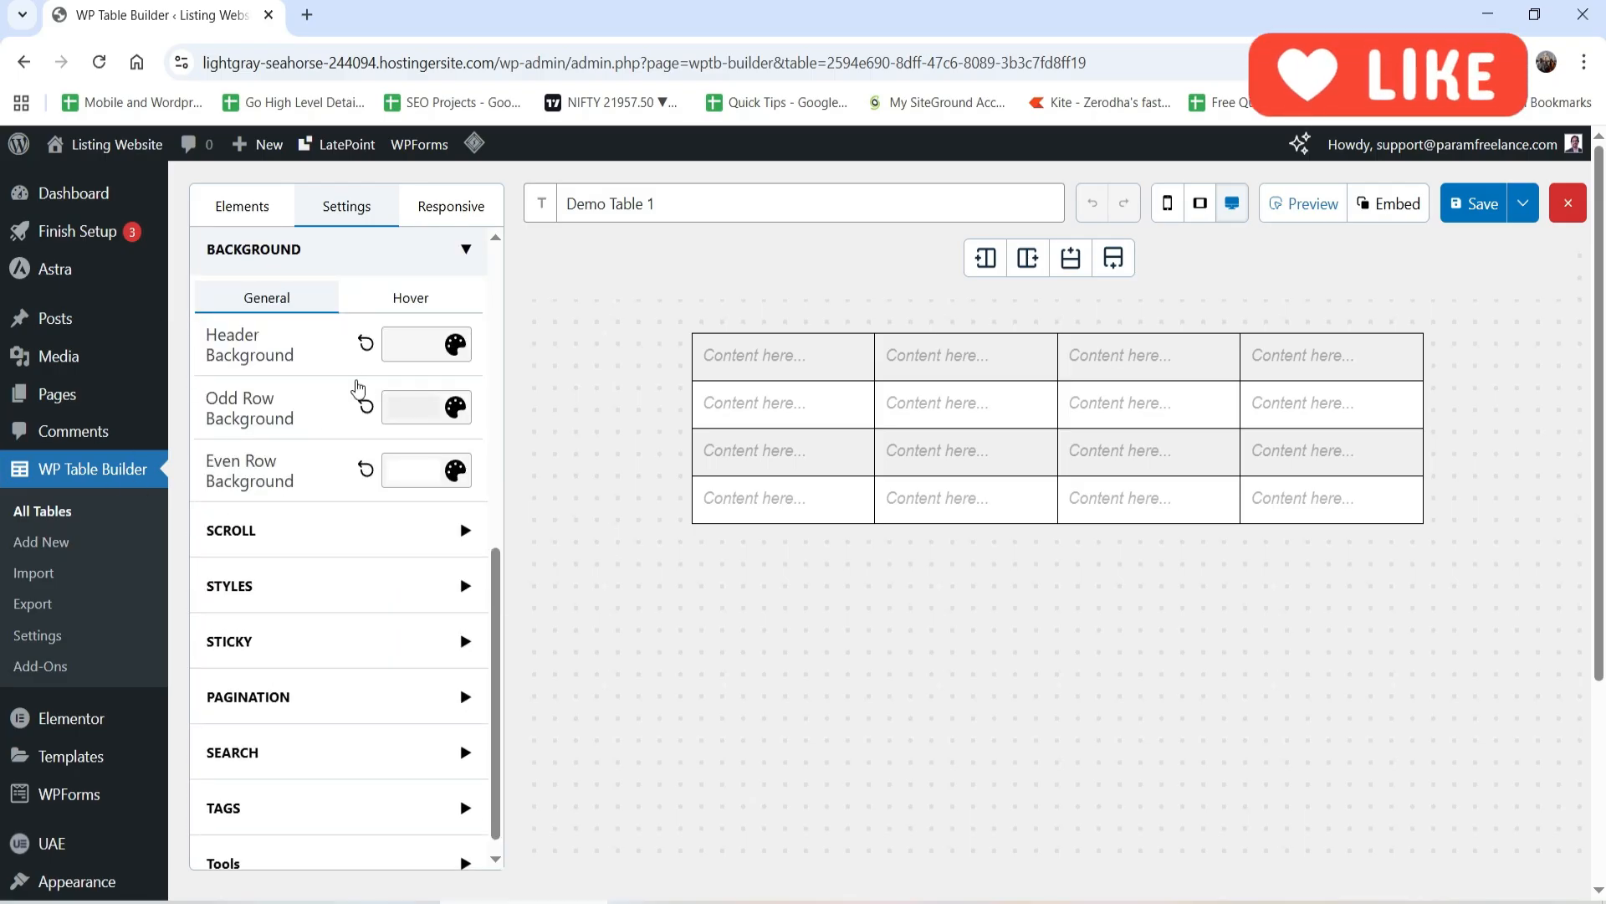
{"action": "left_click", "coordinate": [412, 346]}
{"action": "left_click_drag", "start_coordinate": [578, 419], "coordinate": [720, 503]}
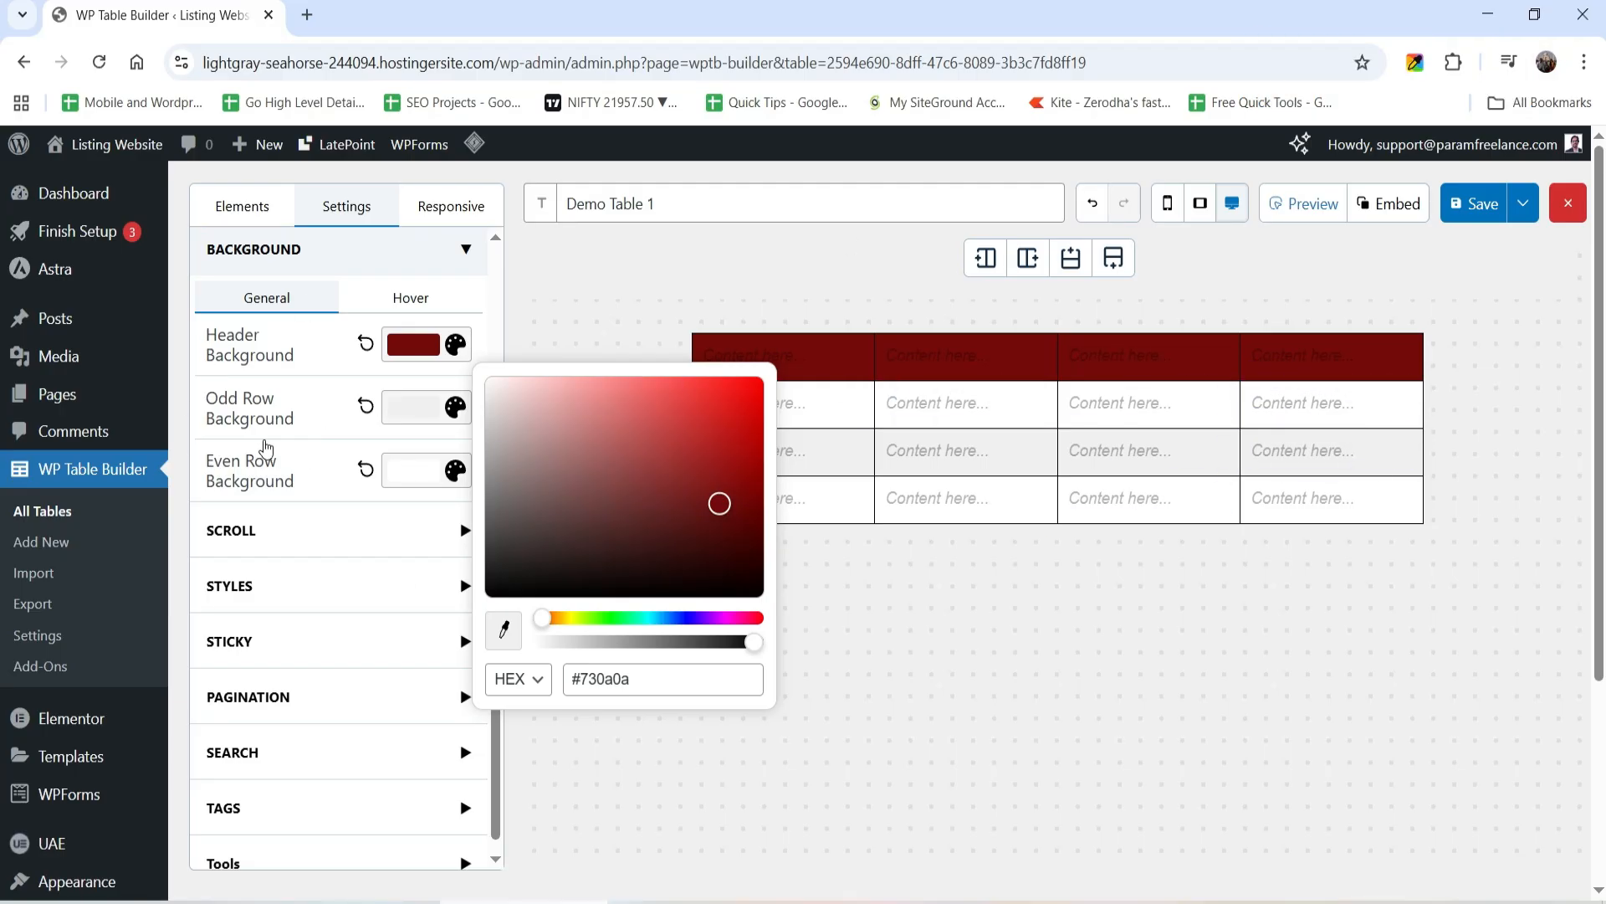
{"action": "left_click", "coordinate": [311, 419]}
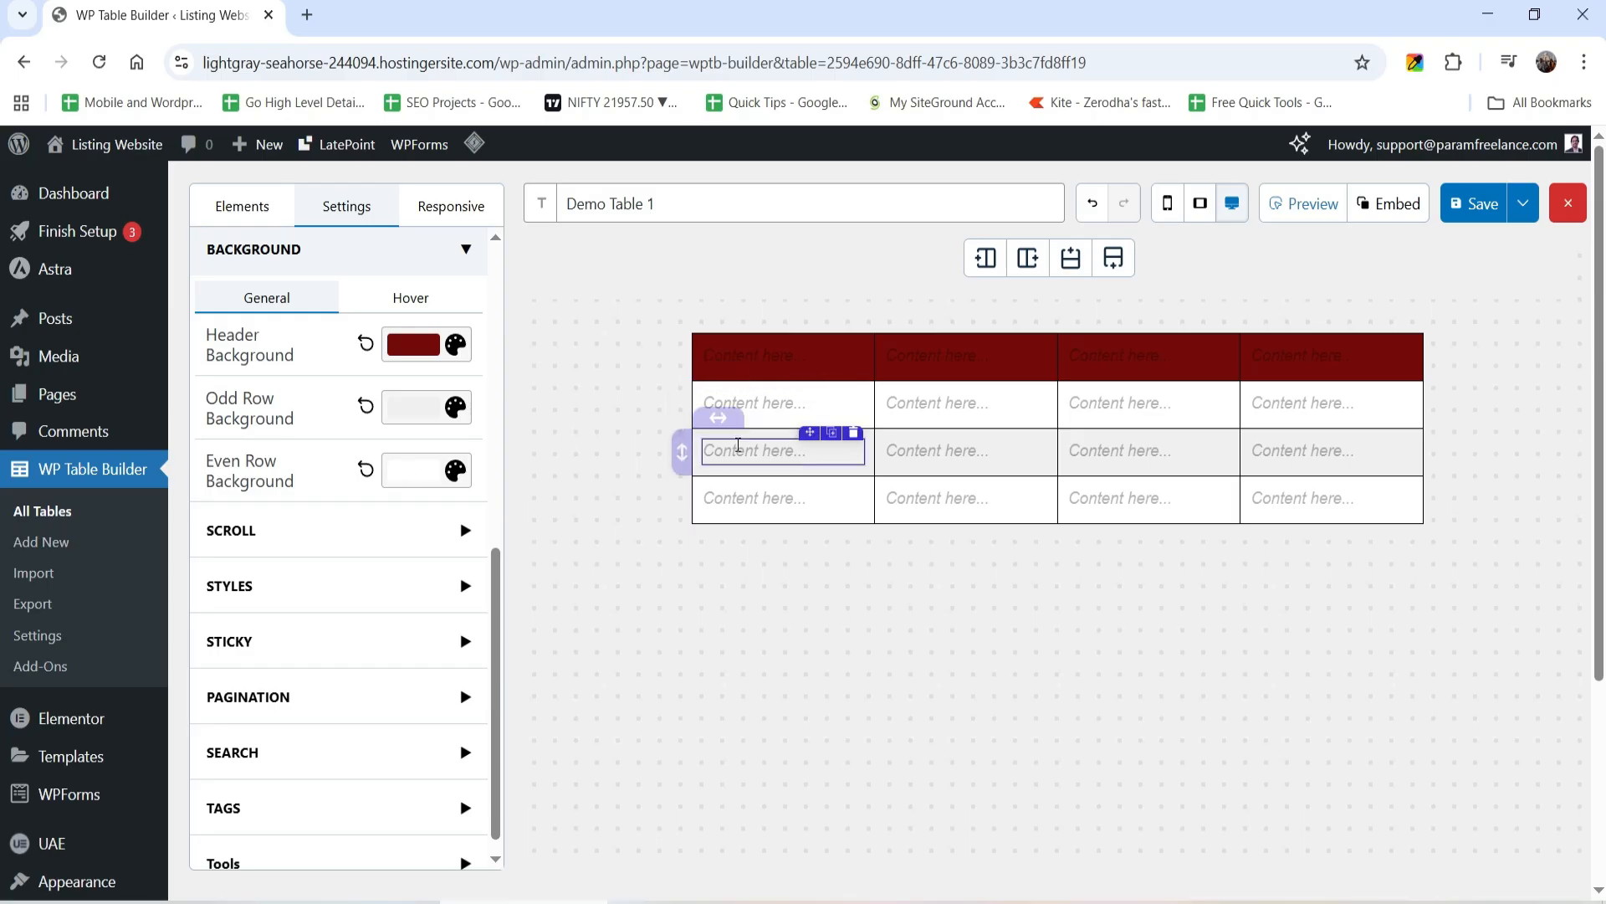
Step: Set the table's even row background colour to beige #e4e2cd, leaving the odd row colour as it is
{"action": "left_click", "coordinate": [411, 474]}
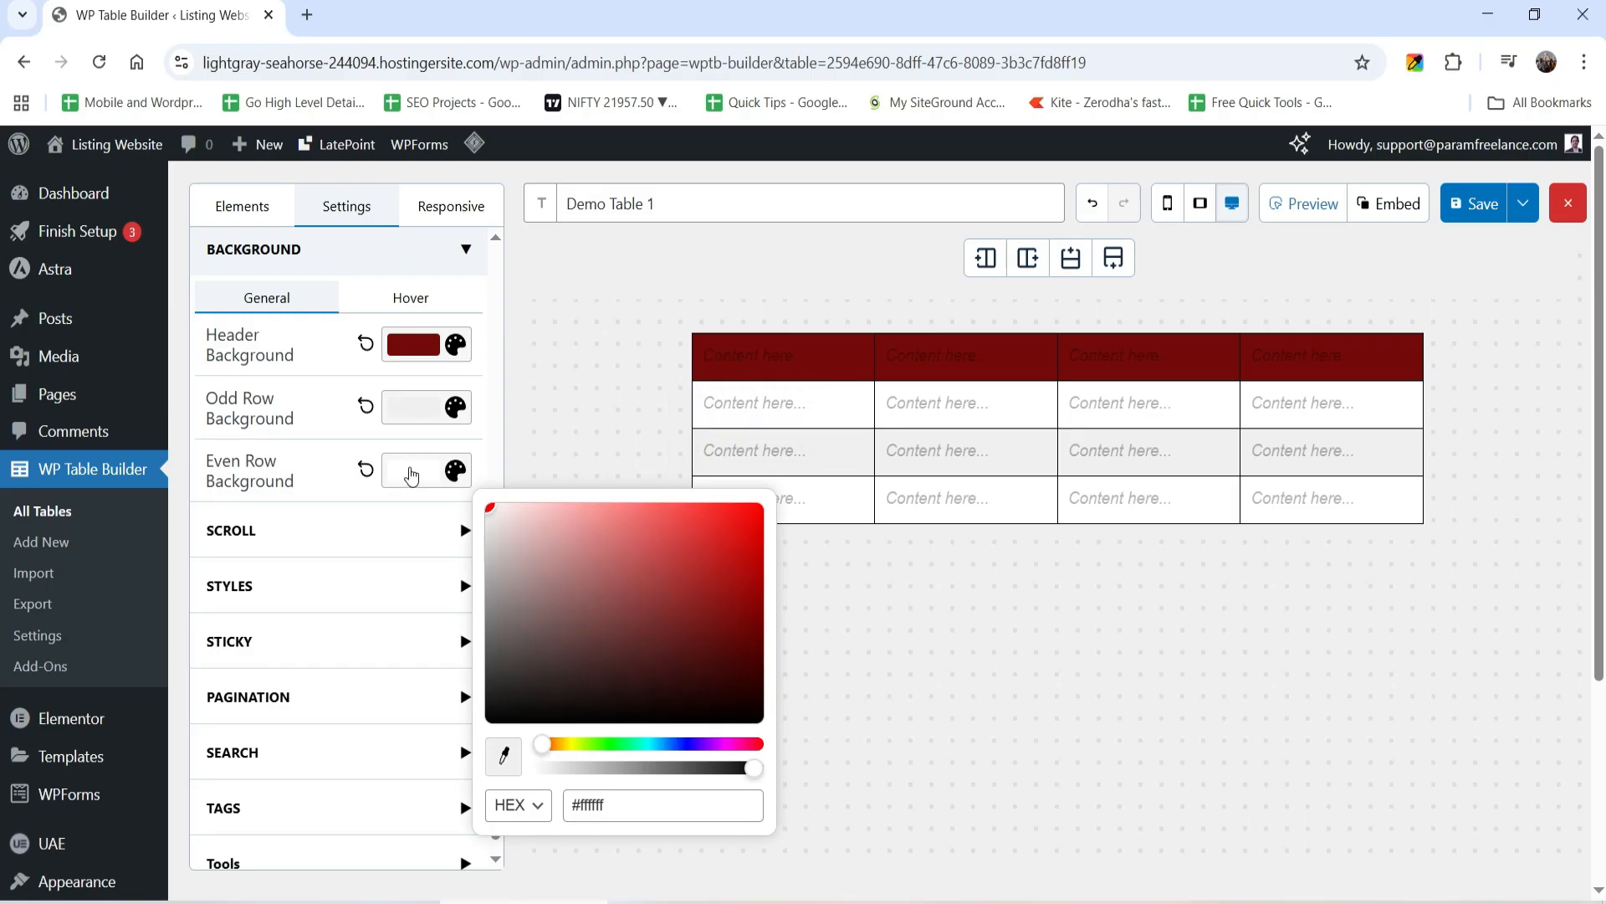
{"action": "left_click_drag", "start_coordinate": [554, 747], "coordinate": [568, 748]}
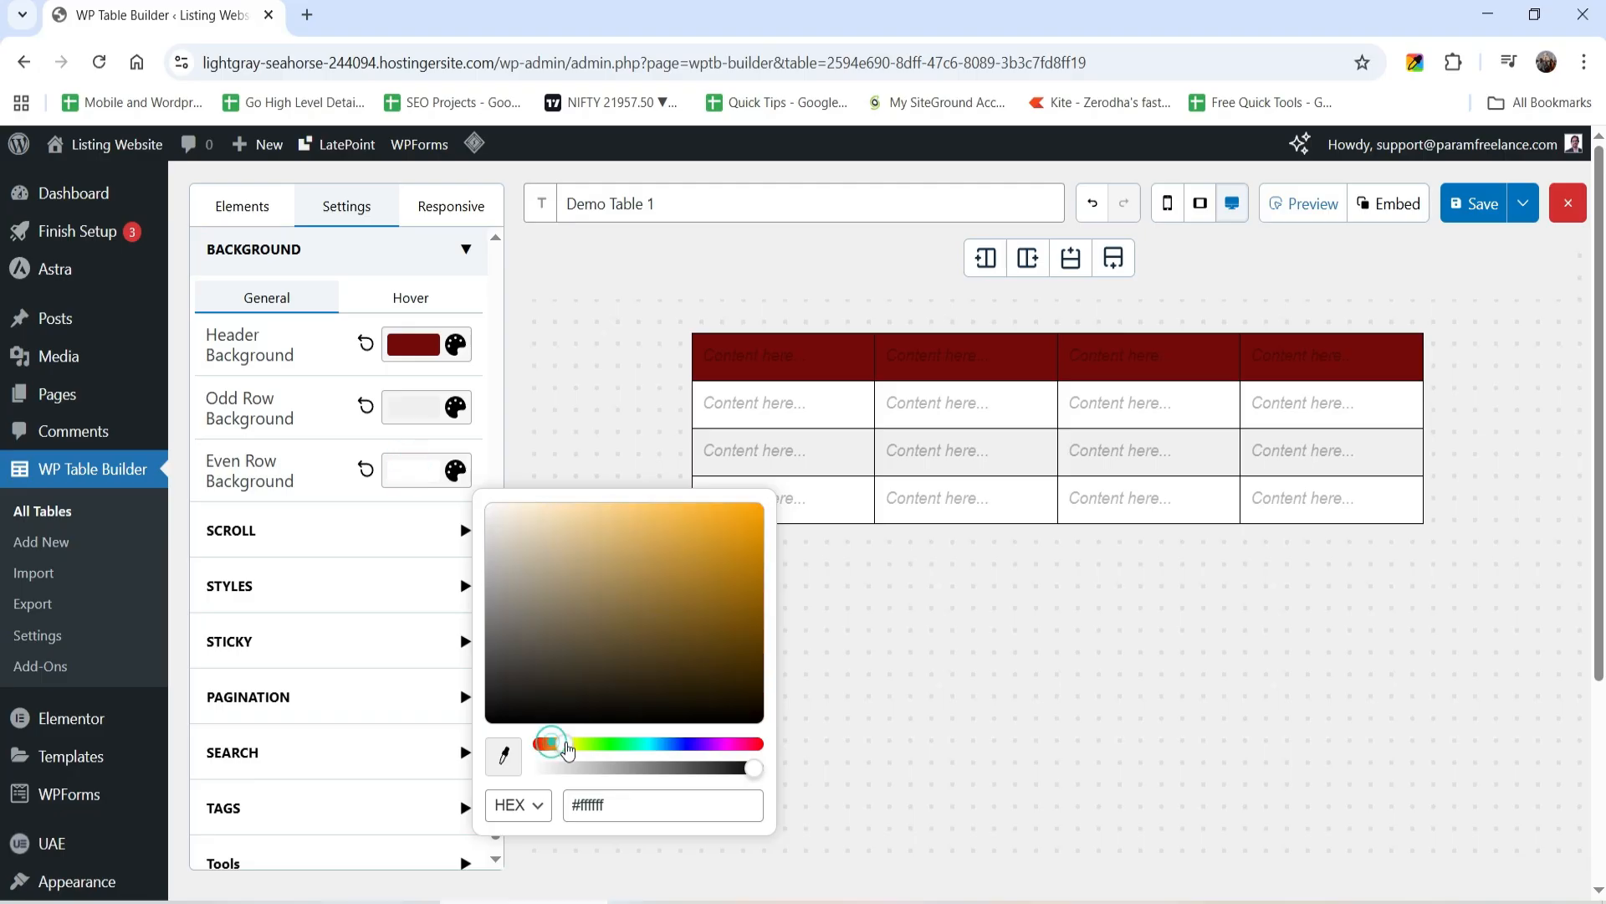
{"action": "left_click", "coordinate": [569, 506]}
{"action": "left_click", "coordinate": [572, 744]}
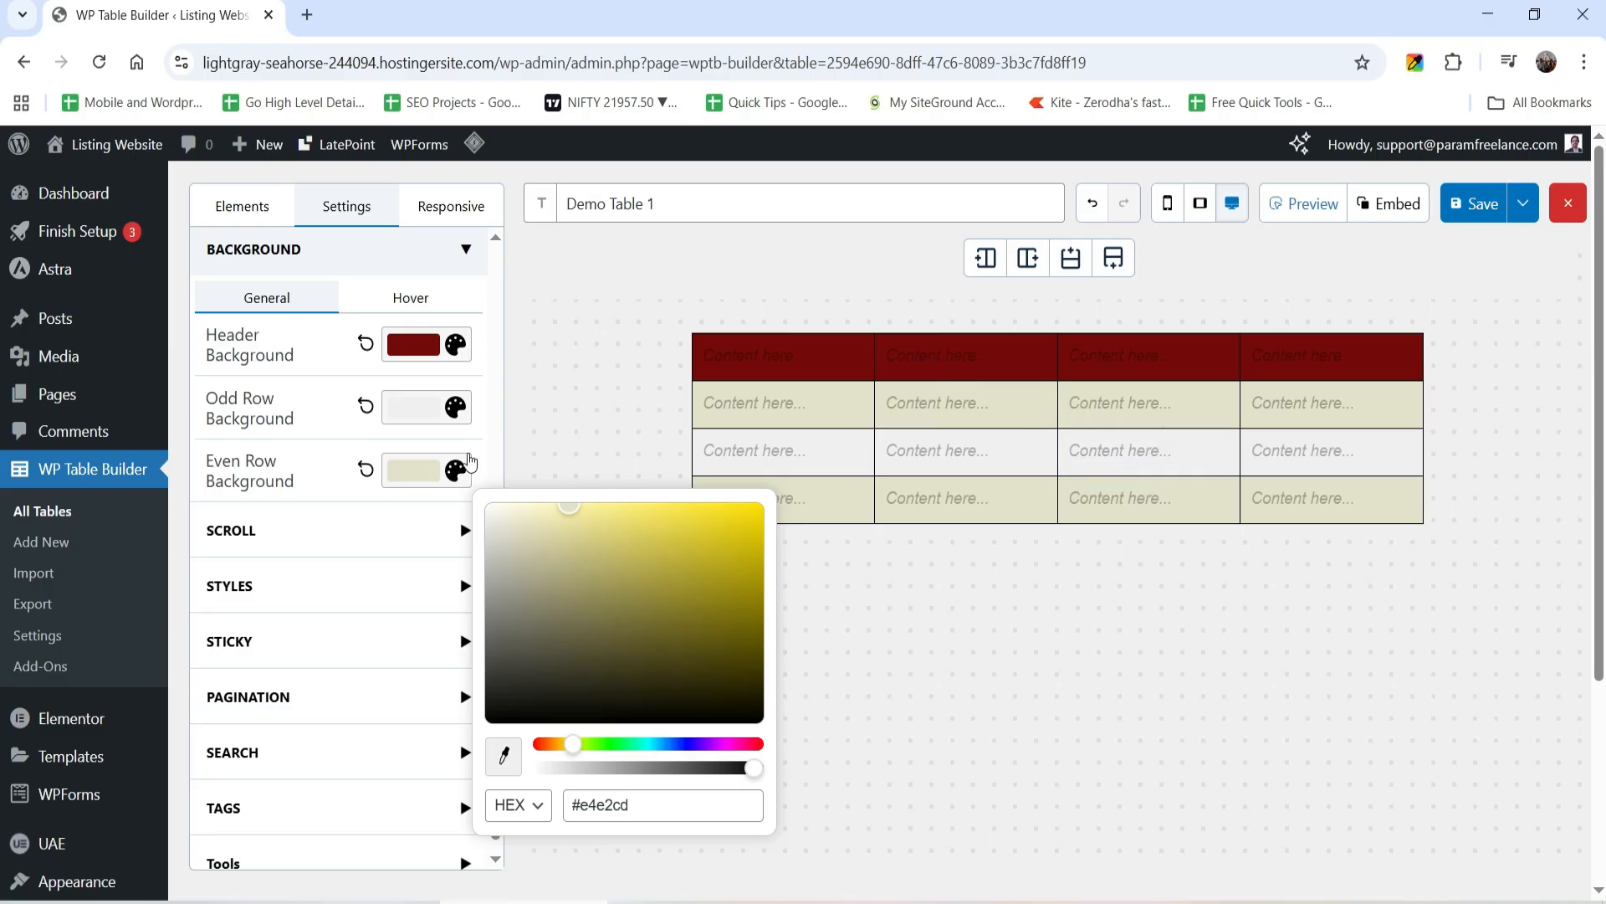
{"action": "left_click", "coordinate": [455, 407]}
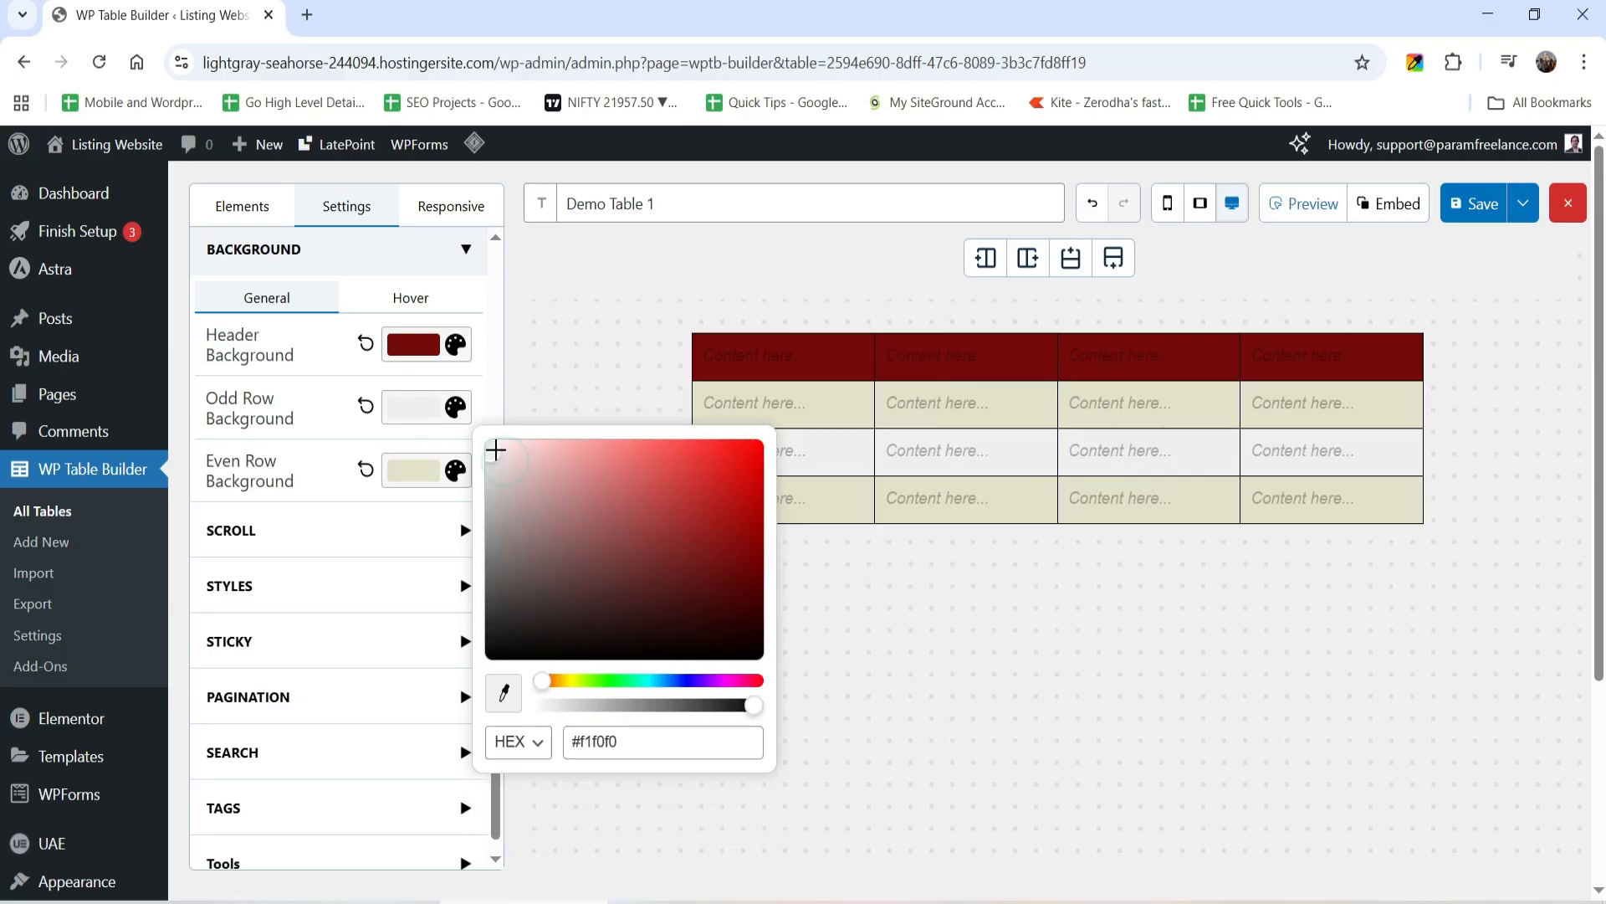
{"action": "left_click", "coordinate": [1152, 687]}
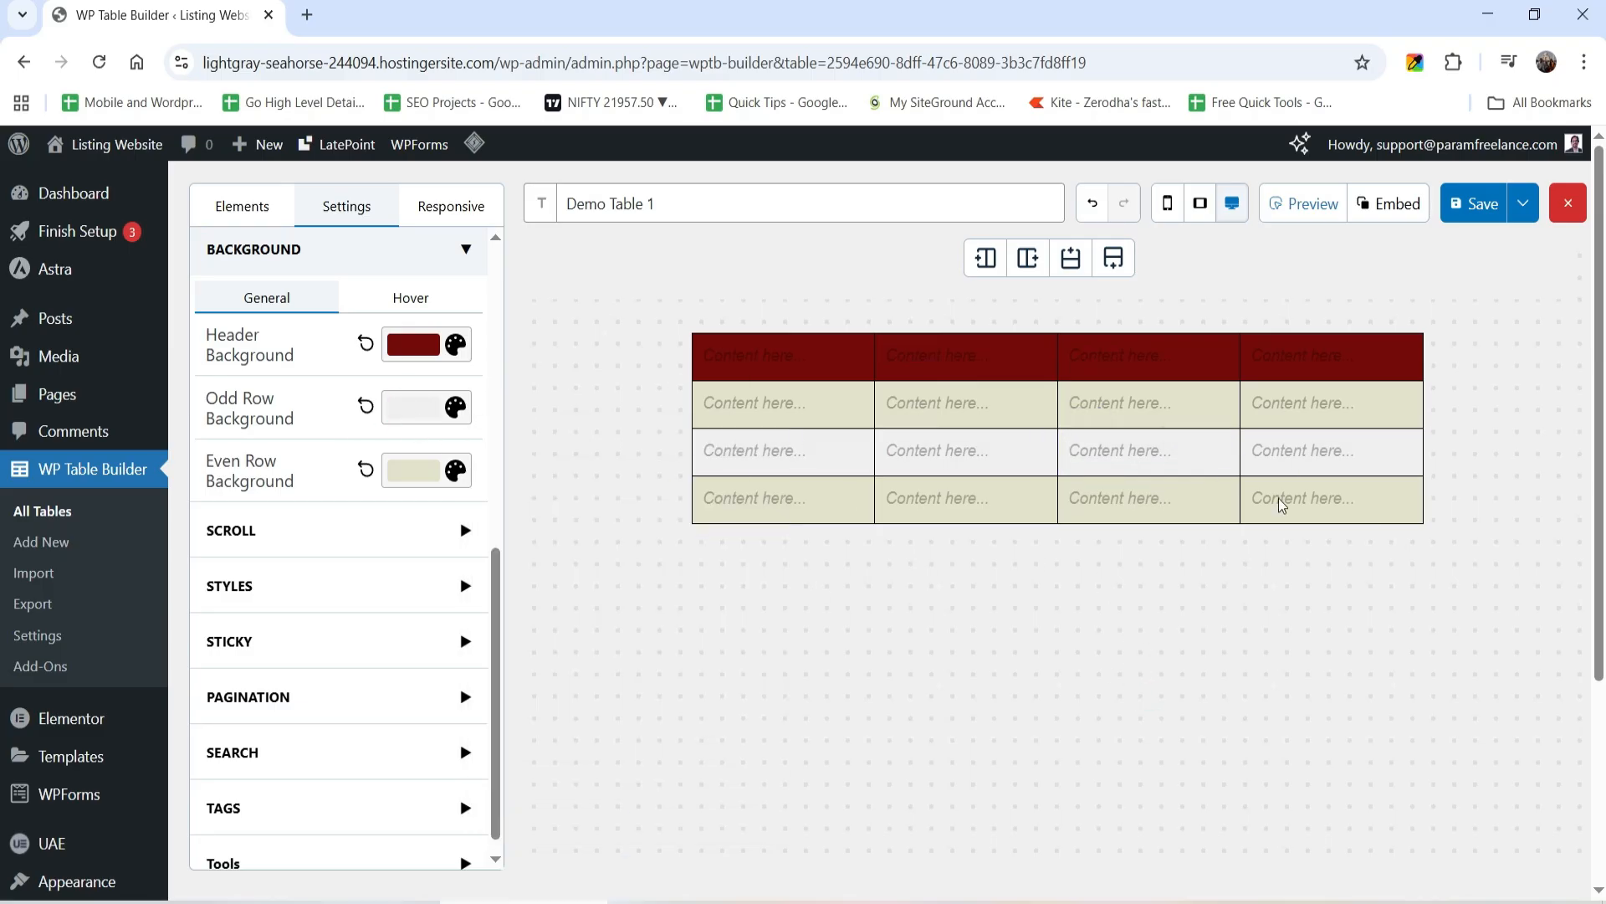
Step: Enter "Company" in the first header cell, with font colour #fefefe and font size 1.6 em
{"action": "left_click", "coordinate": [740, 352]}
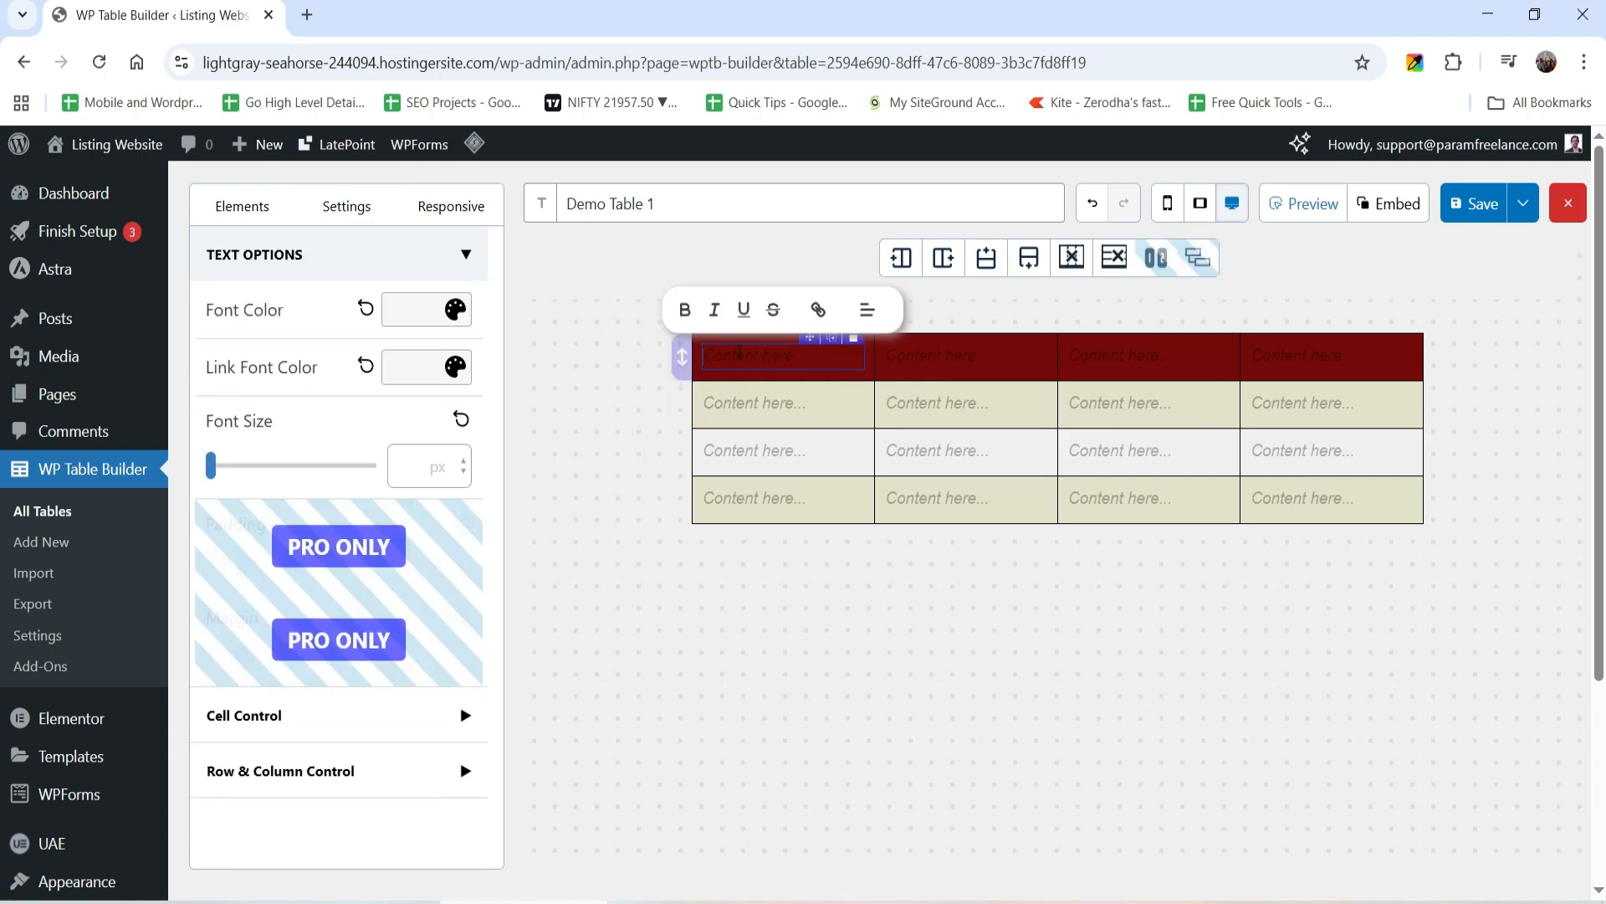
{"action": "left_click", "coordinate": [252, 205]}
{"action": "left_click", "coordinate": [756, 358]}
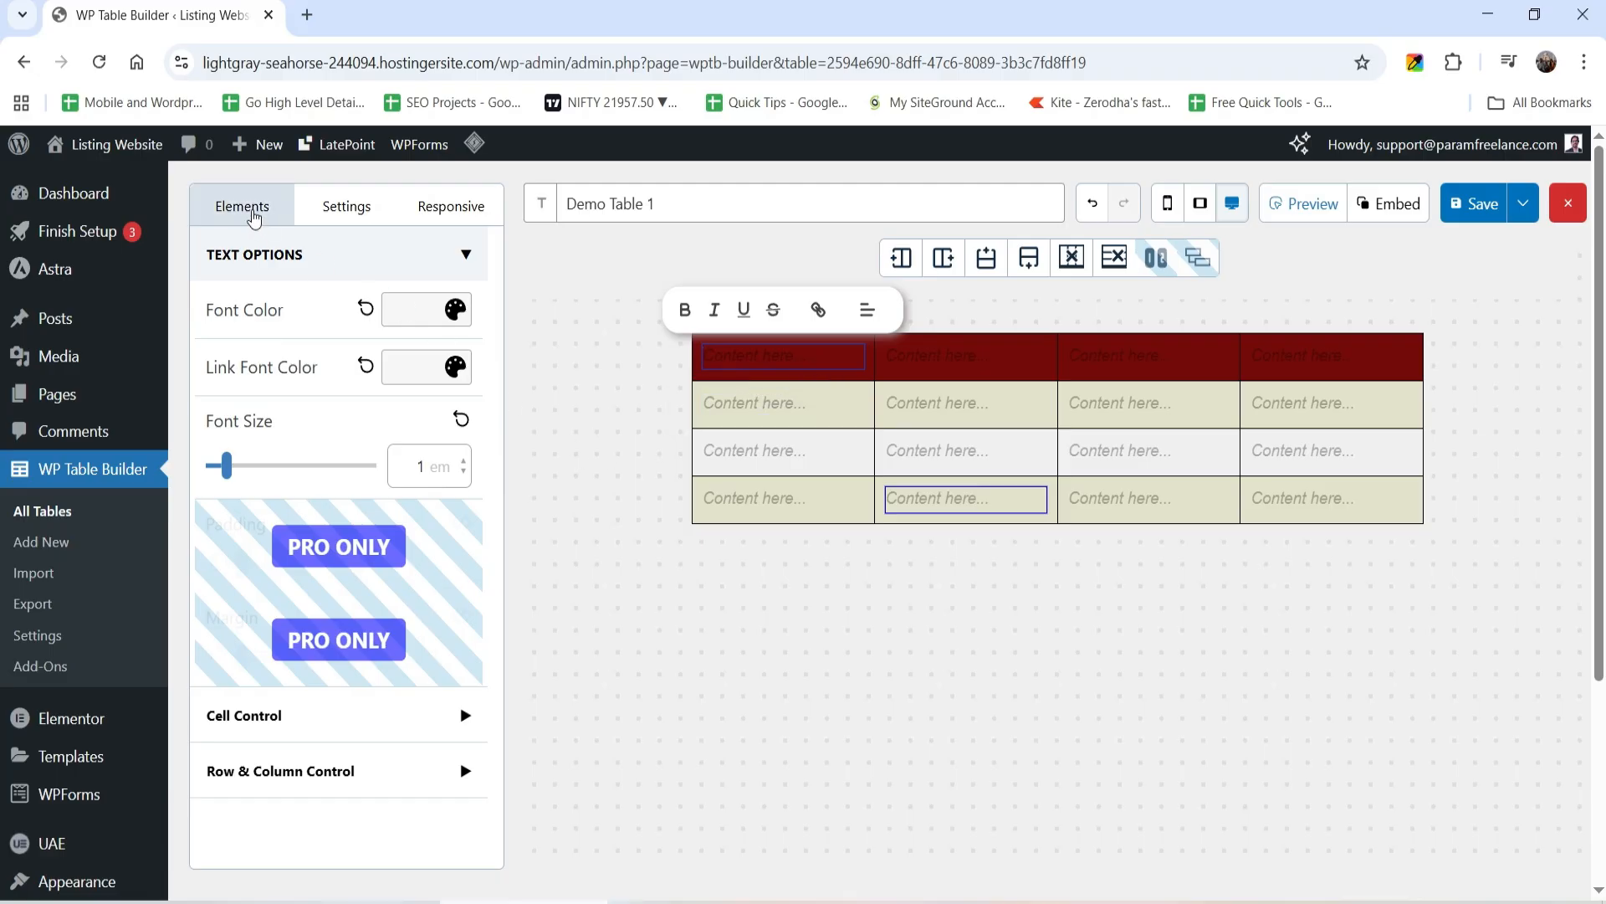
{"action": "left_click", "coordinate": [249, 211]}
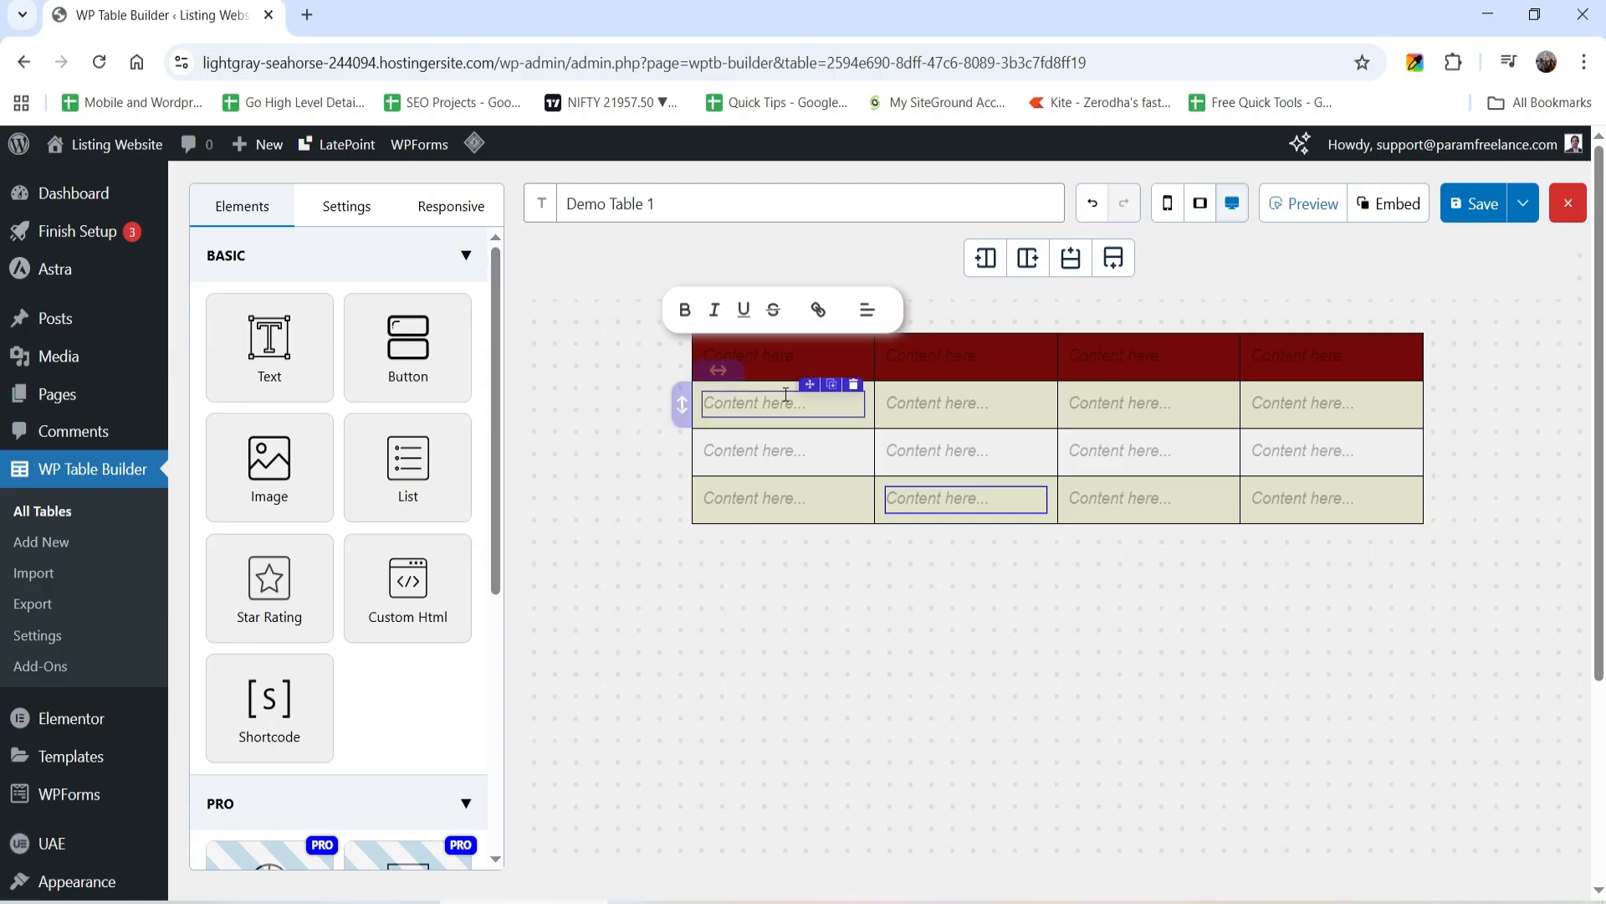
{"action": "left_click", "coordinate": [754, 357]}
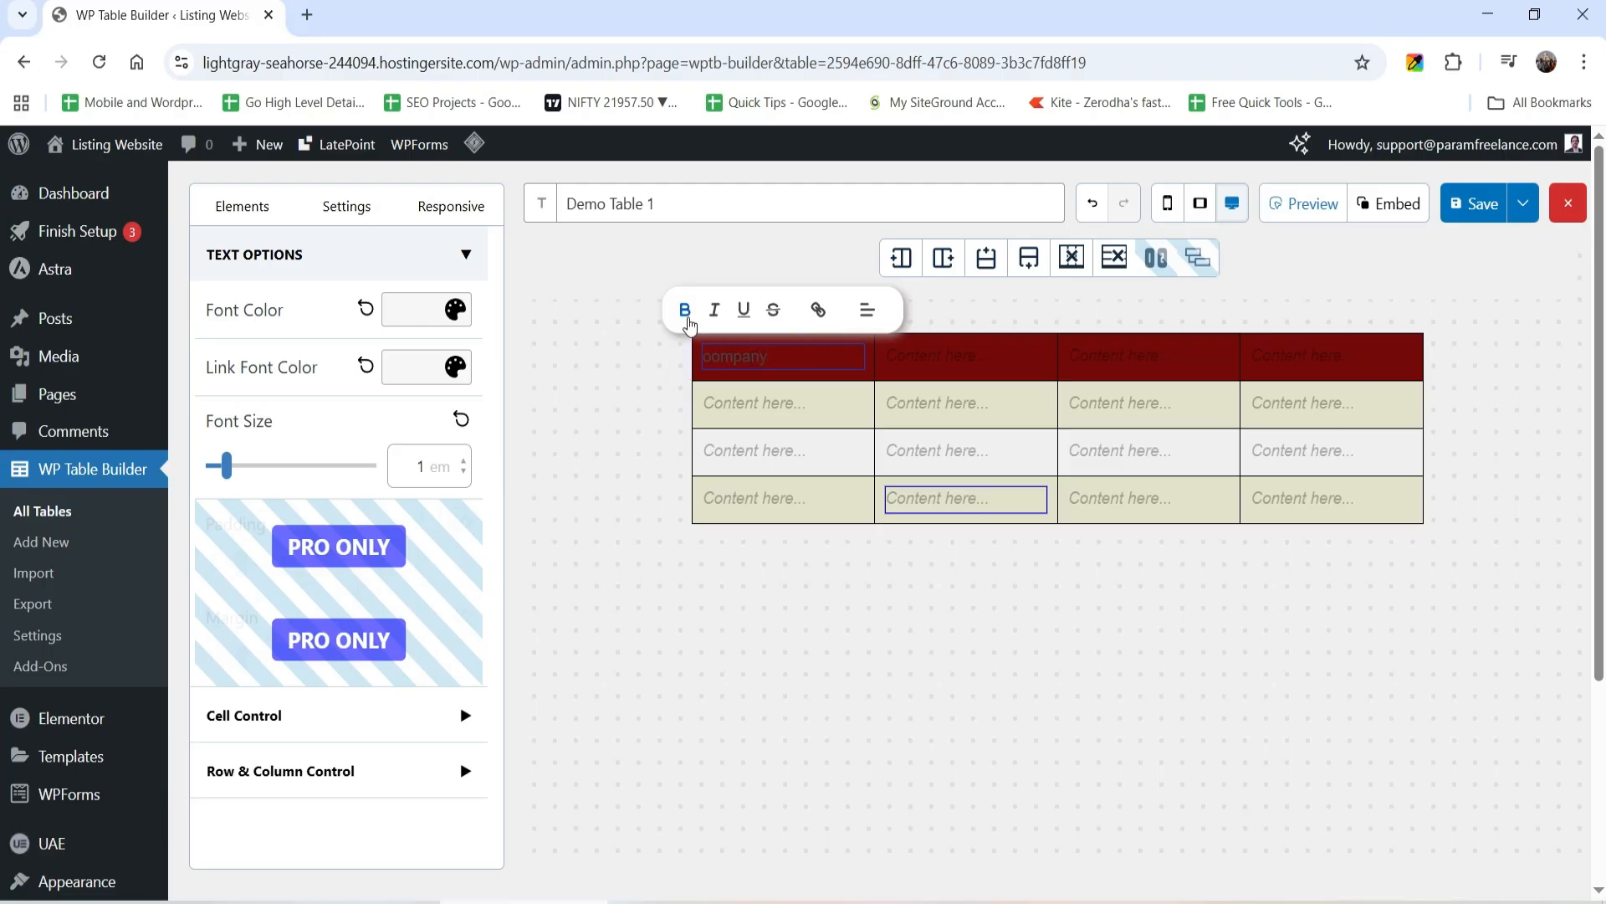
{"action": "left_click", "coordinate": [409, 306]}
{"action": "left_click_drag", "start_coordinate": [524, 445], "coordinate": [487, 338]}
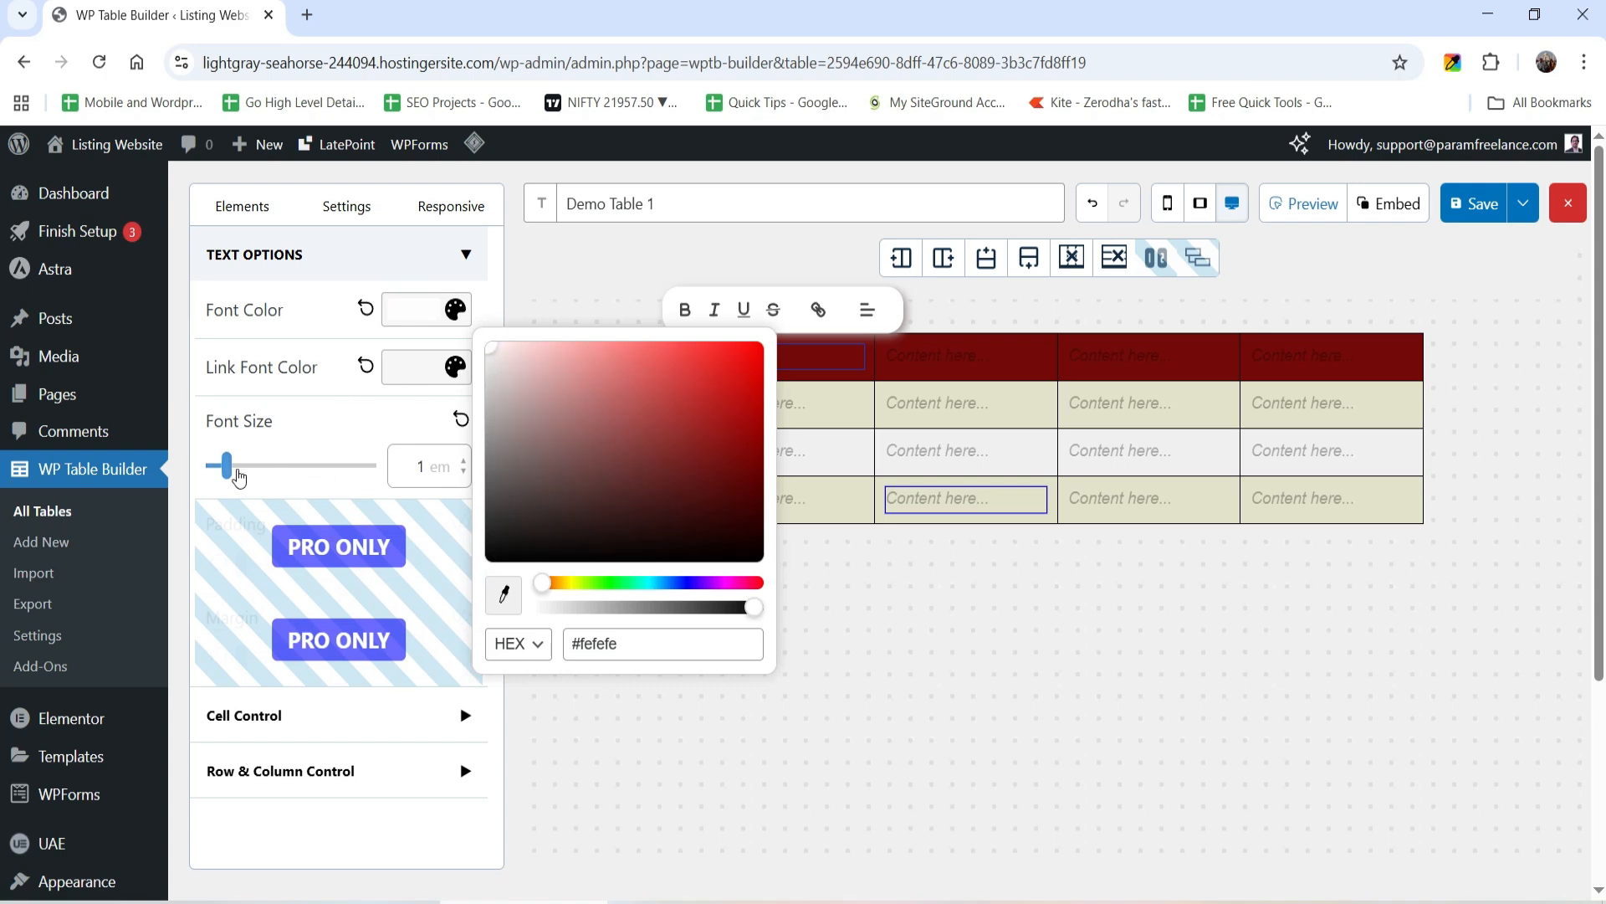
{"action": "left_click_drag", "start_coordinate": [233, 468], "coordinate": [237, 466]}
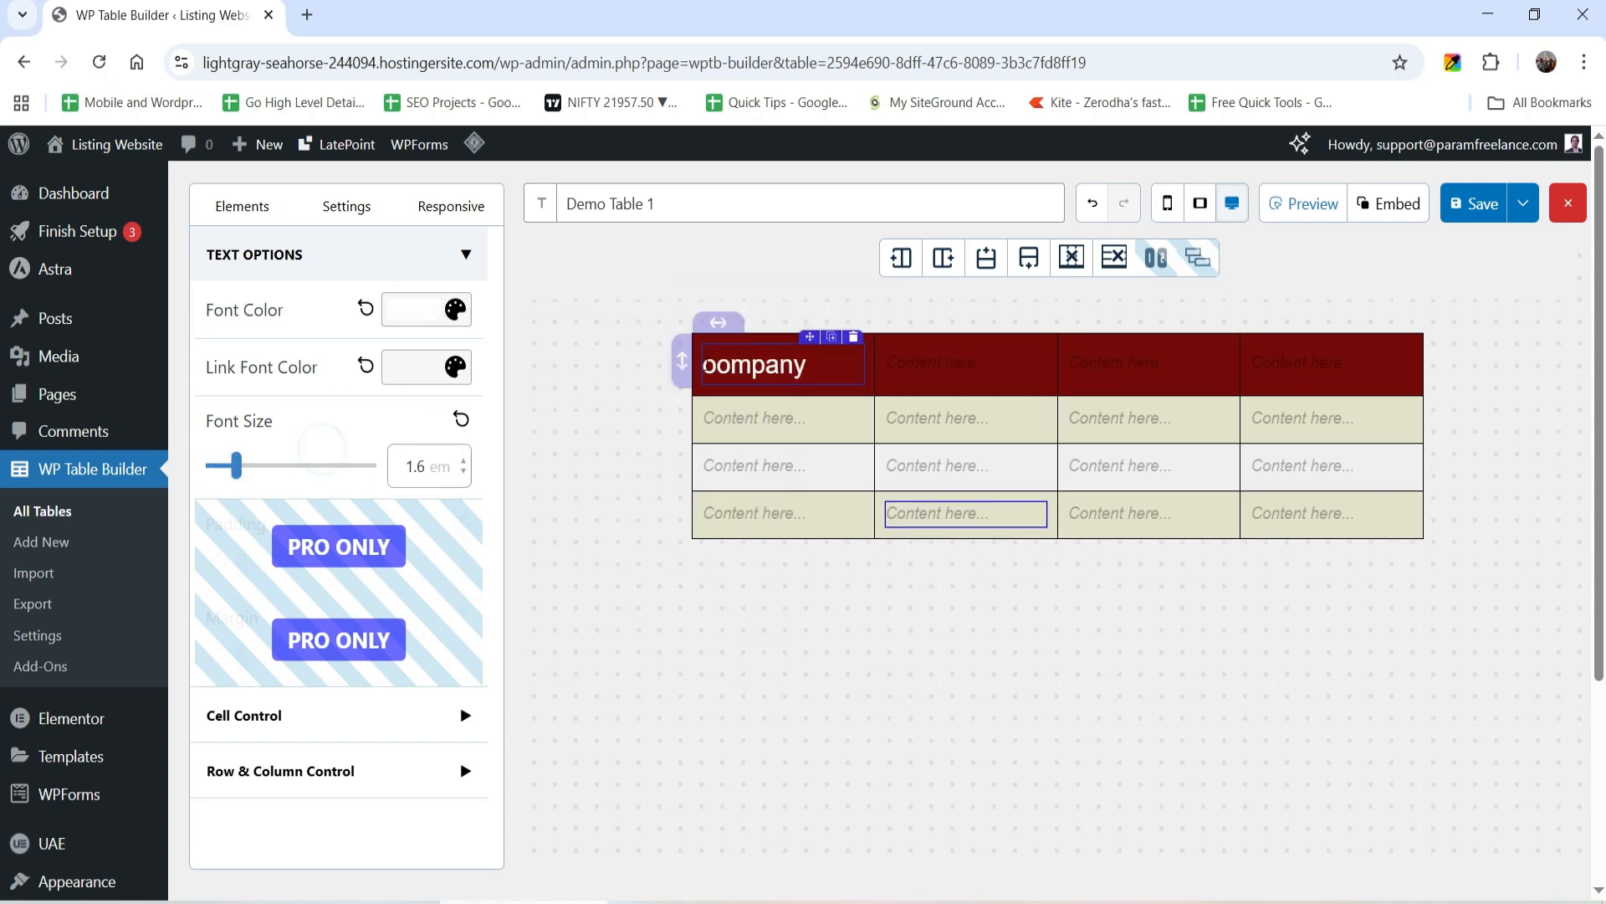
{"action": "left_click", "coordinate": [721, 364]}
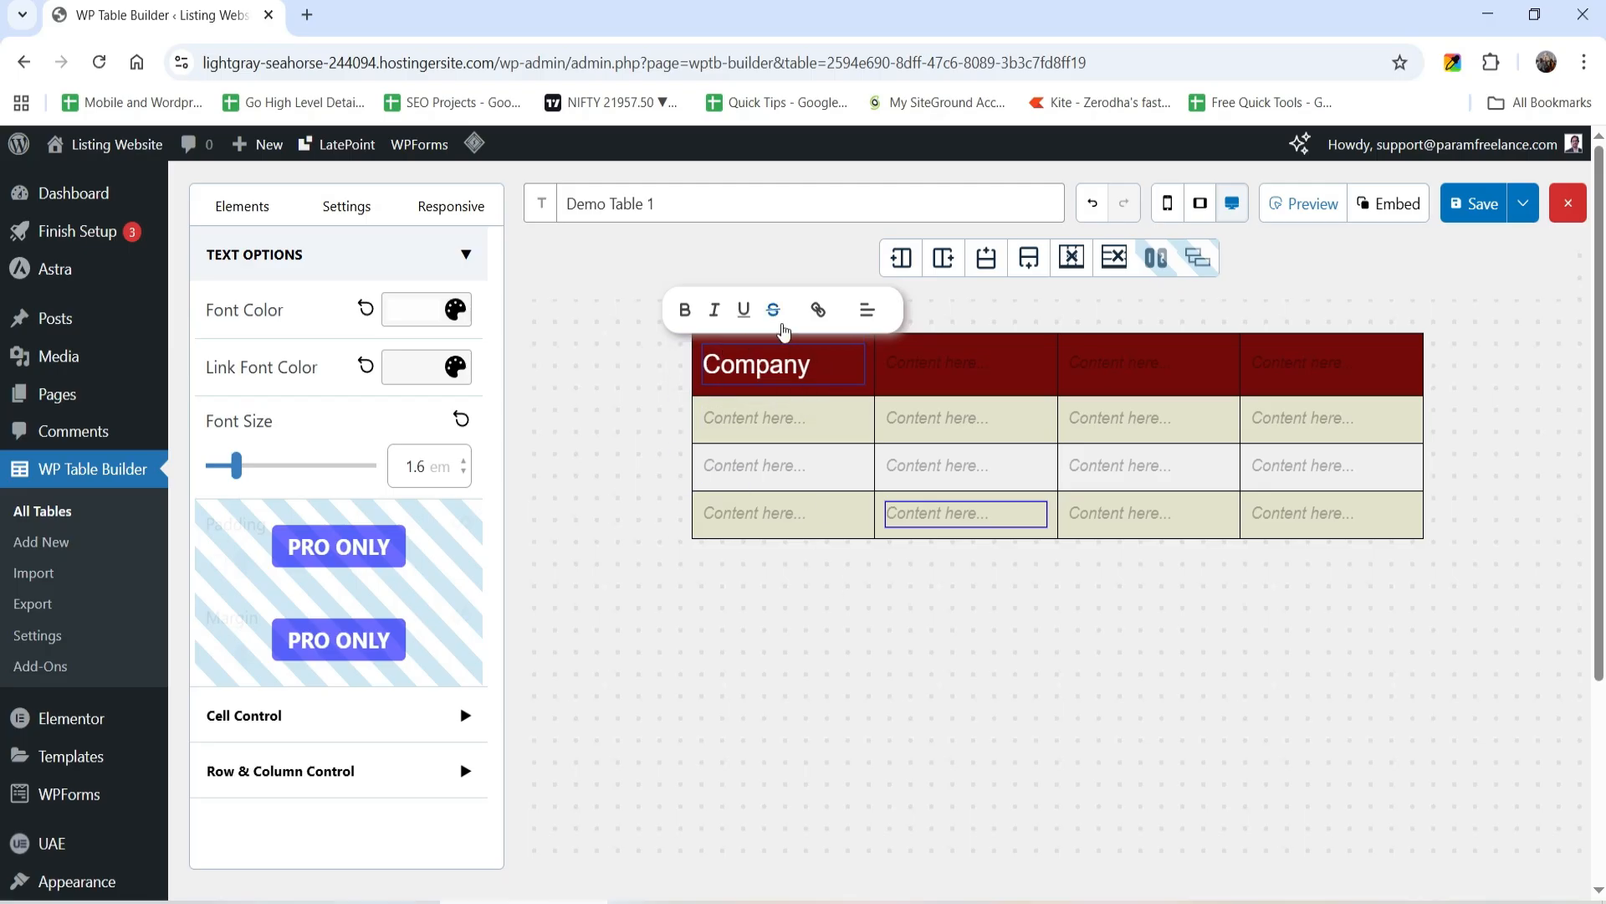
Step: Make the "Company" header text bold and centre it in its cell
{"action": "double_click", "coordinate": [766, 364]}
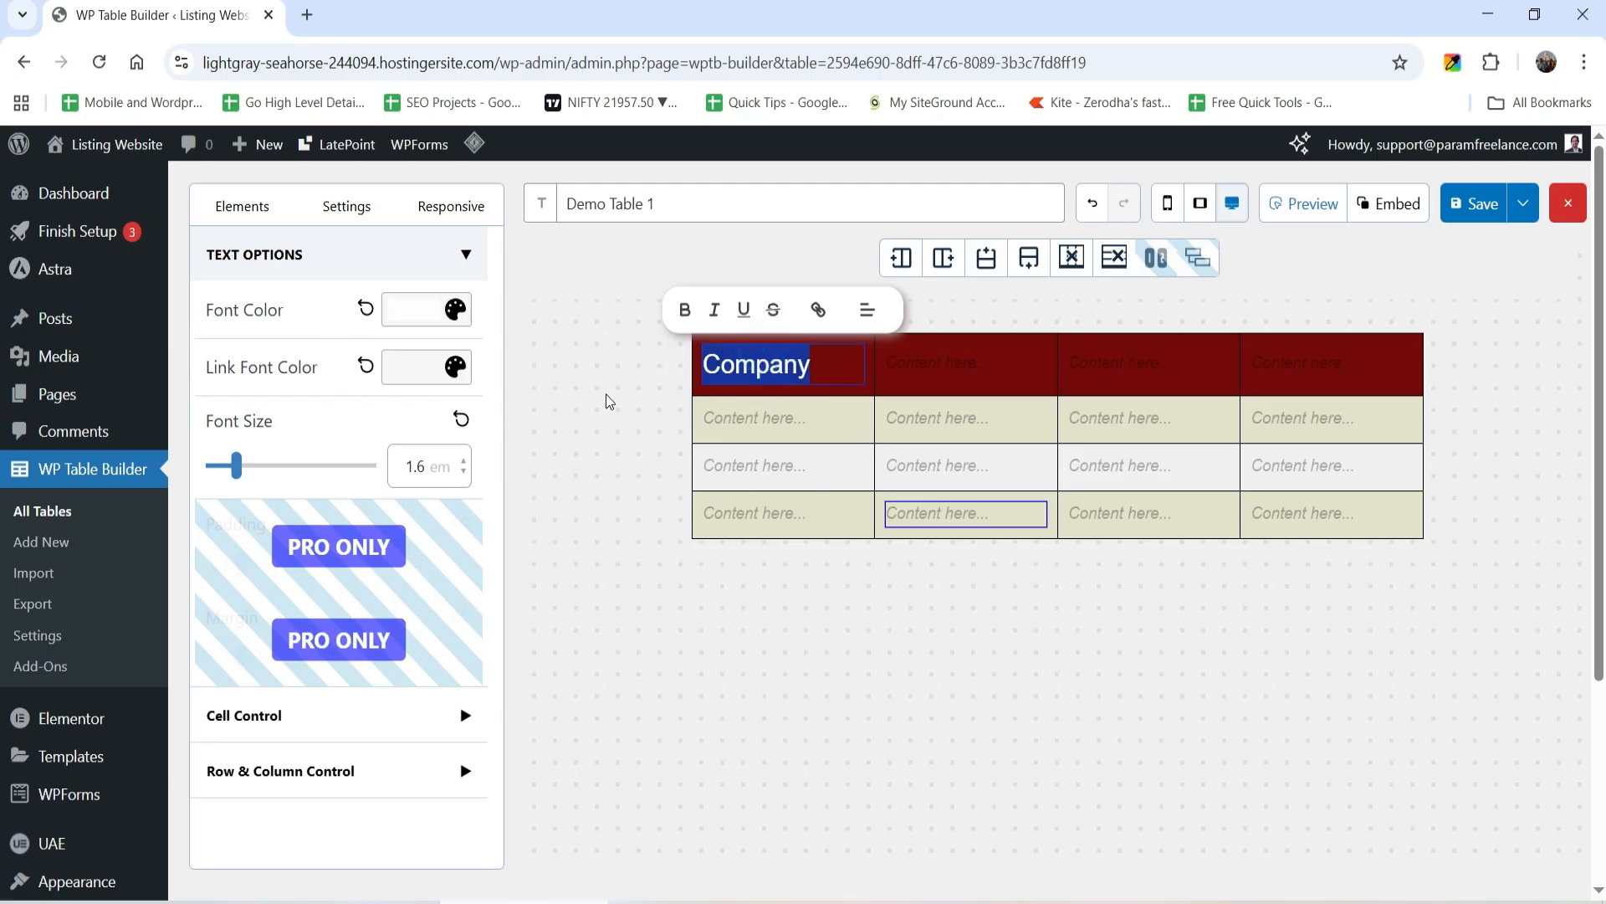
{"action": "left_click", "coordinate": [685, 315]}
{"action": "left_click", "coordinate": [867, 313]}
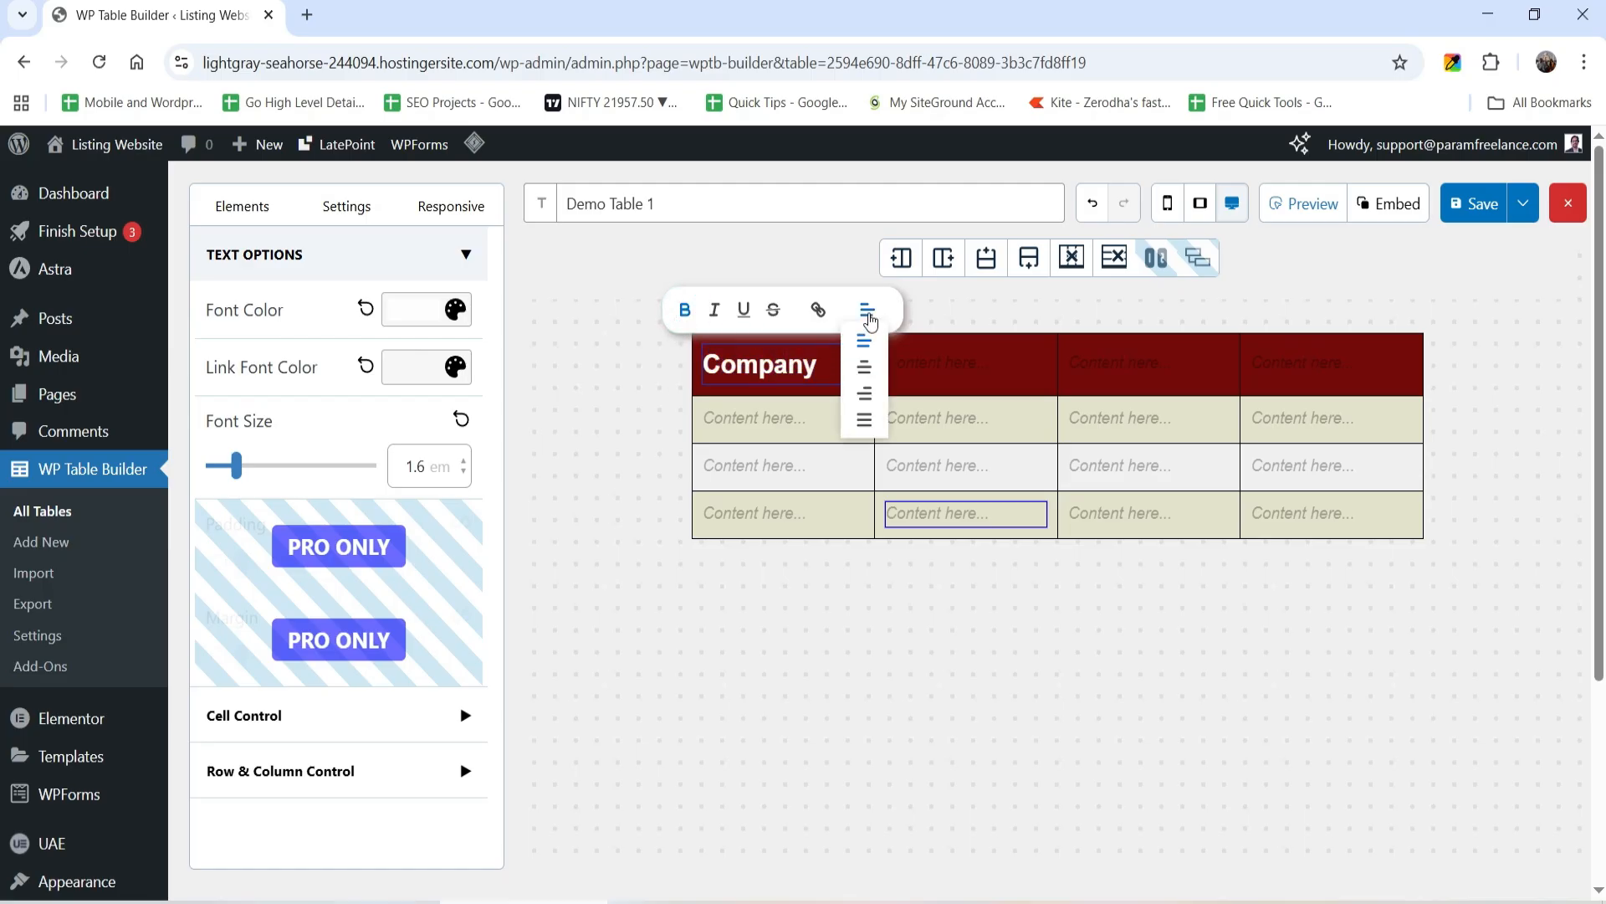
{"action": "left_click", "coordinate": [865, 368]}
{"action": "left_click", "coordinate": [681, 502]}
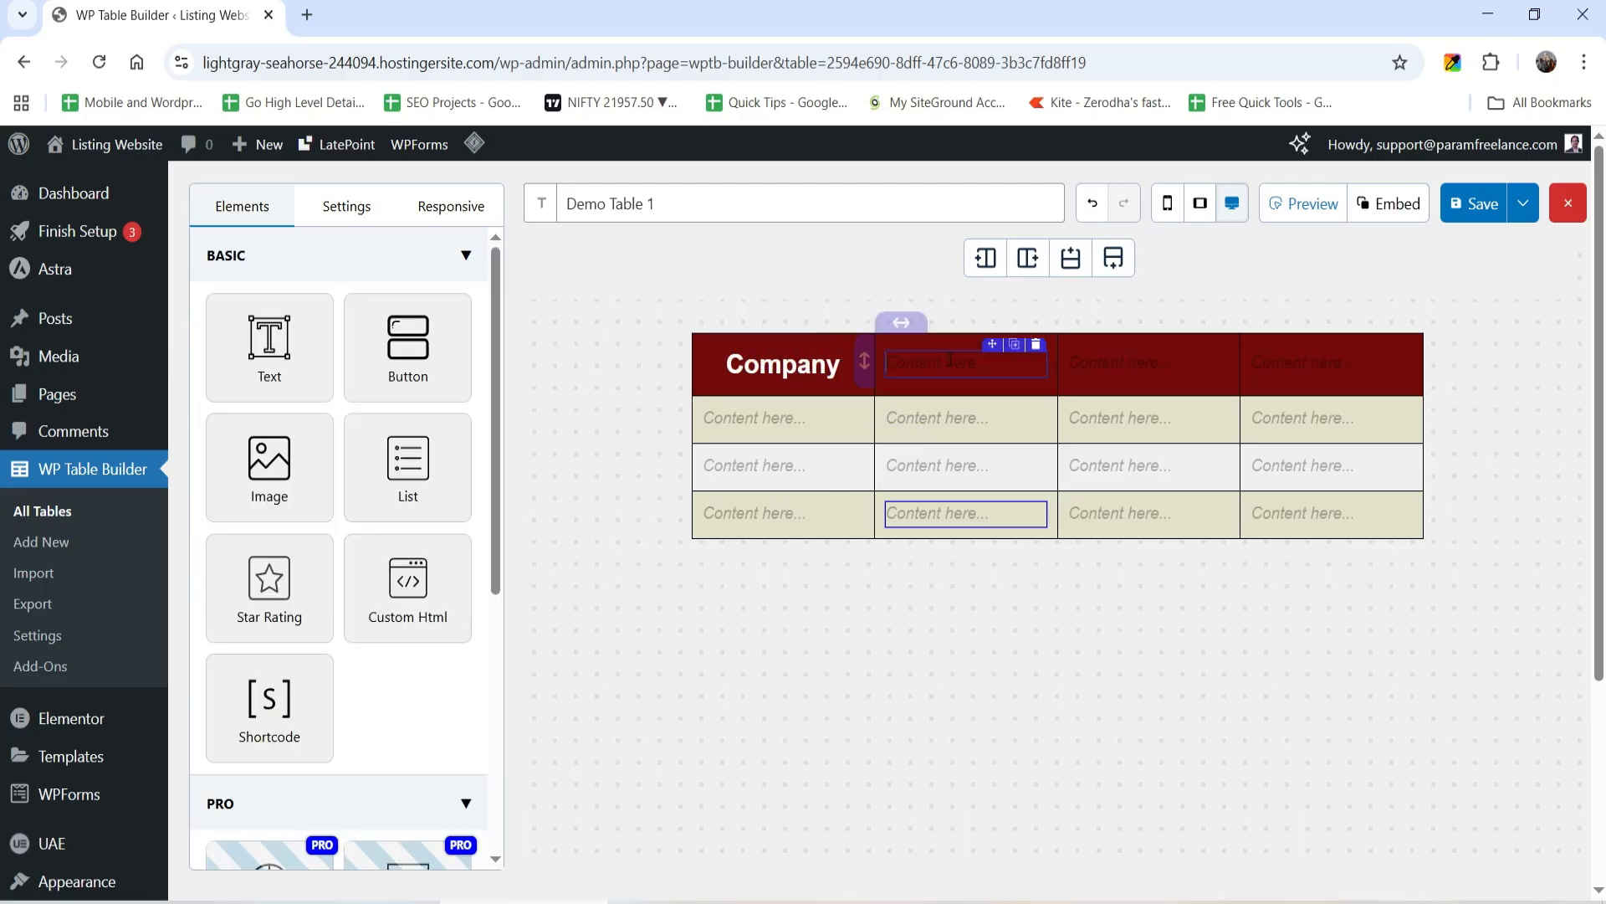
Step: Duplicate the "Company" text element, move the copy into the second header cell in place of the placeholder, and change its text to "Features"
{"action": "left_click", "coordinate": [948, 358]}
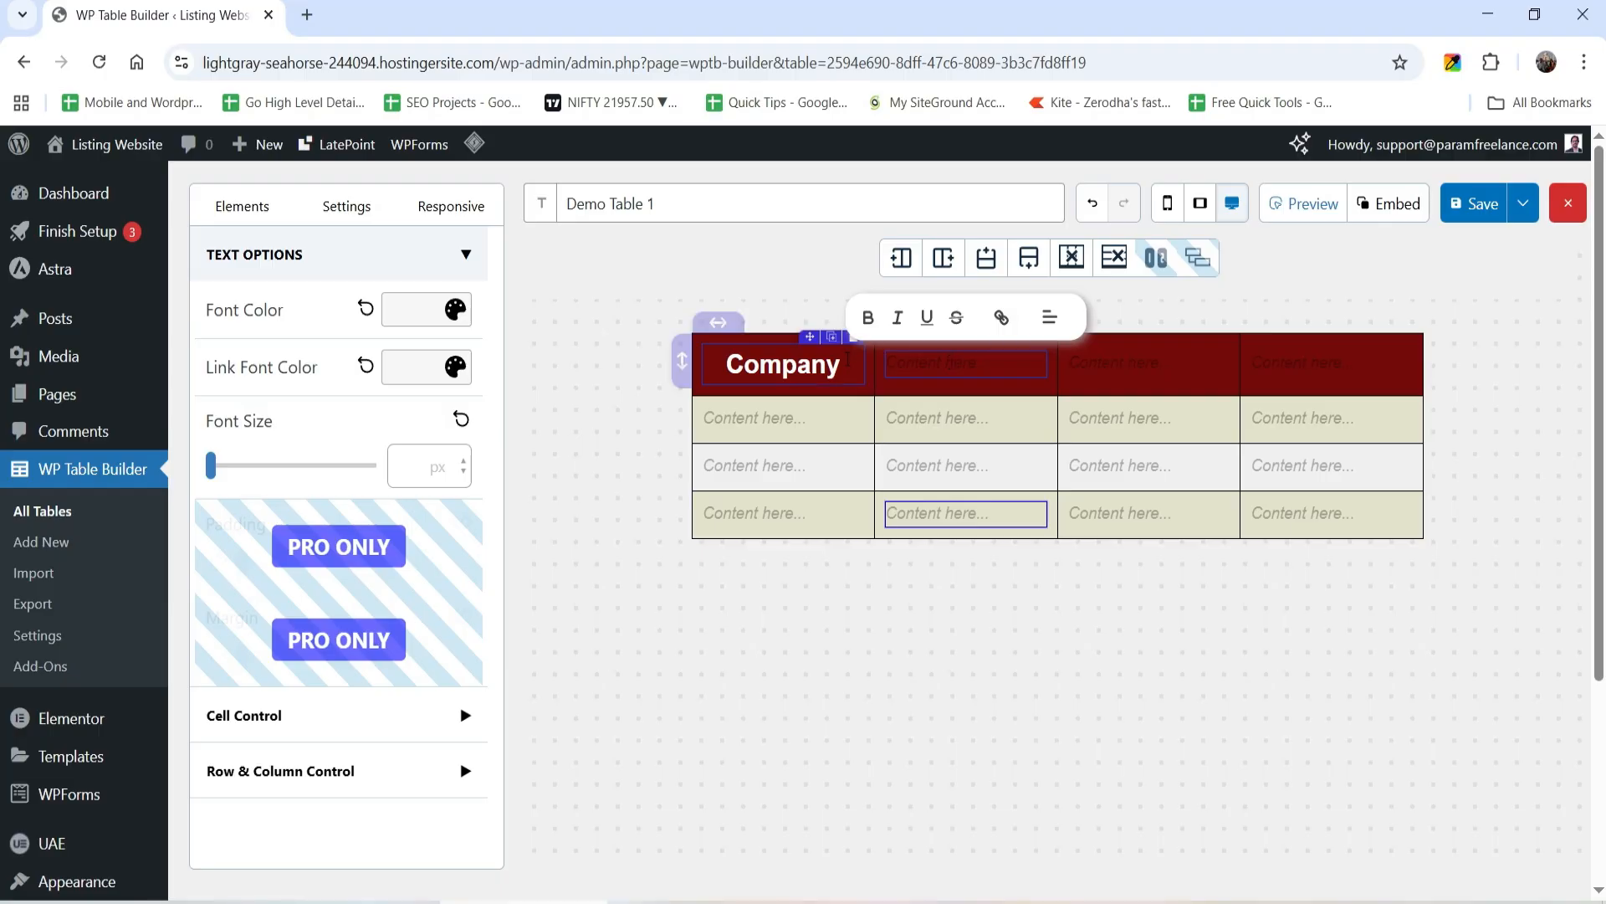
{"action": "left_click", "coordinate": [831, 337]}
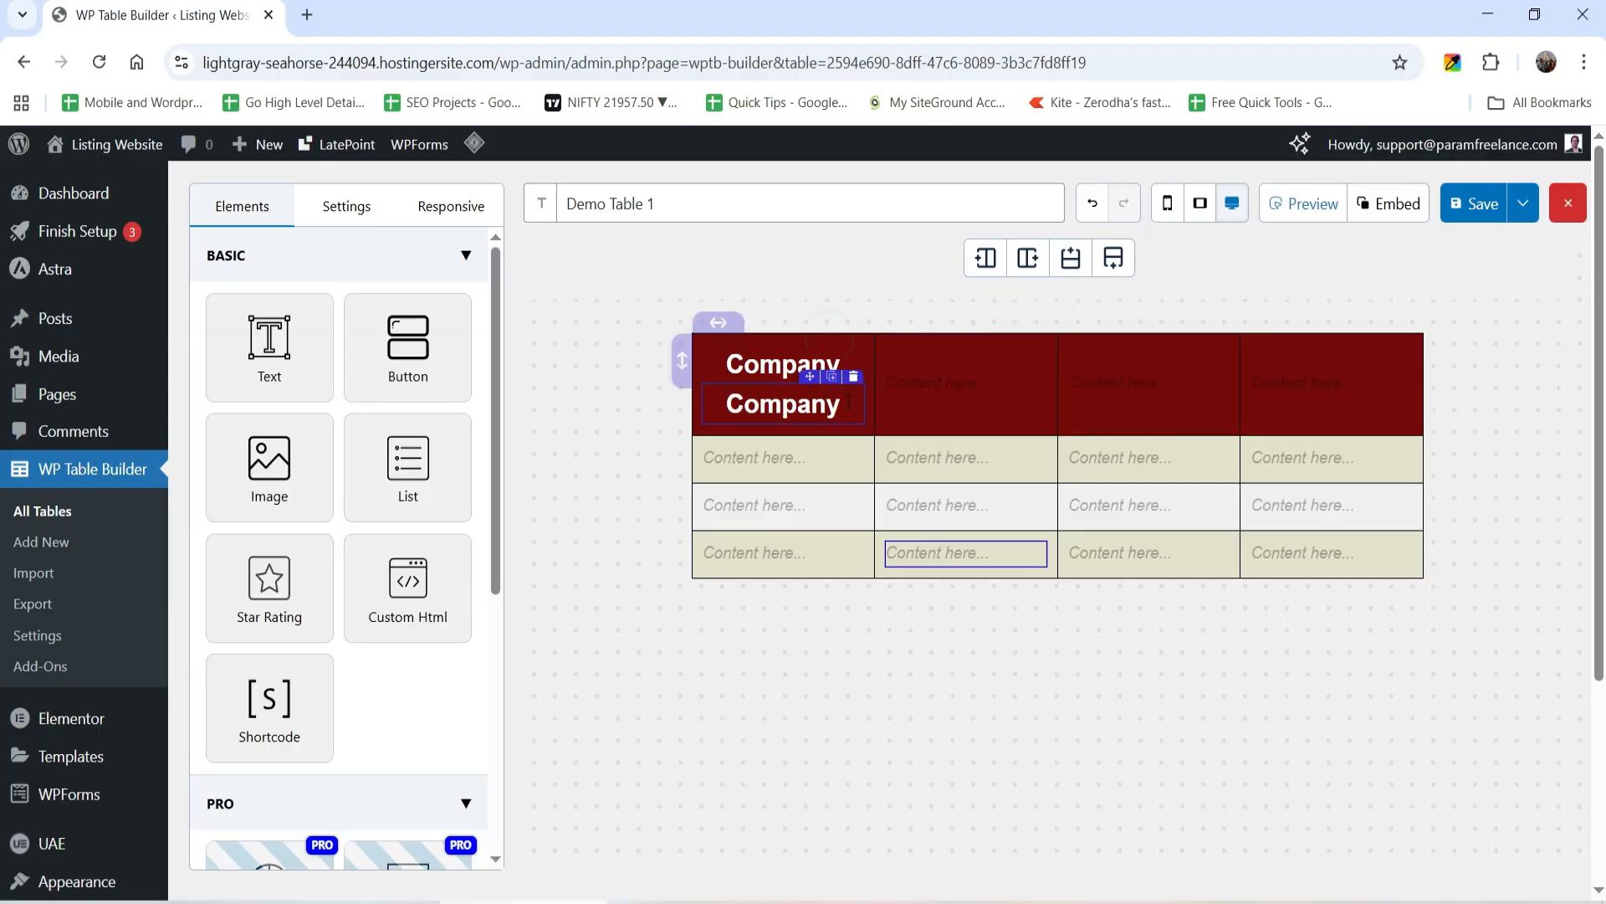
{"action": "left_click_drag", "start_coordinate": [809, 377], "coordinate": [956, 393]}
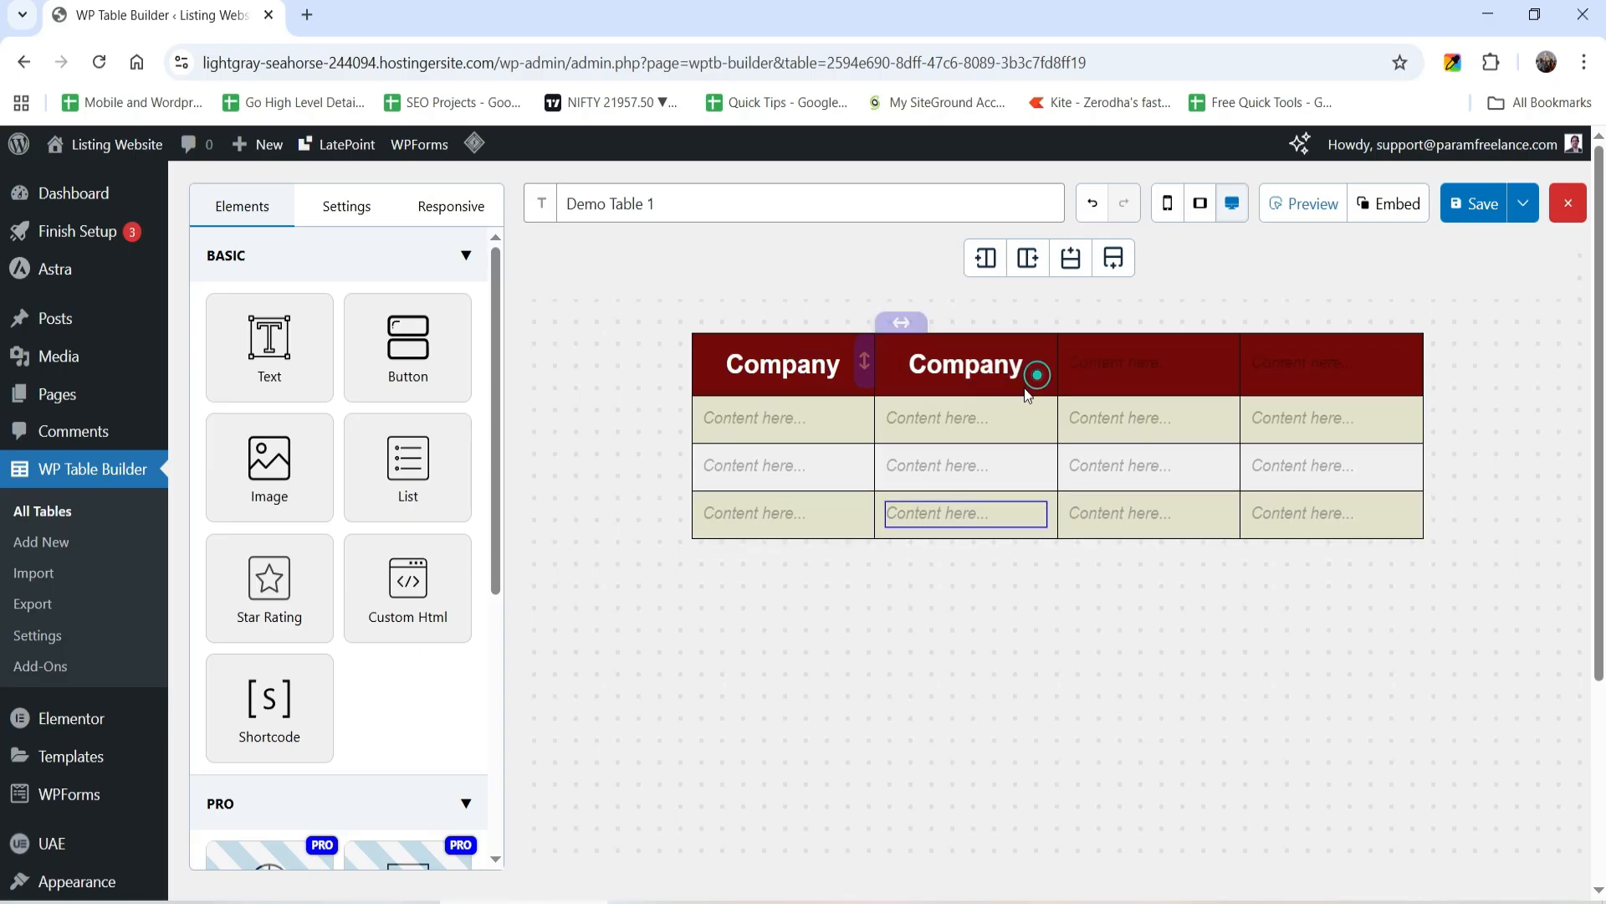
{"action": "double_click", "coordinate": [961, 365]}
{"action": "left_click", "coordinate": [961, 367]}
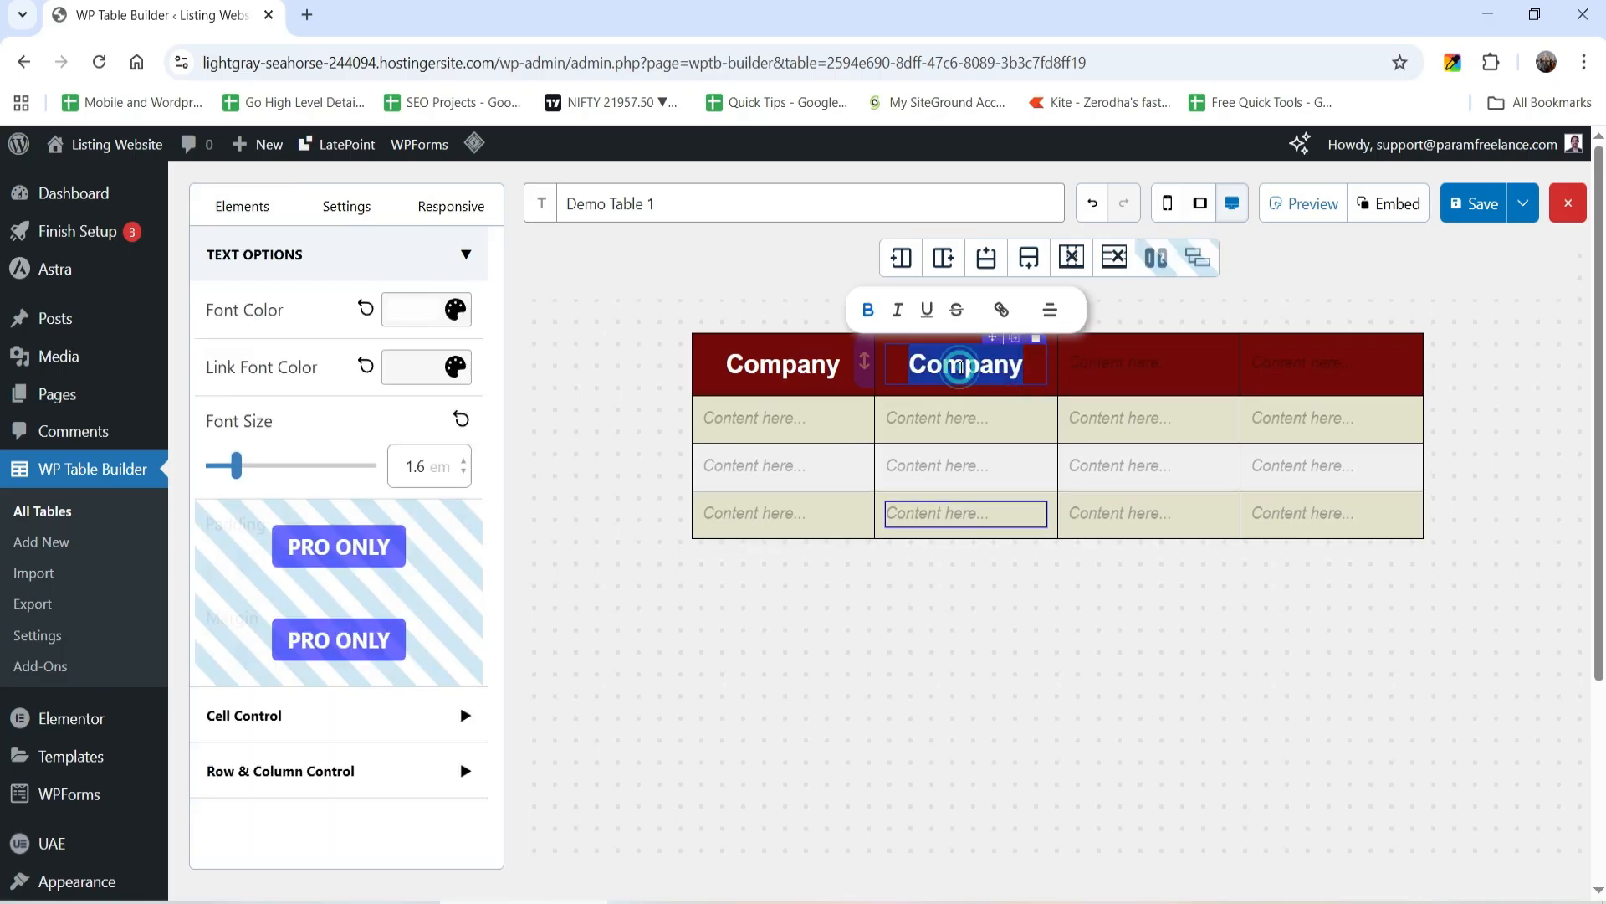
{"action": "type", "text": "Features"}
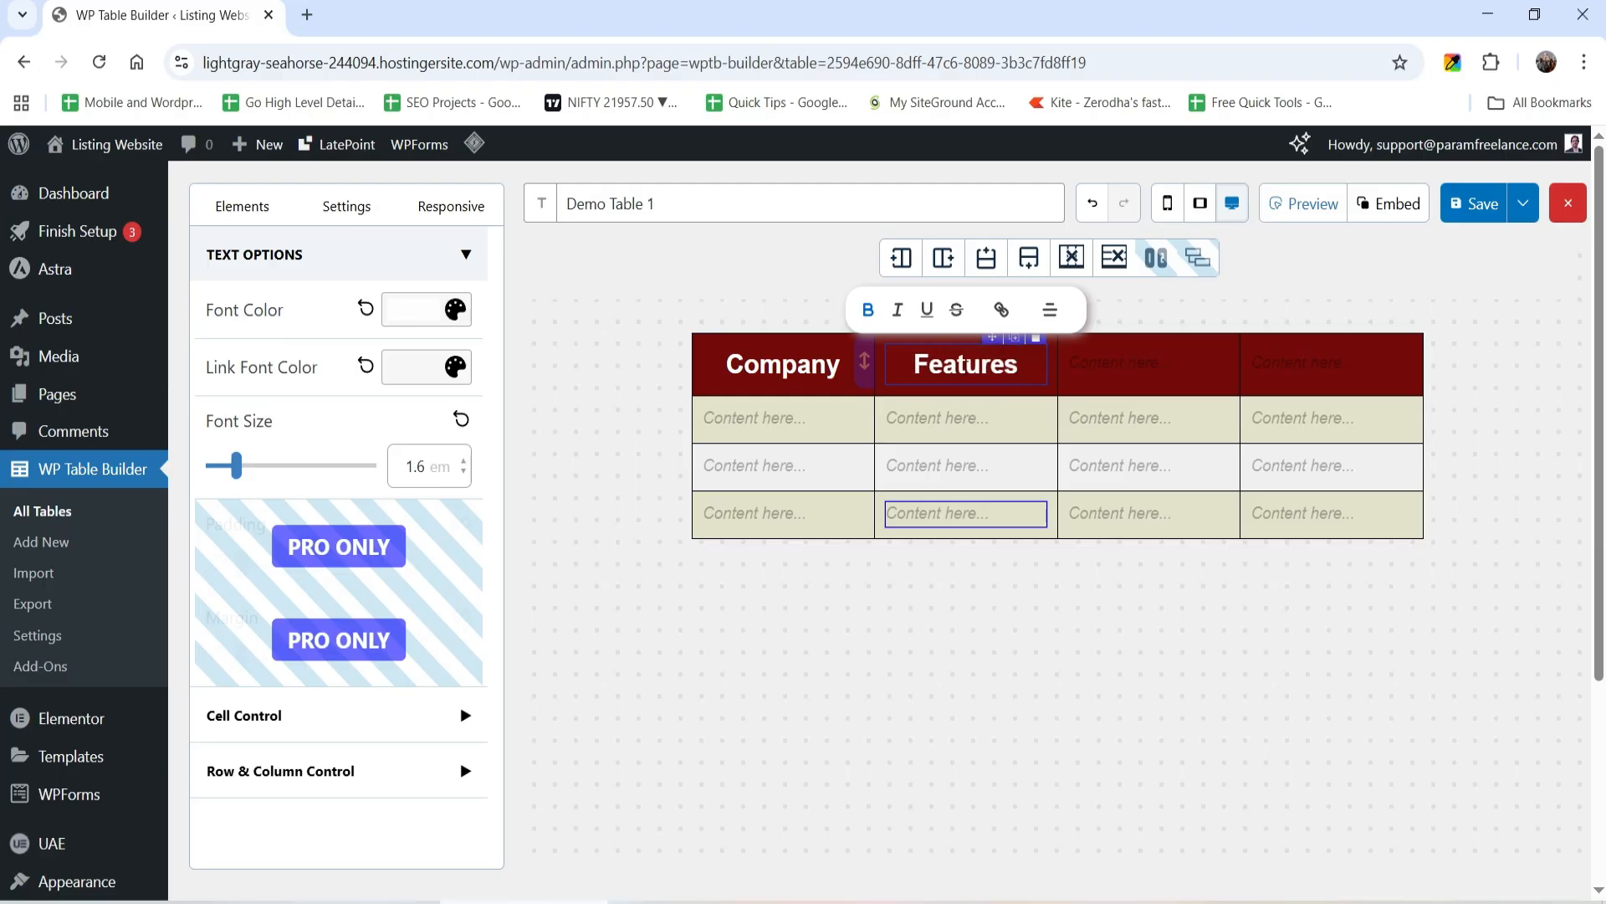
Step: Duplicate the "Features" text element into the third header cell, delete the empty placeholder there, and change the copy's text to "Rating"
{"action": "left_click", "coordinate": [1015, 340]}
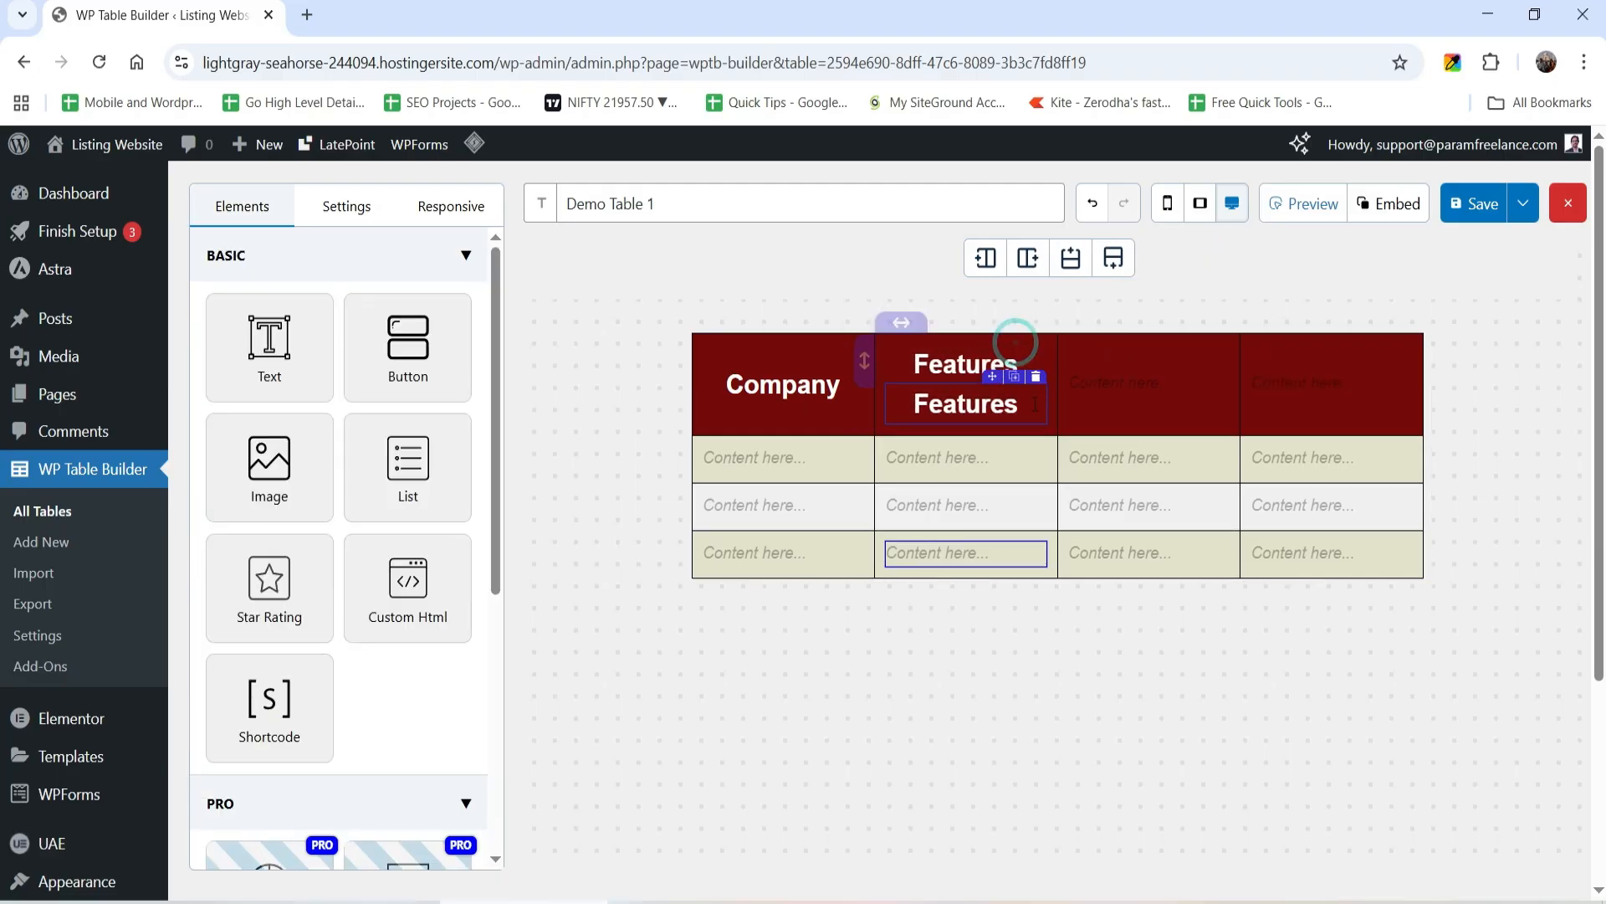
{"action": "left_click_drag", "start_coordinate": [996, 383], "coordinate": [1151, 362]}
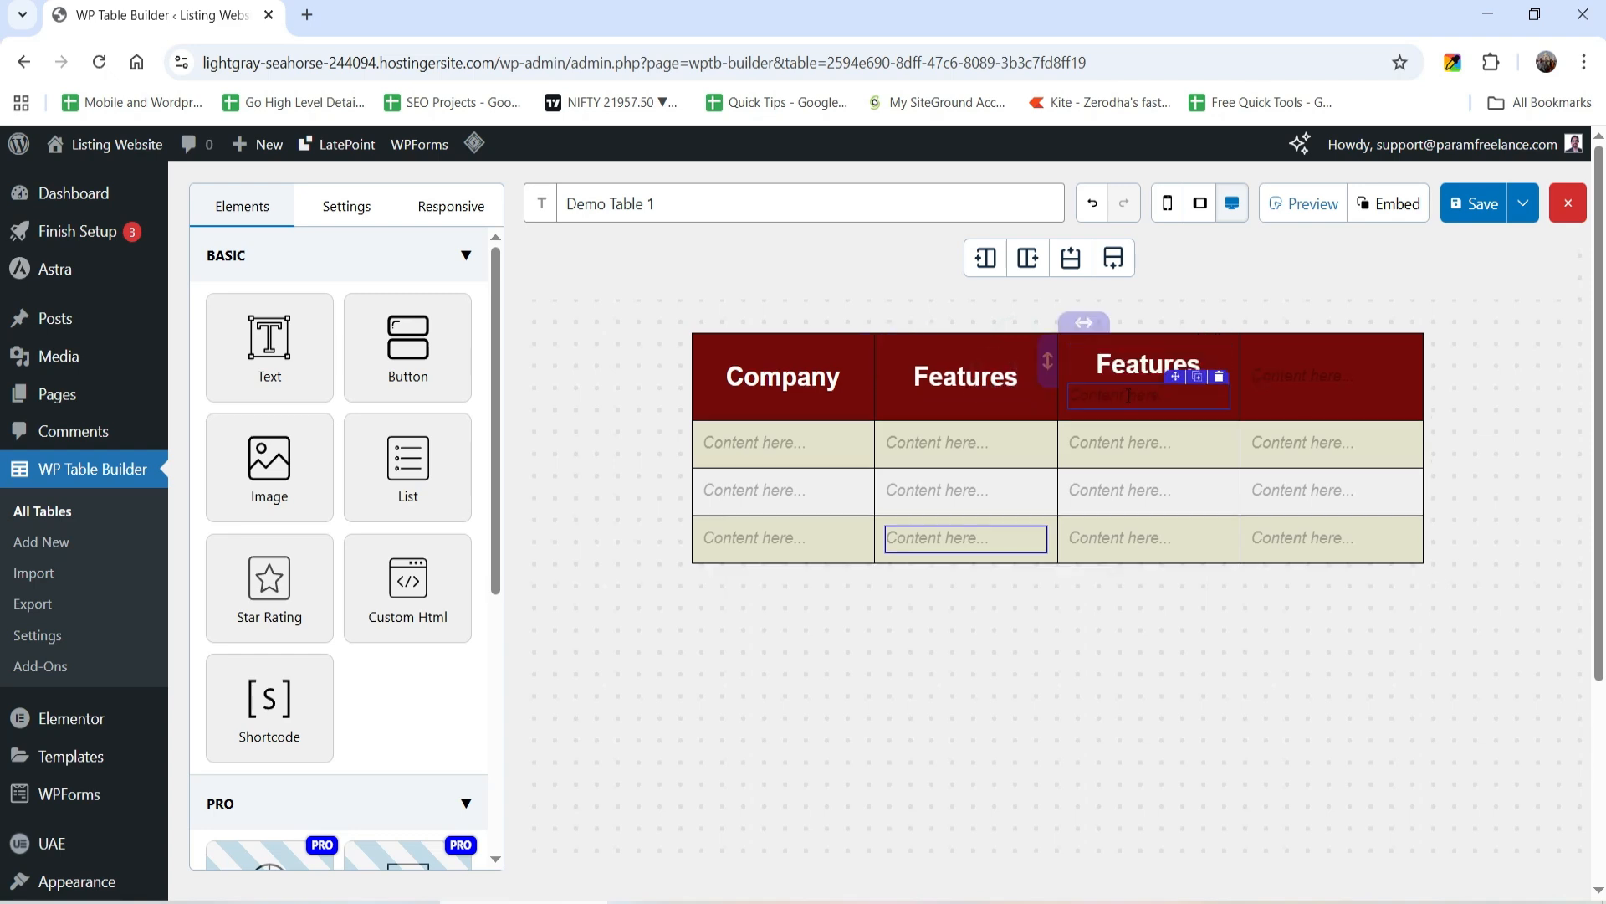
{"action": "right_click", "coordinate": [1158, 409]}
{"action": "left_click", "coordinate": [1117, 403]}
{"action": "left_click", "coordinate": [1220, 380]}
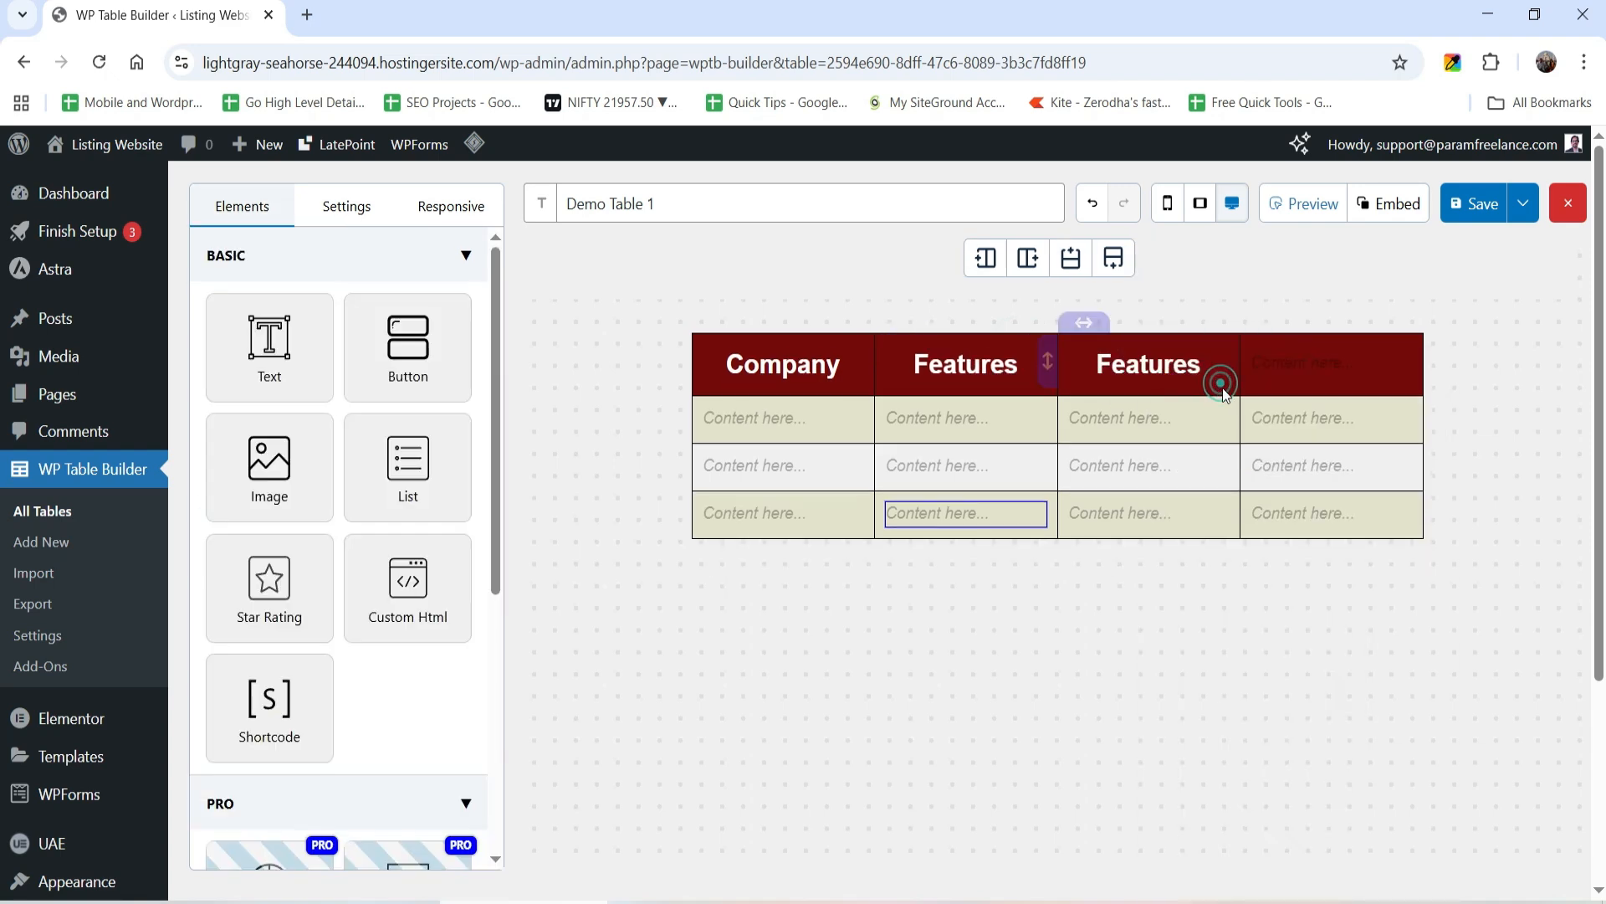
{"action": "double_click", "coordinate": [1128, 356]}
{"action": "type", "text": "Rating"}
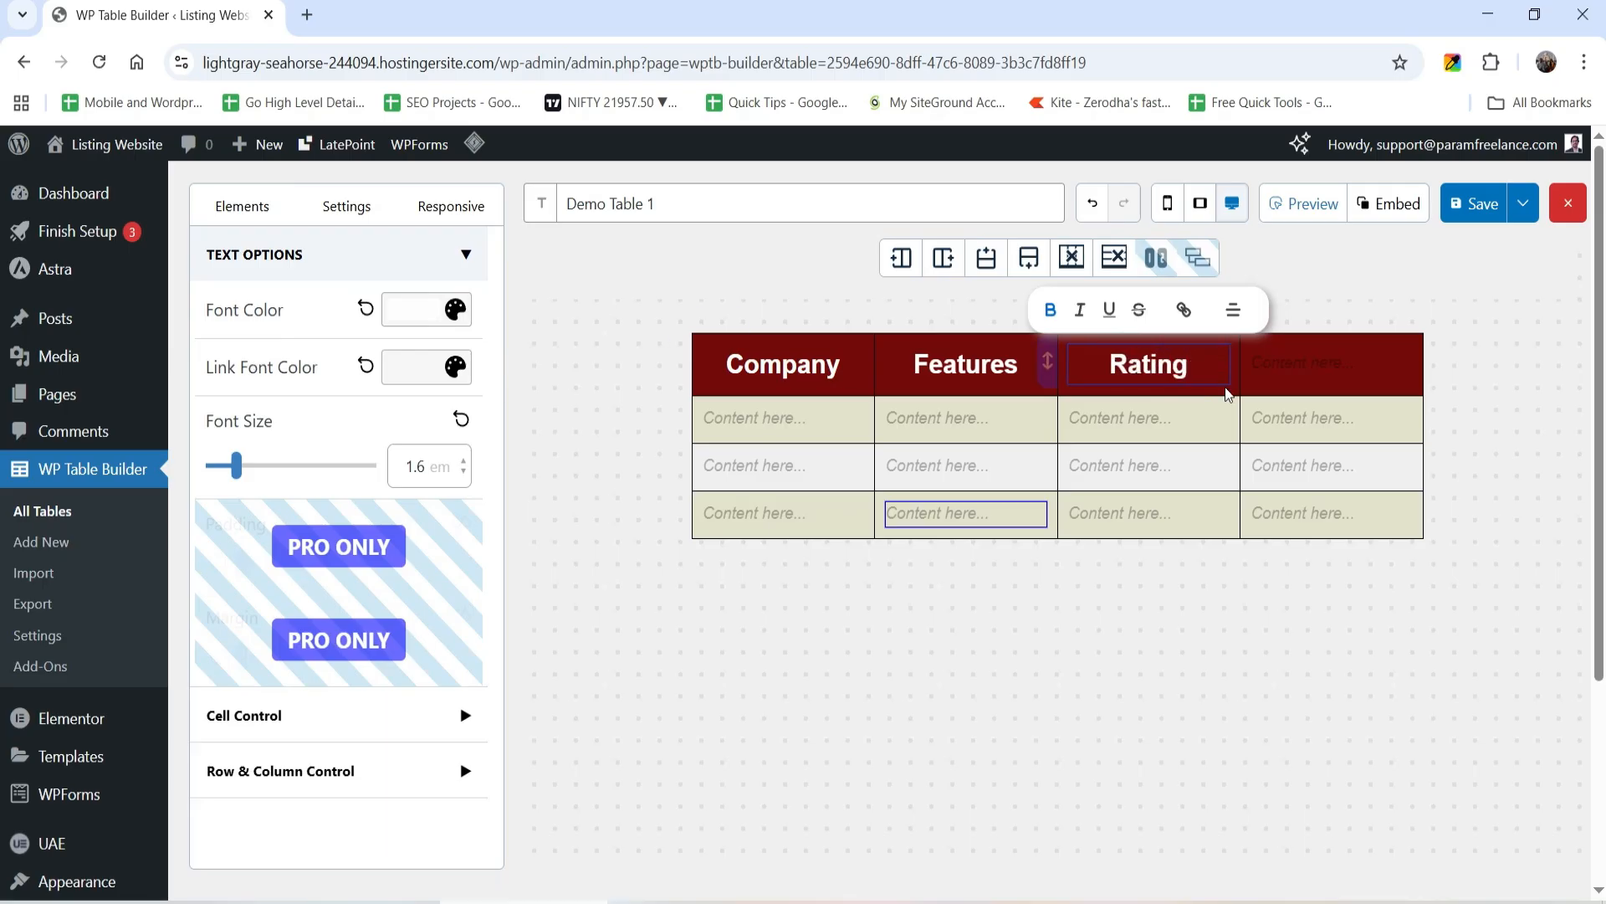
Step: Duplicate the "Rating" text element into the fourth header cell, replacing the placeholder, and change the copy's text to "Buy"
{"action": "left_click", "coordinate": [1198, 338]}
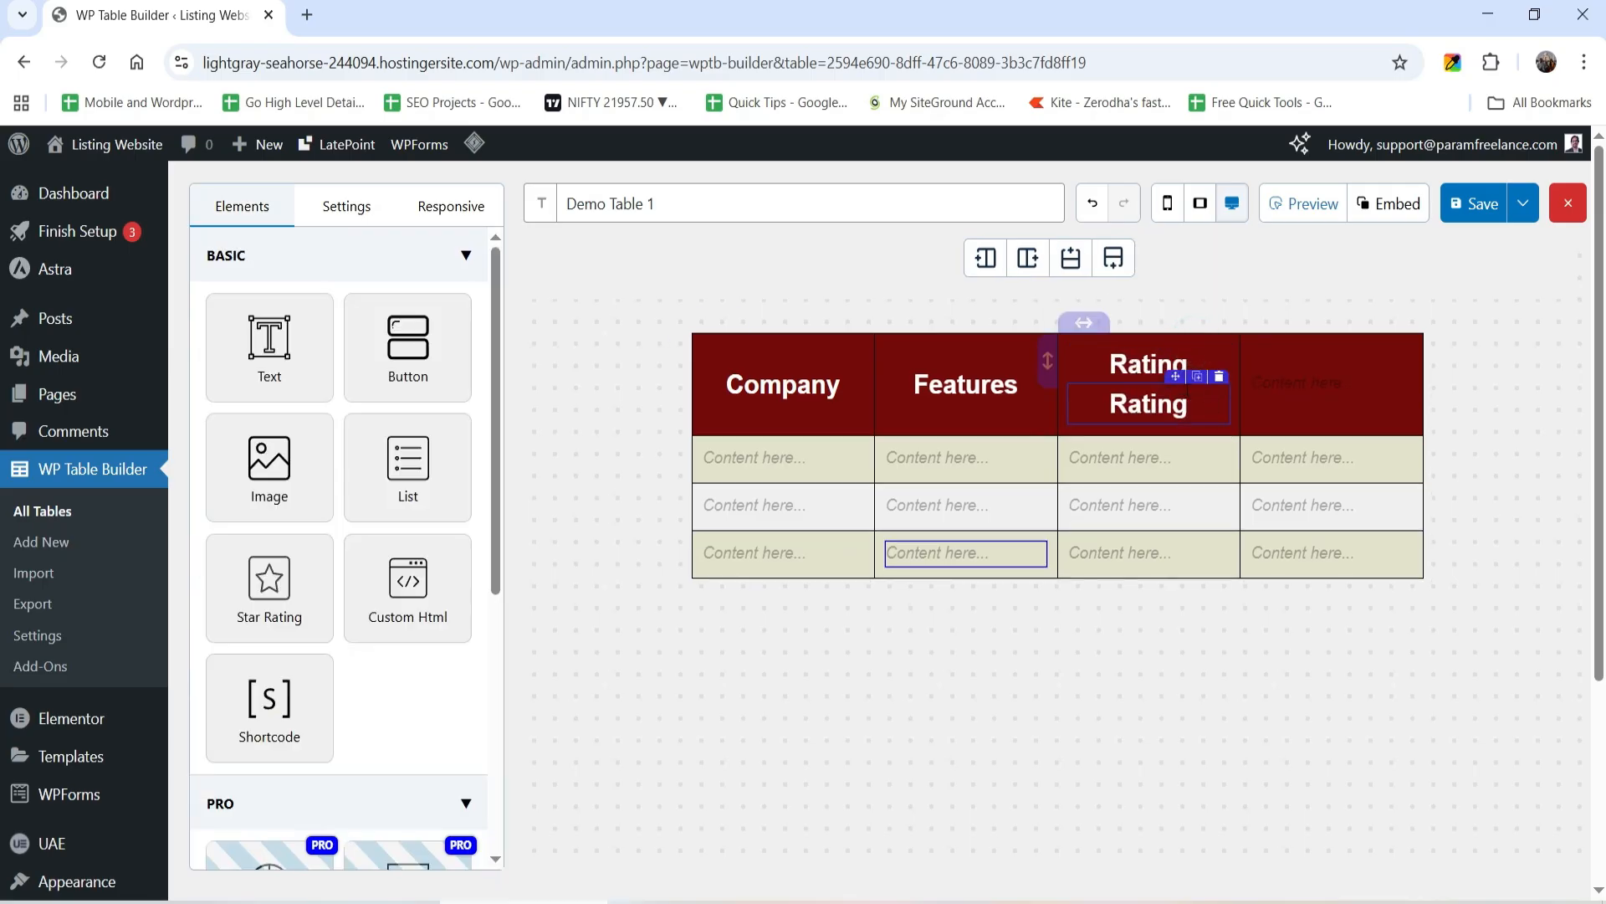
{"action": "left_click_drag", "start_coordinate": [1194, 372], "coordinate": [1328, 372]}
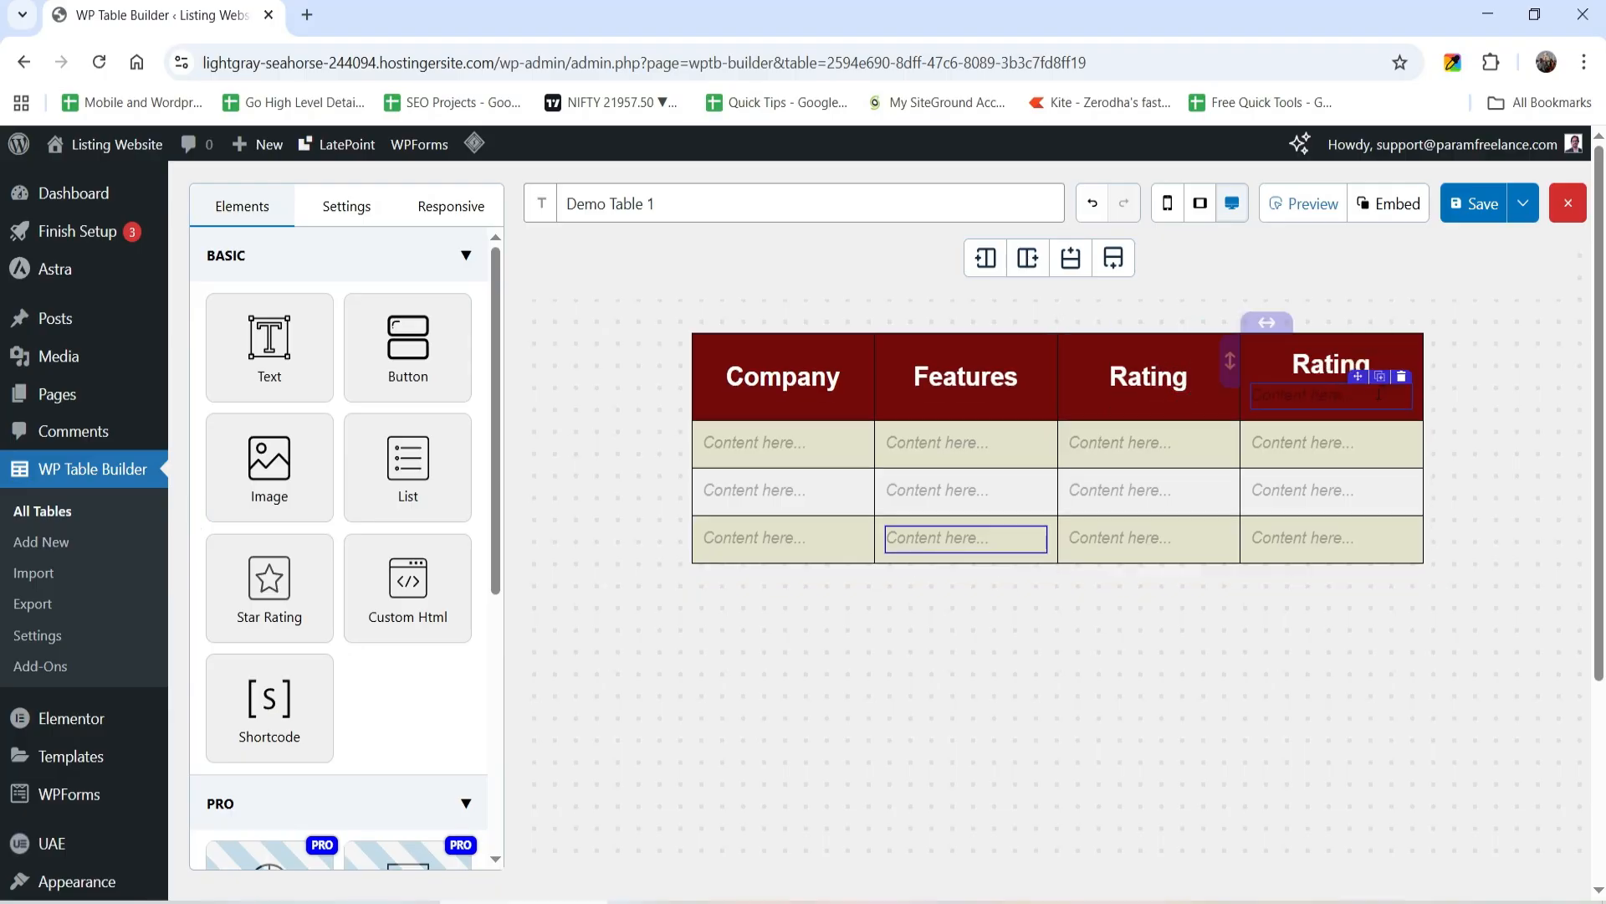
{"action": "left_click", "coordinate": [1357, 367]}
{"action": "double_click", "coordinate": [1357, 369]}
{"action": "type", "text": "Buy"}
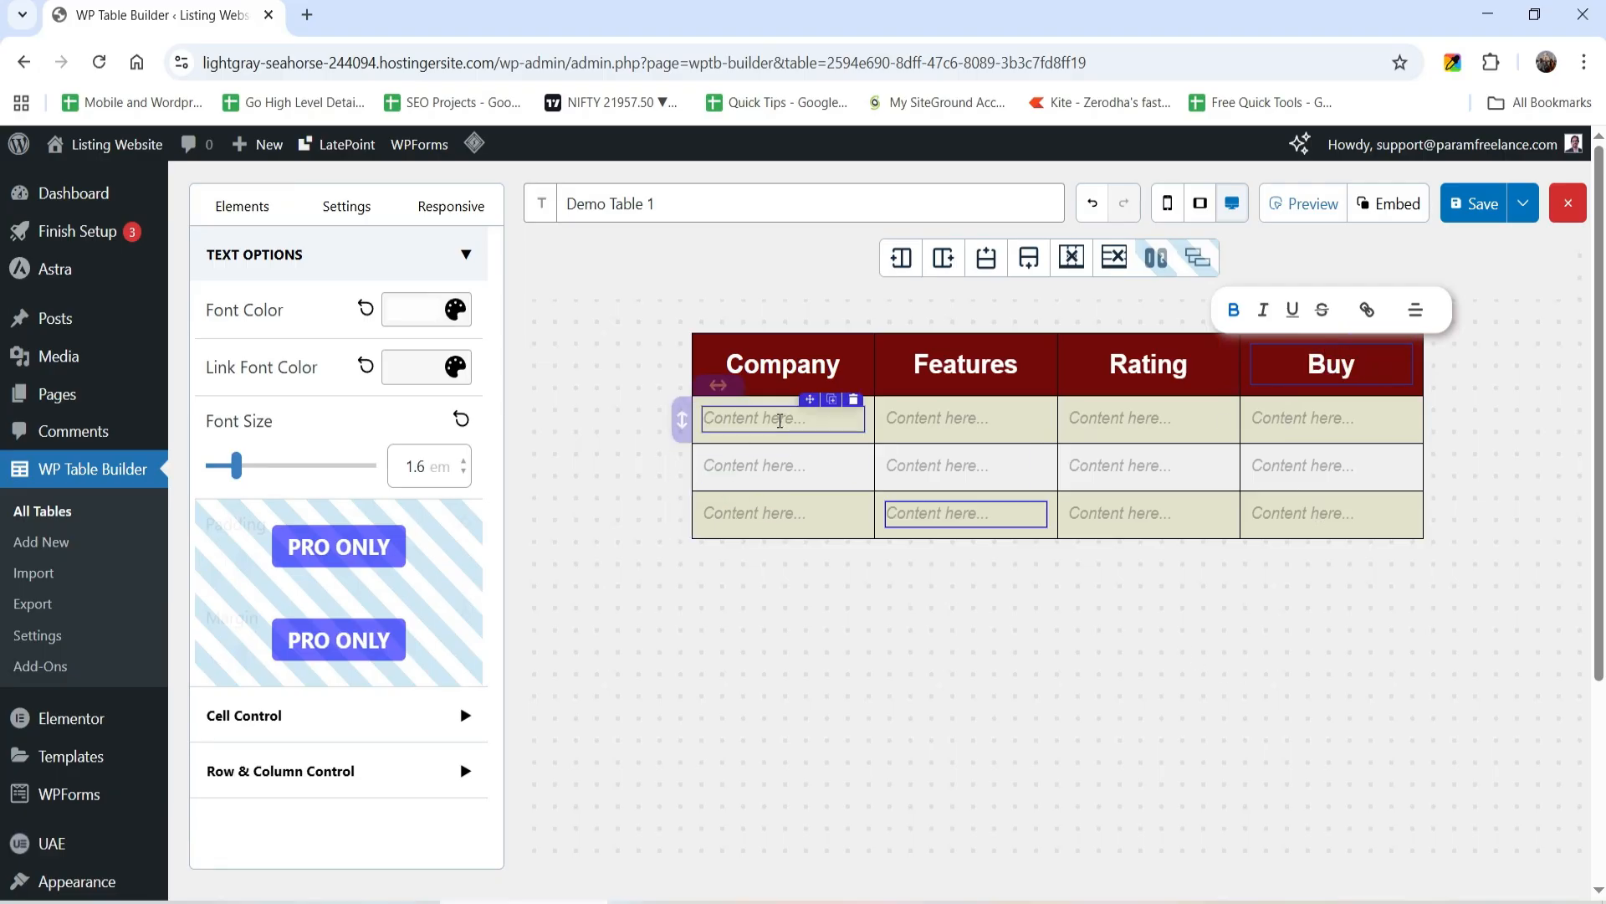
Step: Replace the placeholder in the first cell under Company with an Image element showing the uploaded audi.png
{"action": "left_click", "coordinate": [855, 400]}
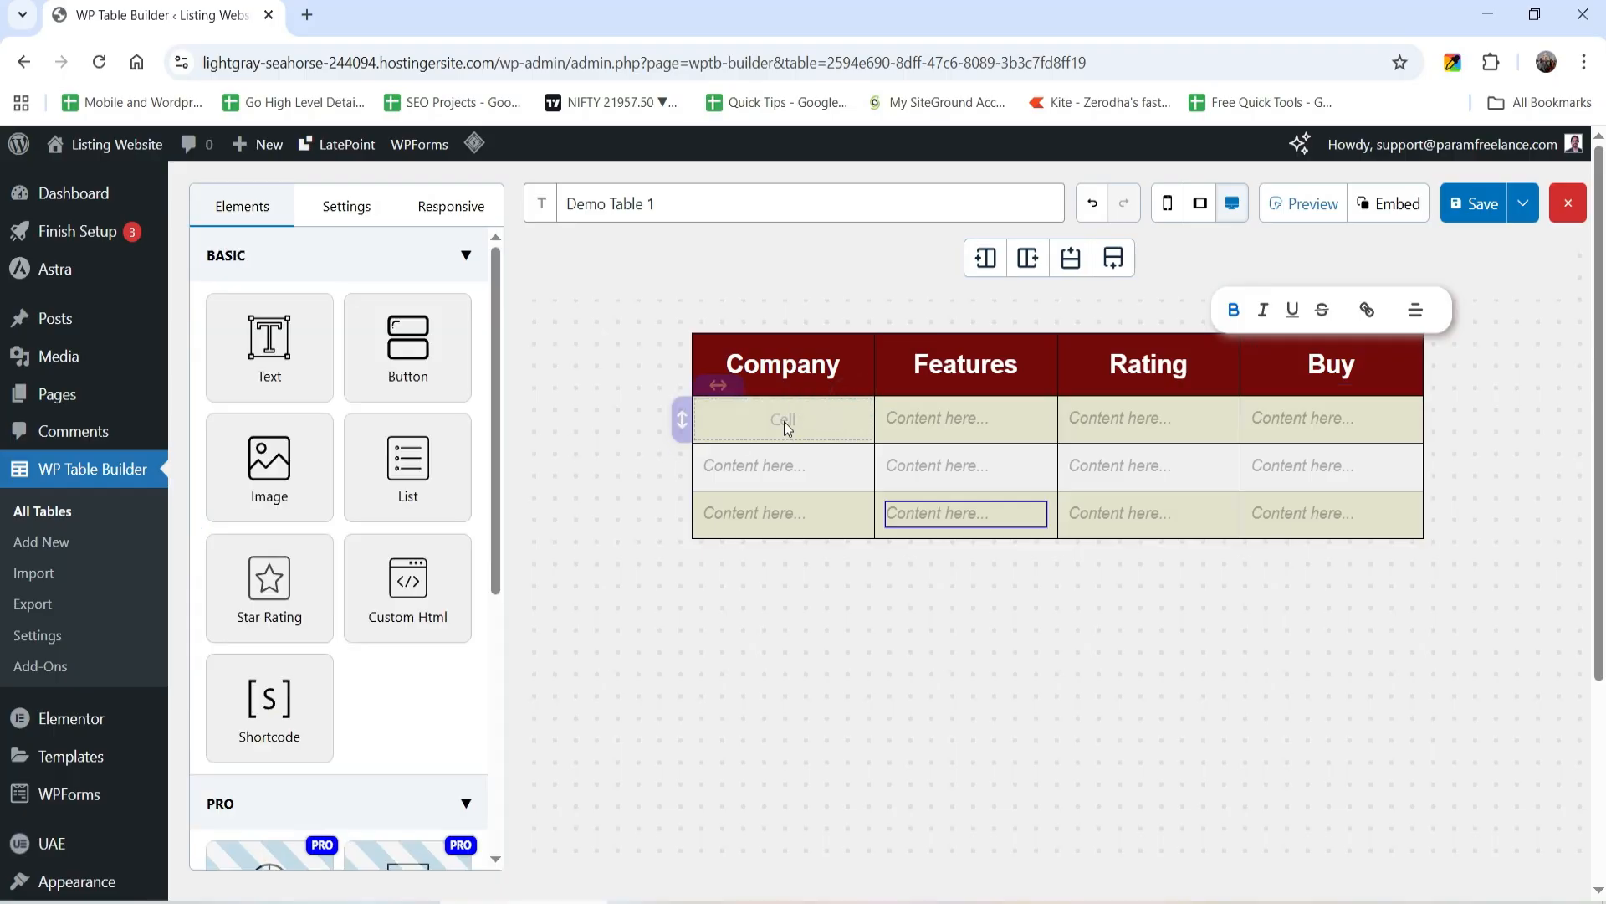
{"action": "mouse_move", "coordinate": [268, 458]}
{"action": "left_mouse_down"}
{"action": "mouse_move", "coordinate": [395, 463]}
{"action": "mouse_move", "coordinate": [718, 393]}
{"action": "mouse_move", "coordinate": [756, 413]}
{"action": "left_mouse_up"}
{"action": "left_click_drag", "start_coordinate": [897, 530], "coordinate": [894, 525]}
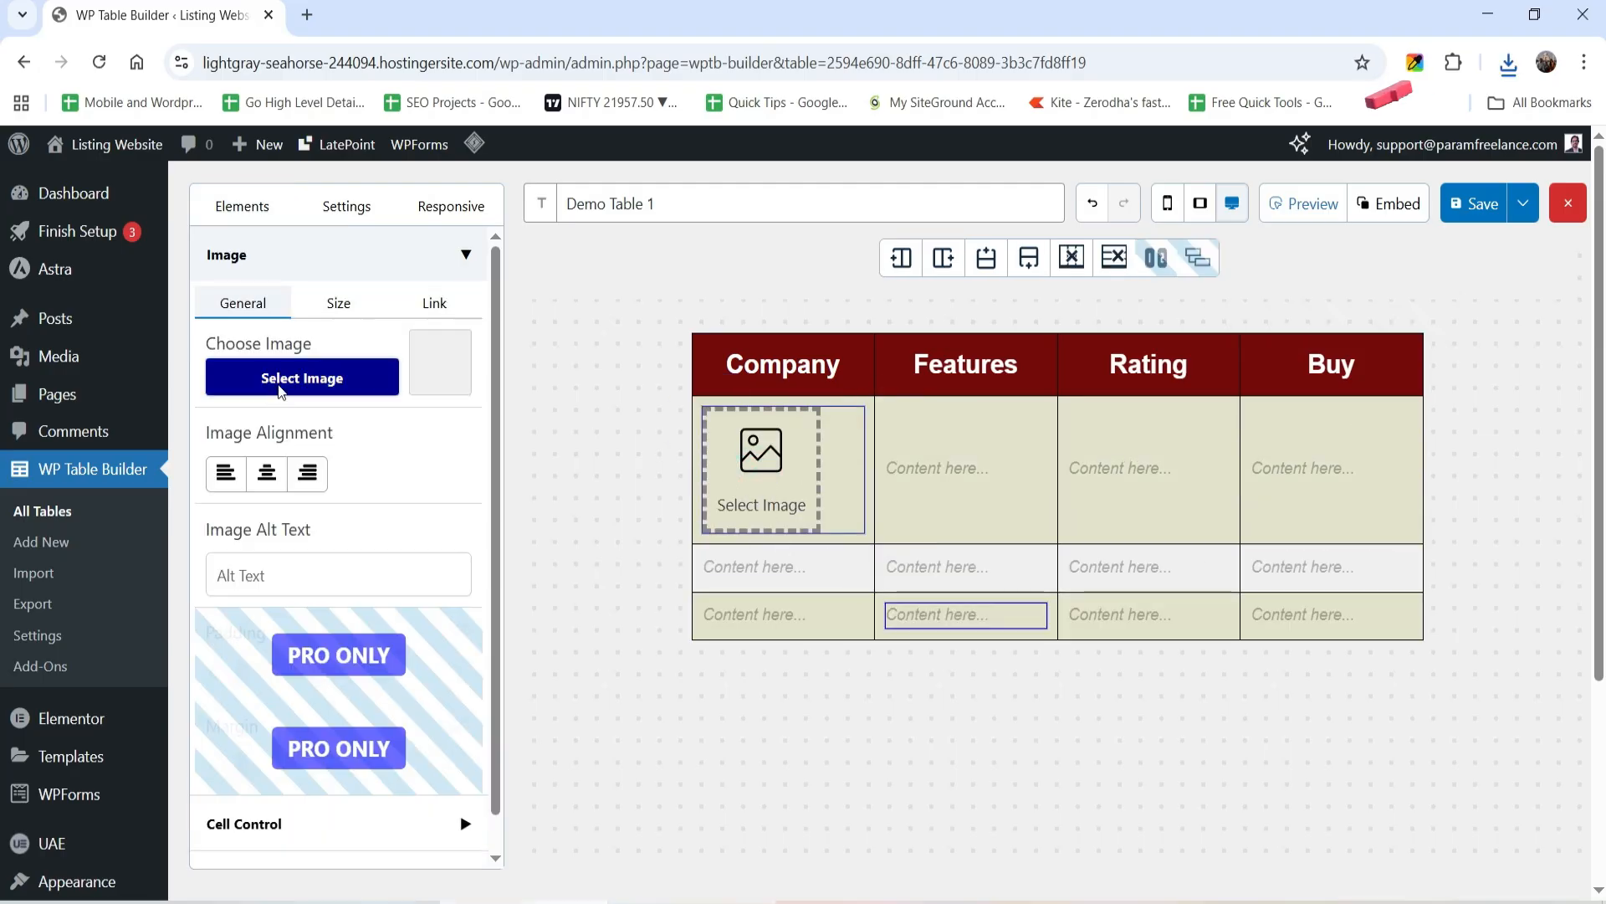
{"action": "left_click", "coordinate": [280, 387]}
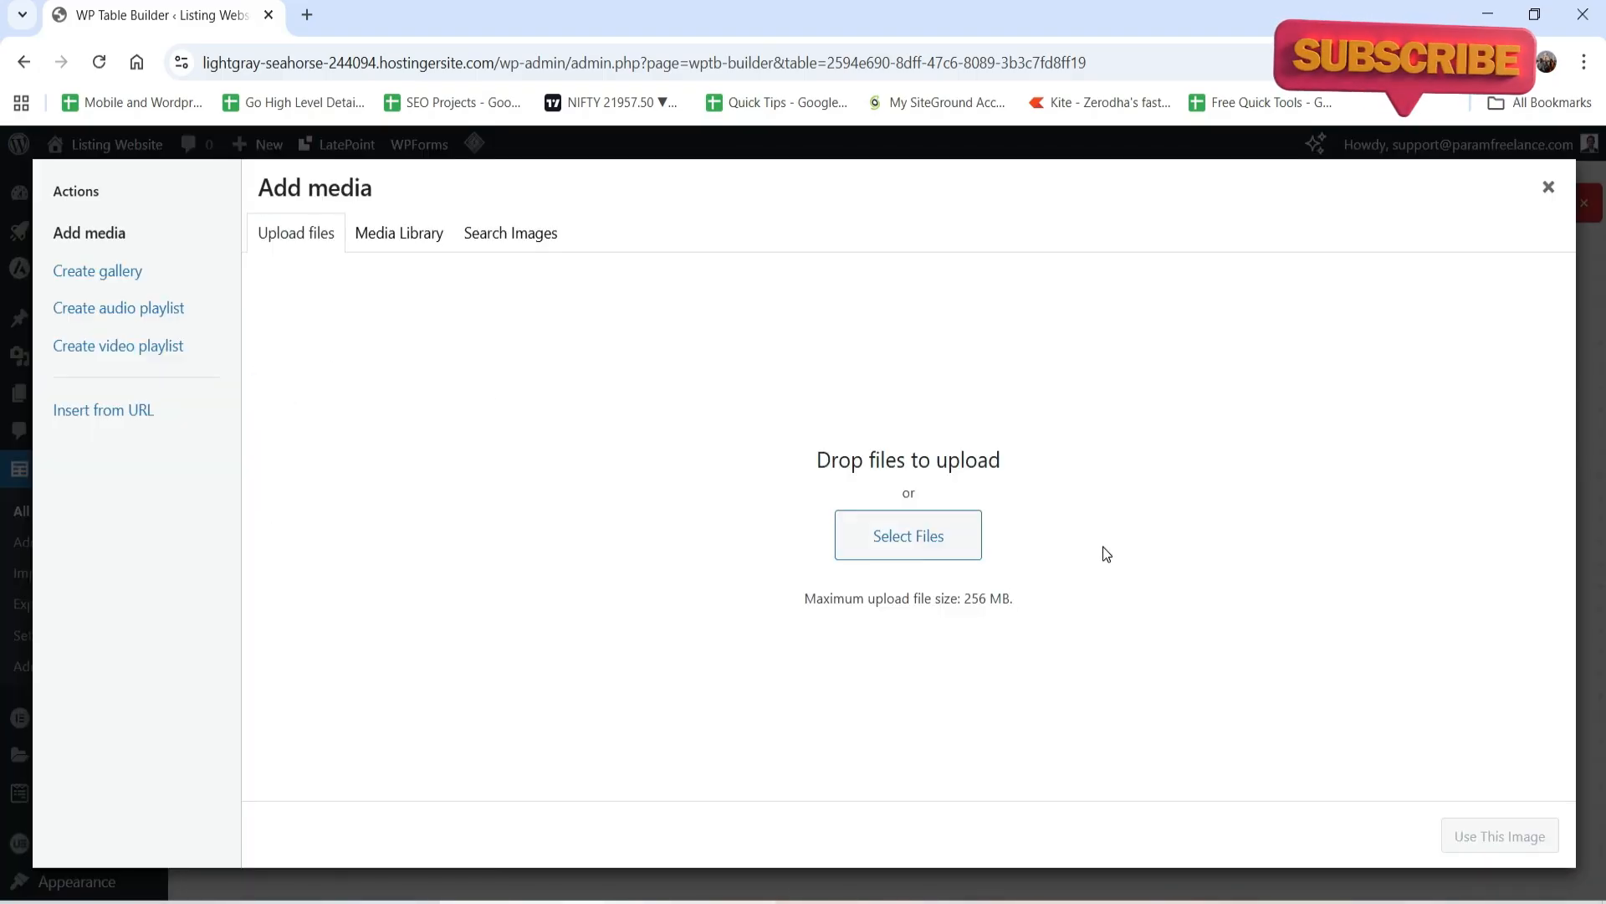
{"action": "left_click", "coordinate": [943, 536]}
{"action": "double_click", "coordinate": [772, 383]}
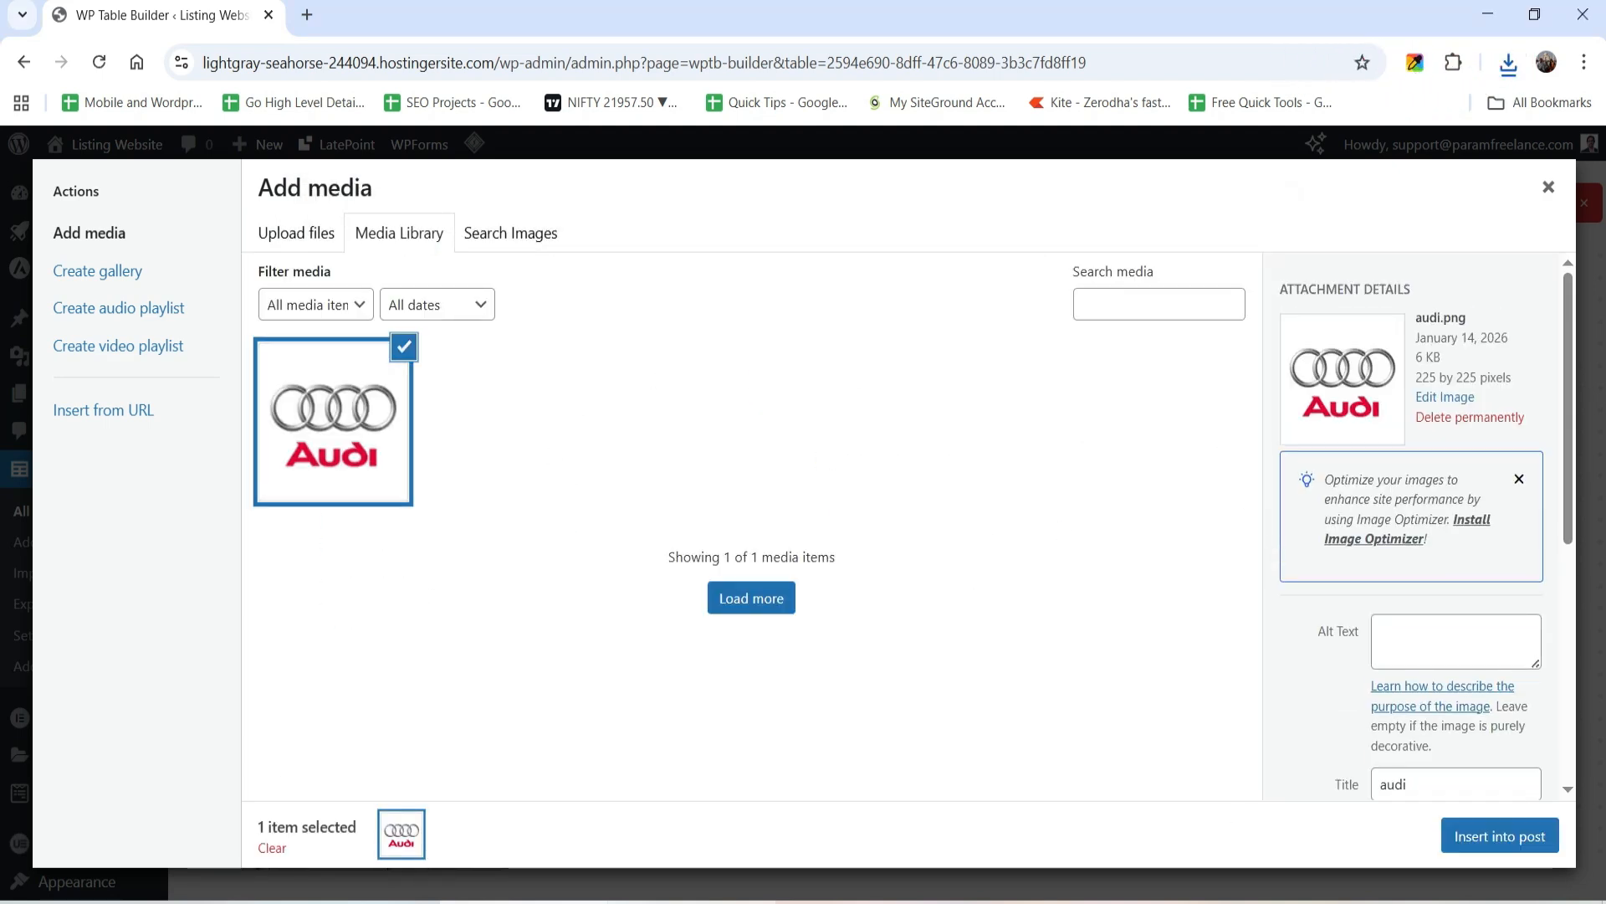
{"action": "left_click", "coordinate": [1526, 837]}
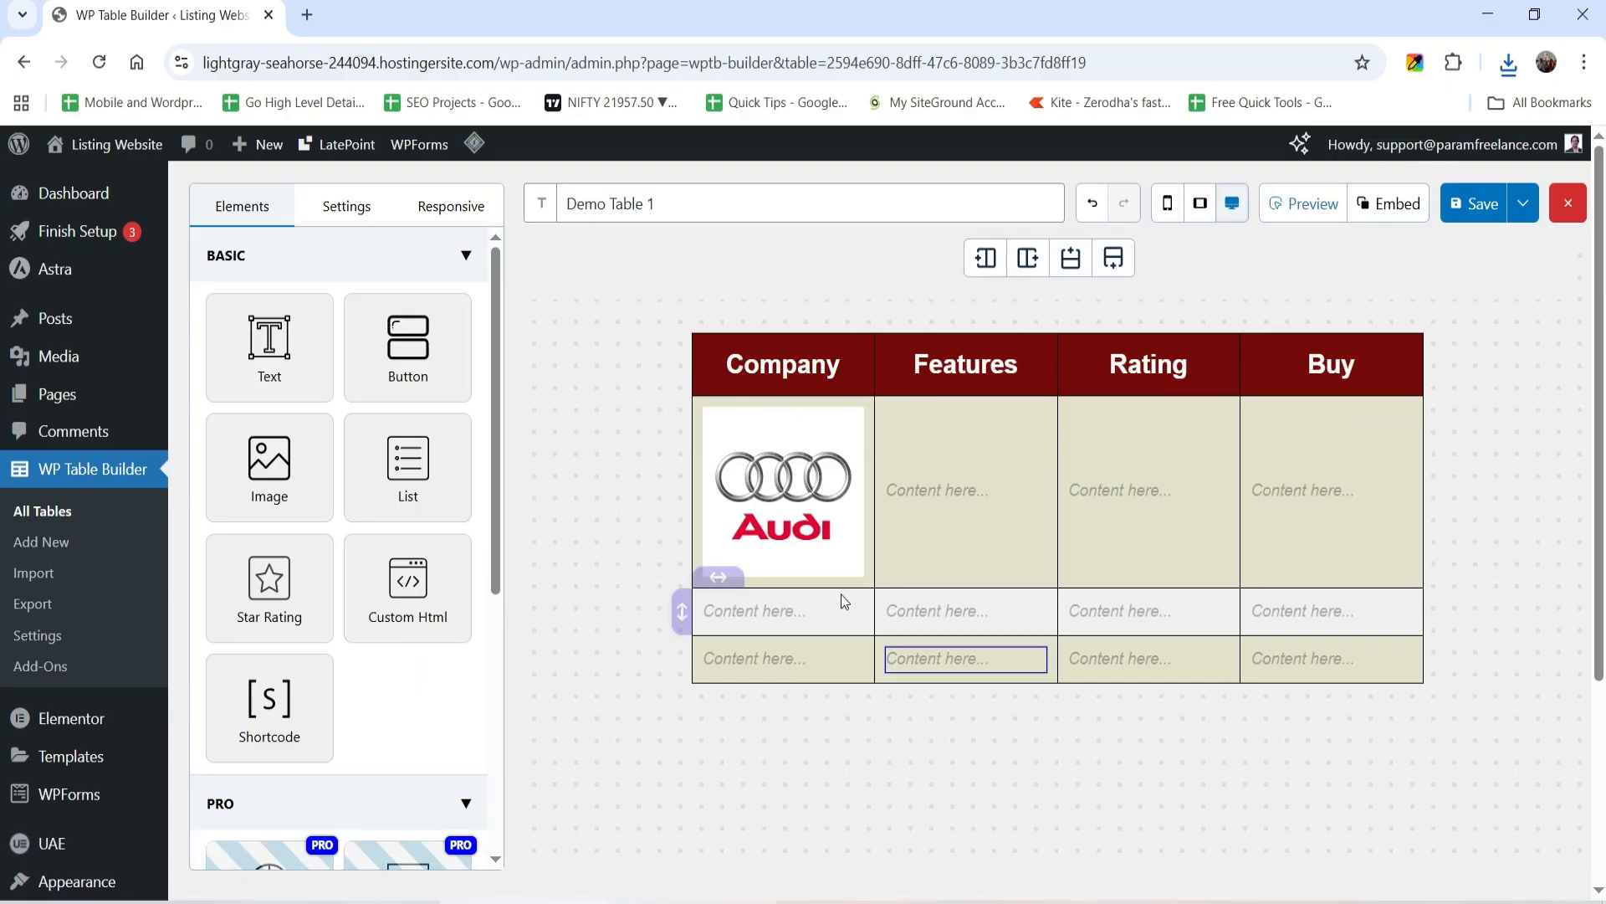
Step: Add a List element to the Features cell of the Audi row and set its first item to "Petrol"
{"action": "left_click", "coordinate": [989, 490]}
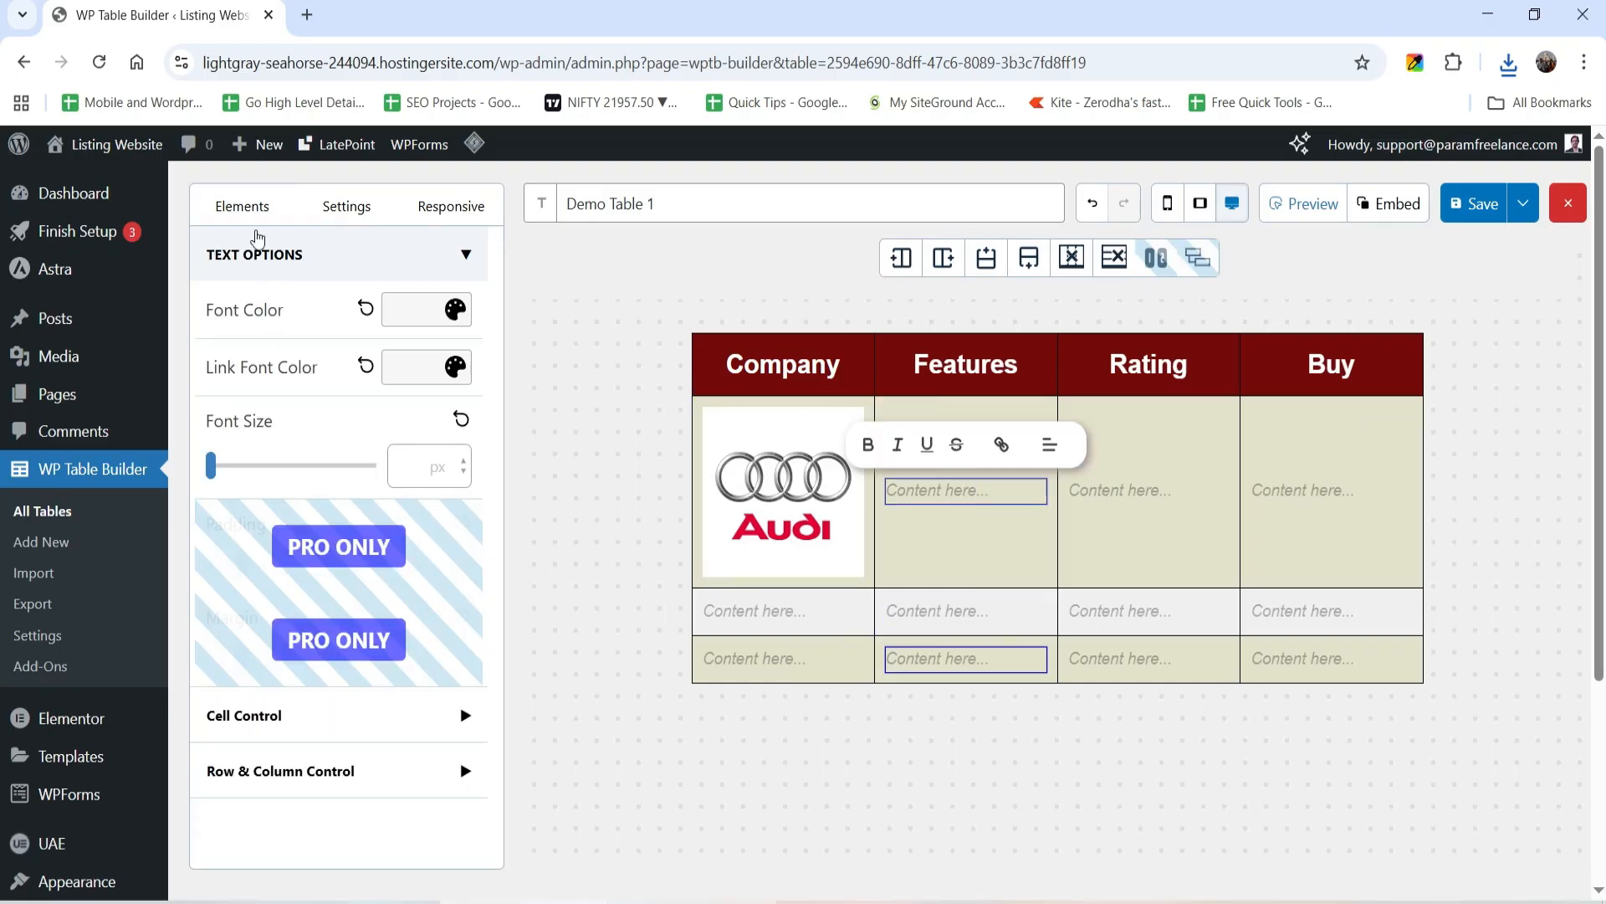
{"action": "left_click", "coordinate": [241, 207]}
{"action": "mouse_move", "coordinate": [408, 469]}
{"action": "left_mouse_down"}
{"action": "mouse_move", "coordinate": [901, 425]}
{"action": "mouse_move", "coordinate": [926, 493]}
{"action": "left_mouse_up"}
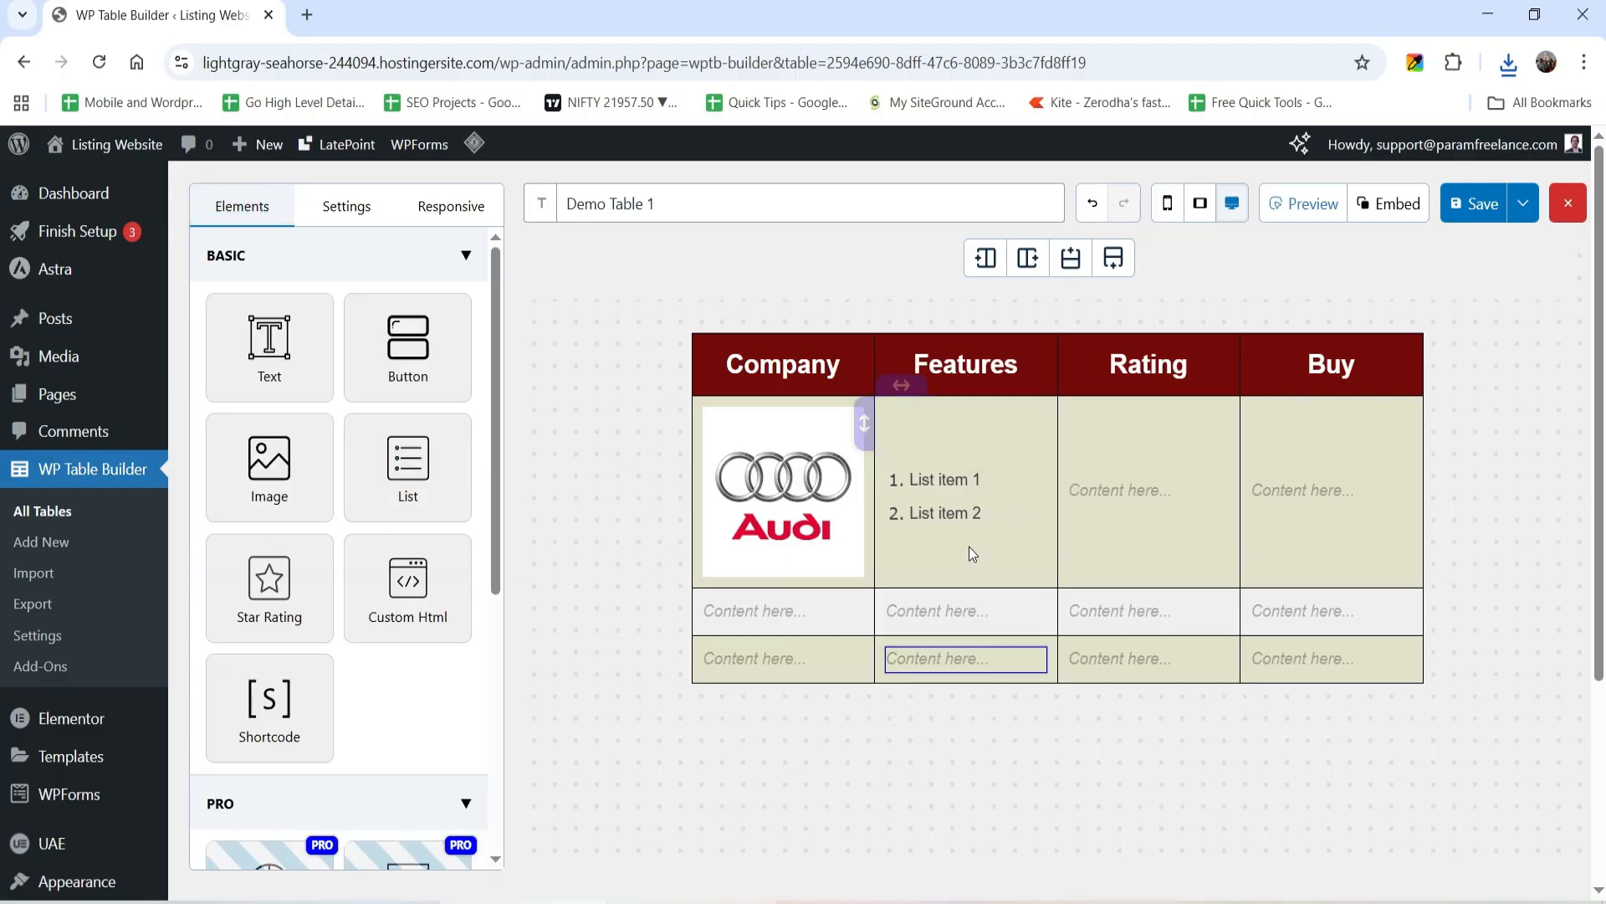
{"action": "left_click", "coordinate": [944, 480]}
{"action": "triple_click", "coordinate": [943, 479]}
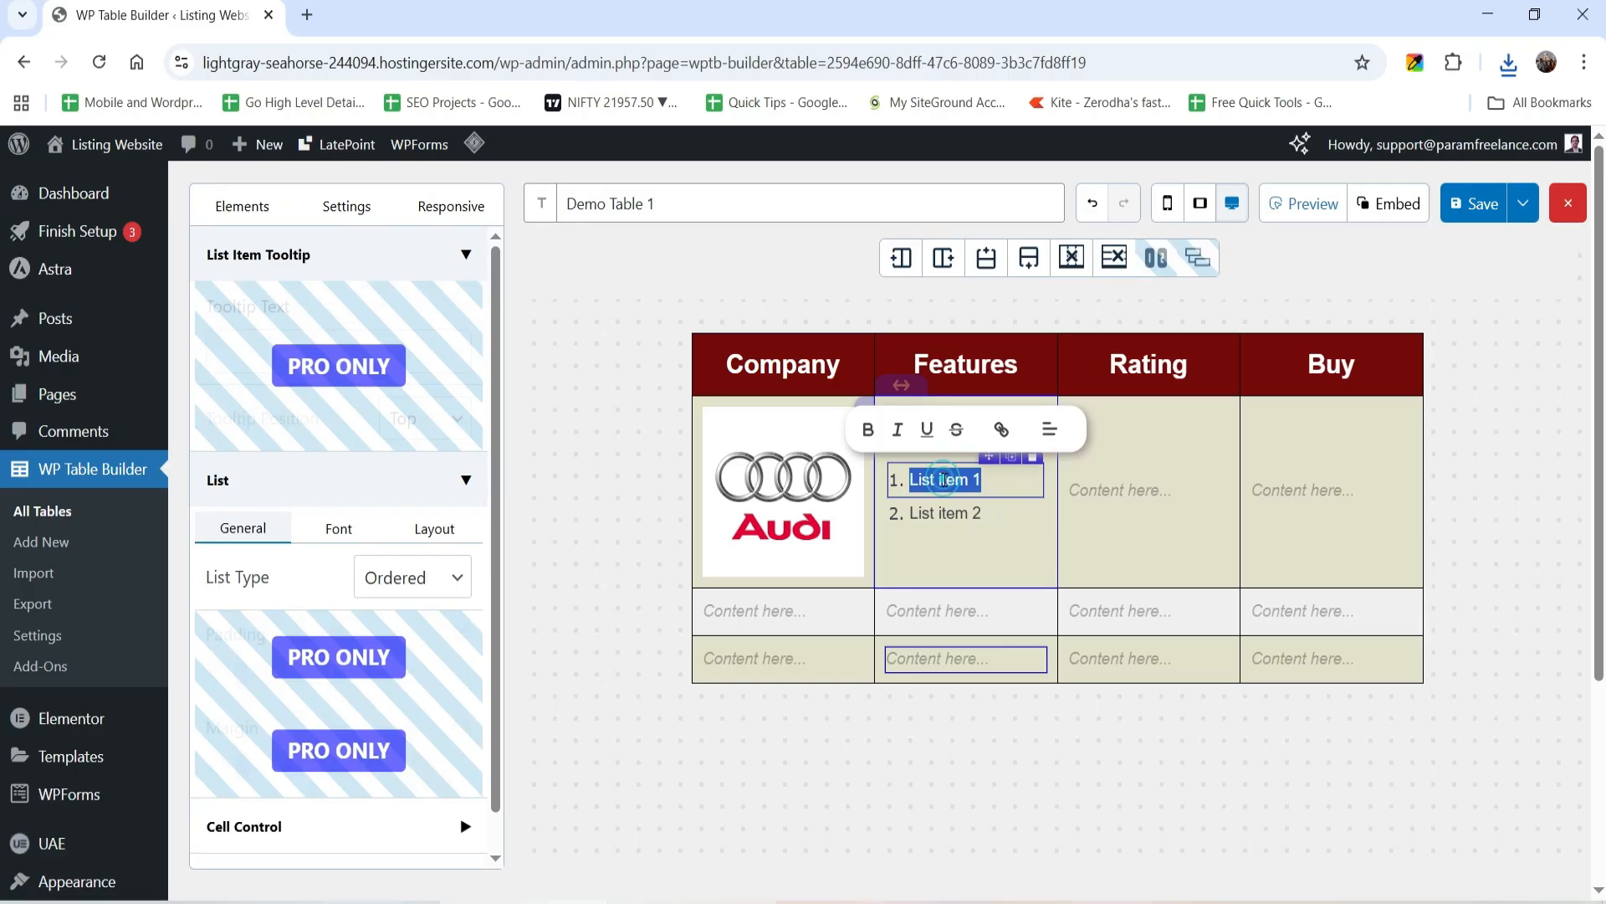
{"action": "type", "text": "Petrol"}
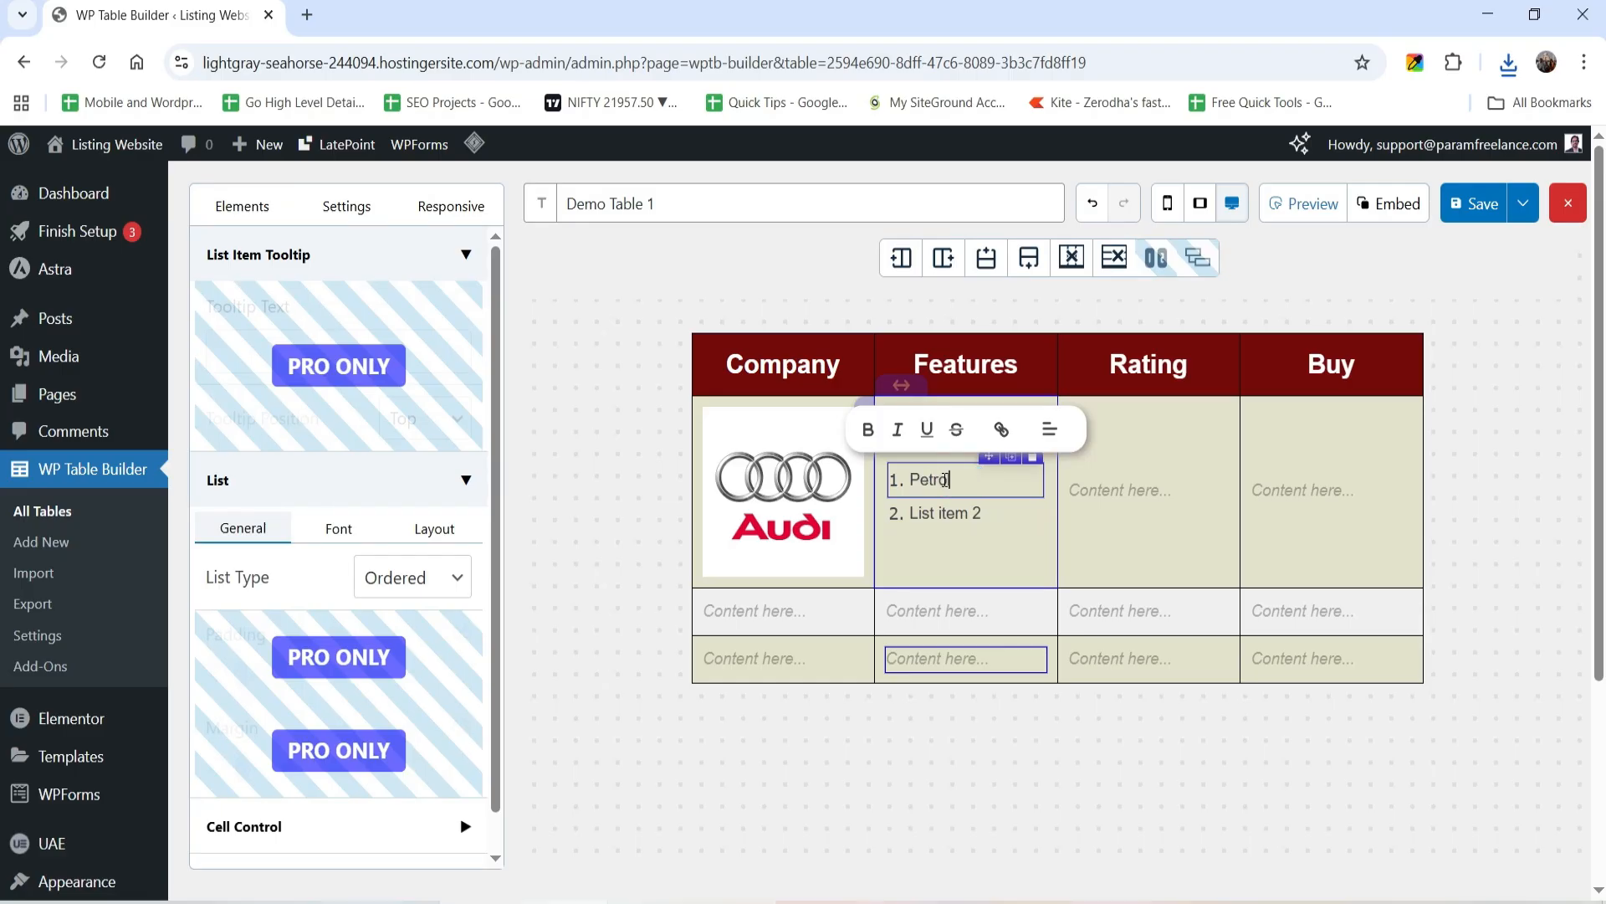
Step: Complete the Audi row's feature list with "4 seater", "White Color" and "Luxury Model" as items two to four
{"action": "left_click", "coordinate": [938, 515]}
{"action": "triple_click", "coordinate": [936, 520]}
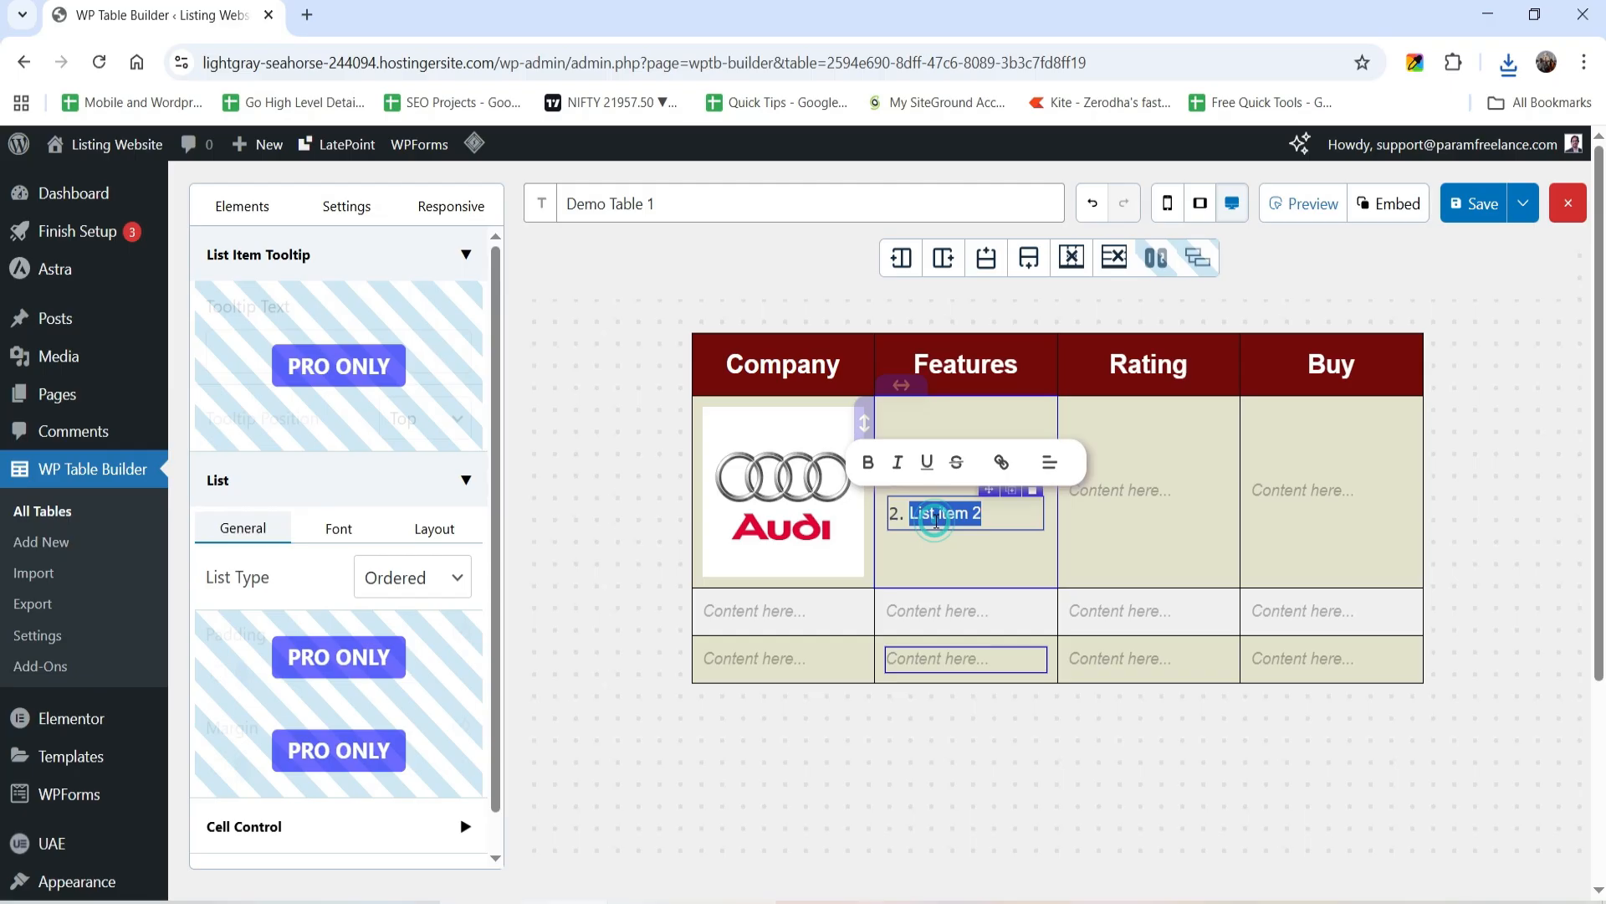
{"action": "type", "text": "4 sea"}
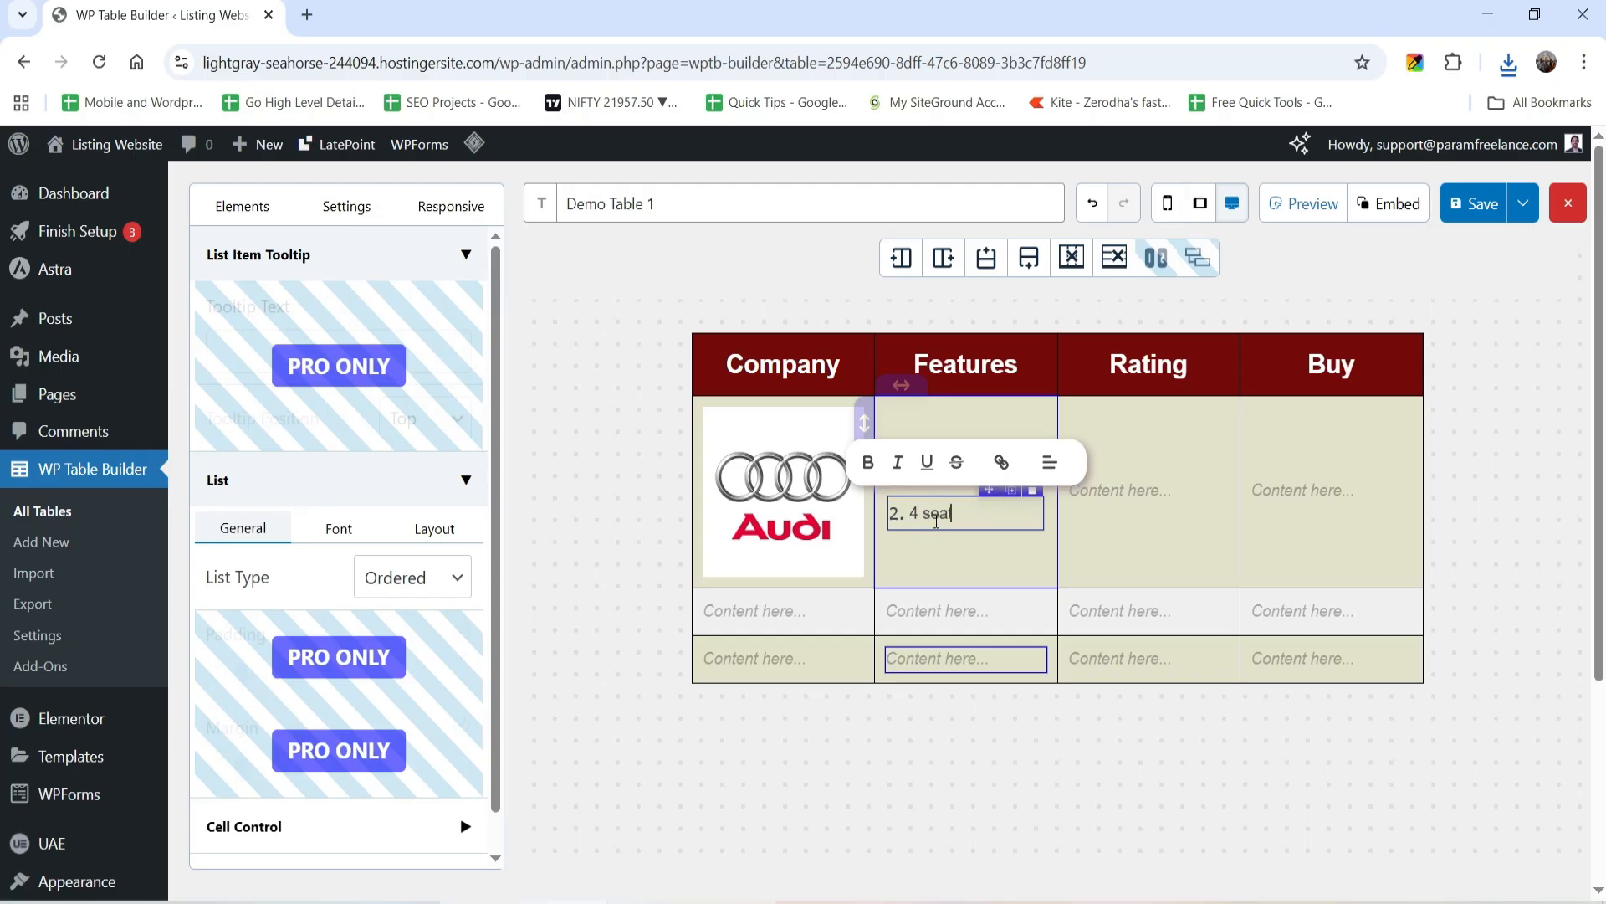
{"action": "type", "text": "ter"}
{"action": "key", "text": "Return"}
{"action": "type", "text": "White Color"}
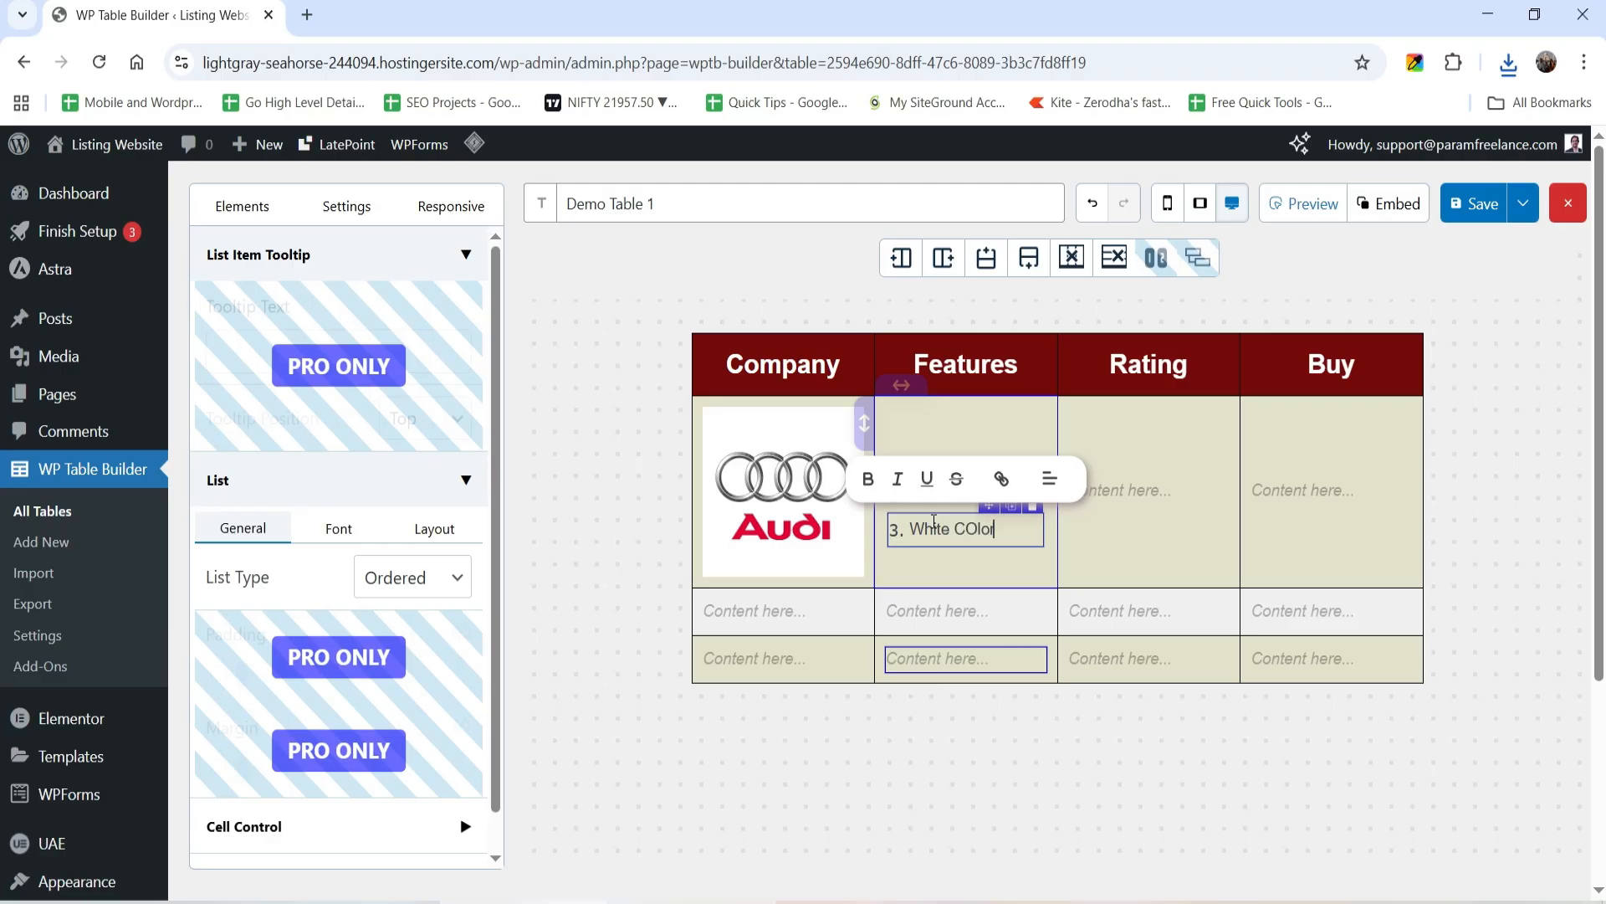
{"action": "key", "text": "Return"}
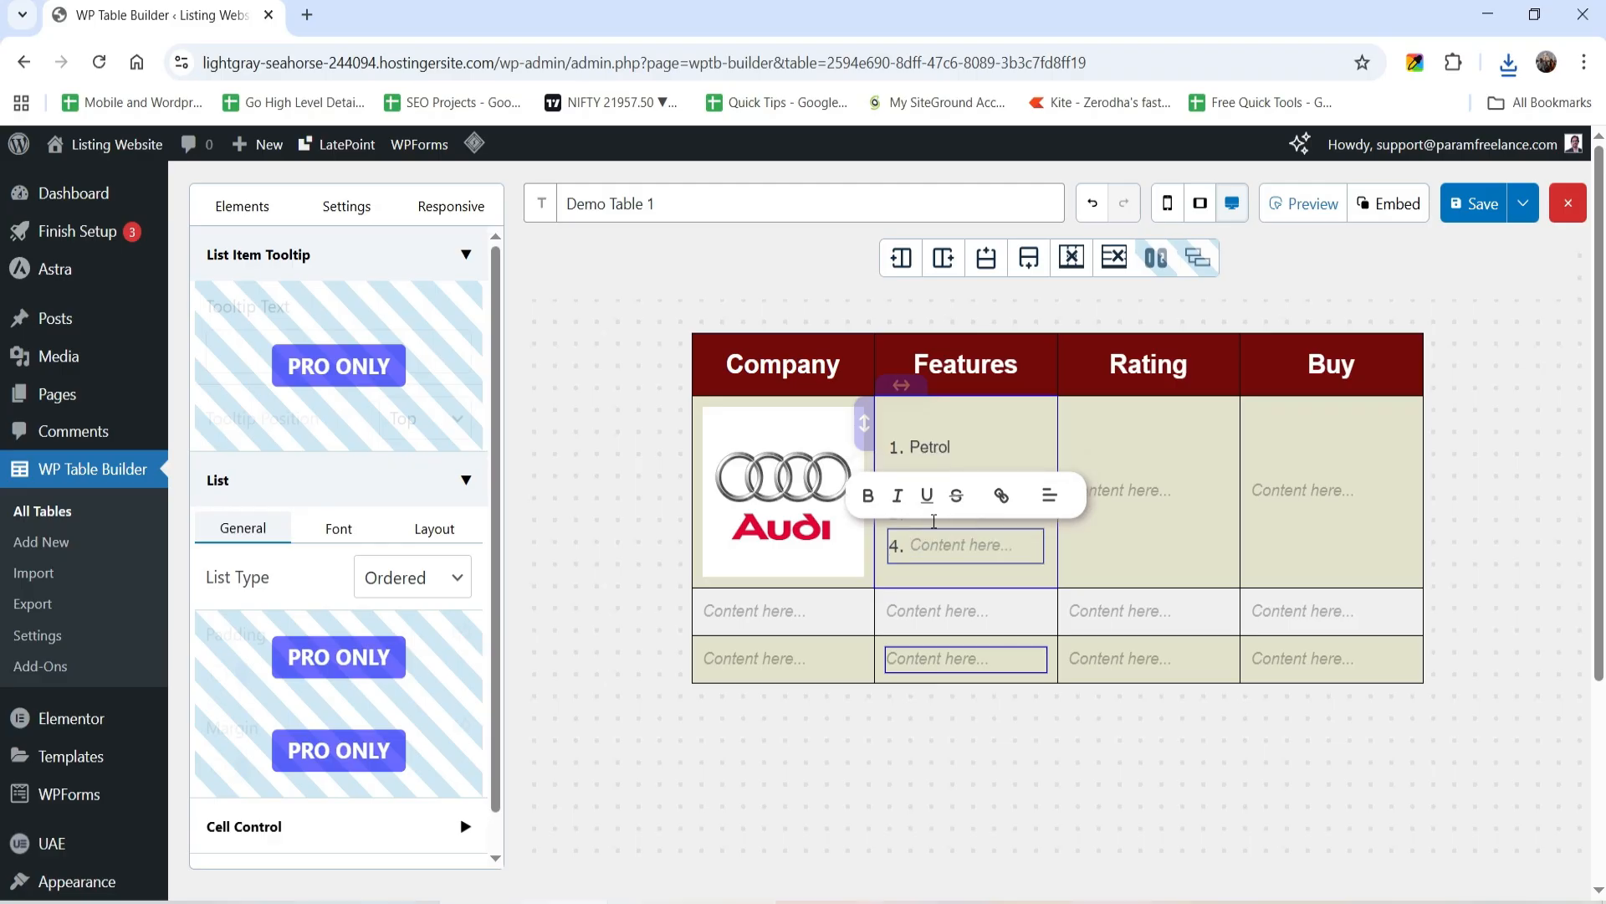
{"action": "type", "text": "Luxury Model"}
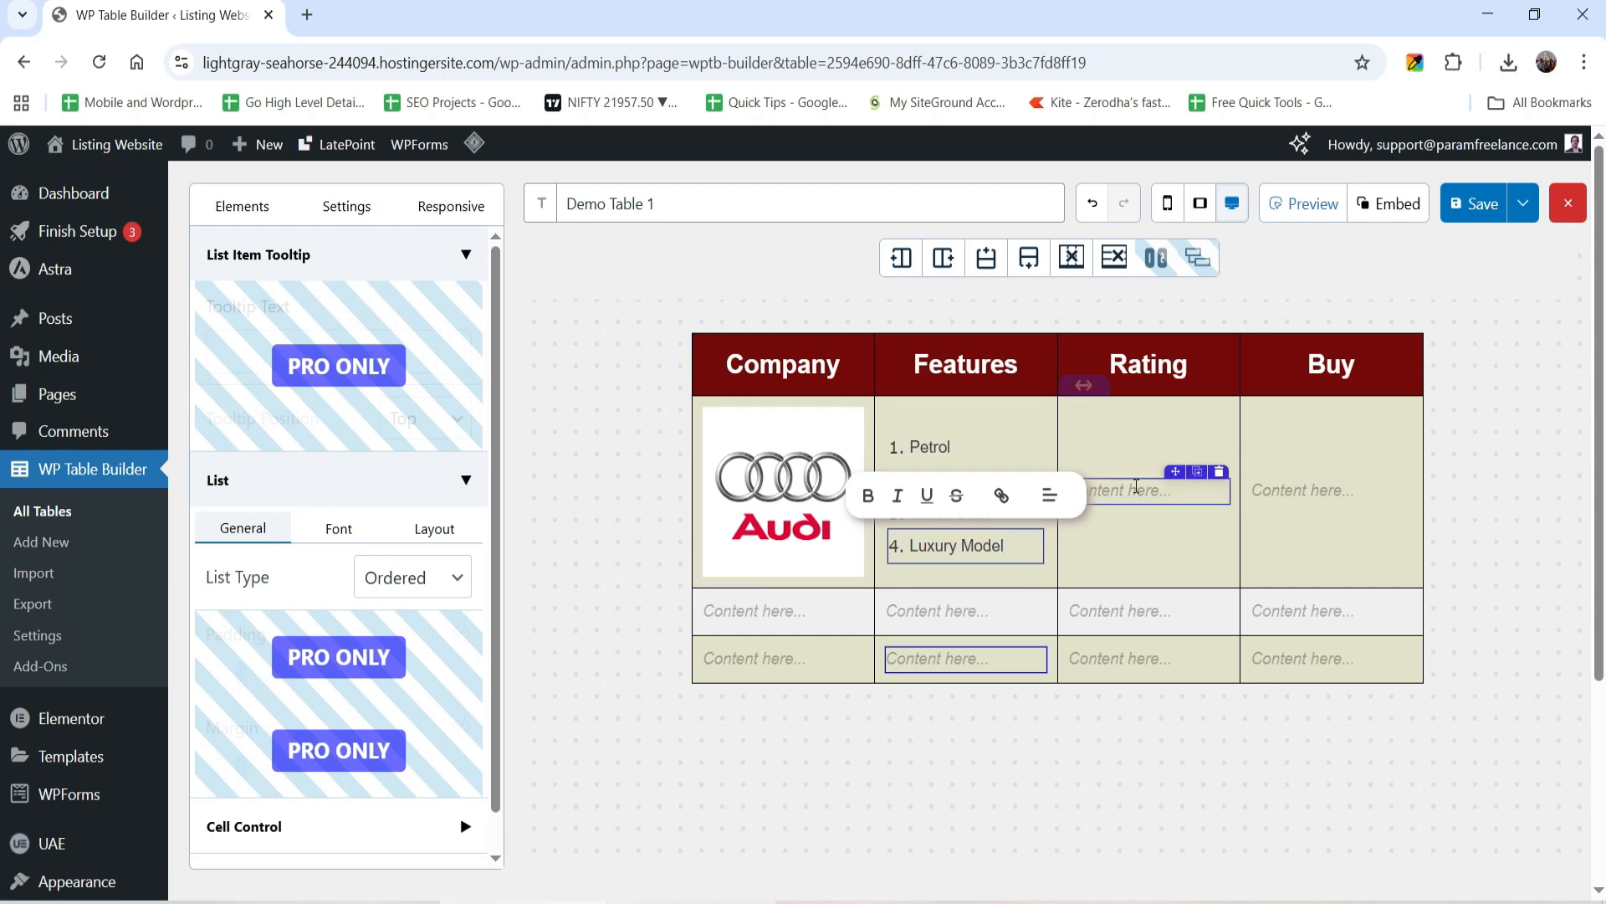
Step: Replace the placeholder in the Audi row's Rating cell with a Star Rating element and set its rating value to 4.6
{"action": "left_click", "coordinate": [1217, 489]}
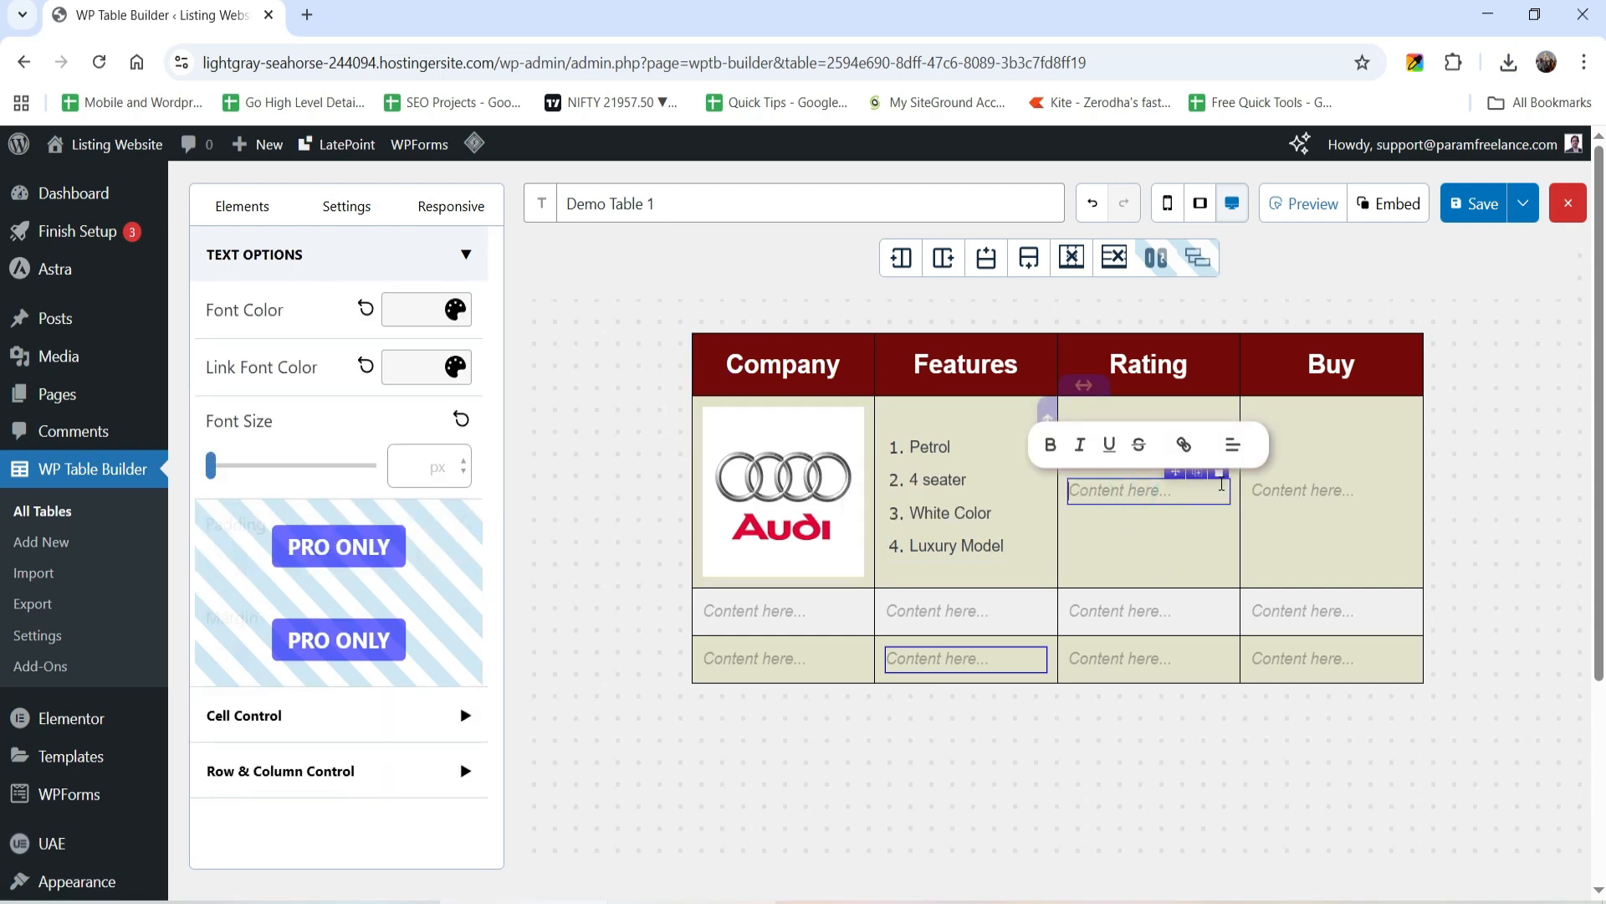
{"action": "left_click", "coordinate": [1216, 469]}
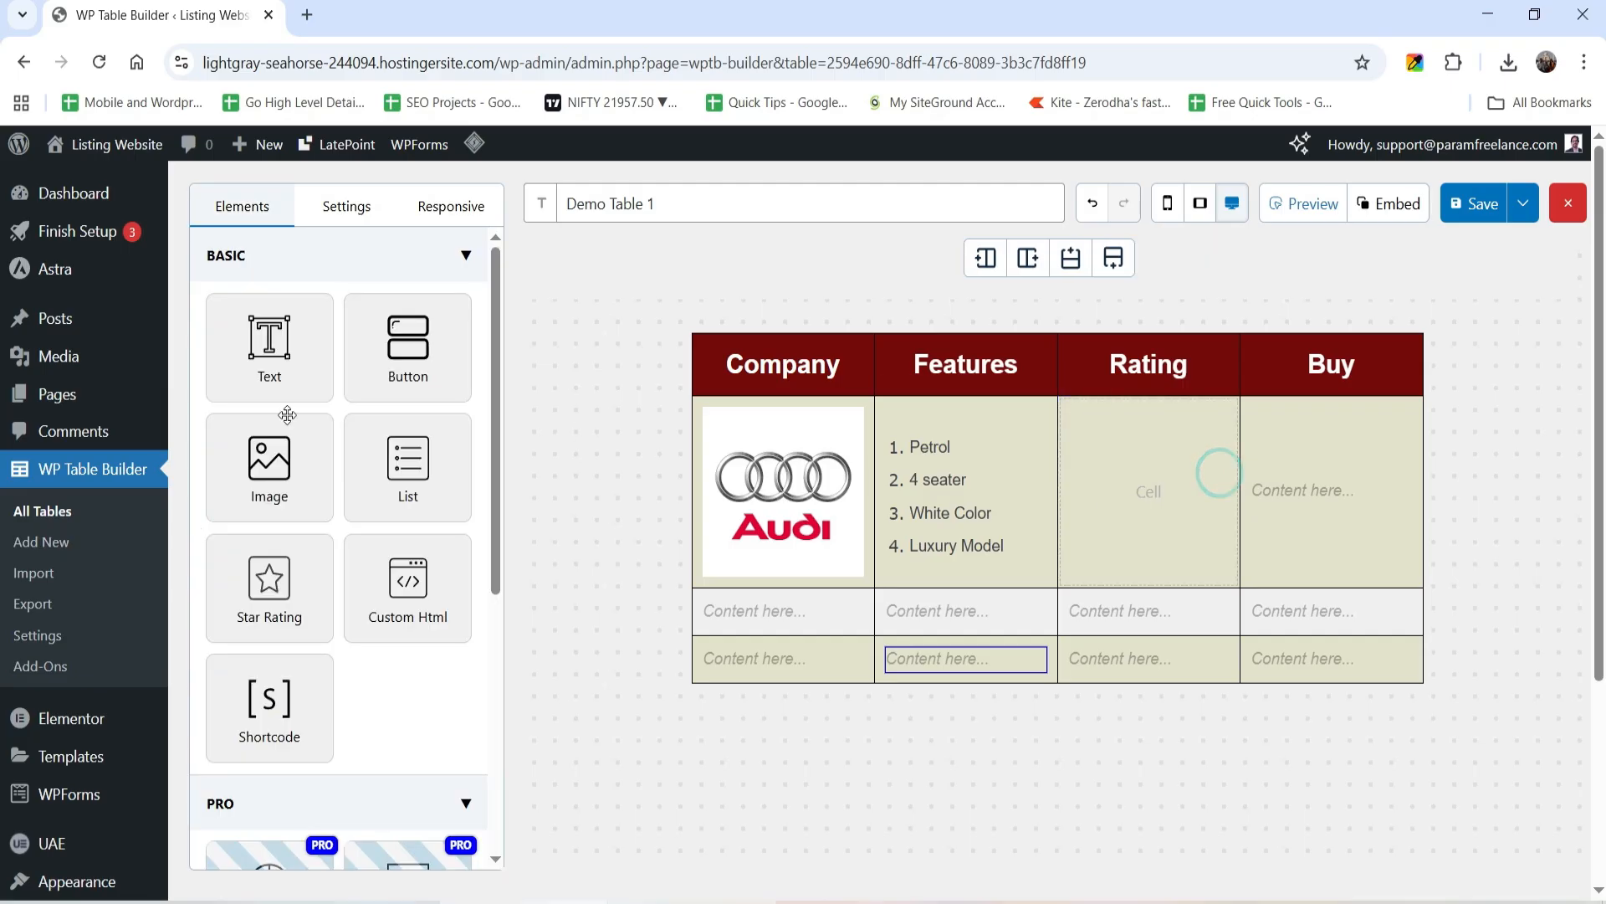
{"action": "left_click_drag", "start_coordinate": [267, 588], "coordinate": [1141, 519]}
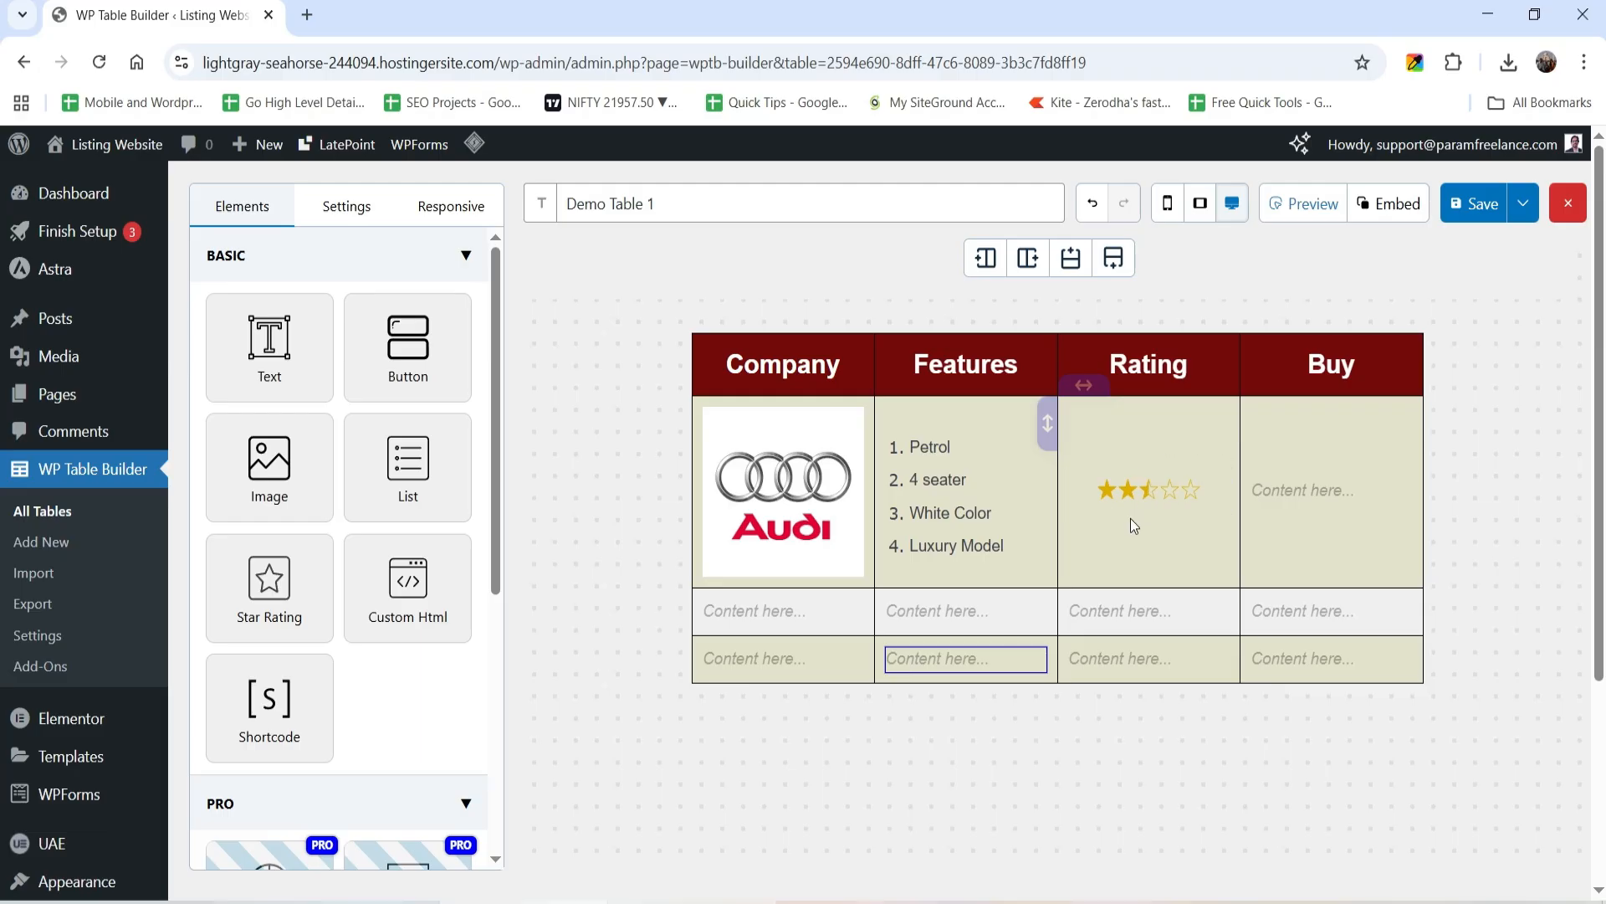
{"action": "left_click", "coordinate": [1167, 502]}
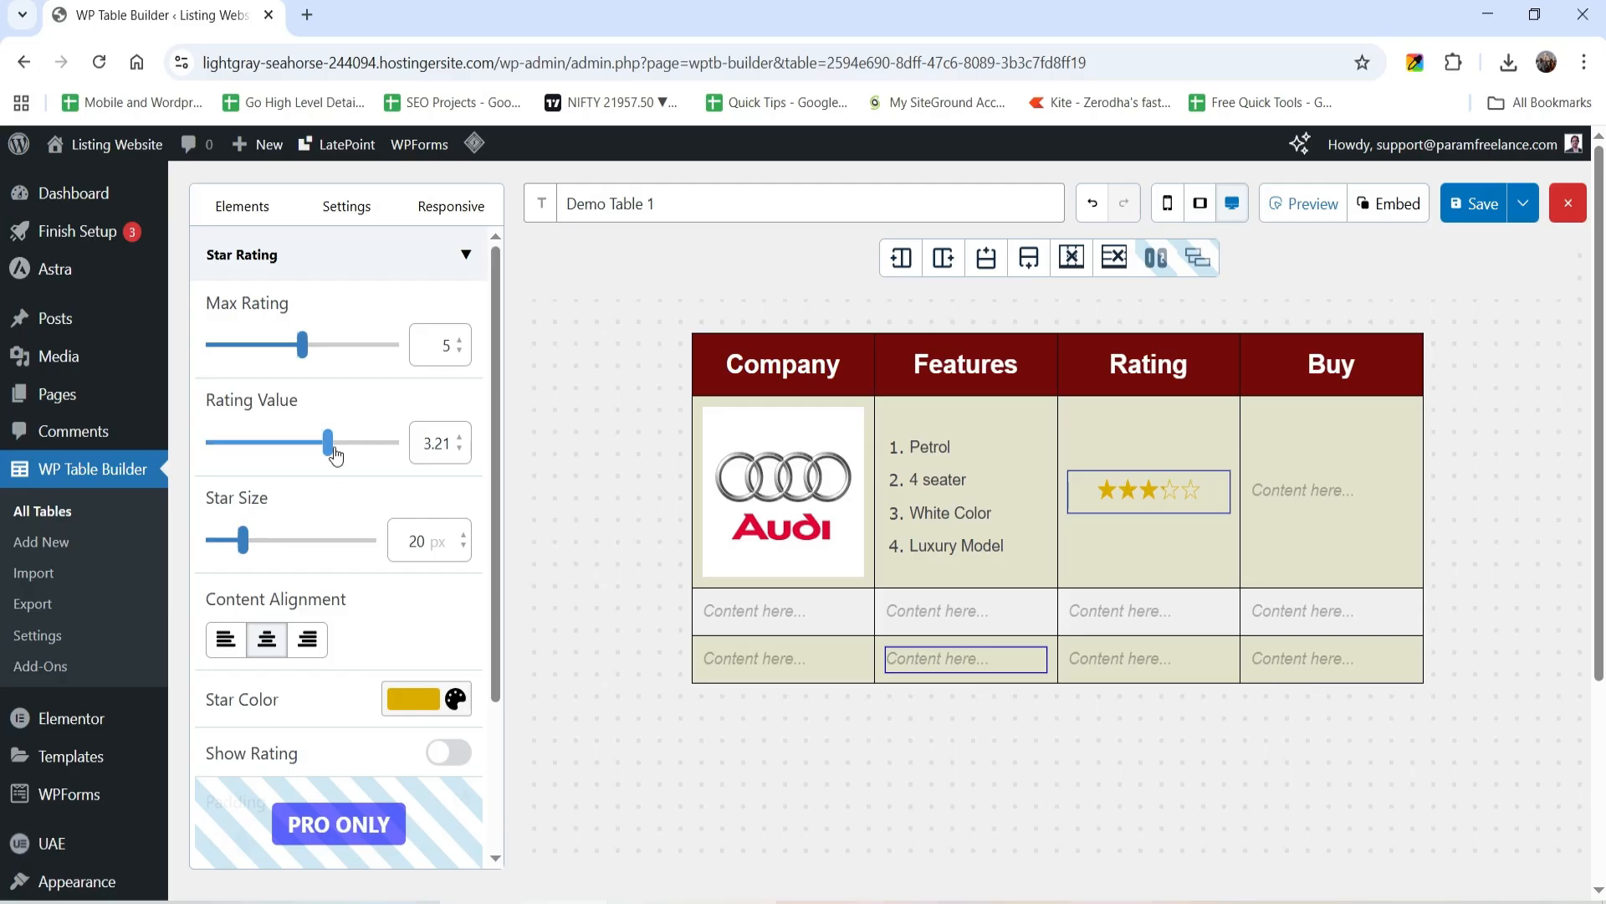
{"action": "left_click_drag", "start_coordinate": [329, 444], "coordinate": [381, 444]}
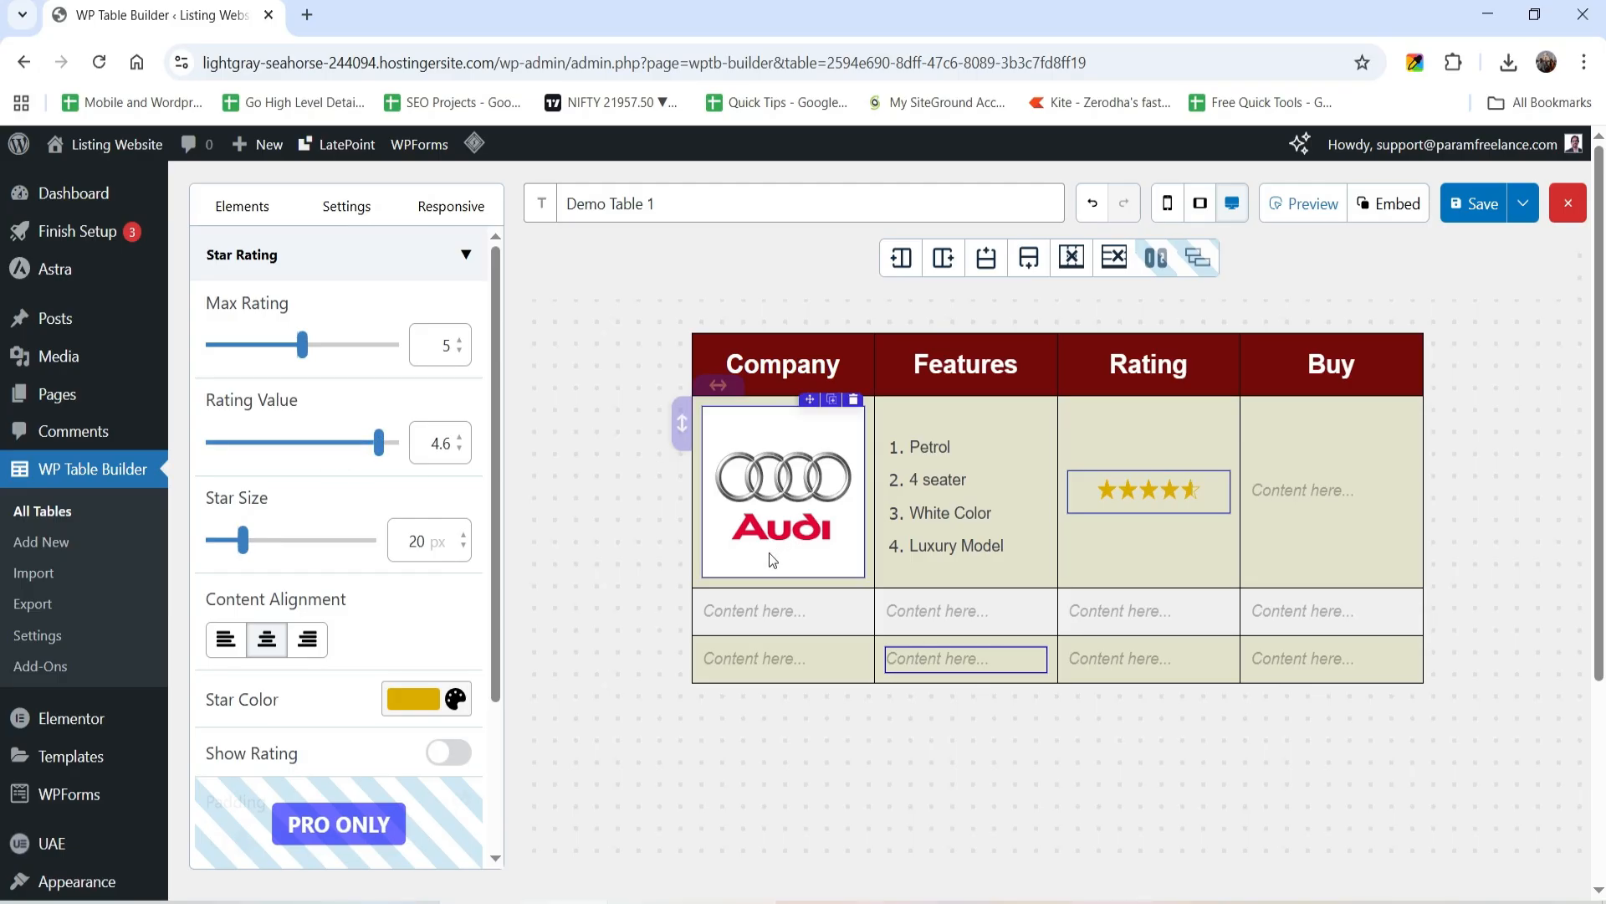
Step: Set the star color of the Audi rating to dark red, rgb(163, 12, 25)
{"action": "left_click", "coordinate": [408, 703]}
{"action": "left_click", "coordinate": [748, 607]}
{"action": "left_click_drag", "start_coordinate": [715, 483], "coordinate": [725, 452]}
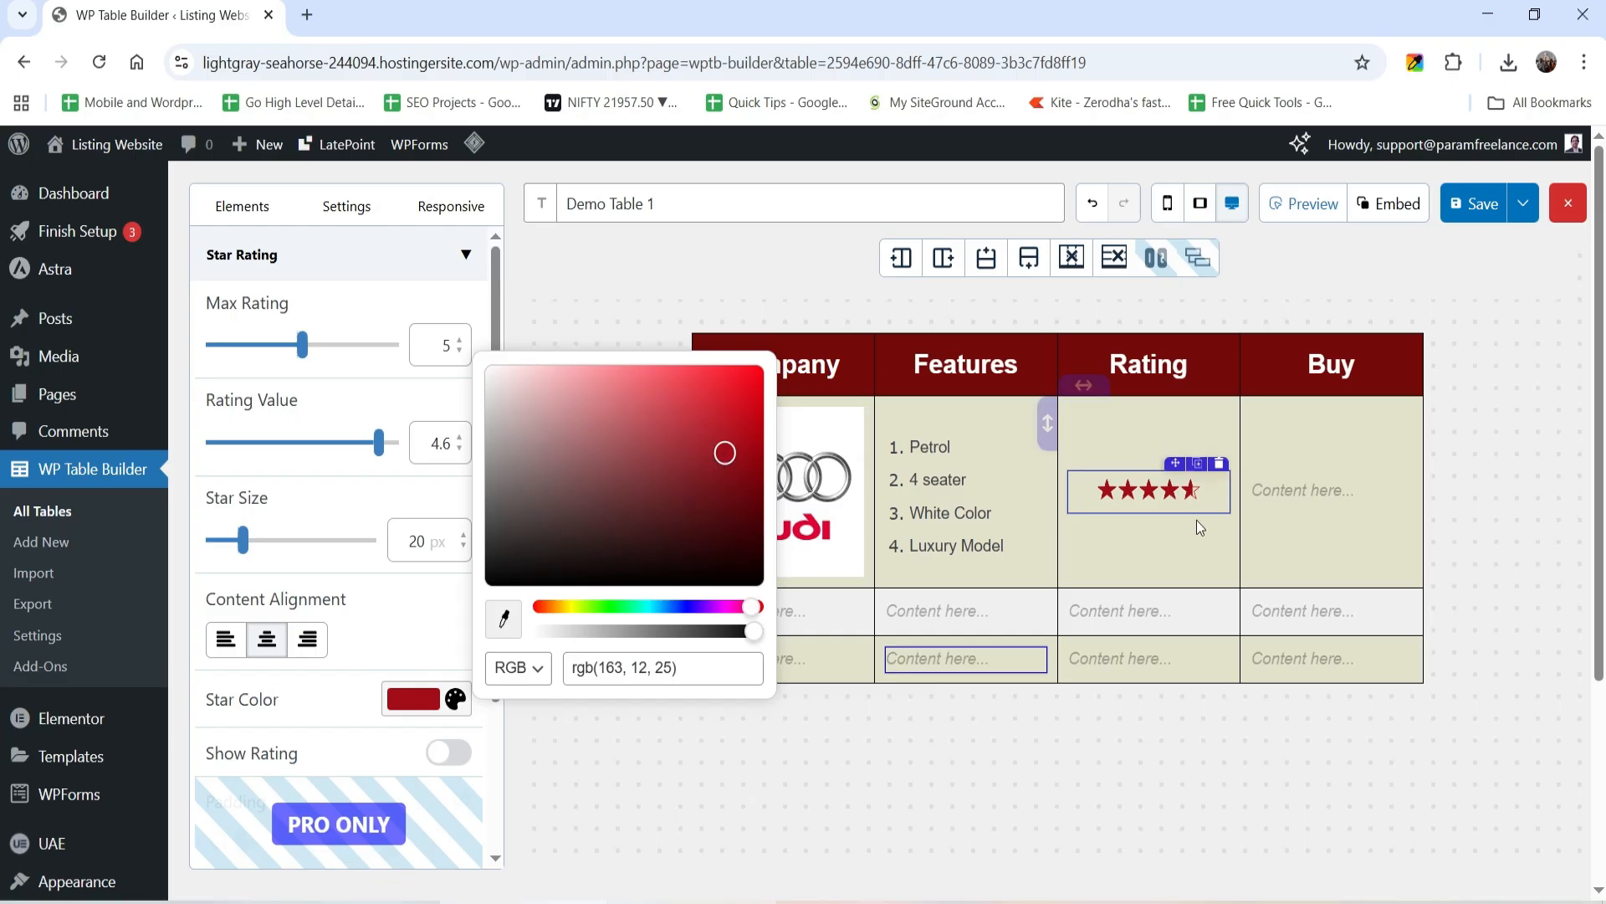
Step: Replace the placeholder in the Audi row's Buy cell with a Button element and change its text to "Buy Now"
{"action": "left_click", "coordinate": [1362, 497]}
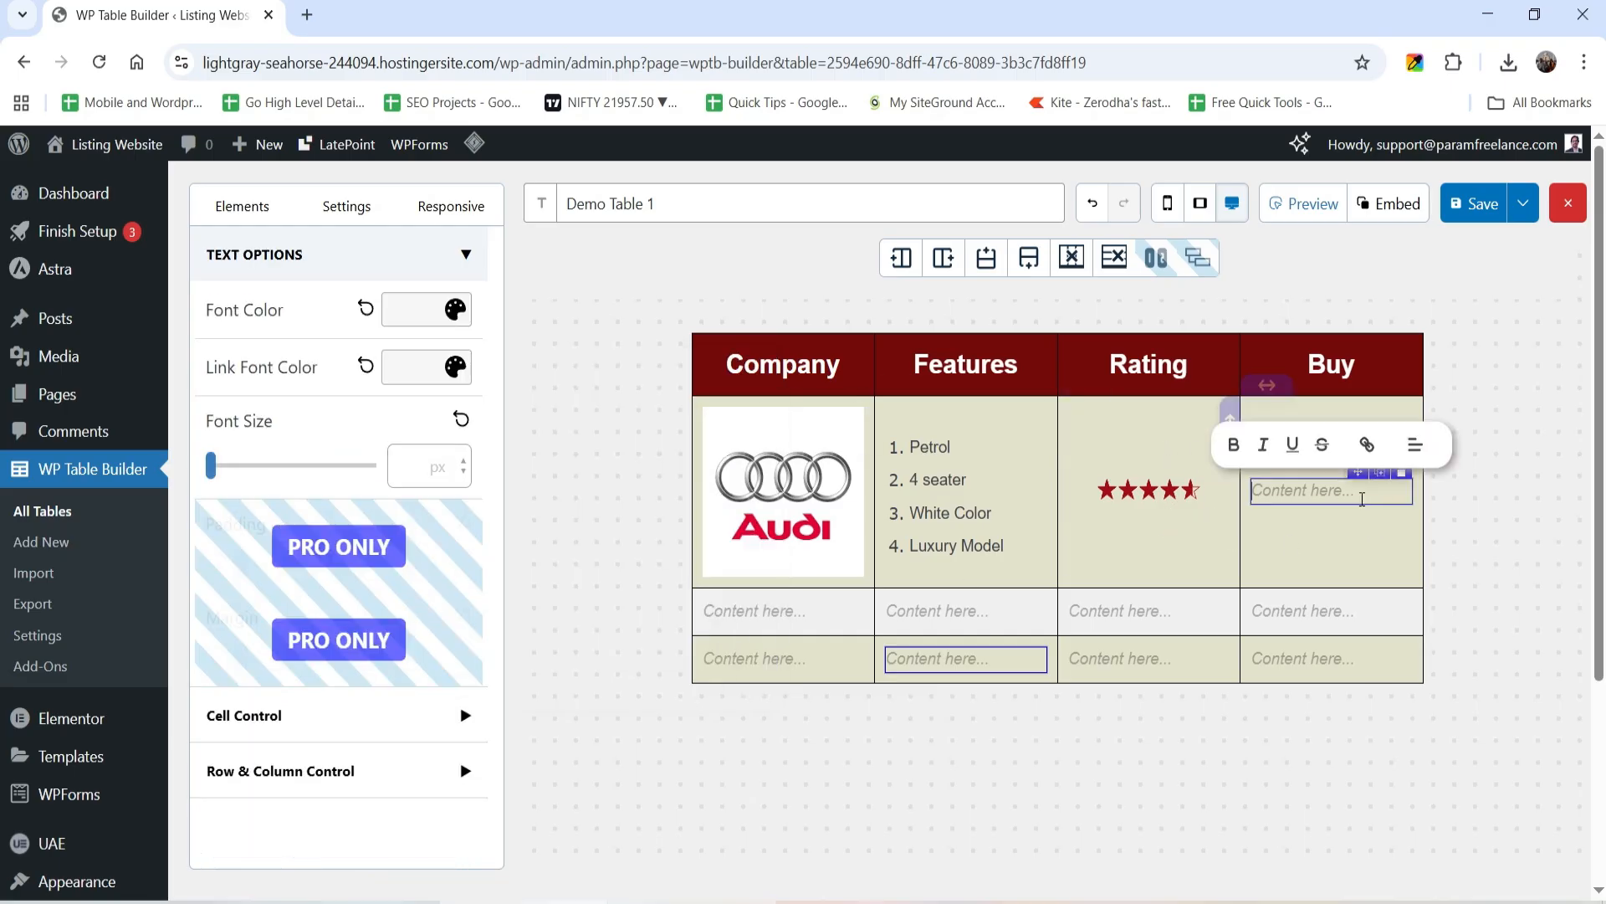
{"action": "left_click", "coordinate": [1401, 472]}
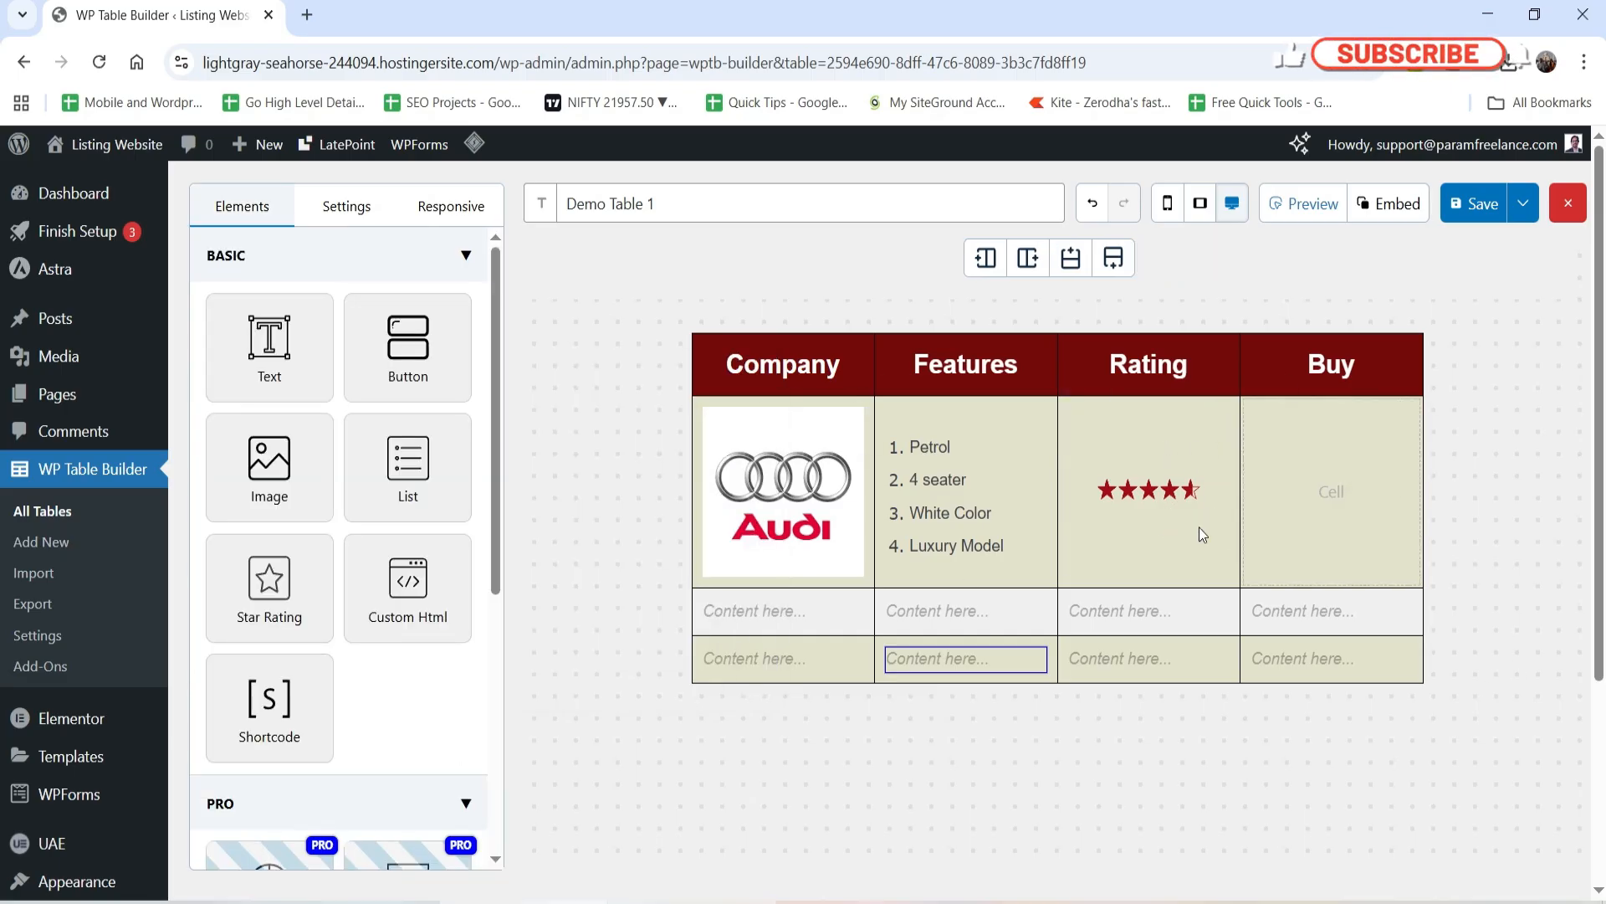
{"action": "left_click_drag", "start_coordinate": [408, 351], "coordinate": [1289, 473]}
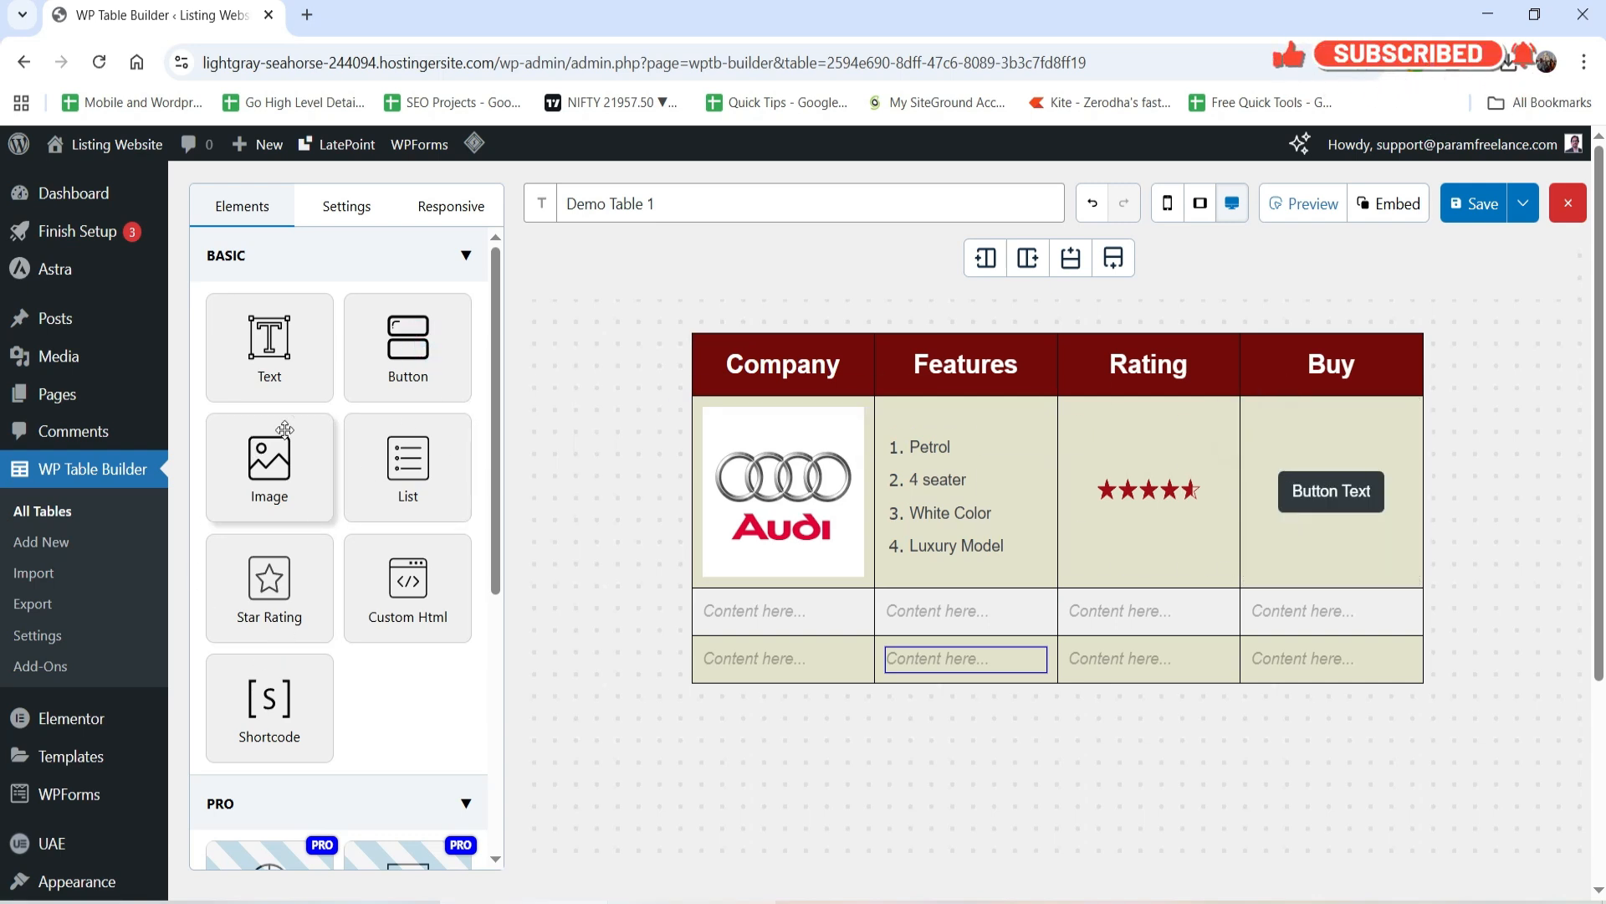
{"action": "left_click", "coordinate": [1349, 499]}
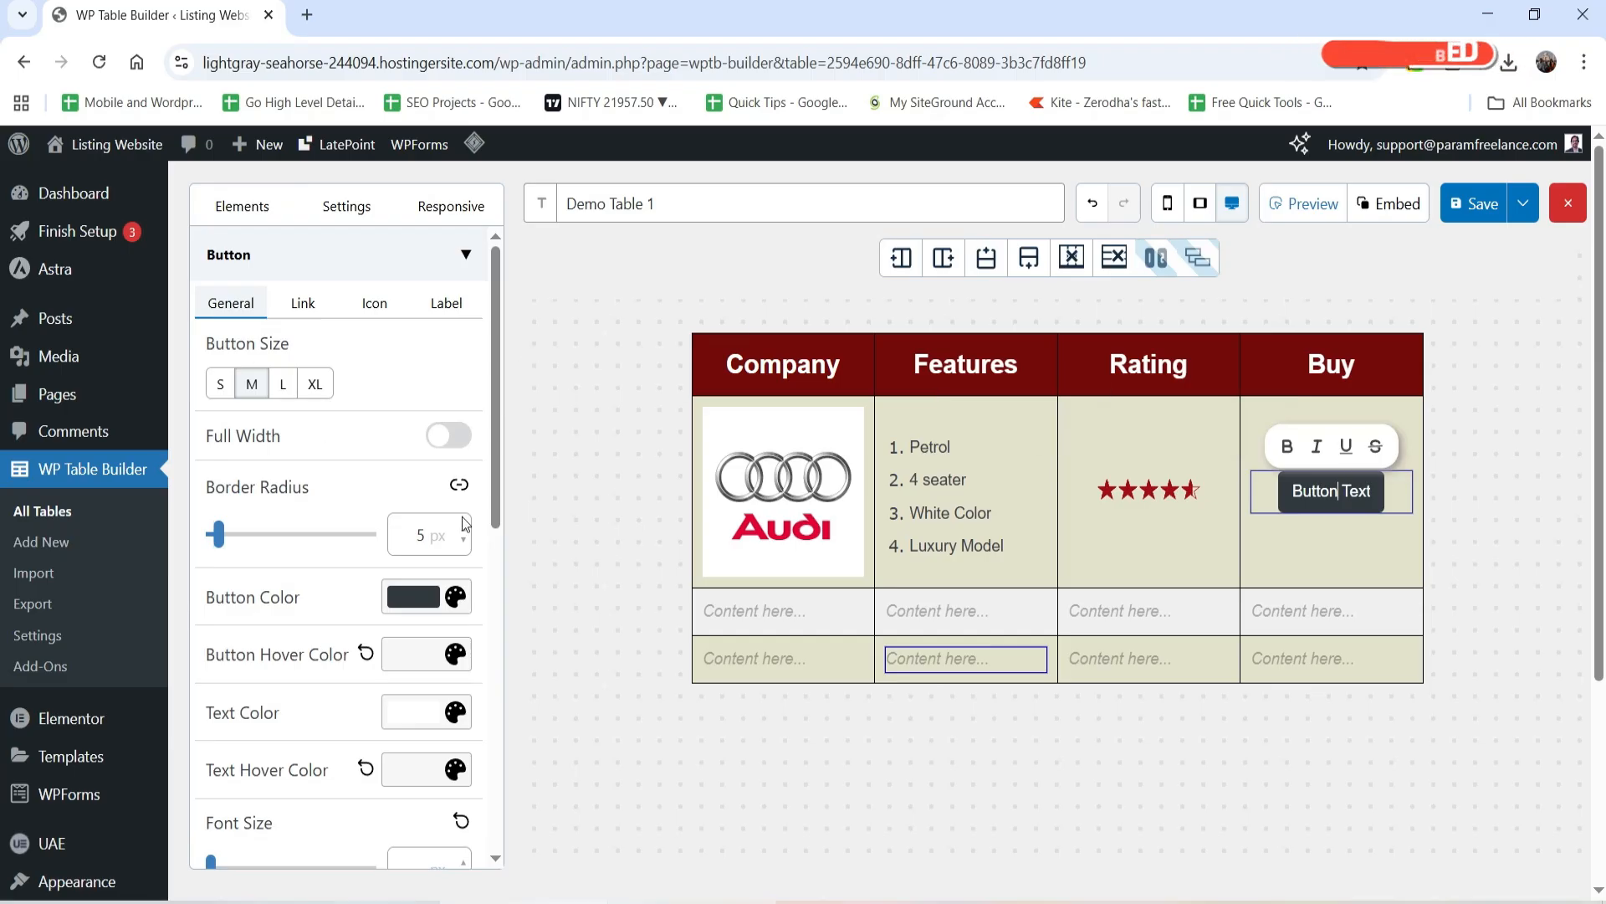
{"action": "type", "text": "Buy NOw"}
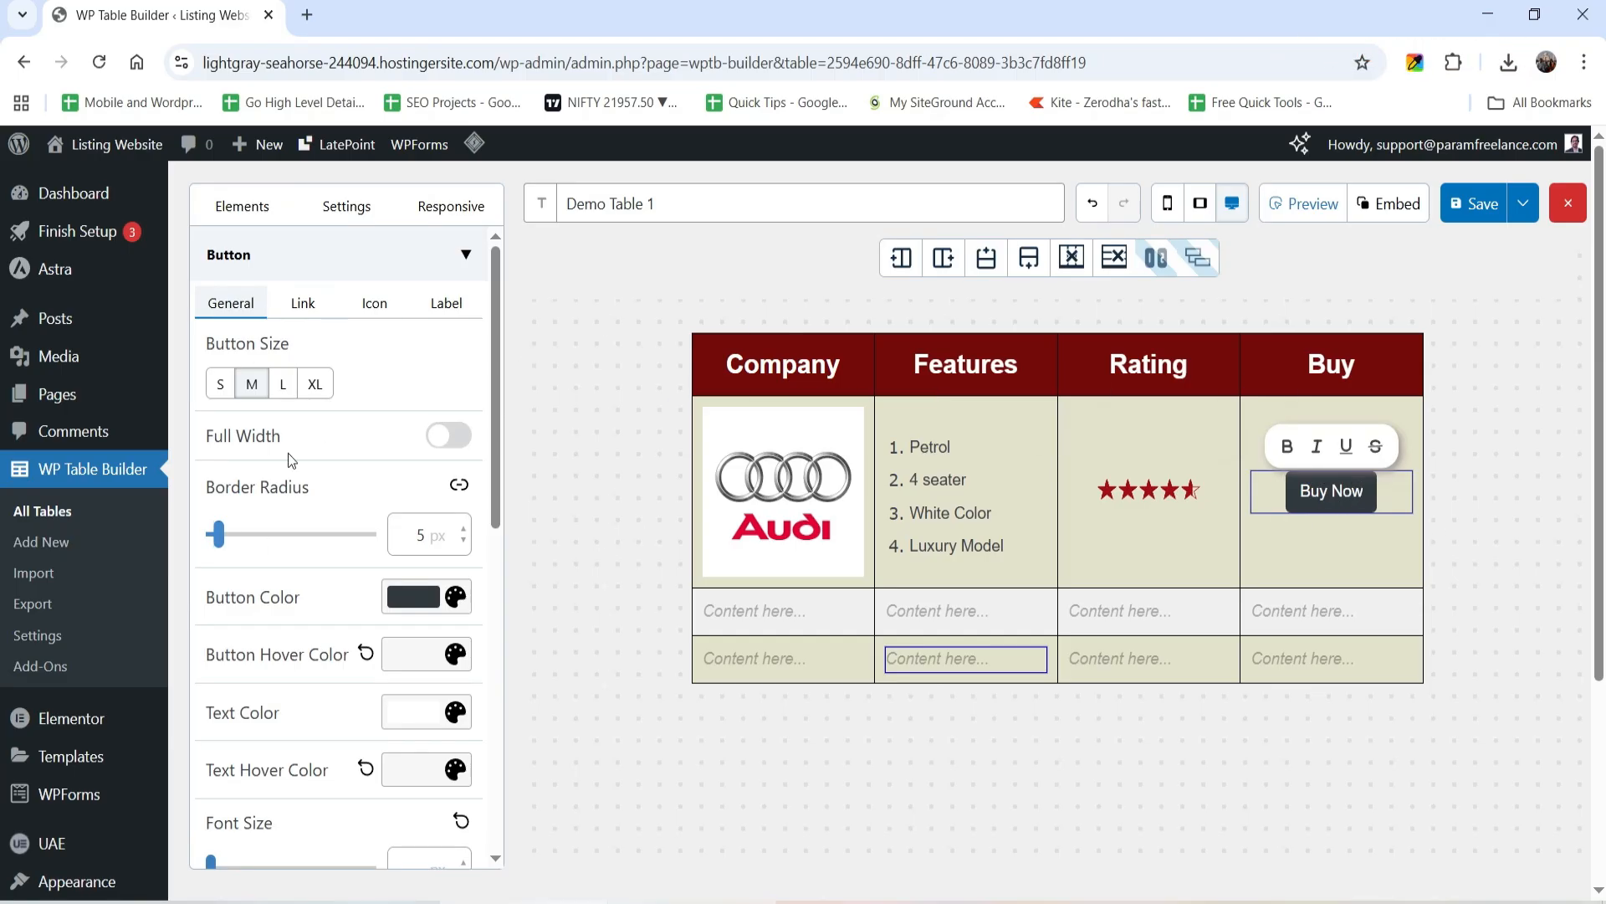
Step: Set the "Buy Now" button's size to XL and its button color to blue, rgb(0, 80, 150)
{"action": "left_click", "coordinate": [283, 383]}
{"action": "left_click", "coordinate": [315, 383]}
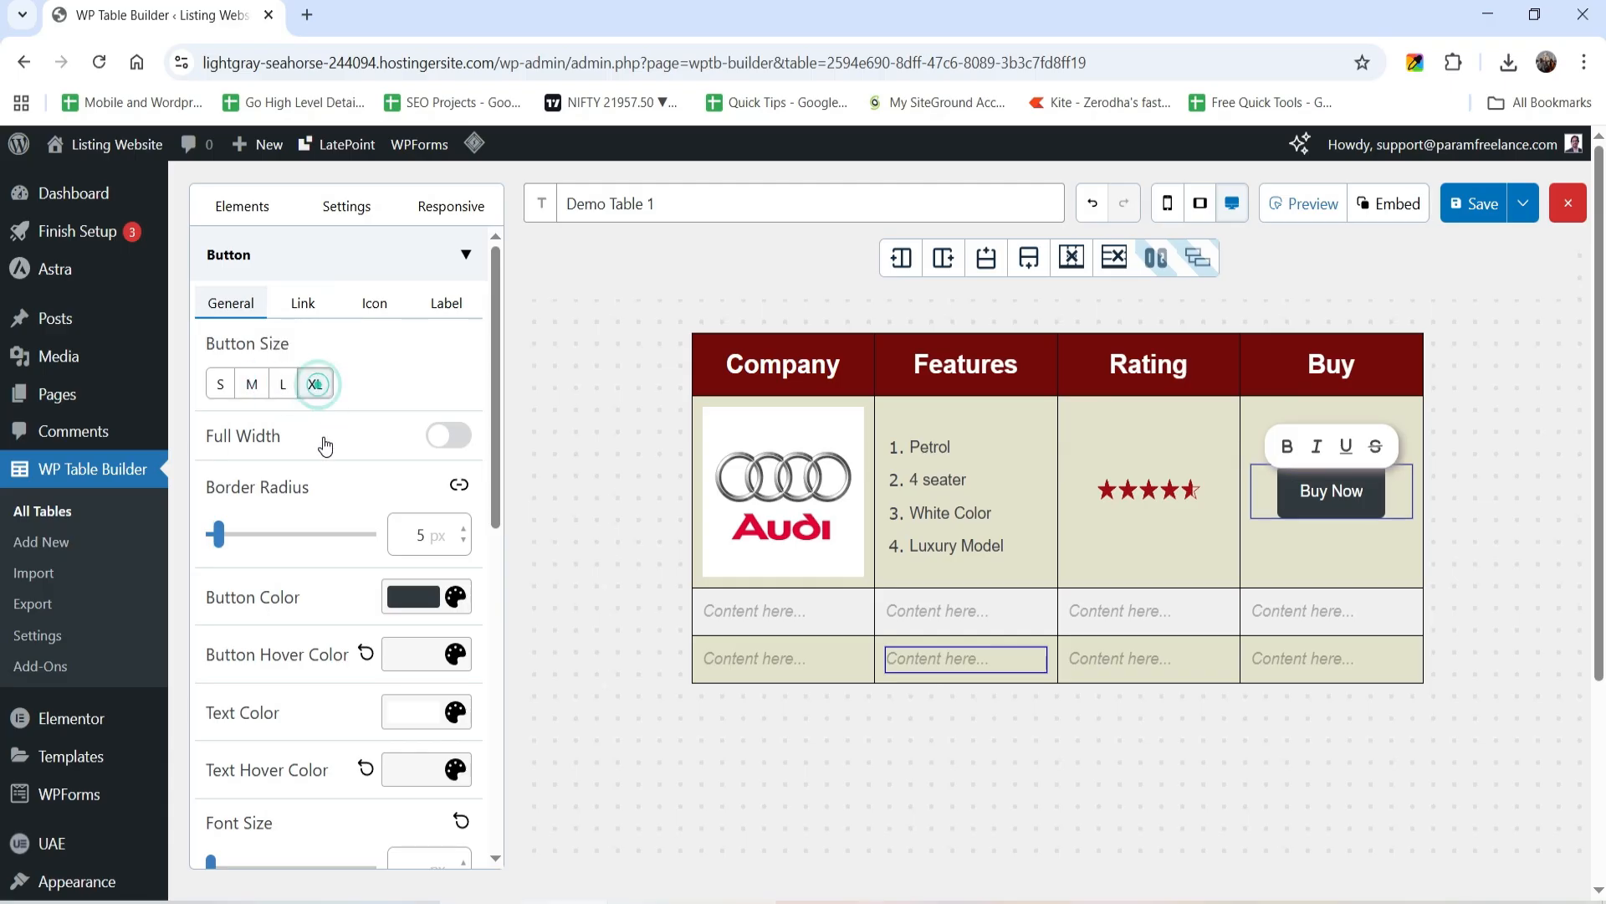
{"action": "left_click", "coordinate": [455, 596]}
{"action": "left_click", "coordinate": [664, 503]}
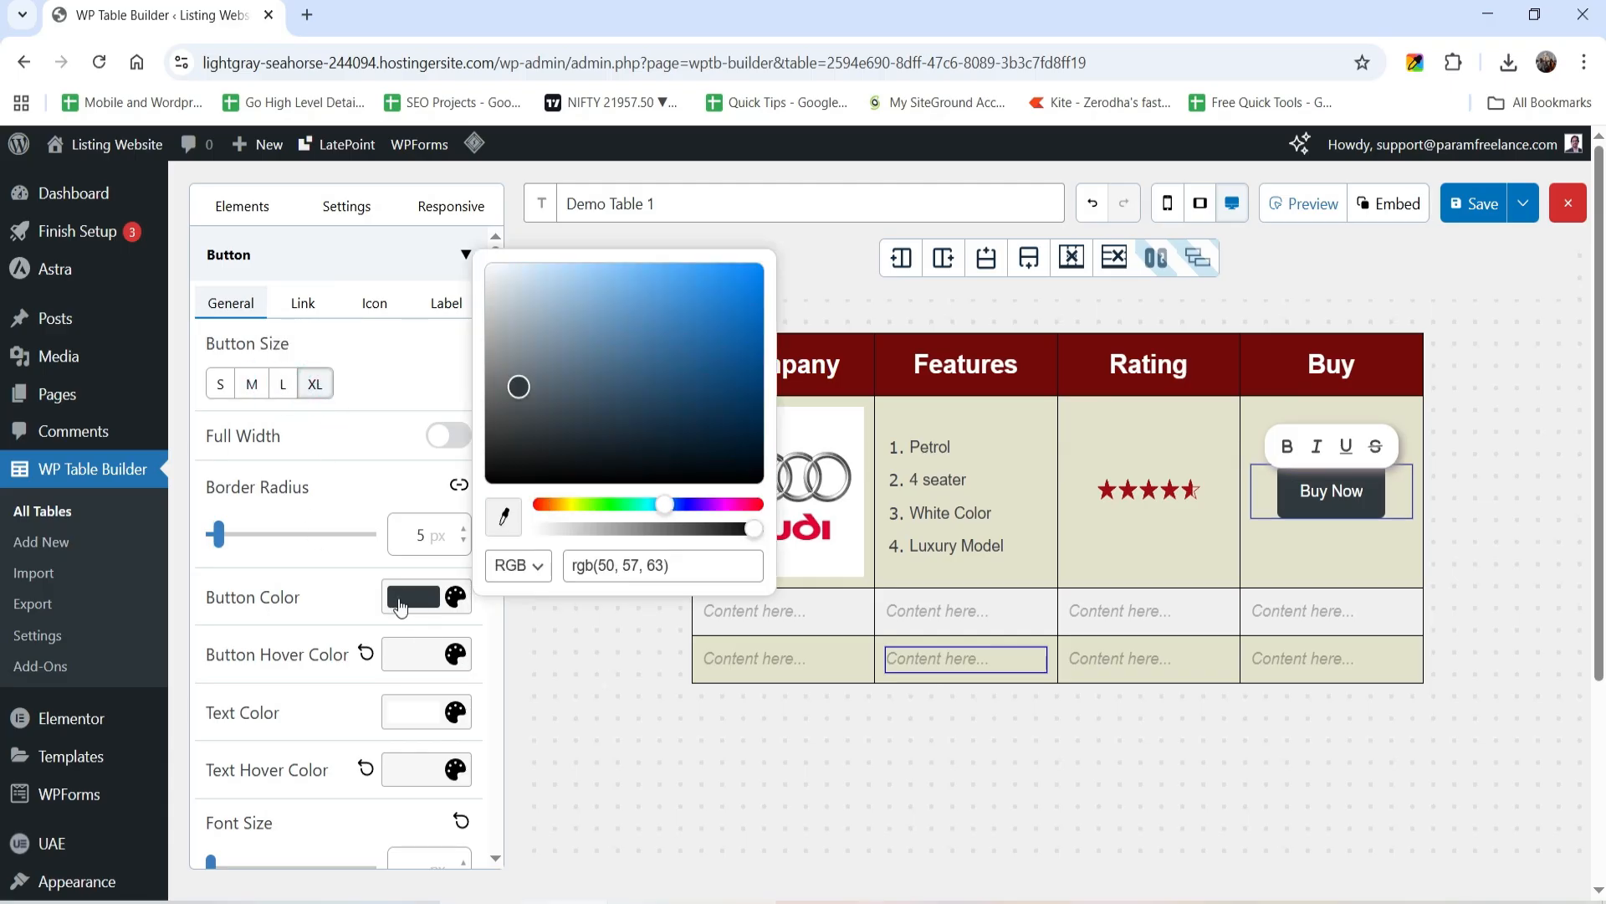
{"action": "mouse_move", "coordinate": [692, 331]}
{"action": "left_mouse_down"}
{"action": "mouse_move", "coordinate": [745, 380]}
{"action": "mouse_move", "coordinate": [765, 358]}
{"action": "left_mouse_up"}
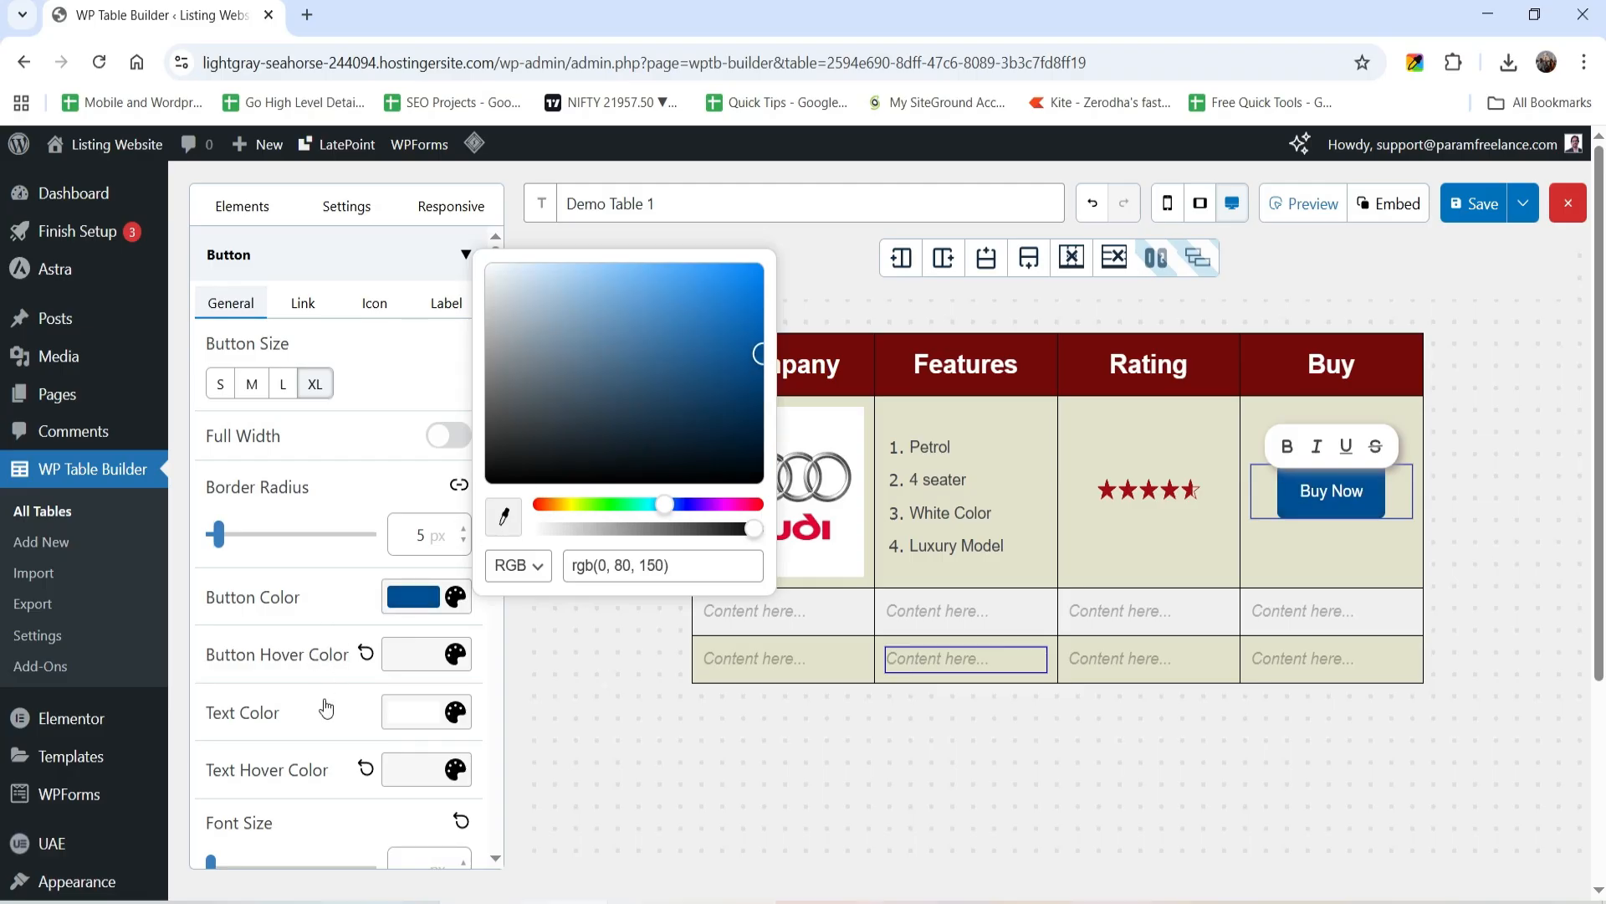
Step: Set the font size of the "Buy Now" button to 20 px
{"action": "scroll", "coordinate": [326, 711], "scroll_direction": "down", "scroll_amount": 2}
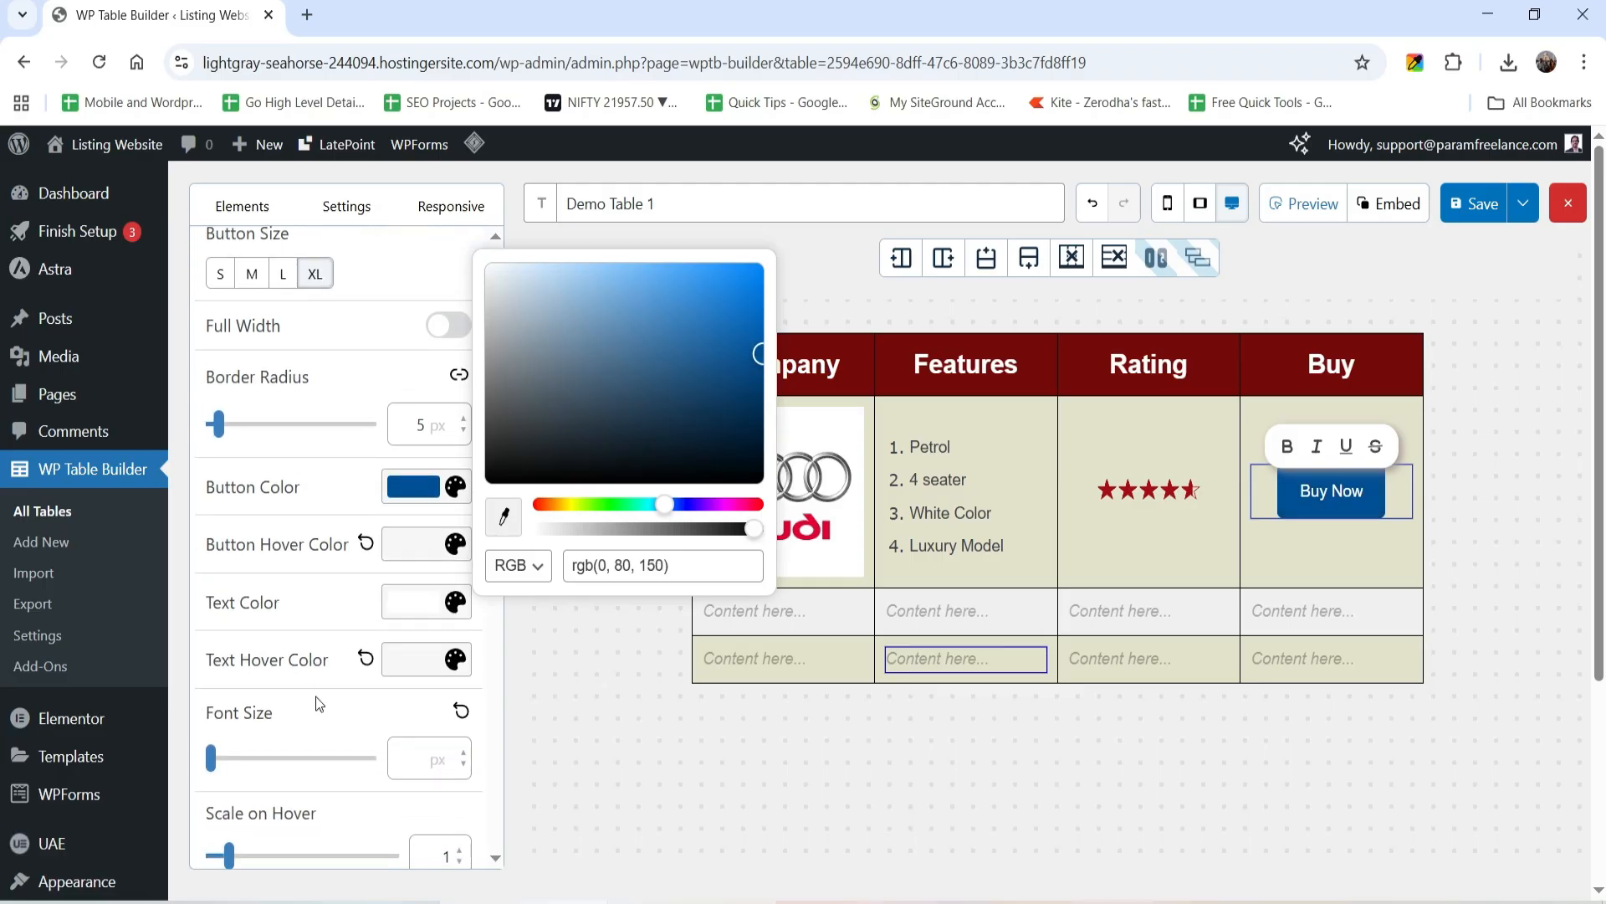
{"action": "left_click", "coordinate": [416, 759]}
{"action": "type", "text": "20"}
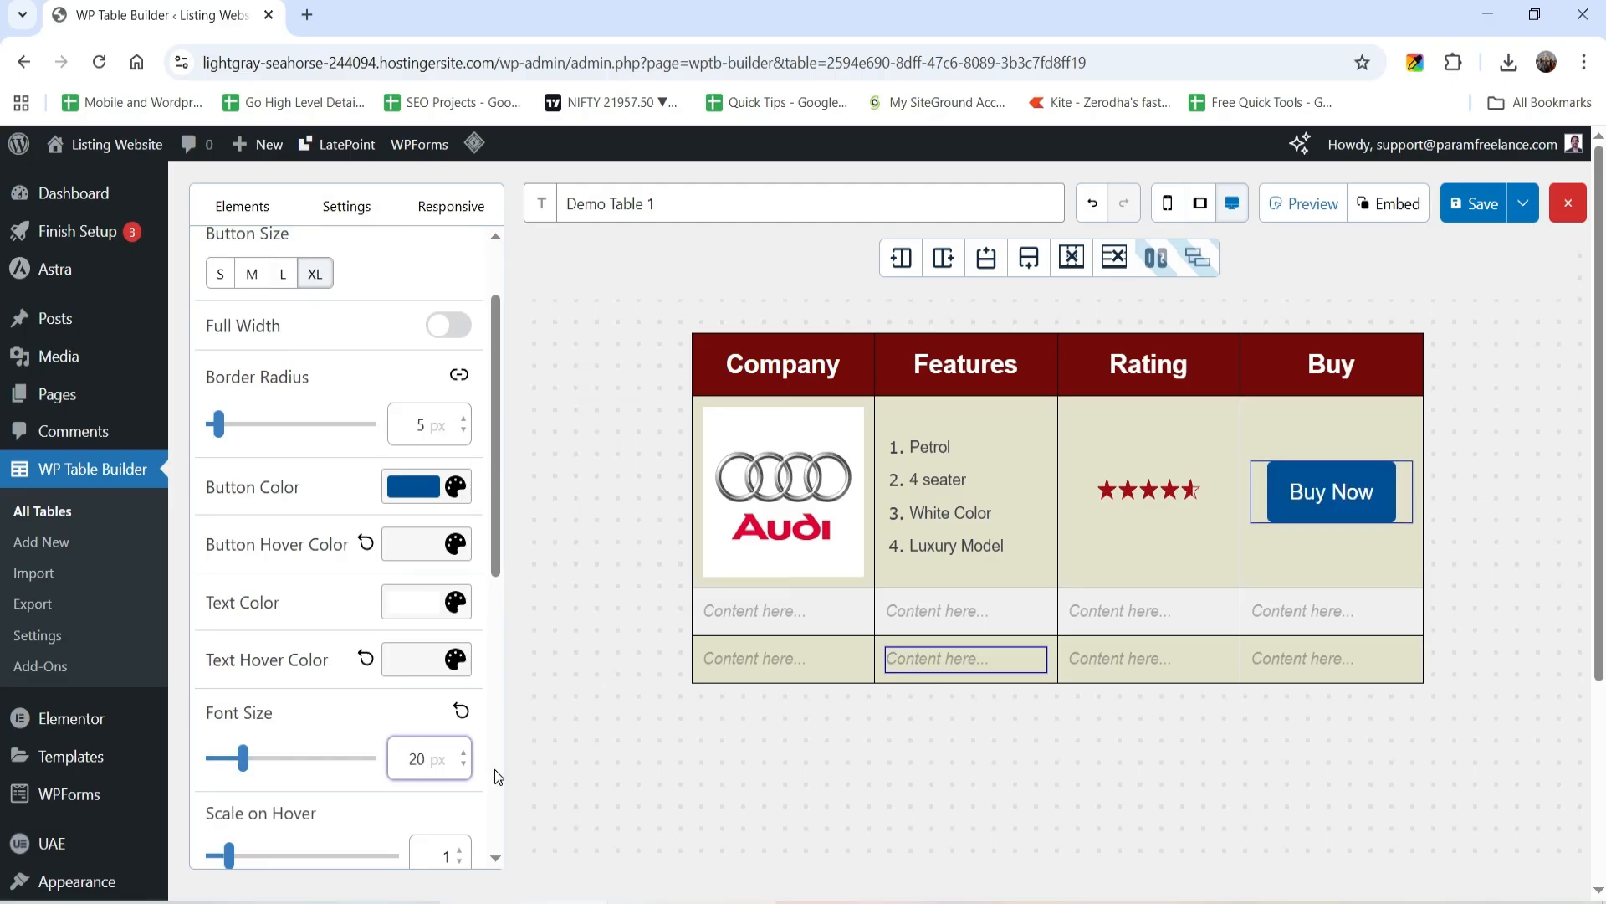
Step: Review the link, icon and label settings of the "Buy Now" button, and return to its general settings
{"action": "scroll", "coordinate": [335, 652], "scroll_direction": "up", "scroll_amount": 2}
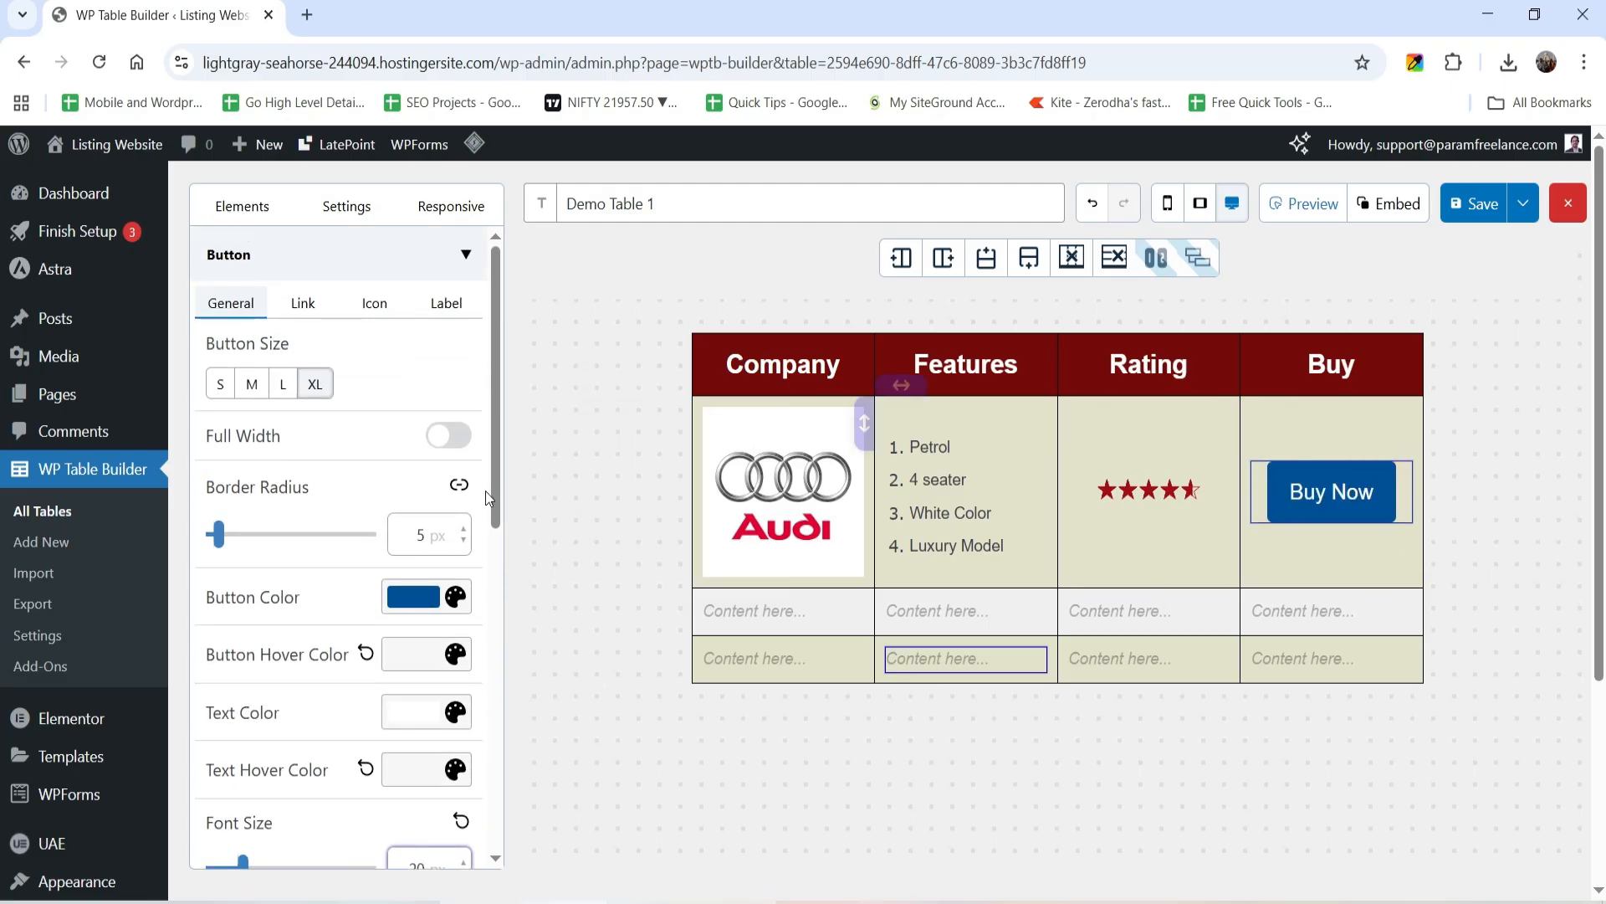
{"action": "left_click", "coordinate": [302, 302]}
{"action": "left_click", "coordinate": [267, 389]}
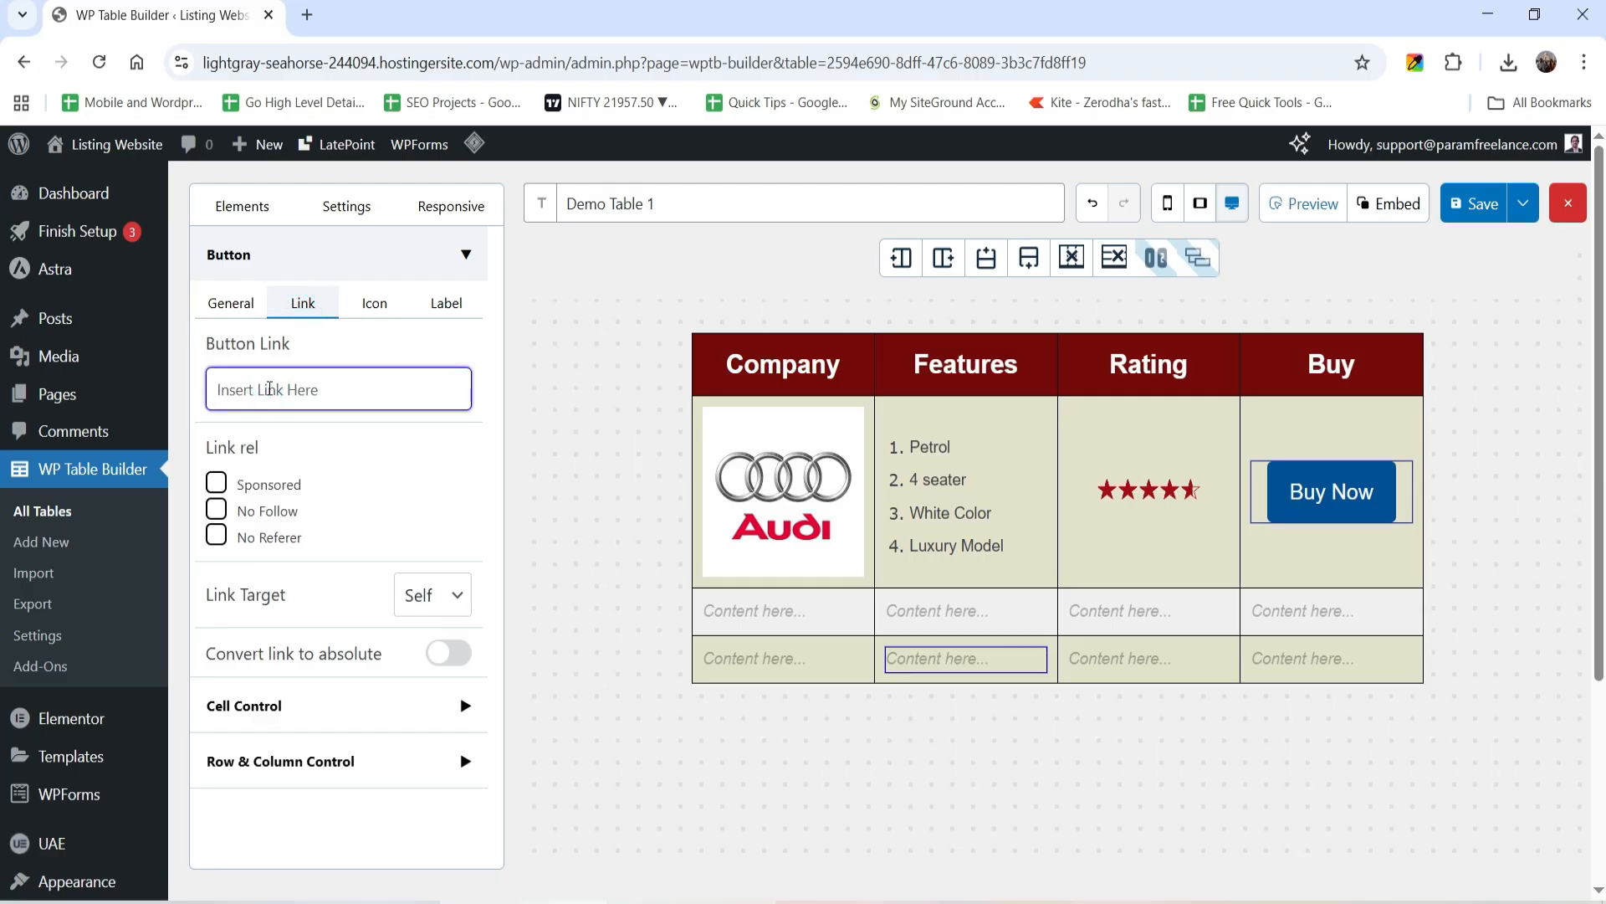
{"action": "left_click", "coordinate": [374, 306]}
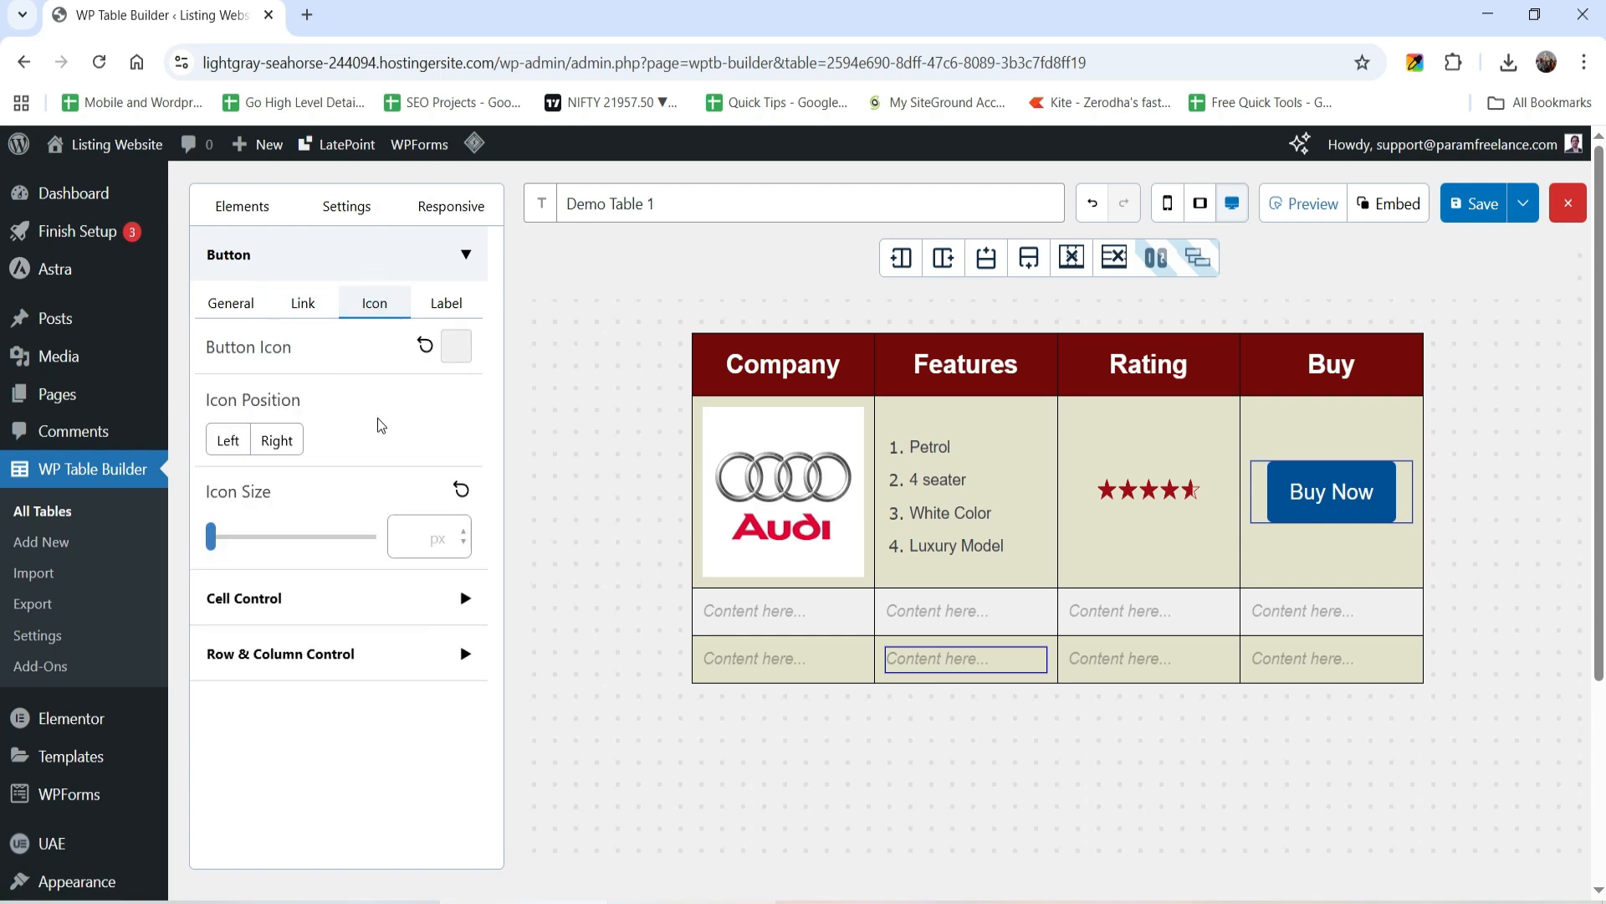
{"action": "left_click", "coordinate": [446, 303]}
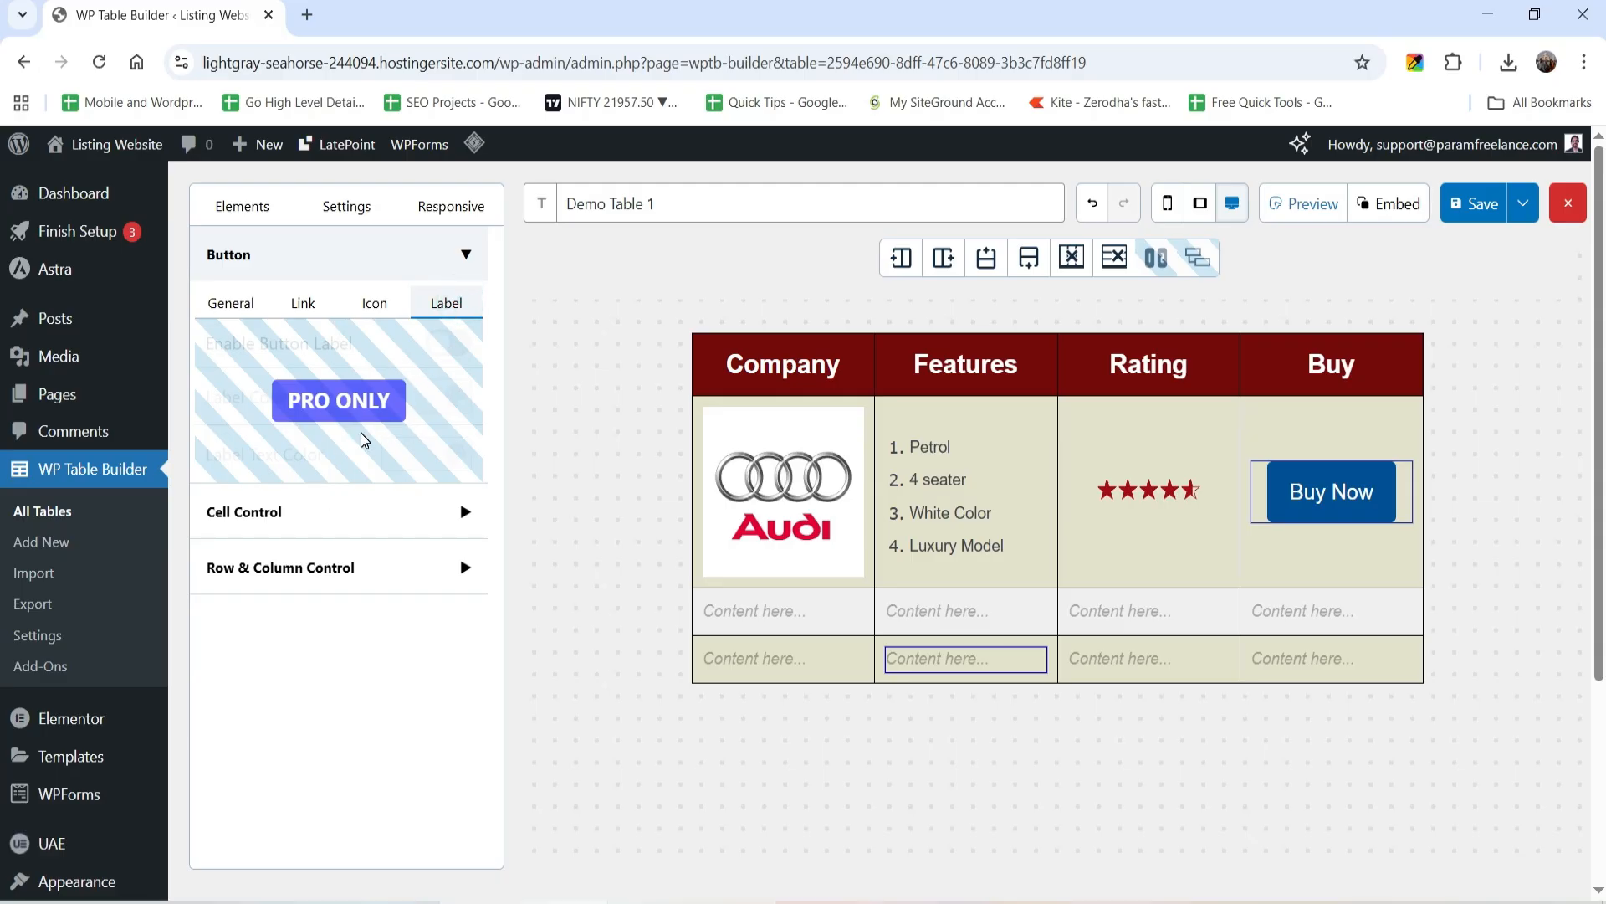
{"action": "left_click", "coordinate": [238, 305]}
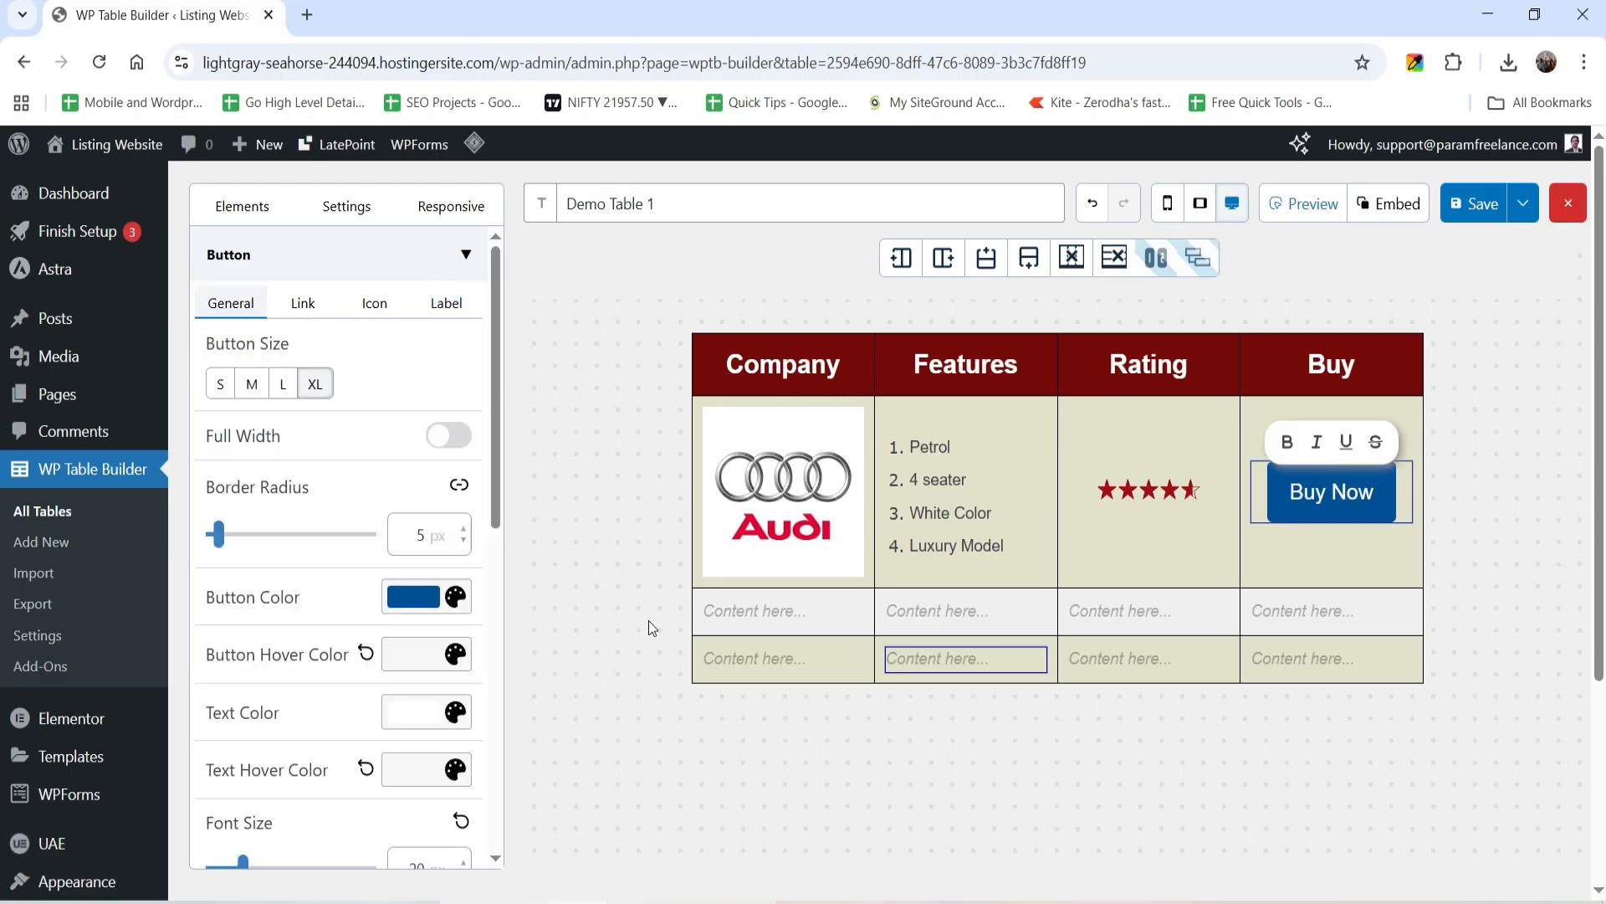
Step: Add an Image element to the Company cell below the Audi logo and delete the empty text placeholder there
{"action": "left_click", "coordinate": [786, 616]}
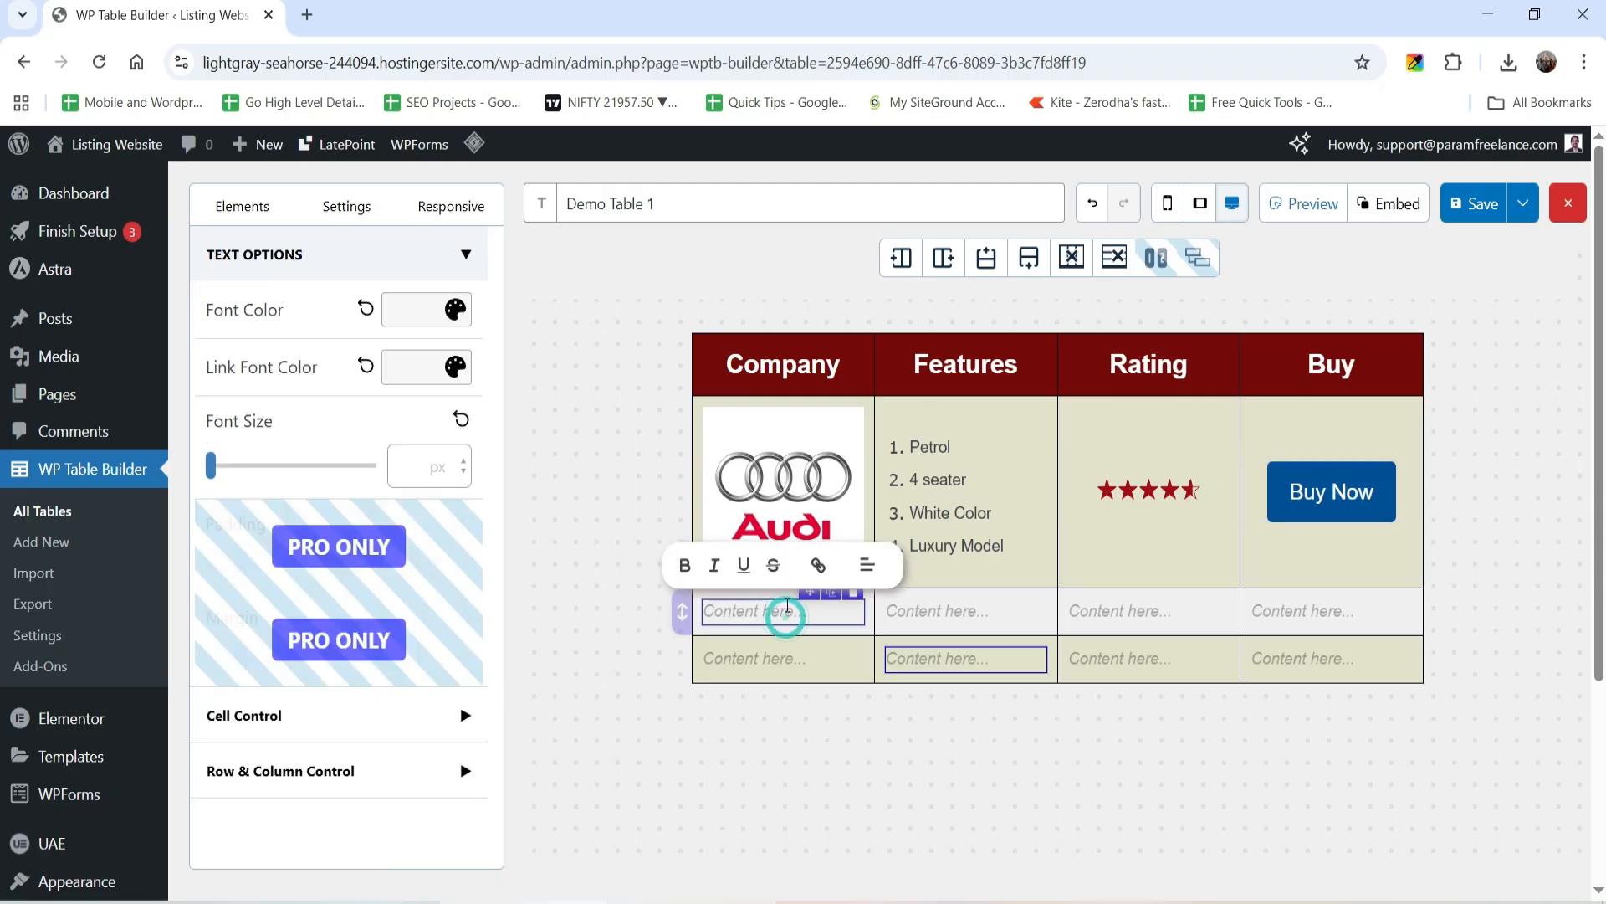
{"action": "left_click", "coordinate": [239, 209]}
{"action": "left_click_drag", "start_coordinate": [301, 465], "coordinate": [799, 600]}
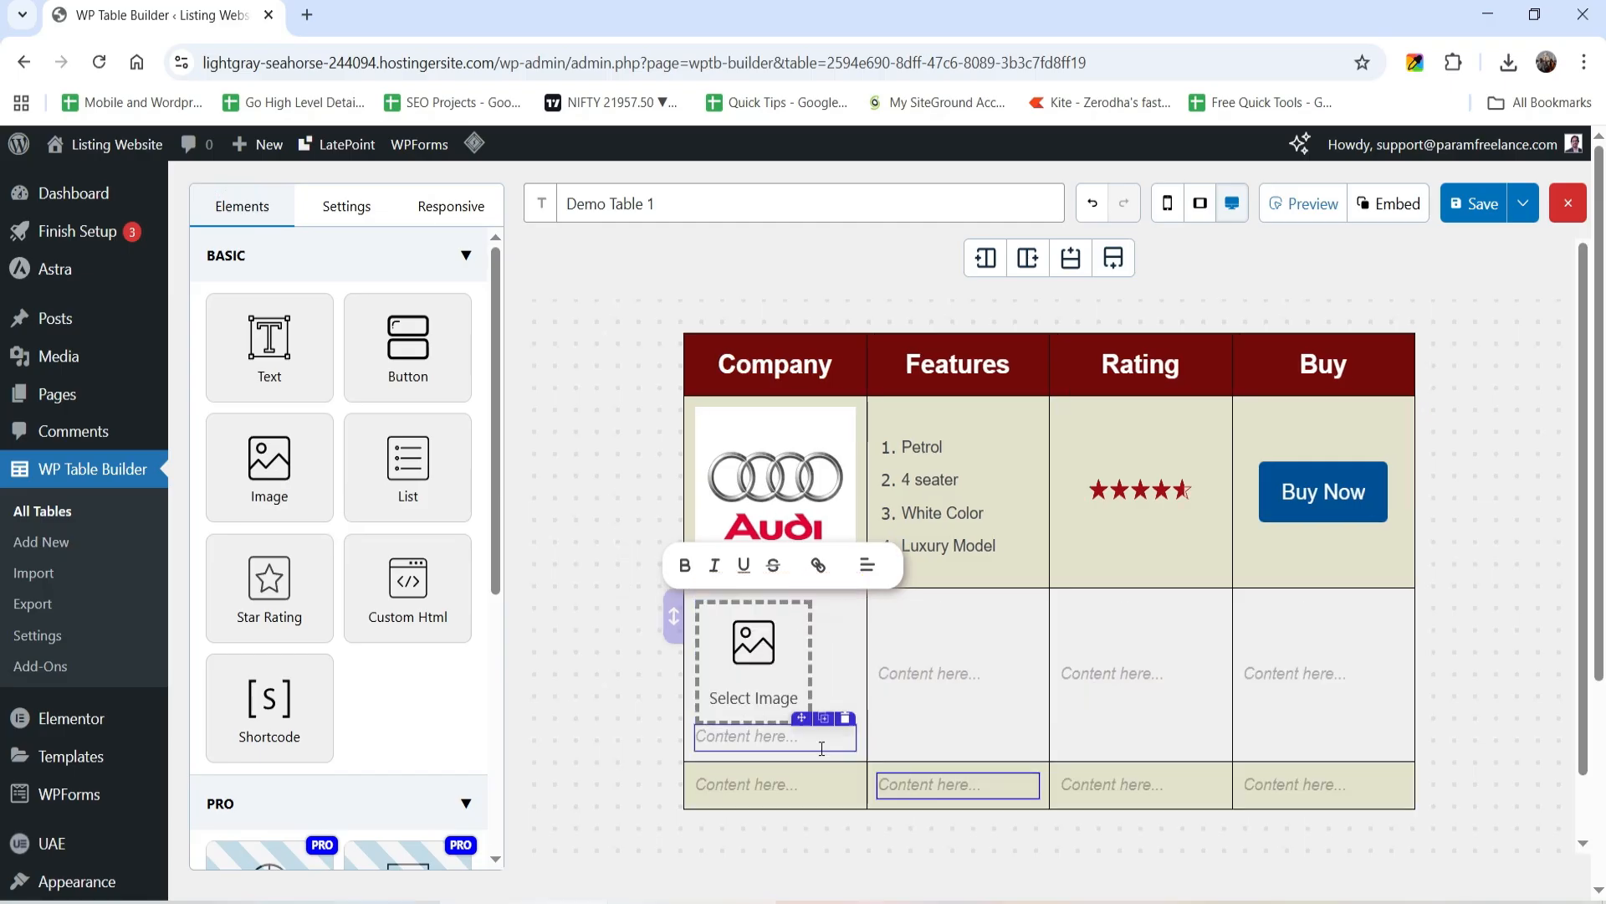
{"action": "left_click", "coordinate": [847, 722]}
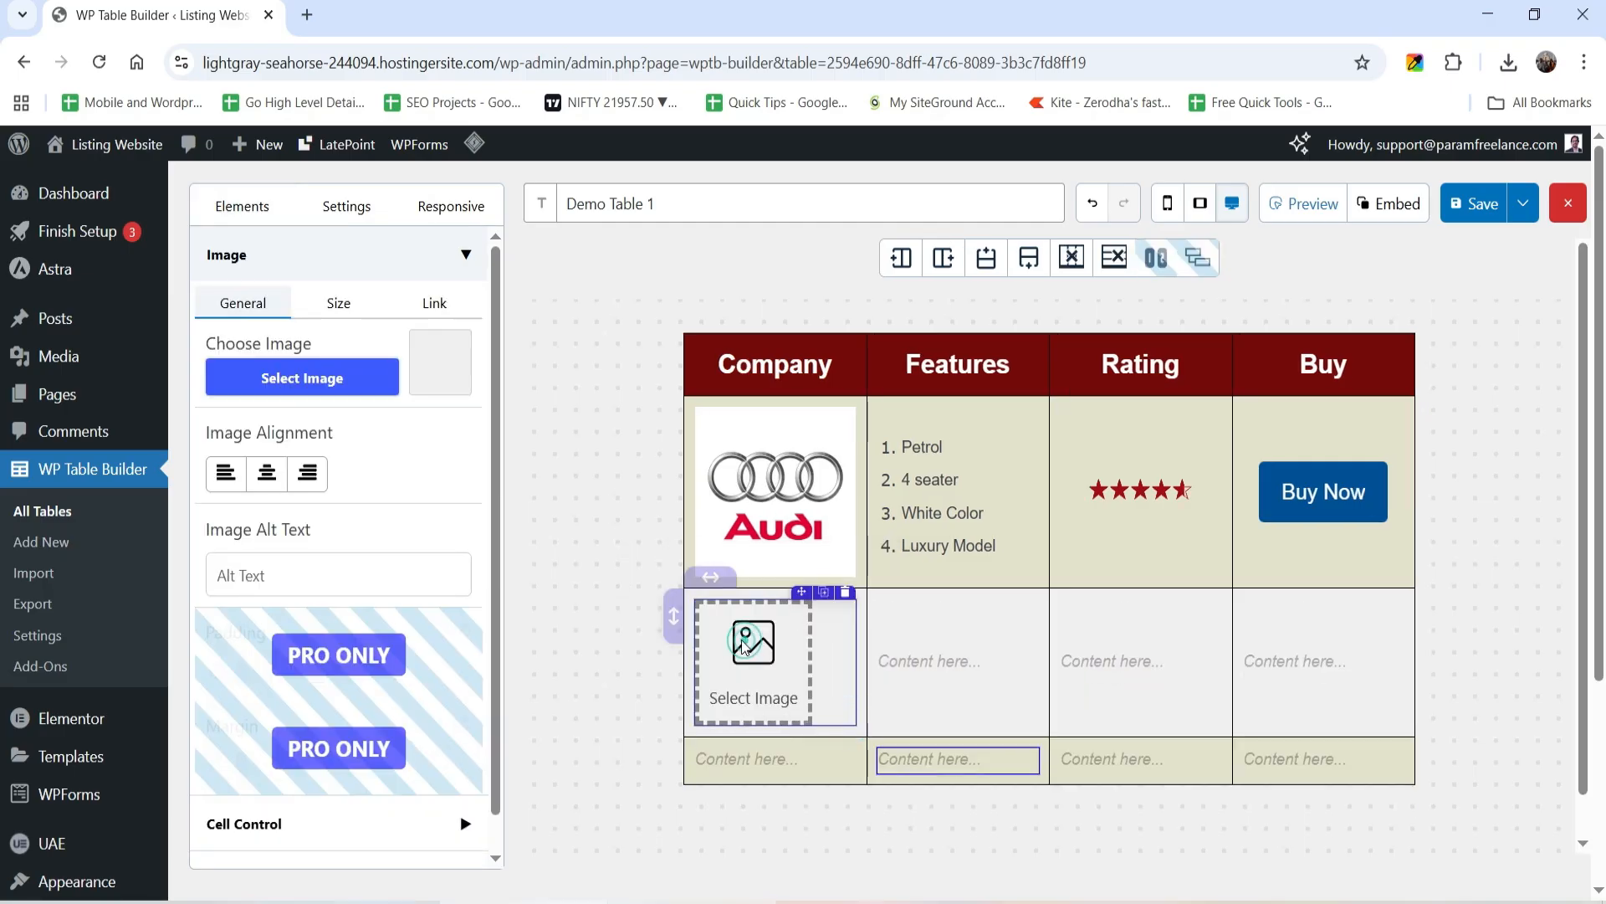
Step: Upload bmw.png to the media library and insert it into the new Image element under the Audi logo
{"action": "left_click", "coordinate": [331, 376]}
{"action": "left_click", "coordinate": [301, 232]}
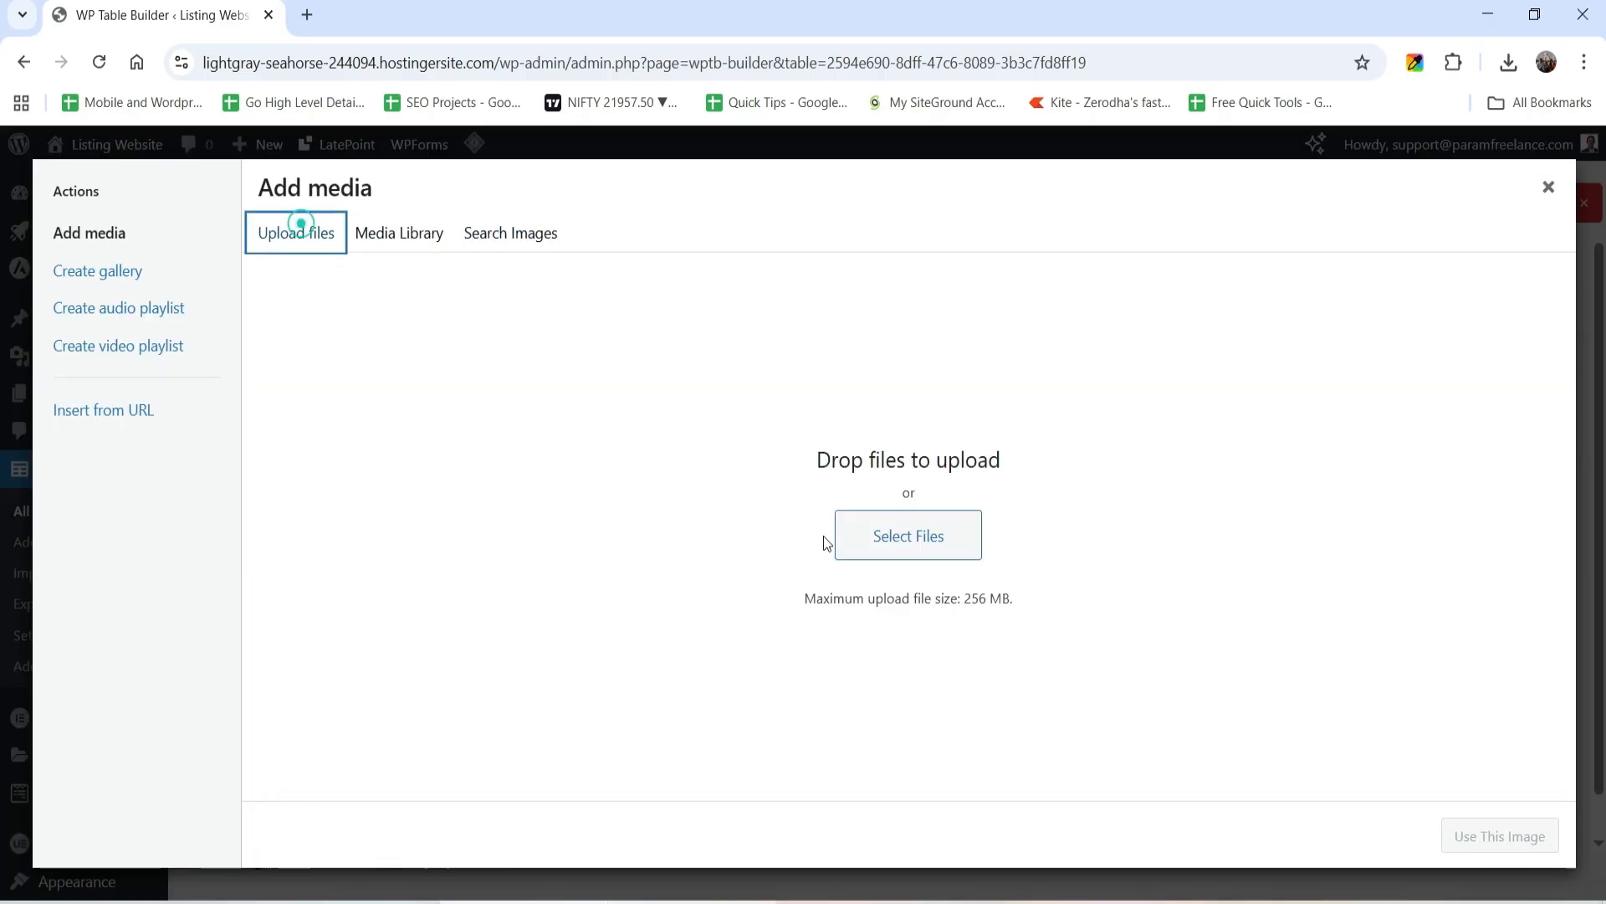
{"action": "left_click", "coordinate": [909, 535]}
{"action": "double_click", "coordinate": [882, 362]}
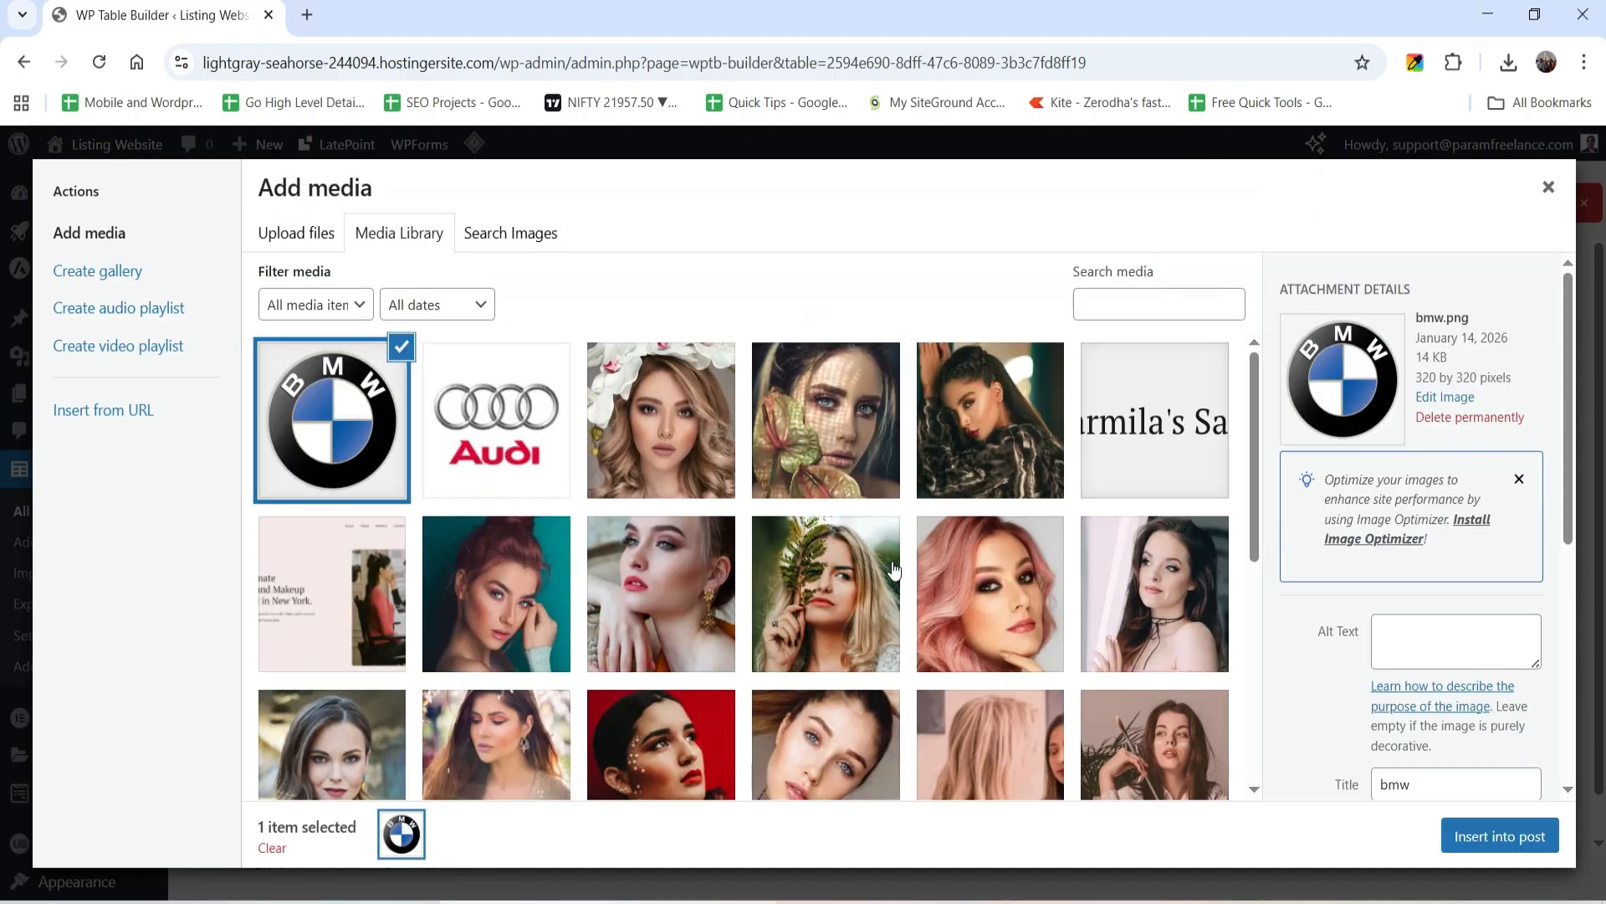
{"action": "left_click", "coordinate": [1500, 836]}
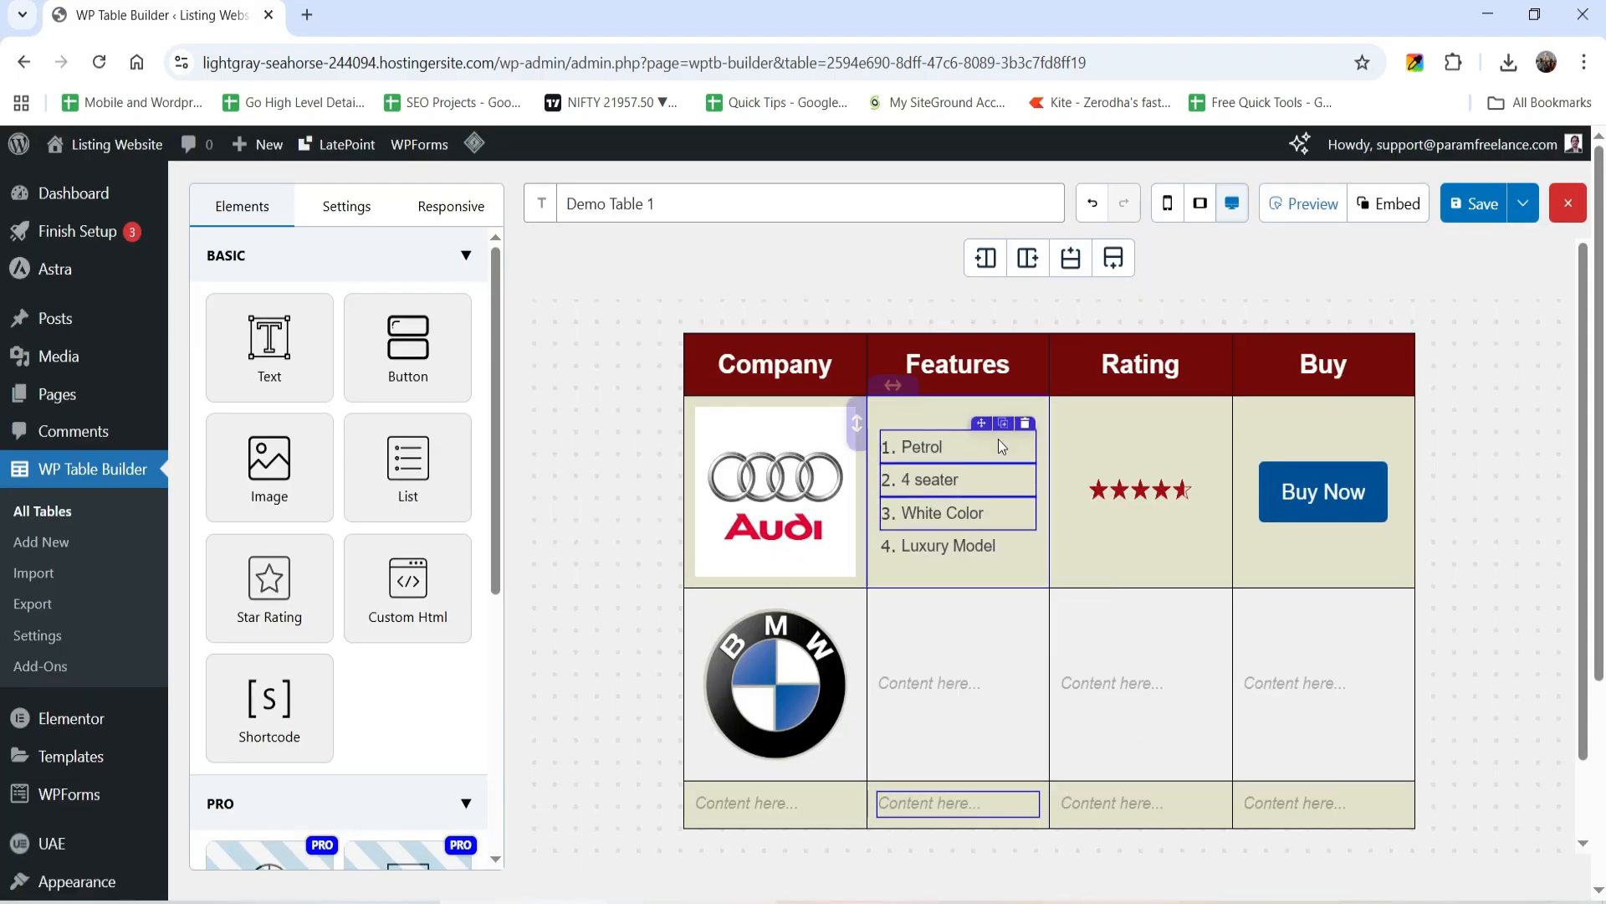
Step: Replace the placeholder in the BMW row's Features cell with a List element
{"action": "left_click", "coordinate": [1017, 682]}
{"action": "left_click", "coordinate": [1028, 662]}
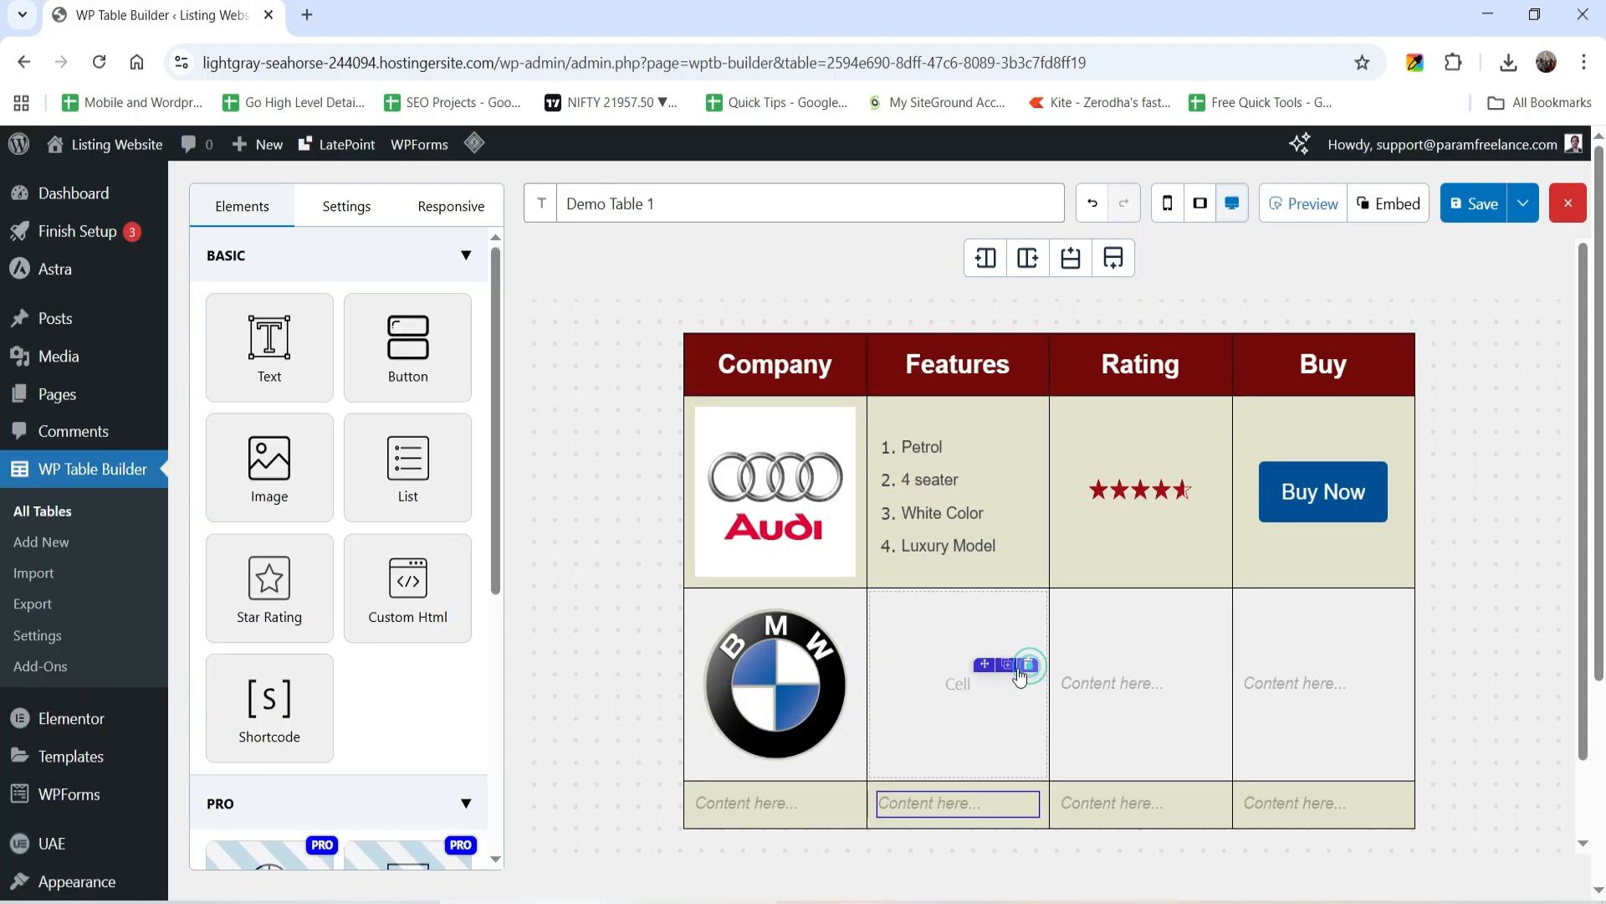
{"action": "left_click_drag", "start_coordinate": [395, 483], "coordinate": [896, 667]}
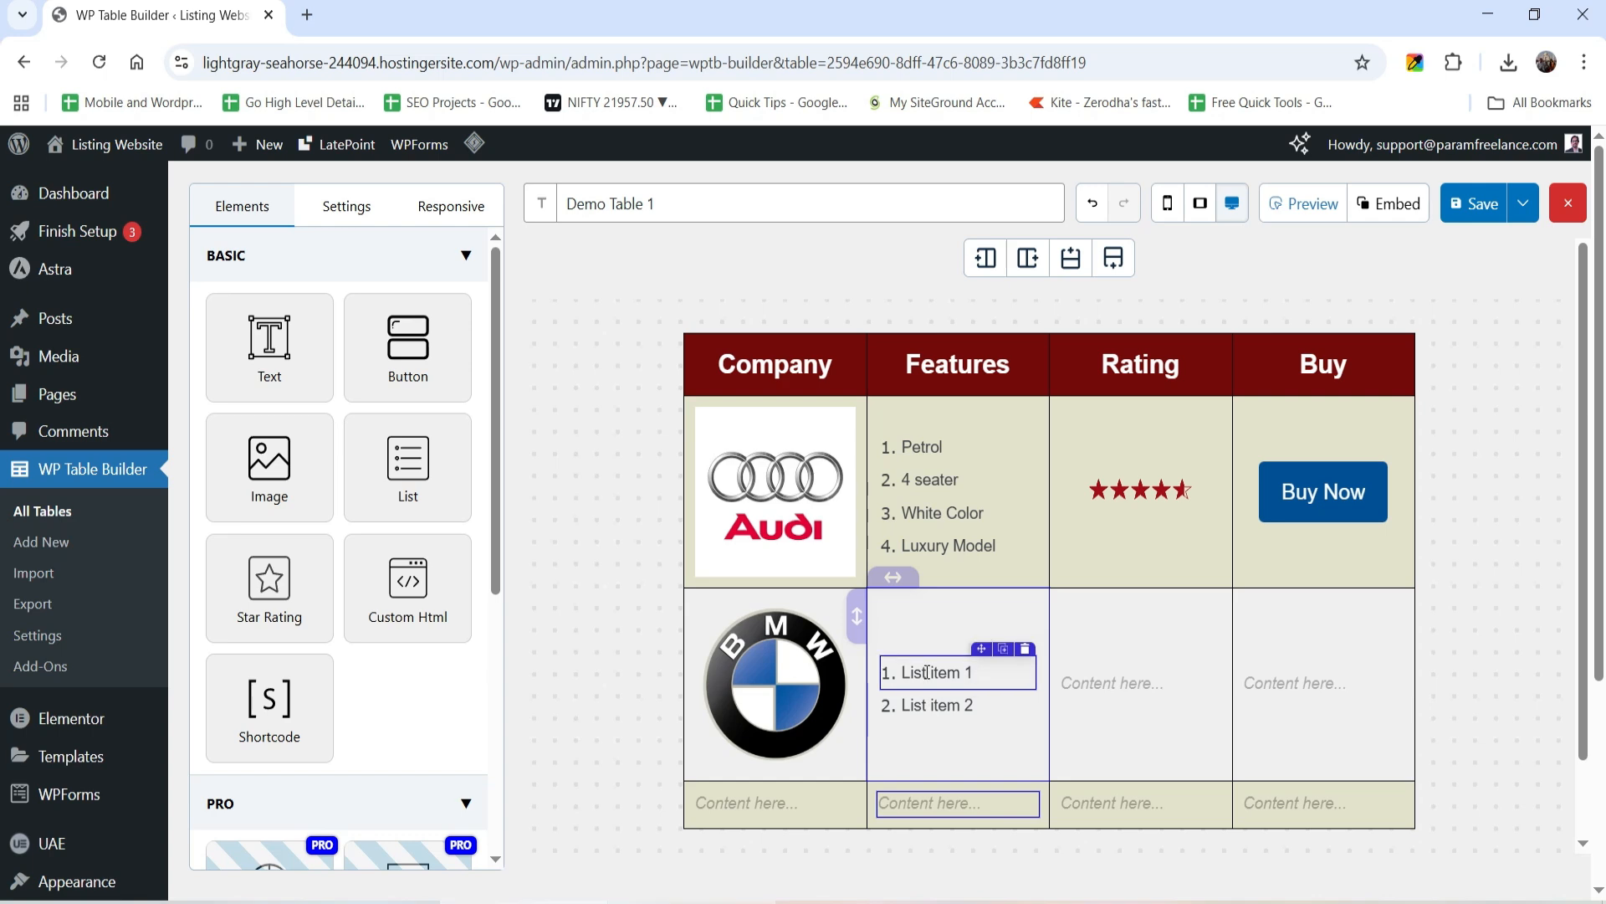
Step: Replace the text placeholder in the BMW row's Rating cell with a Star Rating element
{"action": "left_click", "coordinate": [1141, 683]}
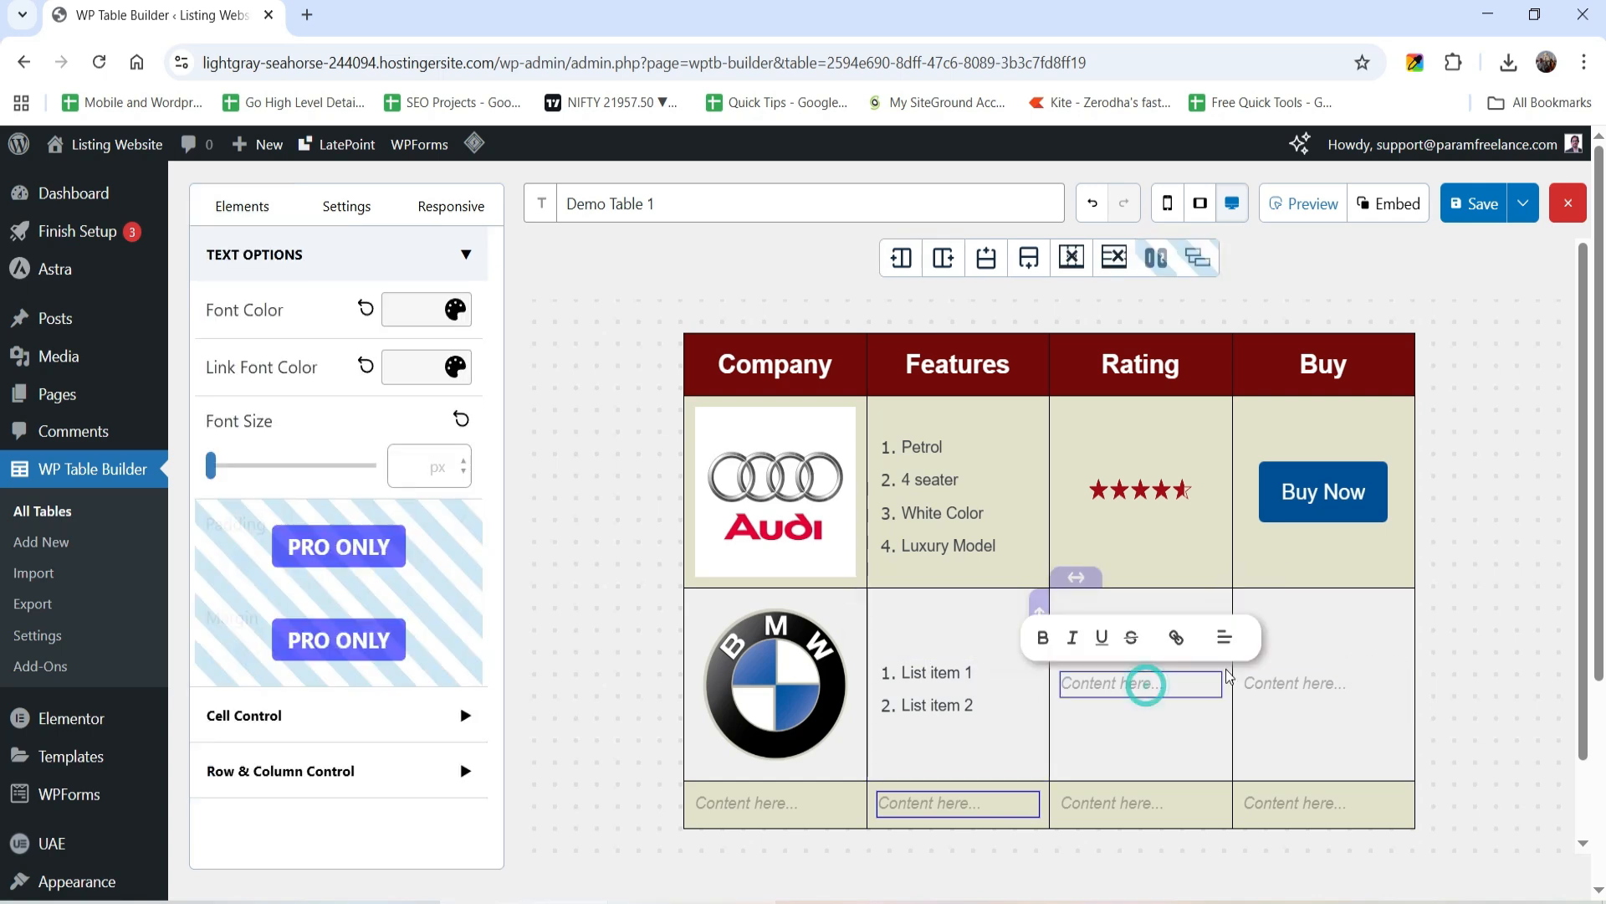
{"action": "left_click", "coordinate": [1210, 665]}
{"action": "left_click", "coordinate": [1153, 680]}
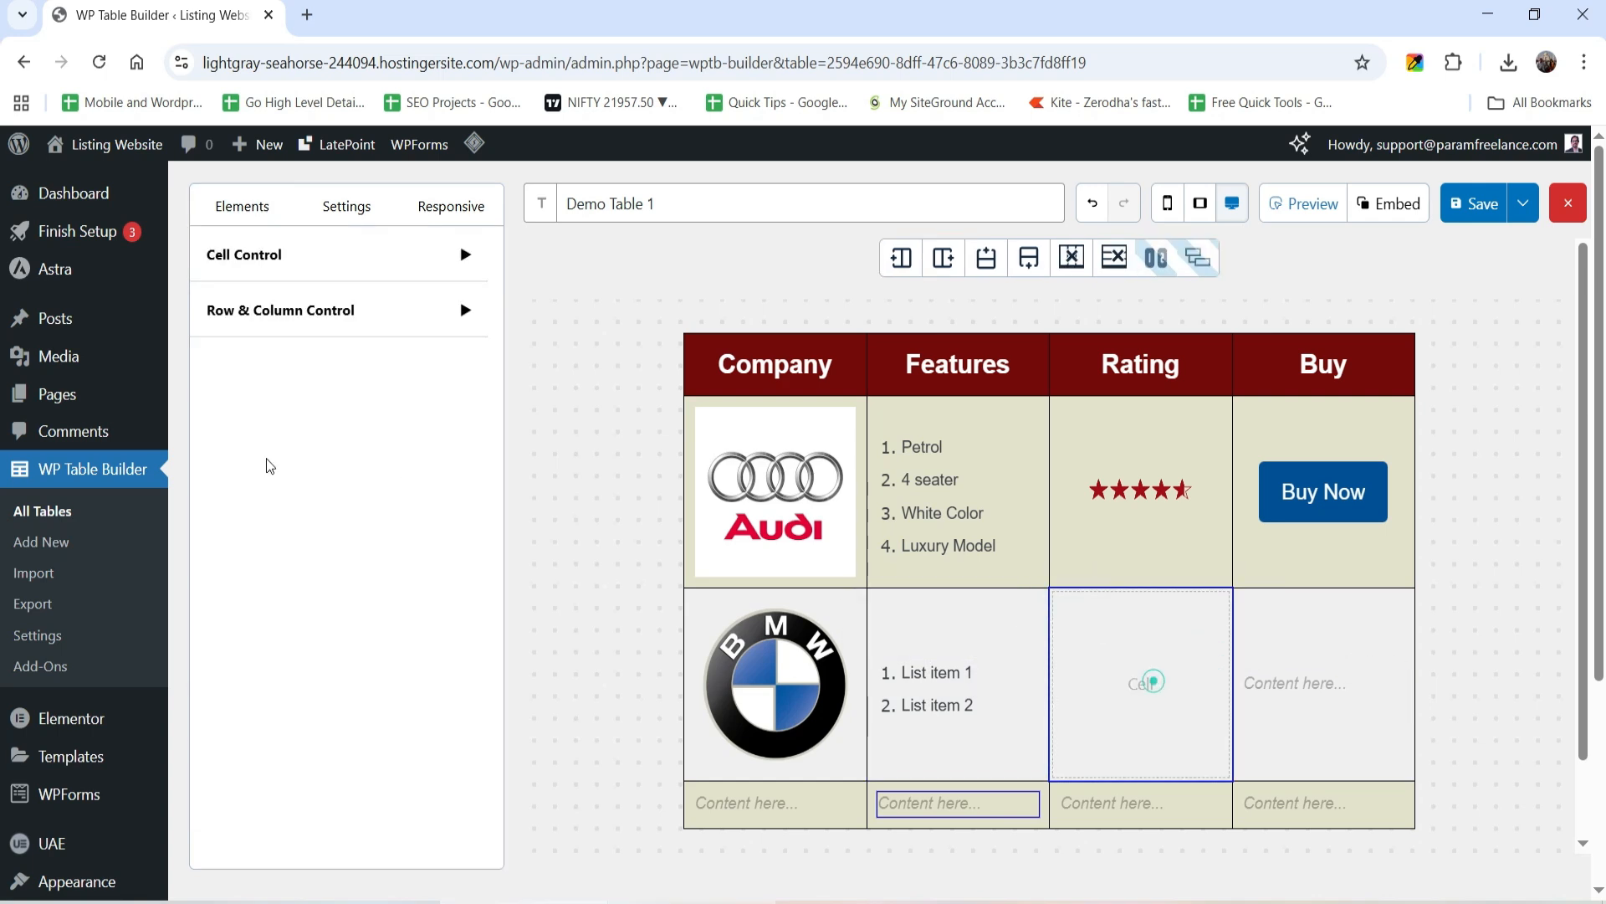
{"action": "left_click", "coordinate": [257, 222]}
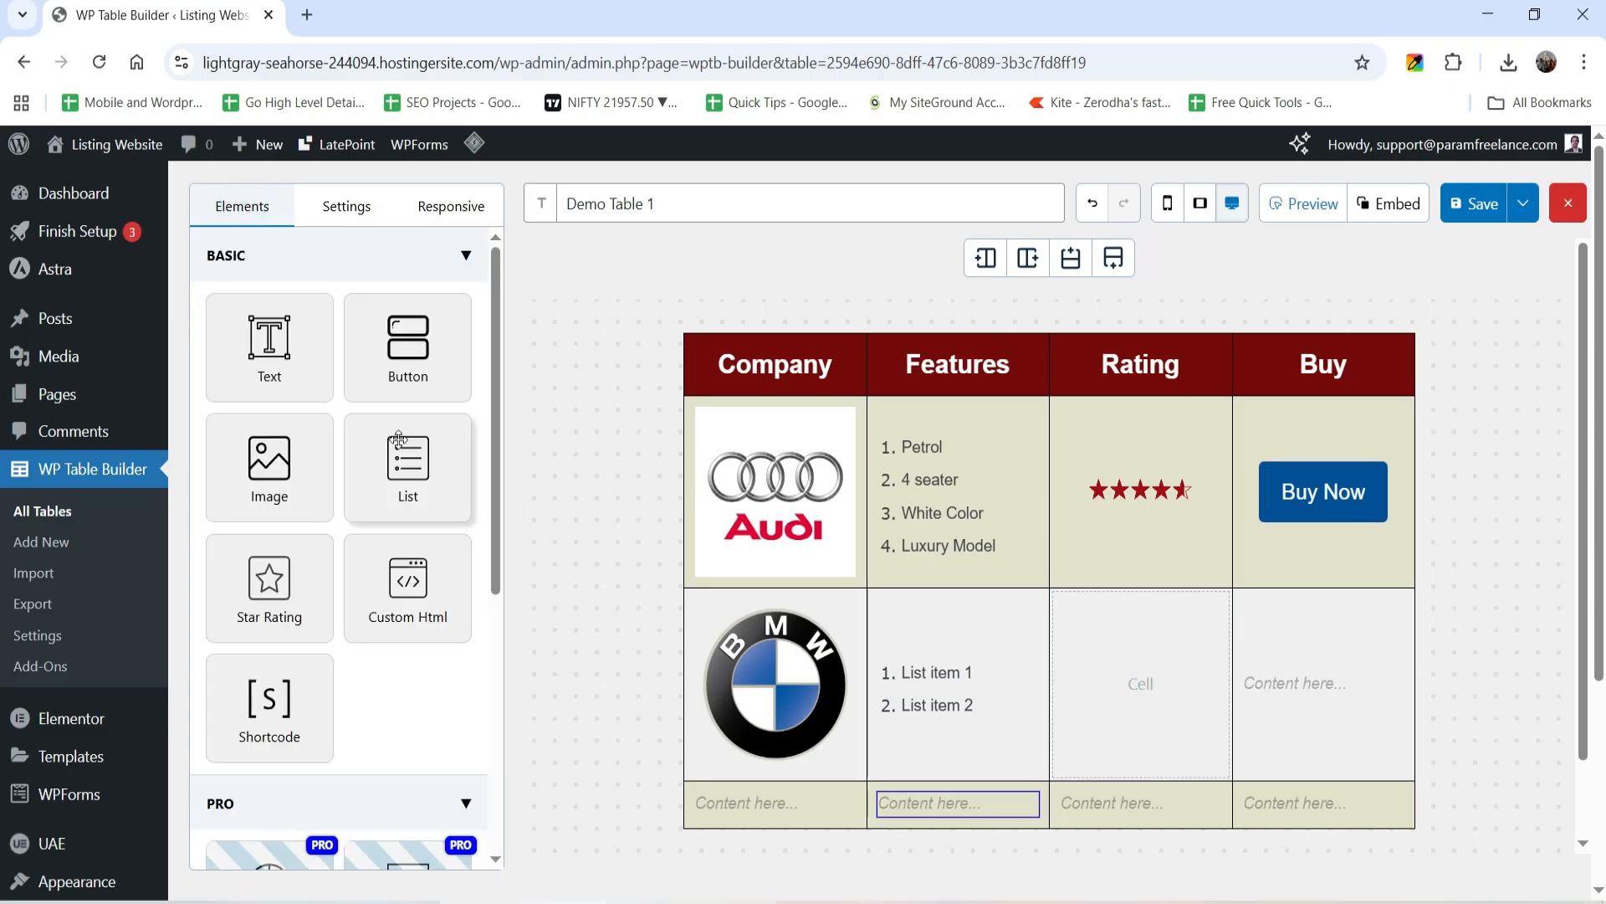
{"action": "left_click_drag", "start_coordinate": [269, 601], "coordinate": [1163, 697]}
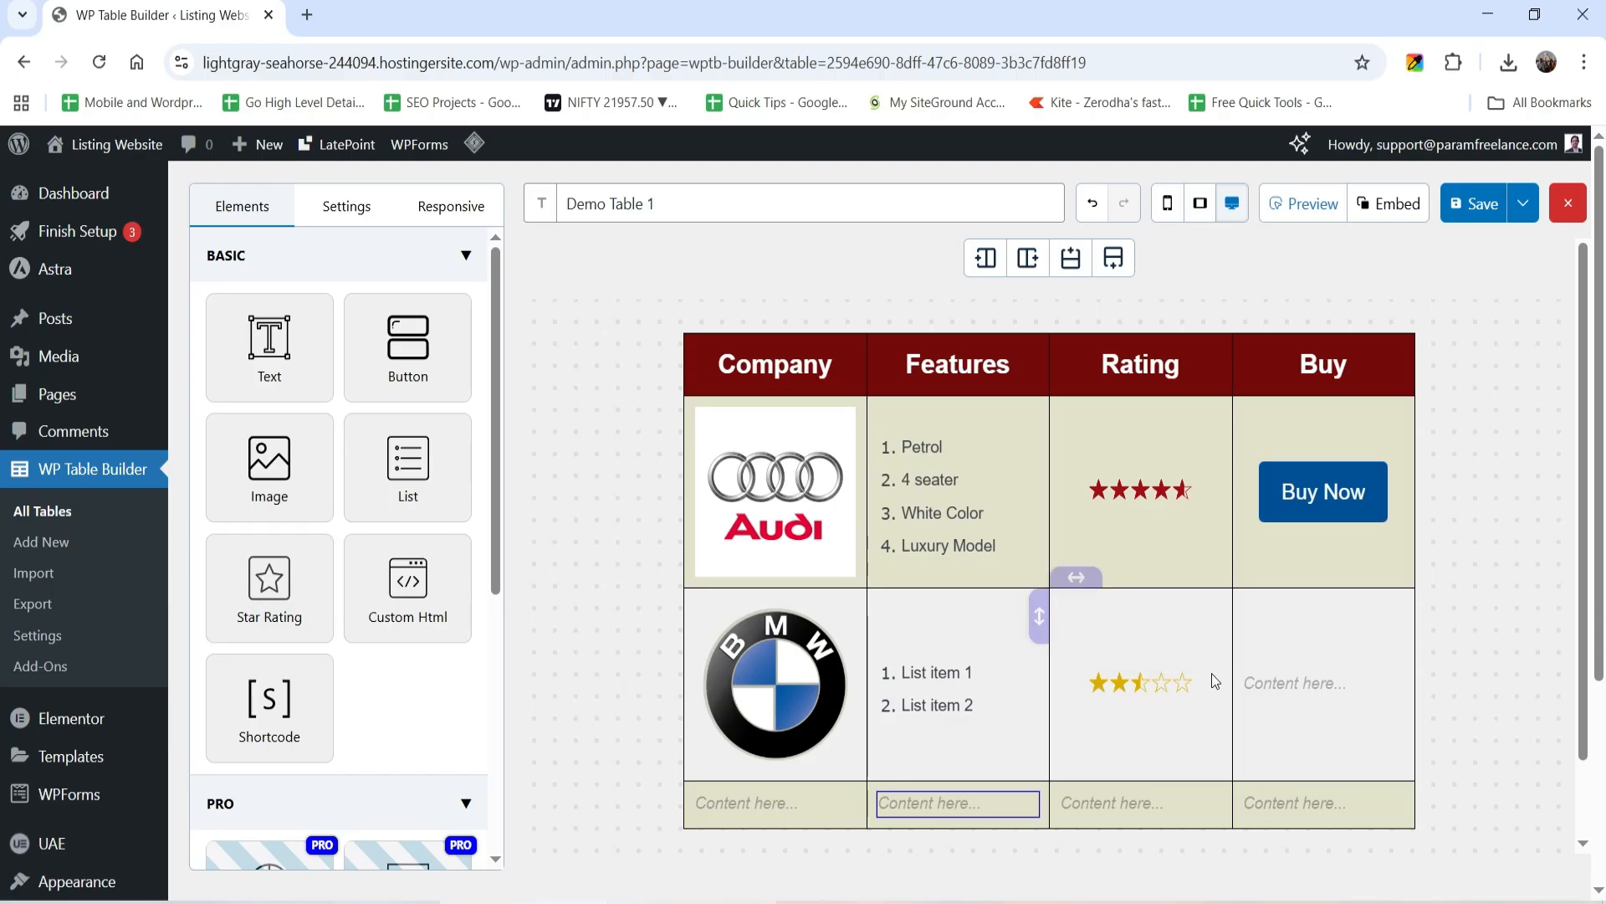
Step: Set the BMW star rating's color to dark navy blue and its rating value to 4
{"action": "left_click", "coordinate": [1124, 682]}
{"action": "left_click", "coordinate": [455, 699]}
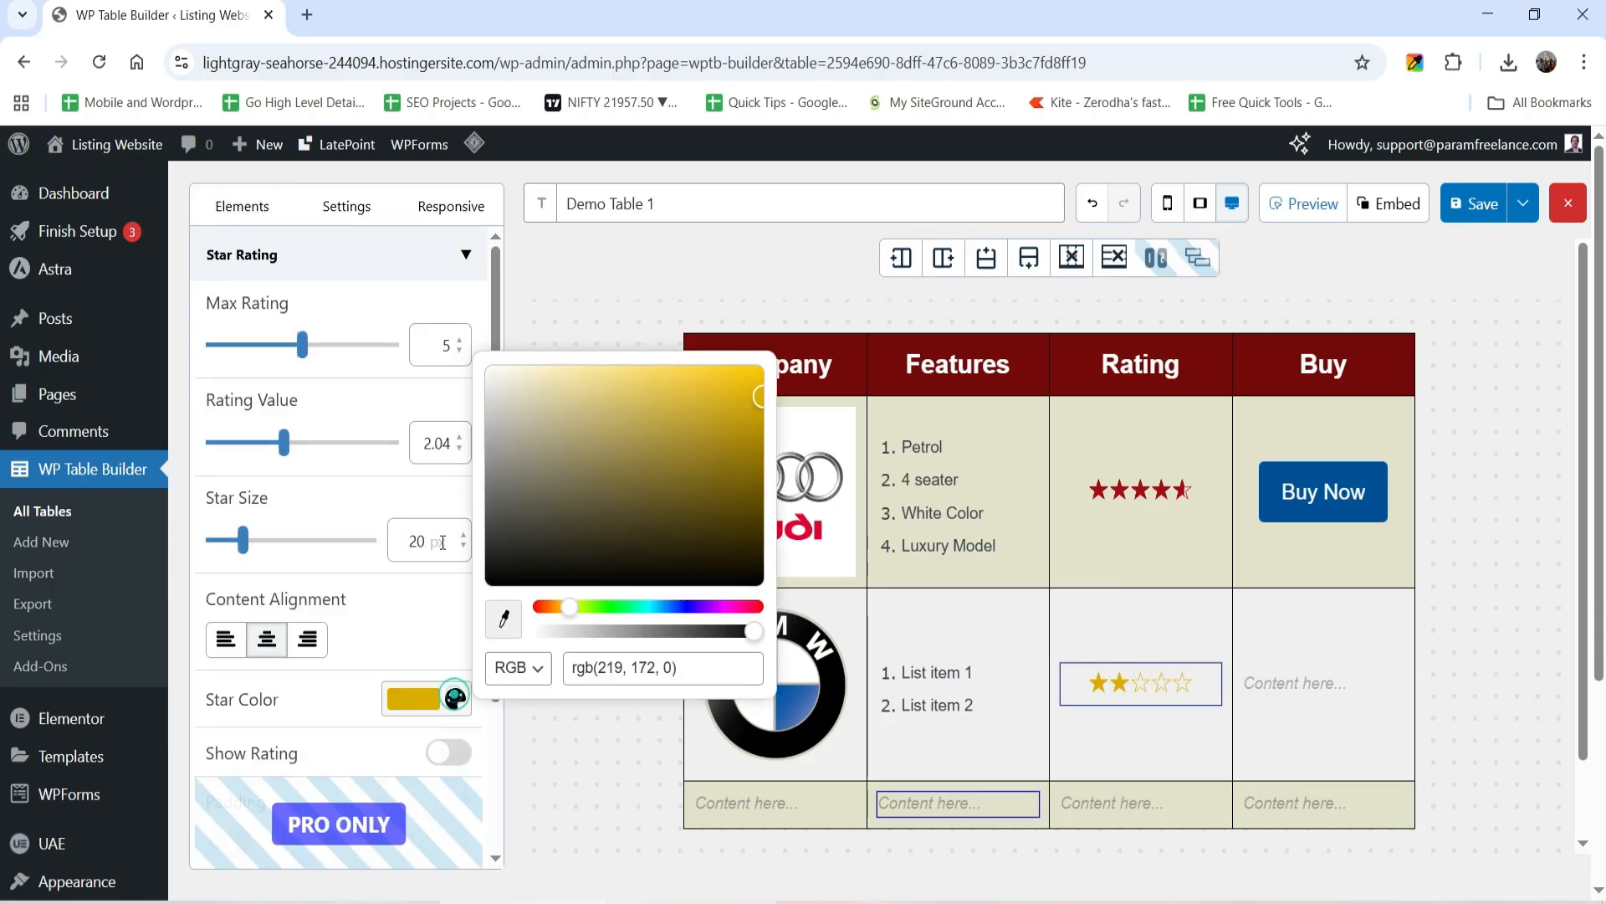
{"action": "left_click", "coordinate": [728, 542]}
{"action": "left_click", "coordinate": [689, 606]}
{"action": "left_click_drag", "start_coordinate": [728, 544], "coordinate": [751, 503]}
{"action": "double_click", "coordinate": [448, 442]}
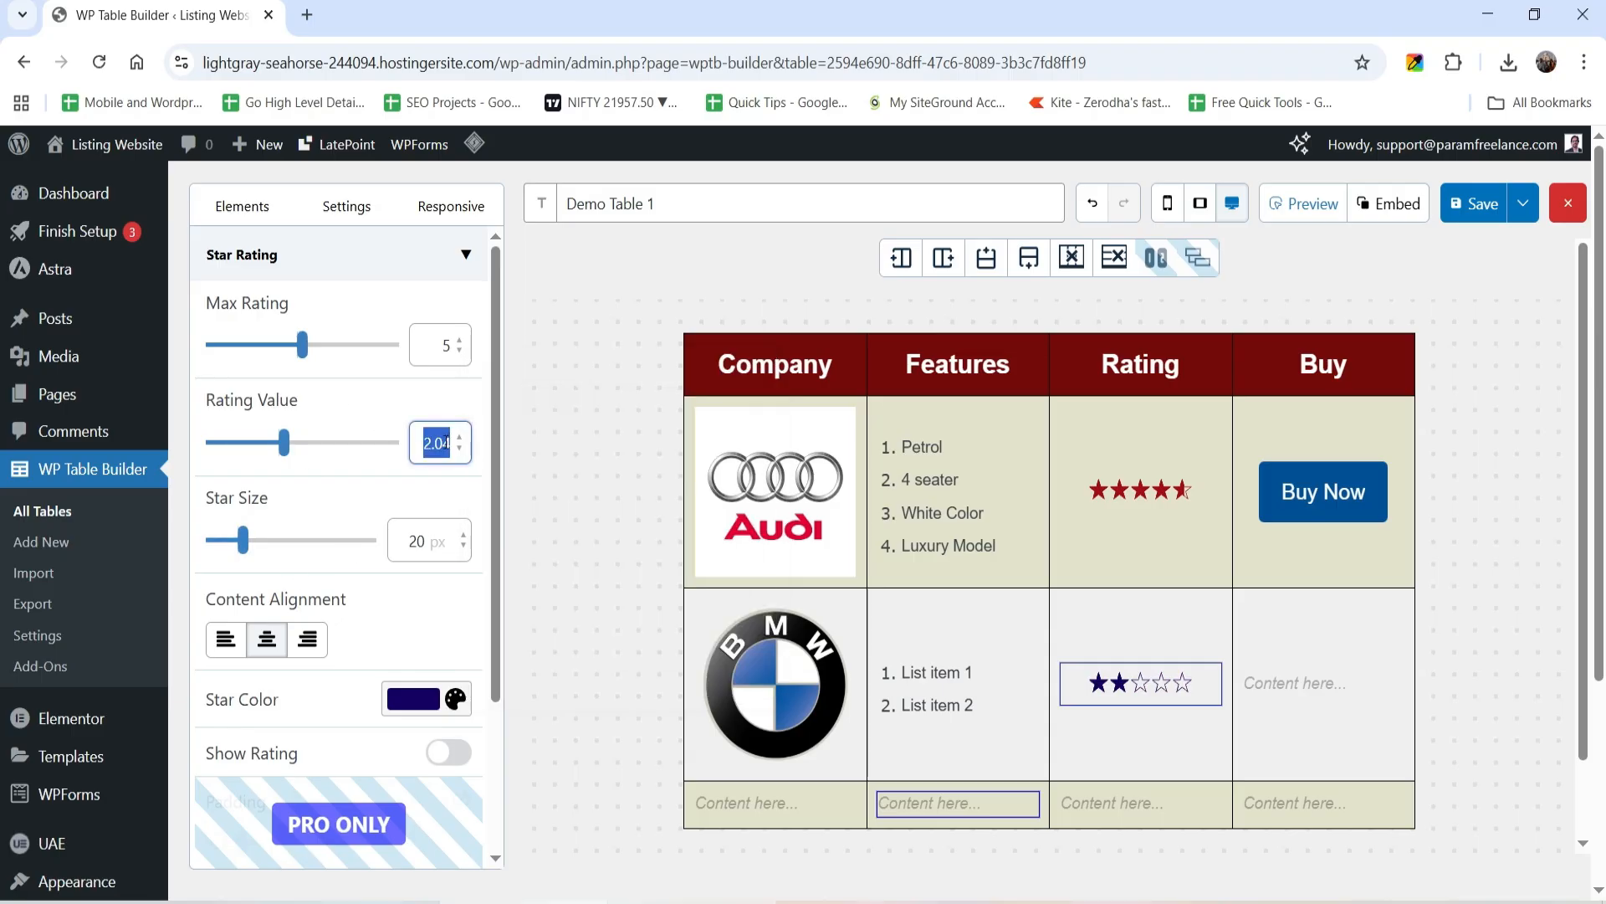
{"action": "type", "text": "4"}
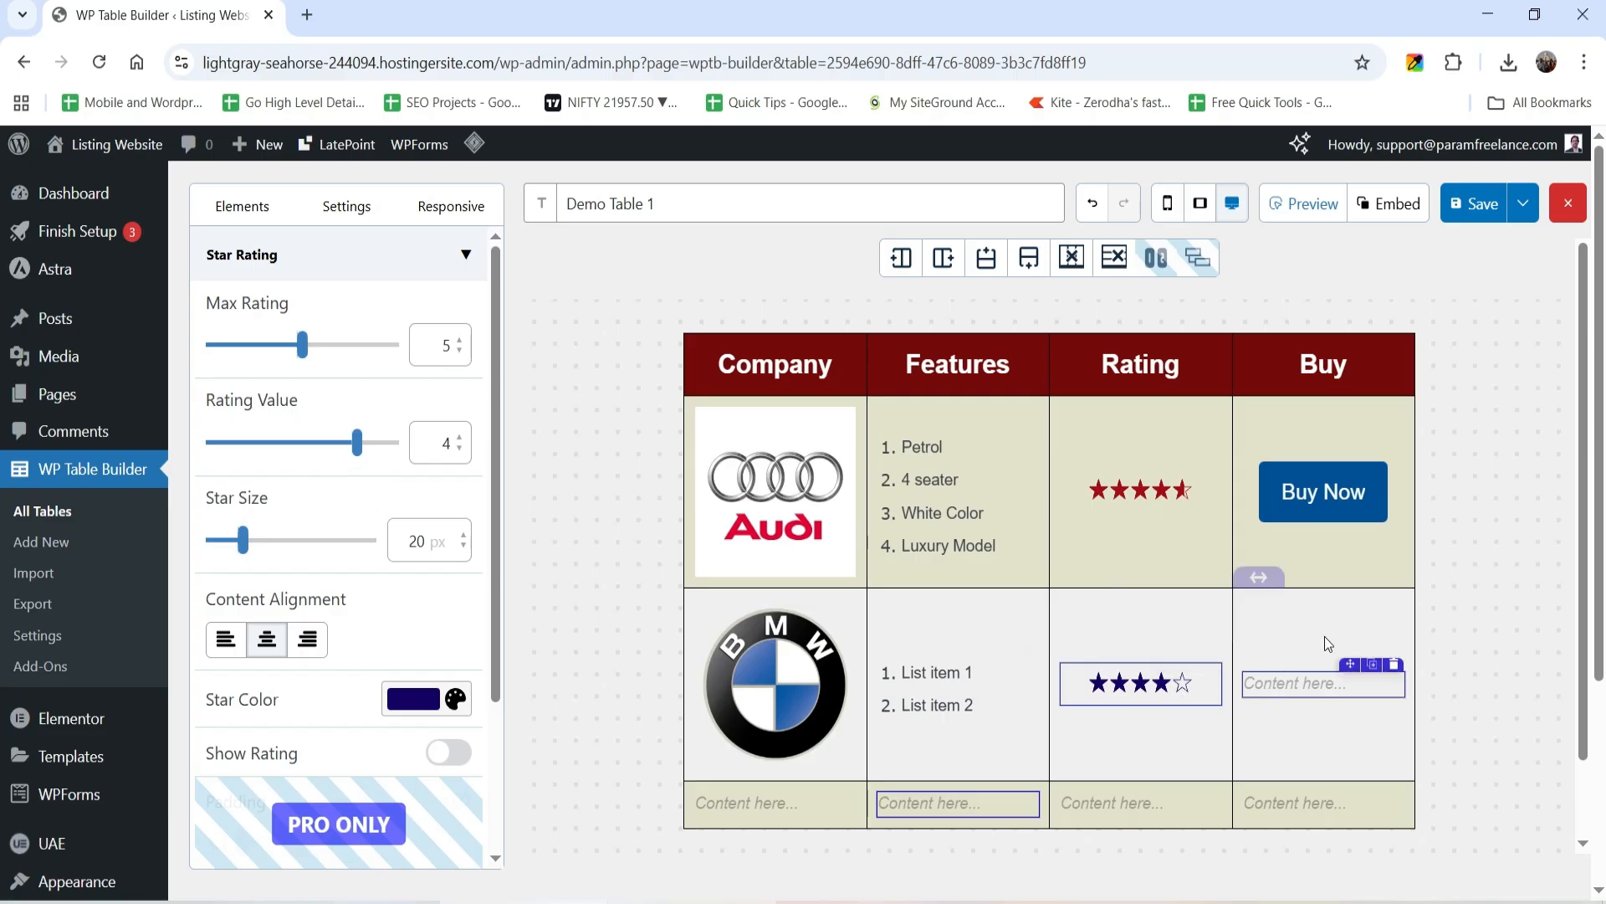
Step: Duplicate the Audi row's "Buy Now" button into the BMW row's Buy cell and delete the text placeholder there
{"action": "left_click", "coordinate": [1372, 462]}
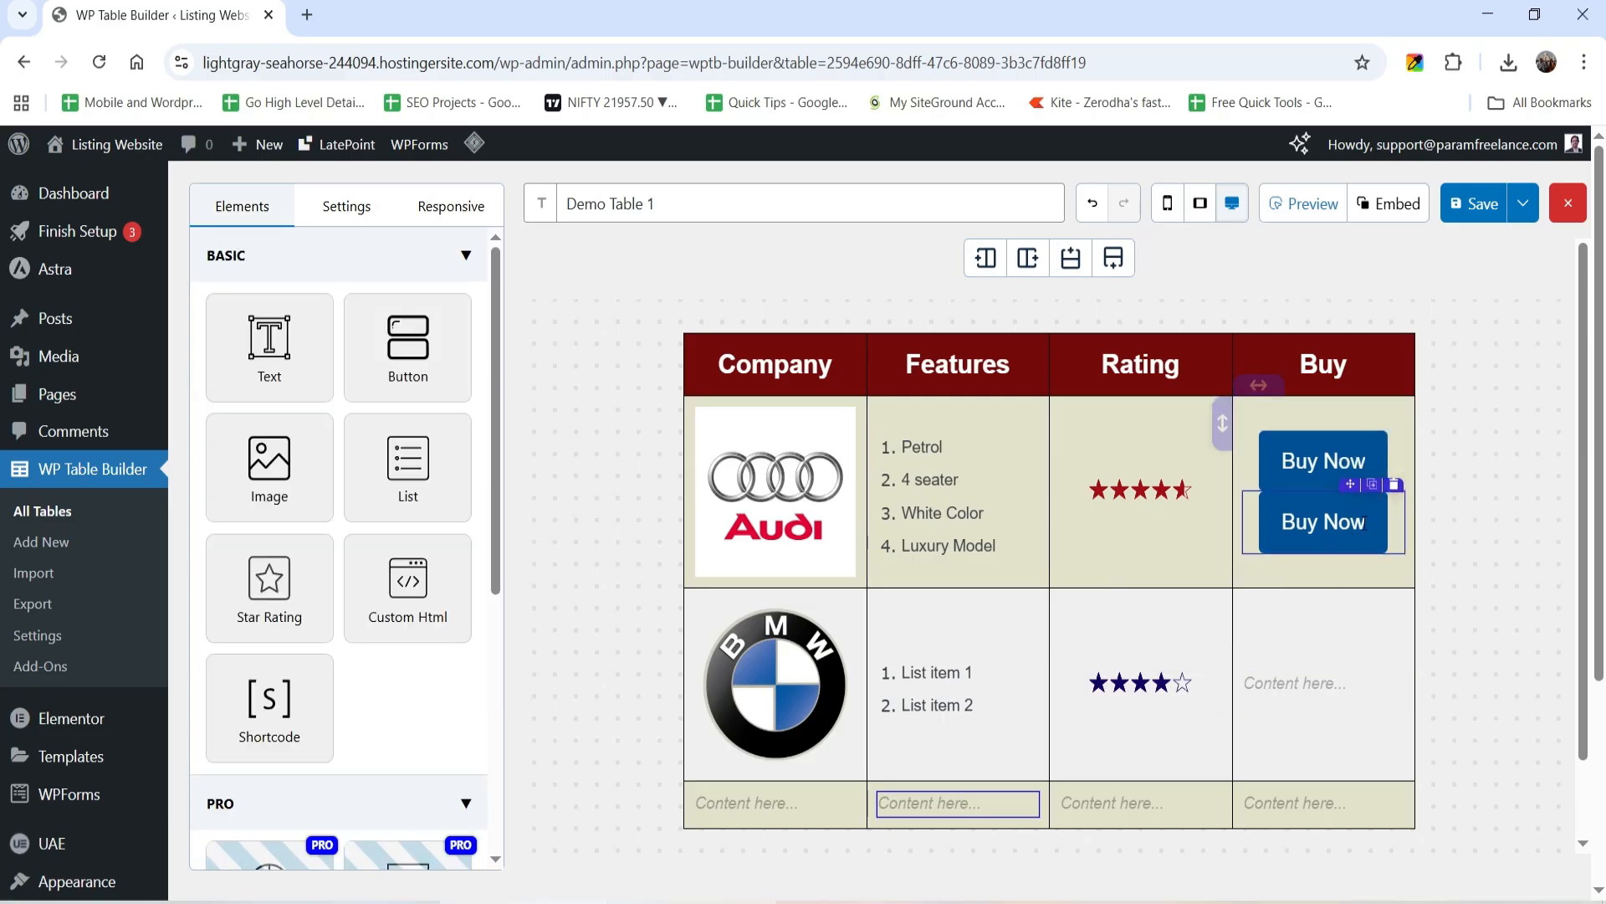
{"action": "left_click_drag", "start_coordinate": [1351, 483], "coordinate": [1346, 682]}
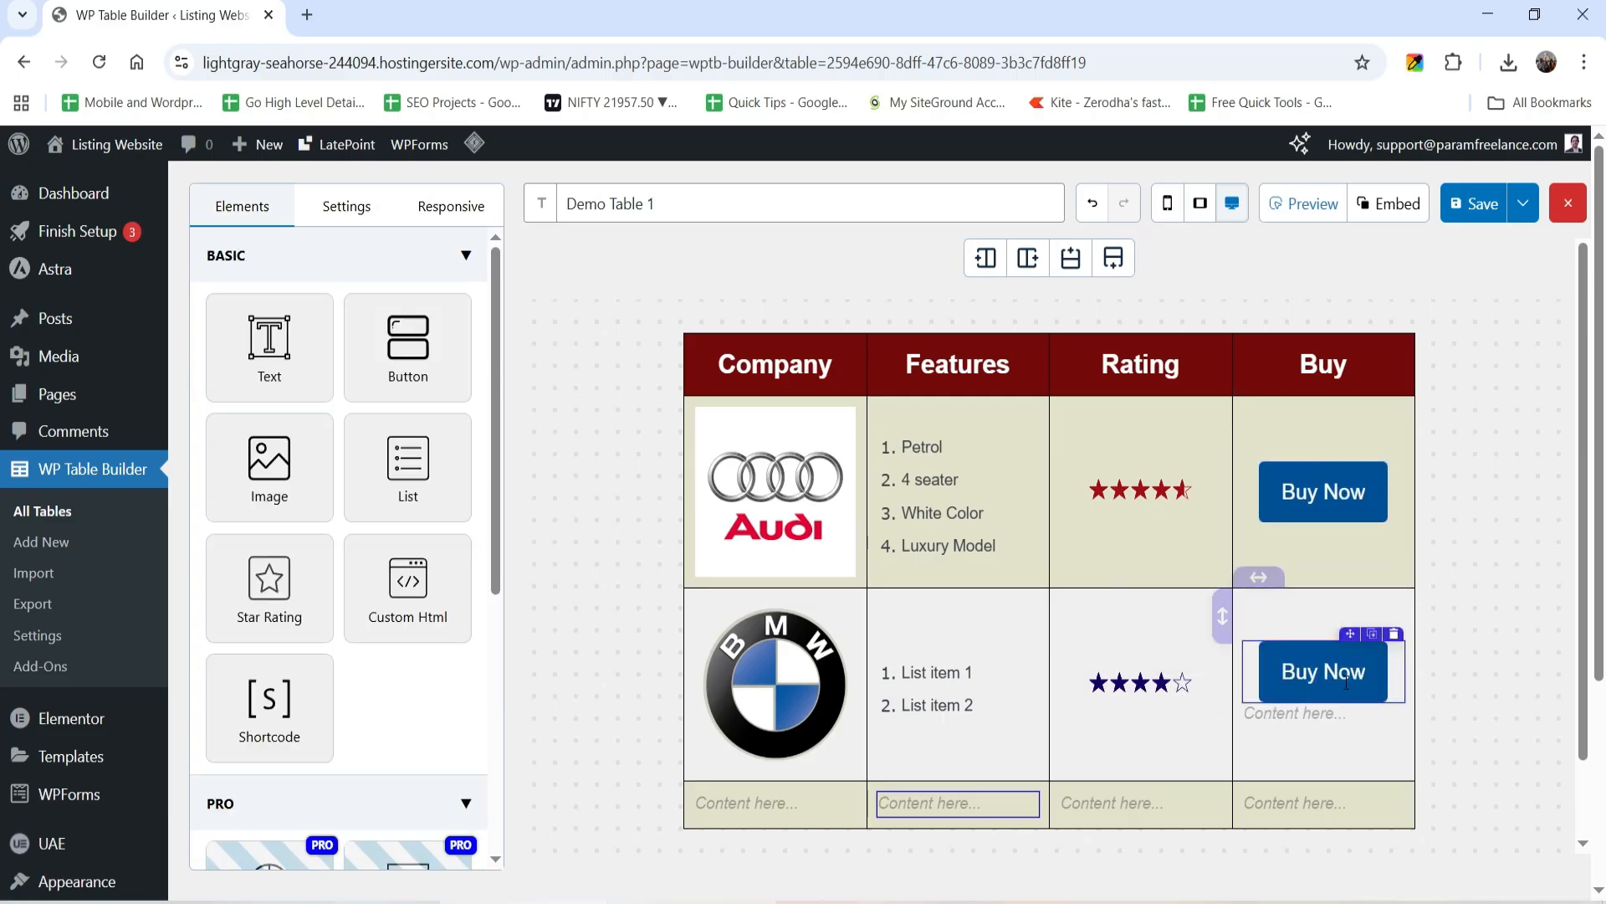
{"action": "left_click", "coordinate": [1394, 695]}
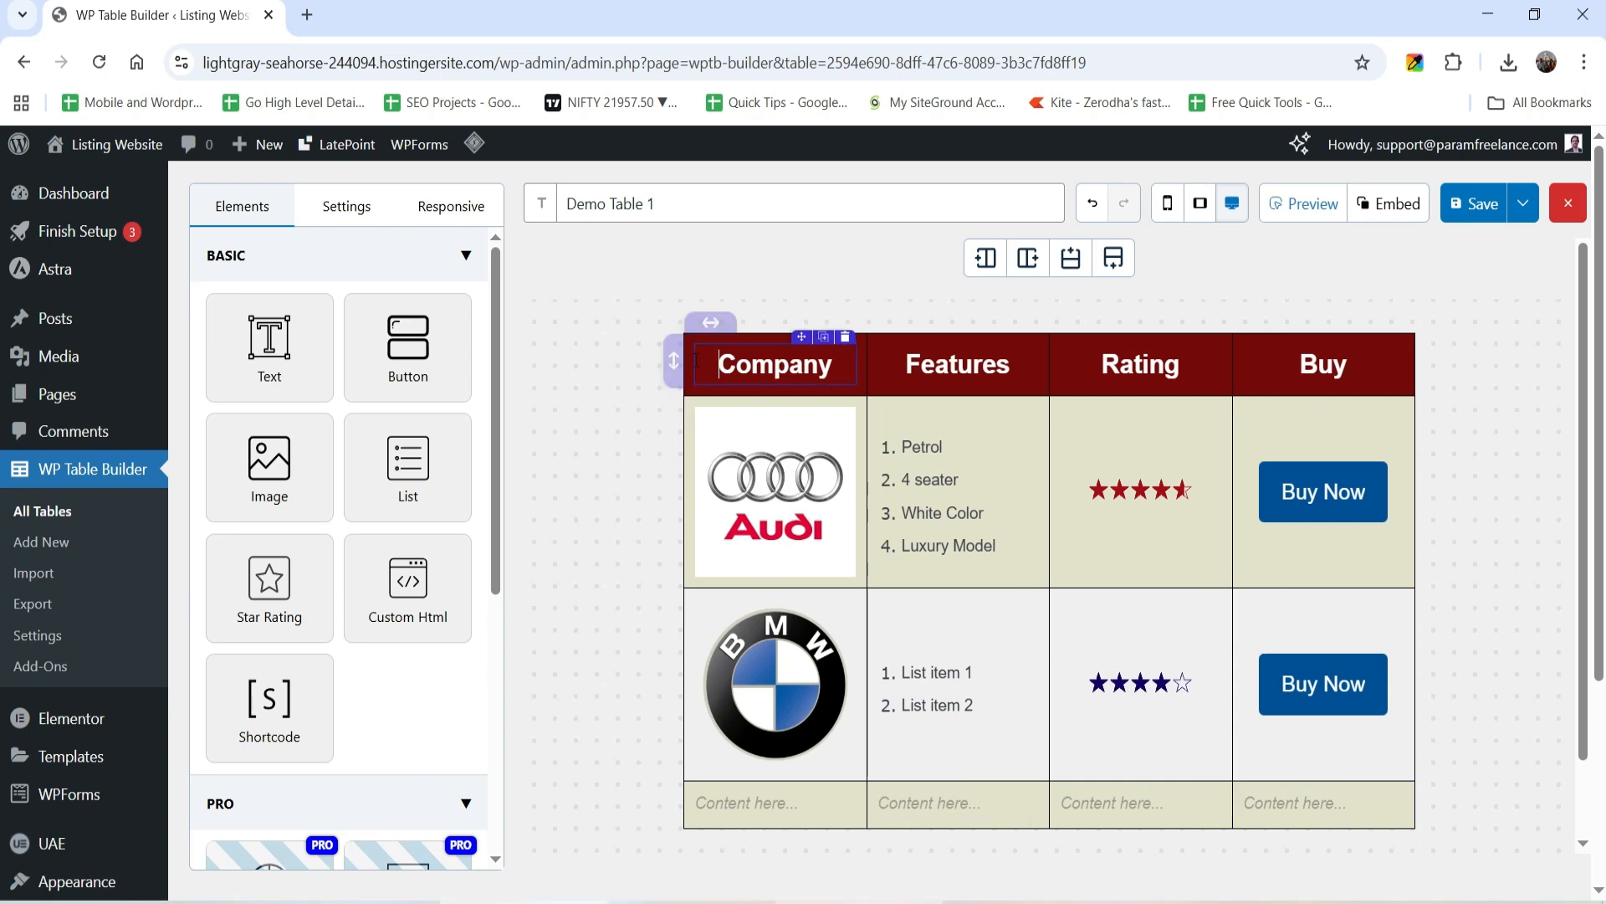
Step: Delete the empty last row below the BMW row
{"action": "left_click", "coordinate": [718, 368]}
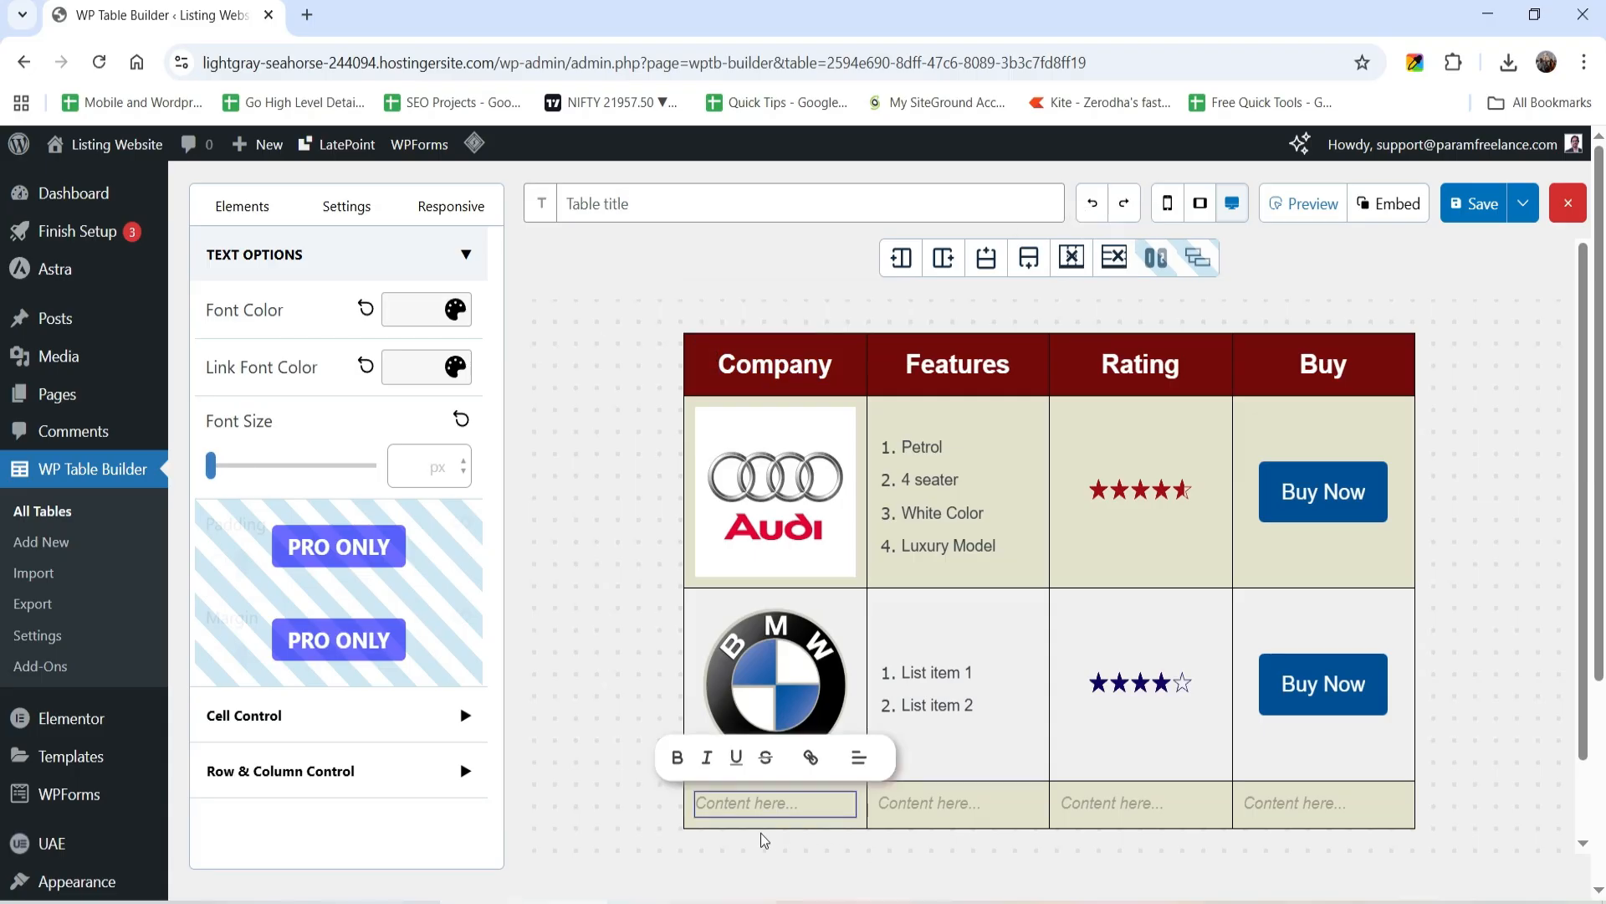
{"action": "left_click", "coordinate": [689, 821]}
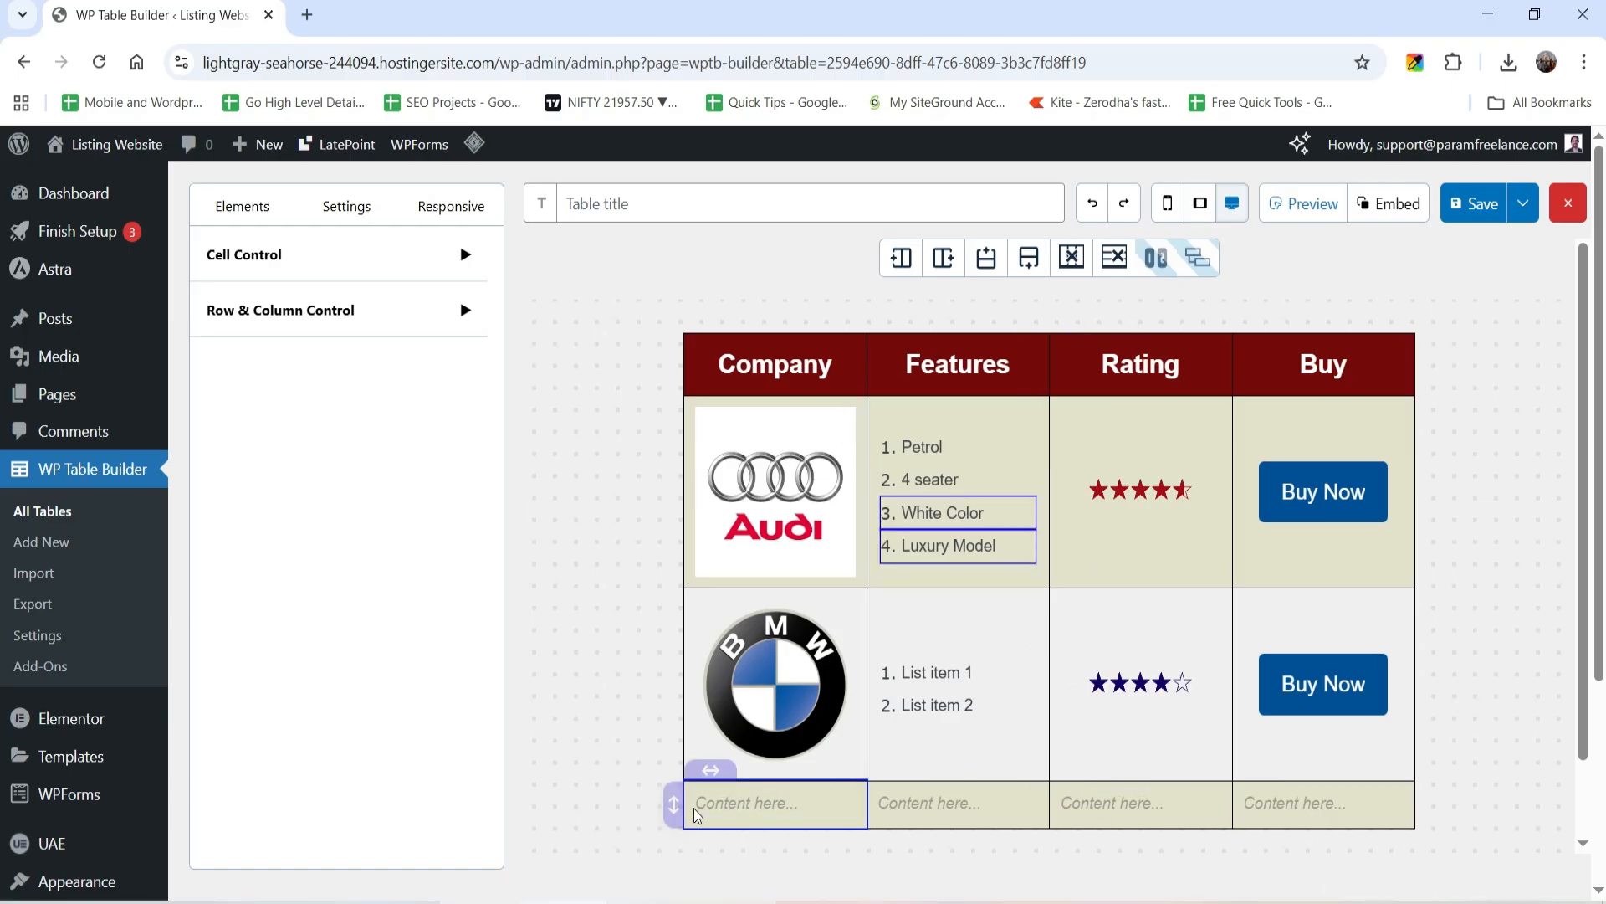
{"action": "left_click", "coordinate": [1114, 259]}
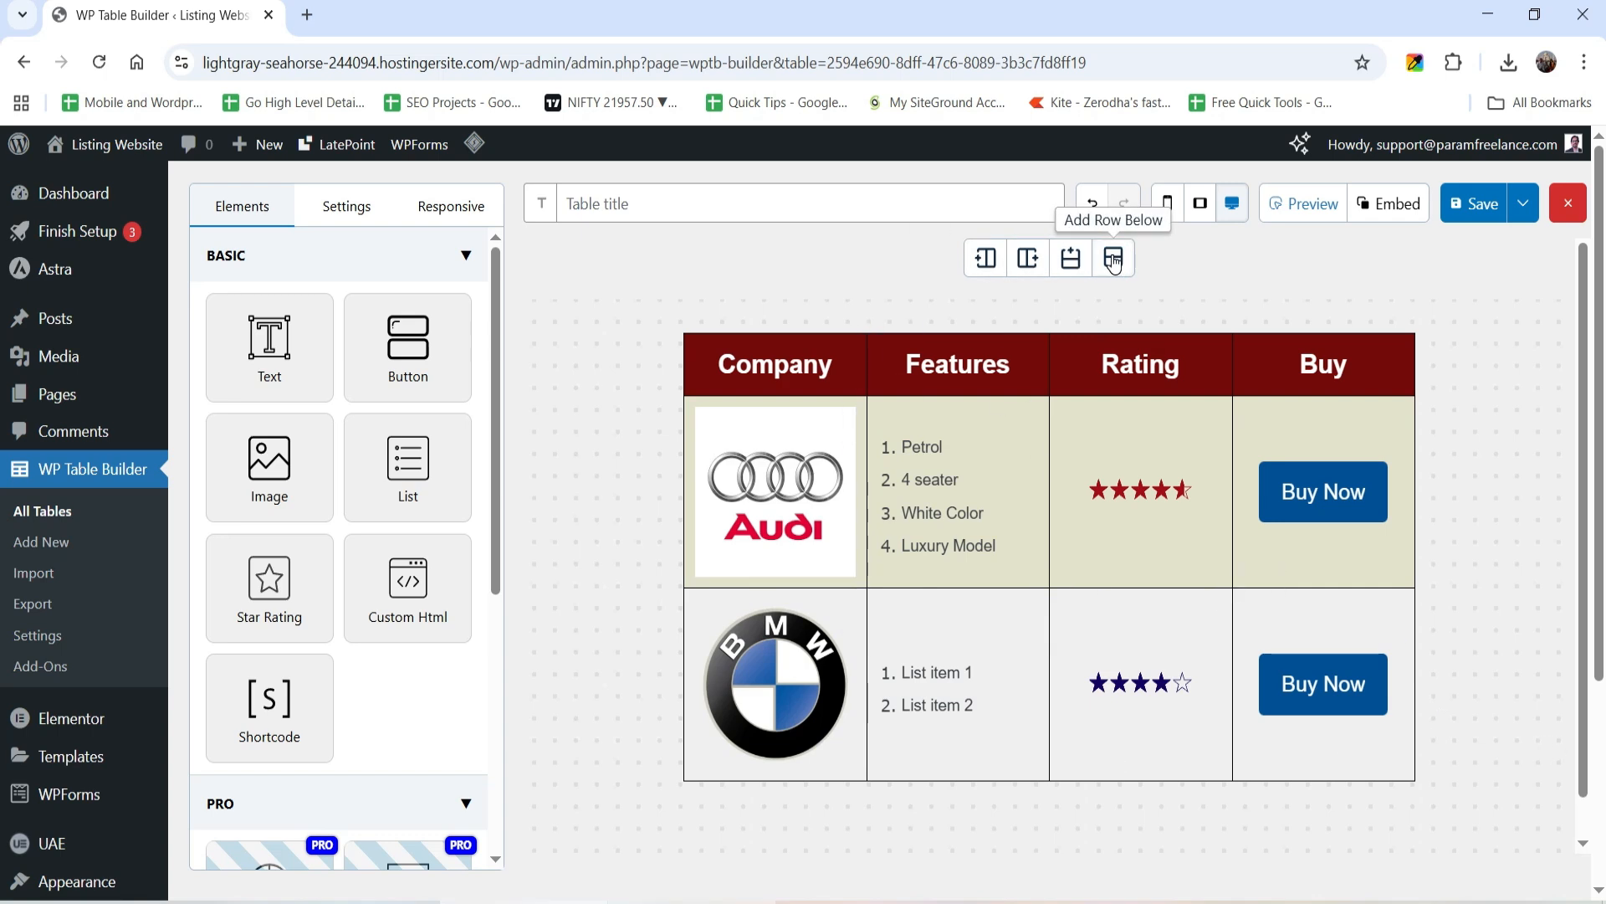
Step: Add an empty row below the BMW row and delete it again
{"action": "left_click", "coordinate": [1112, 259]}
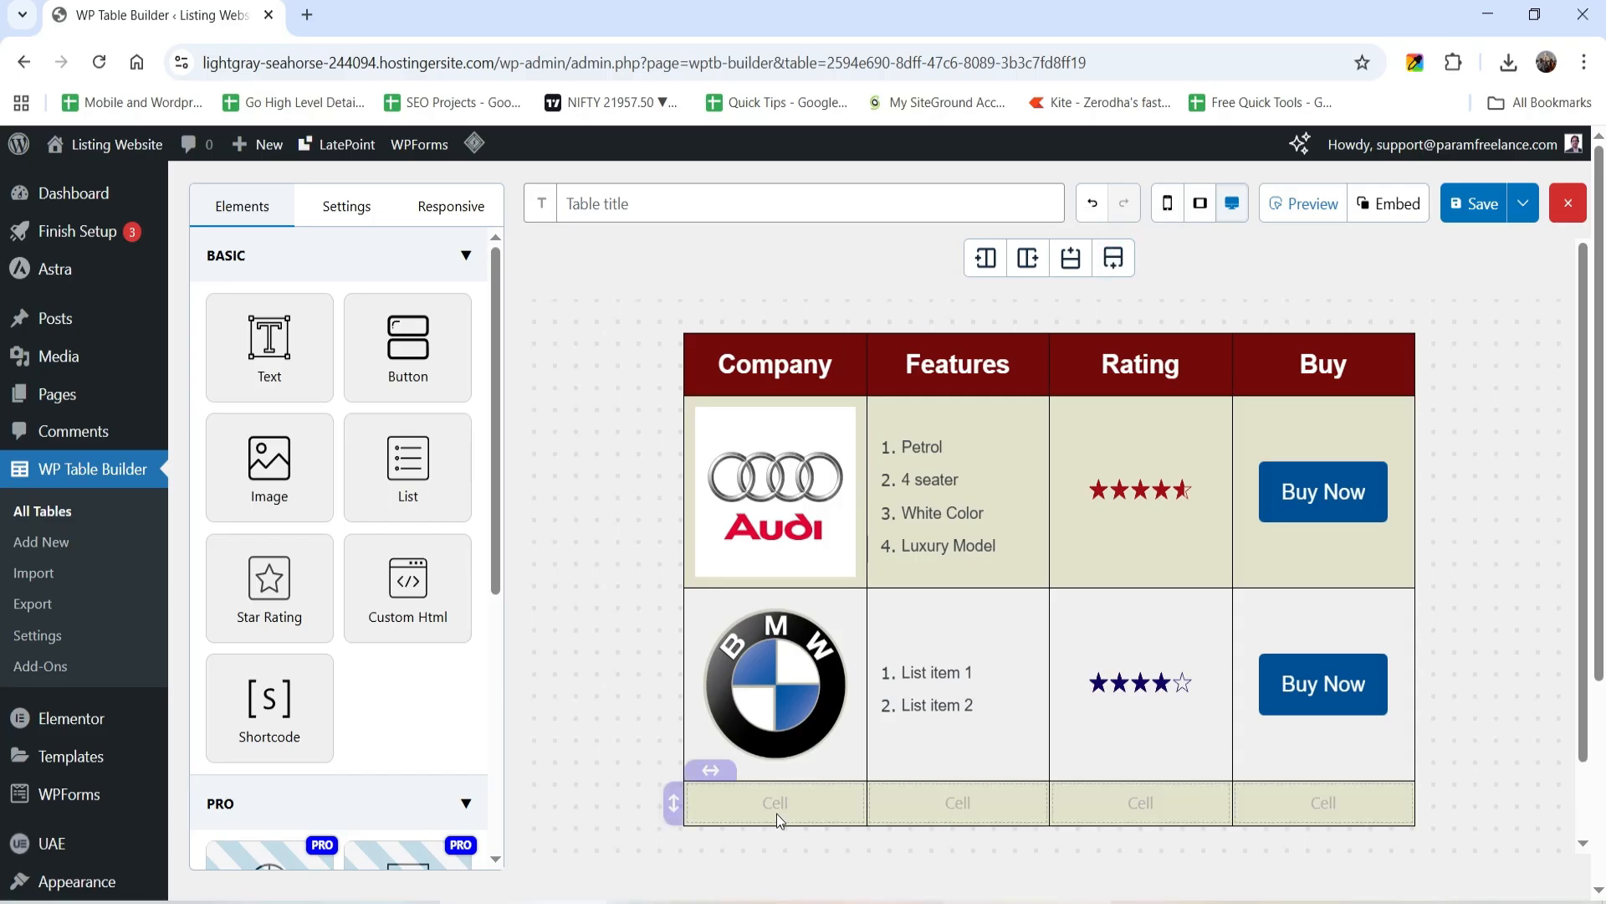
{"action": "left_click", "coordinate": [694, 806]}
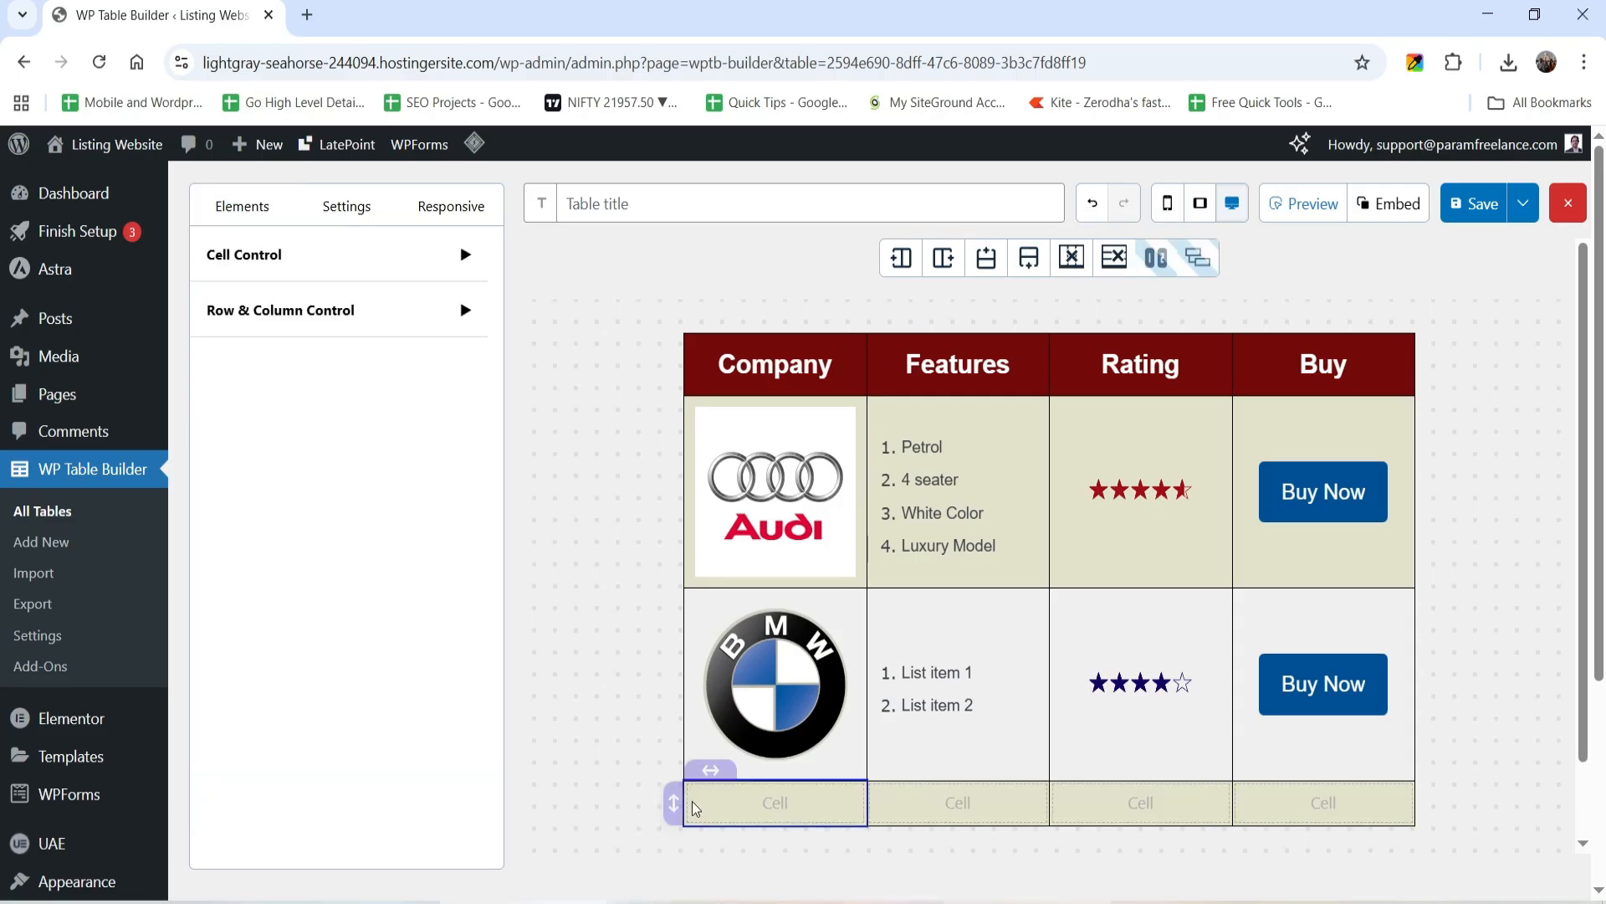
{"action": "left_click", "coordinate": [1114, 257]}
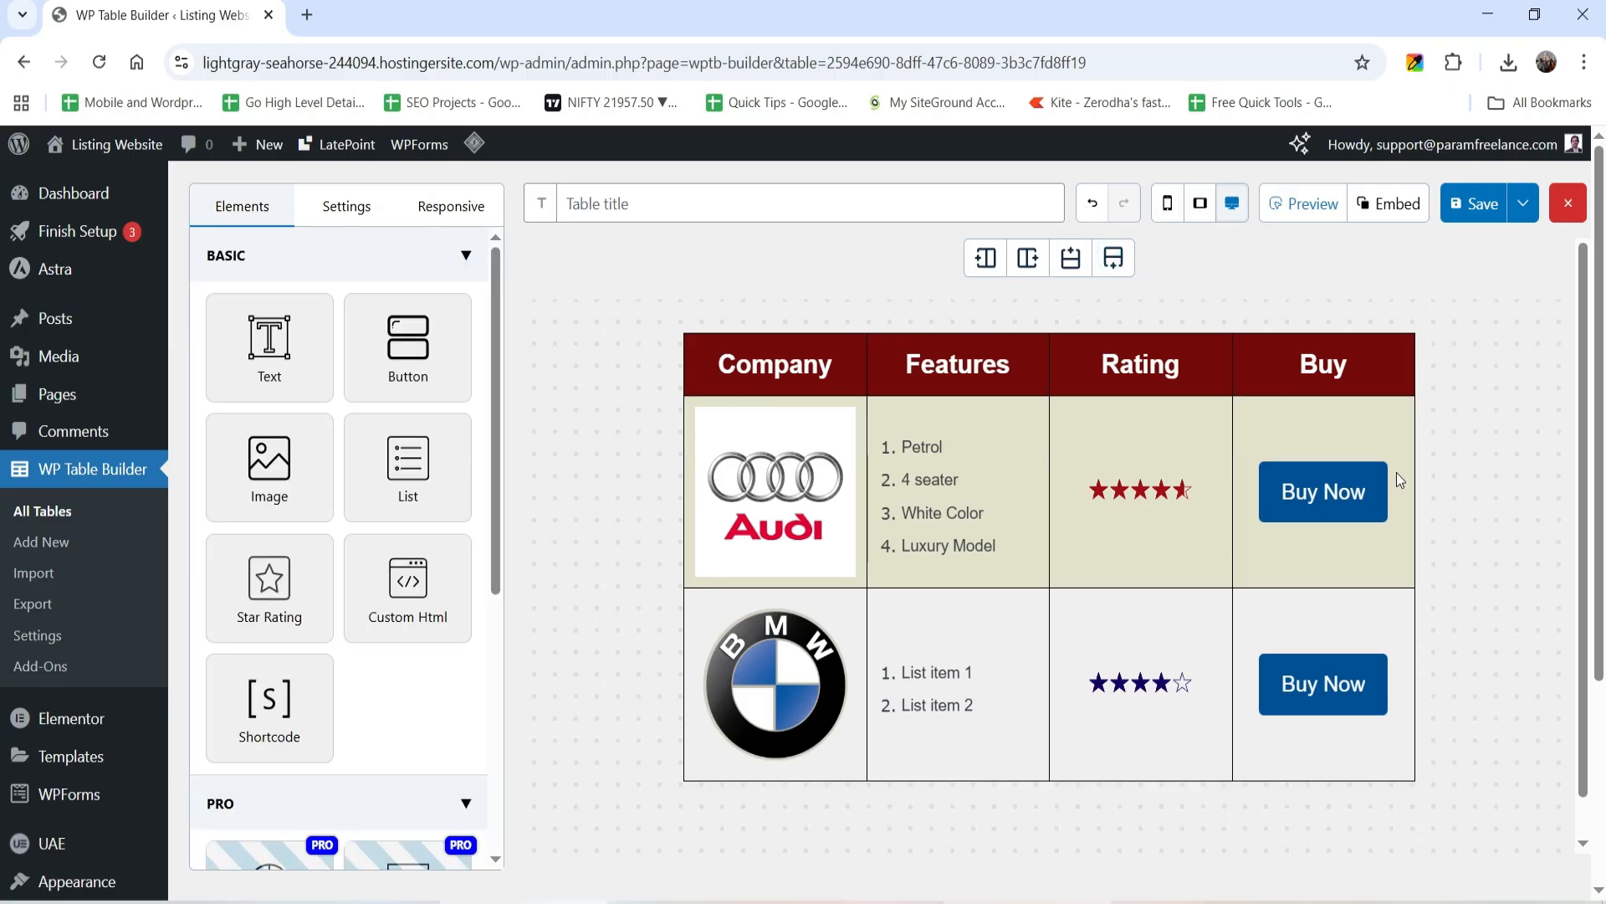
Step: Review the table's general, border, background and scroll settings
{"action": "left_click", "coordinate": [346, 206]}
{"action": "left_click", "coordinate": [356, 256]}
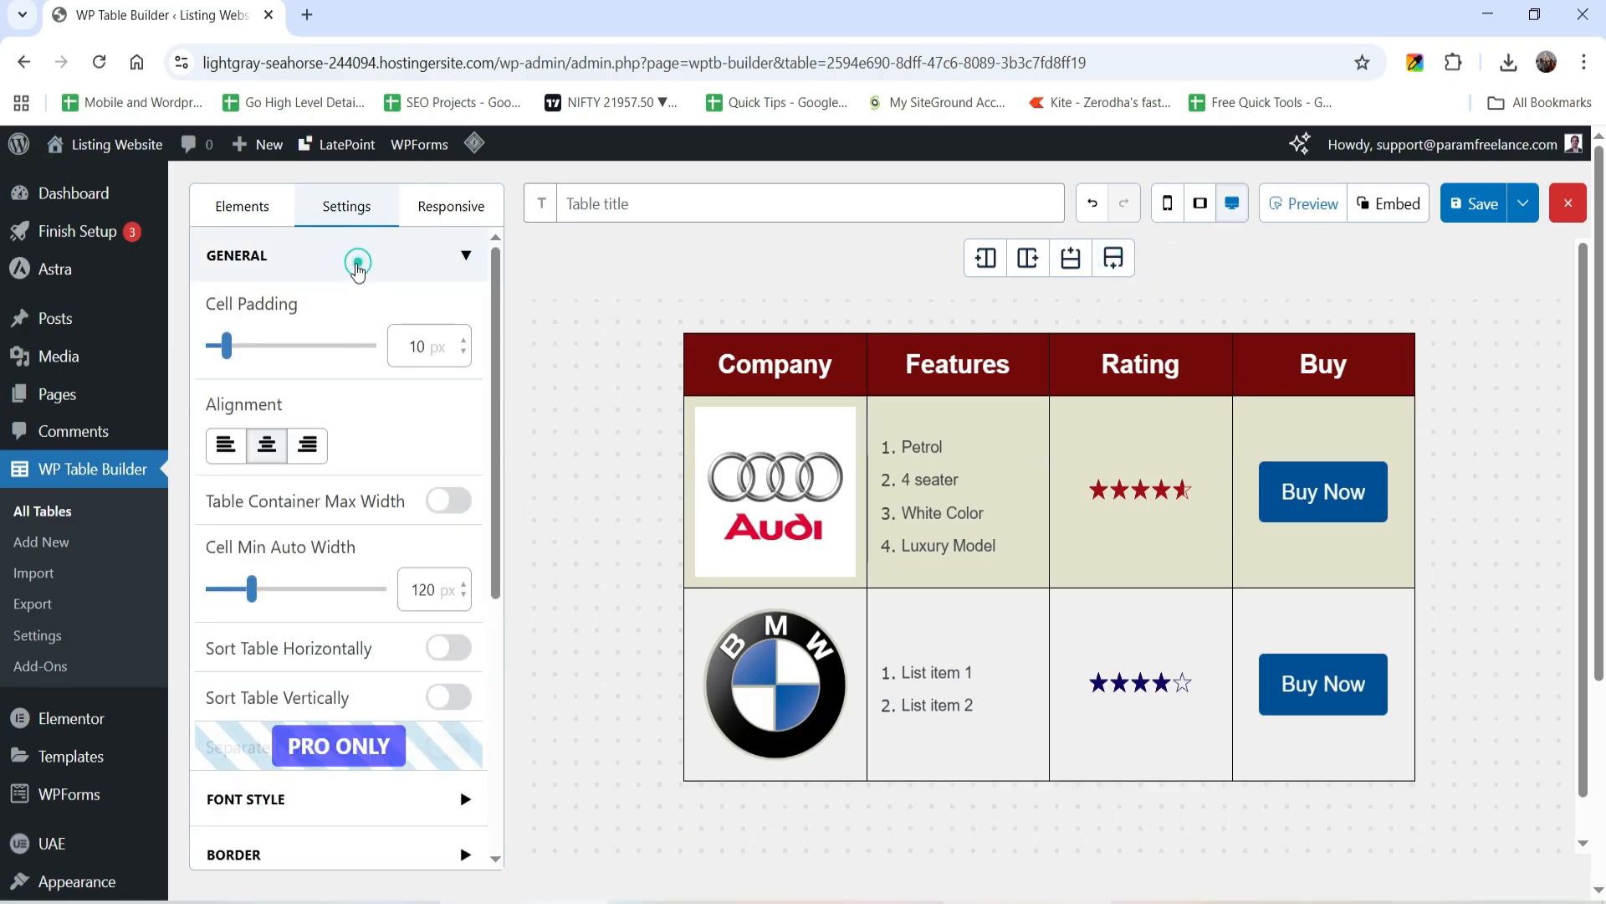
{"action": "scroll", "coordinate": [350, 378], "scroll_direction": "down", "scroll_amount": 5}
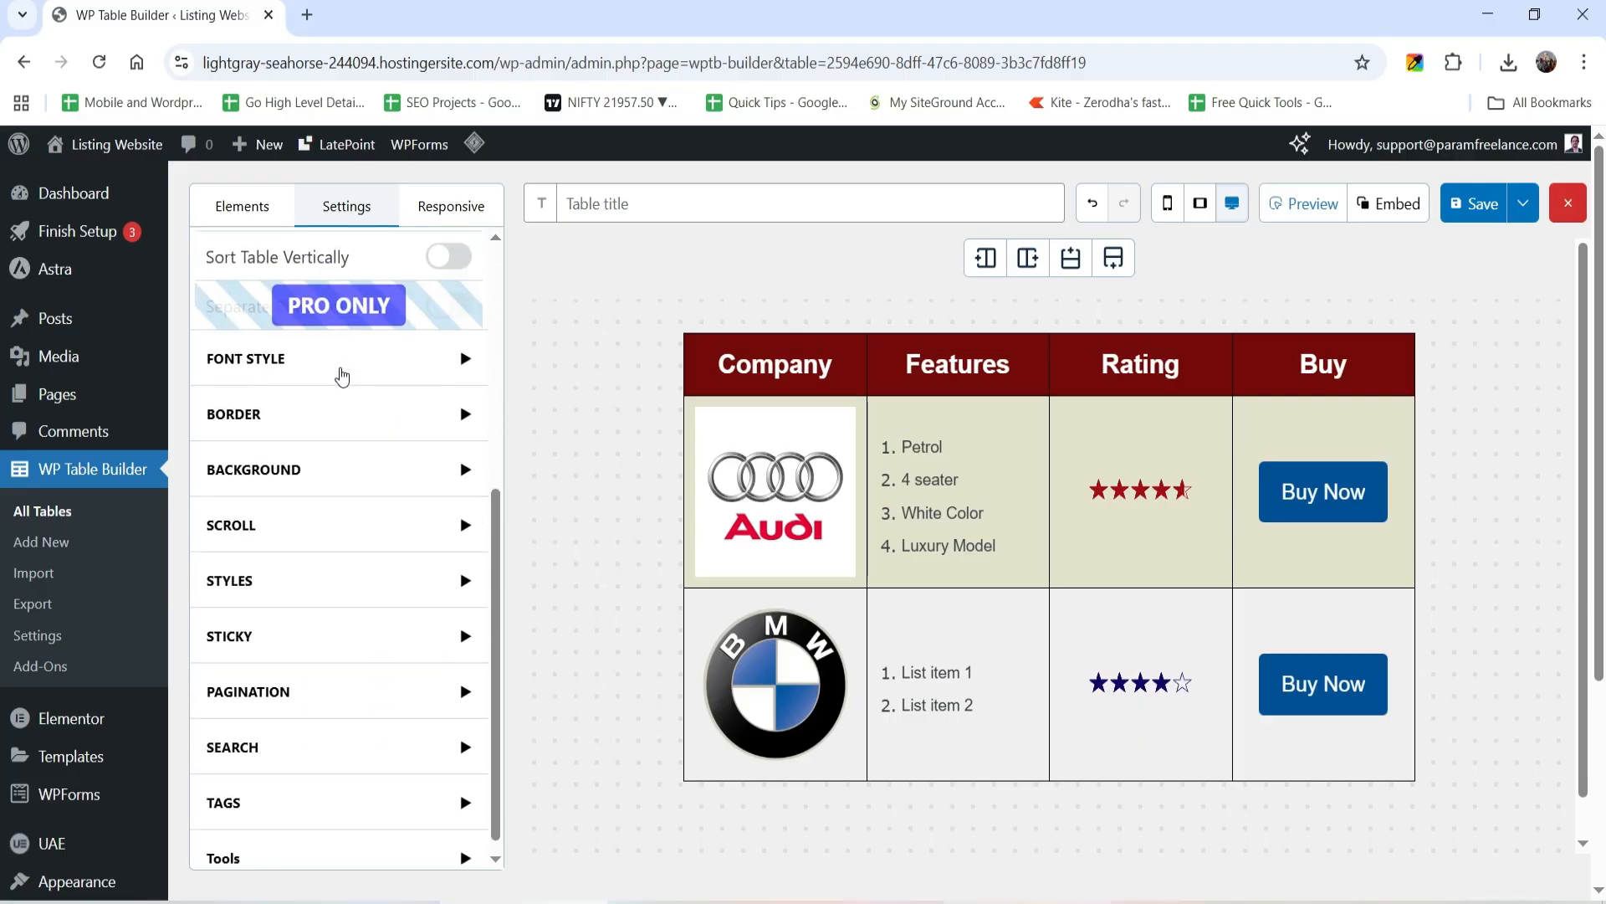
{"action": "left_click", "coordinate": [340, 413]}
{"action": "scroll", "coordinate": [301, 523], "scroll_direction": "down", "scroll_amount": 2}
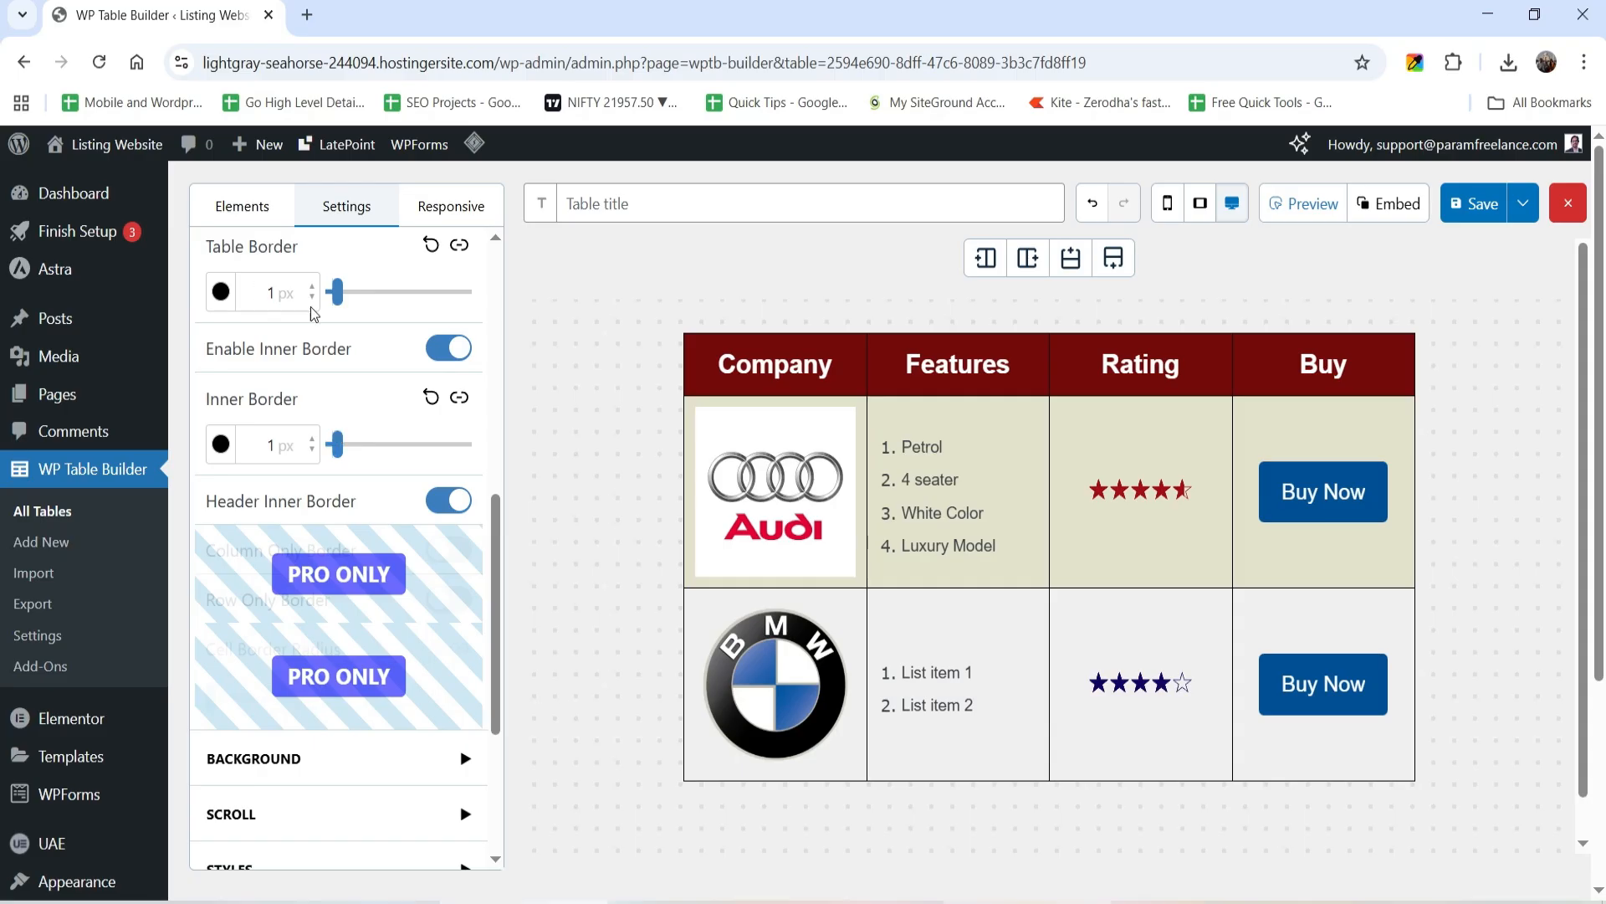
{"action": "scroll", "coordinate": [314, 314], "scroll_direction": "down", "scroll_amount": 4}
{"action": "left_click", "coordinate": [332, 541]}
{"action": "scroll", "coordinate": [328, 500], "scroll_direction": "down", "scroll_amount": 4}
{"action": "left_click", "coordinate": [293, 512]}
{"action": "scroll", "coordinate": [317, 469], "scroll_direction": "down", "scroll_amount": 1}
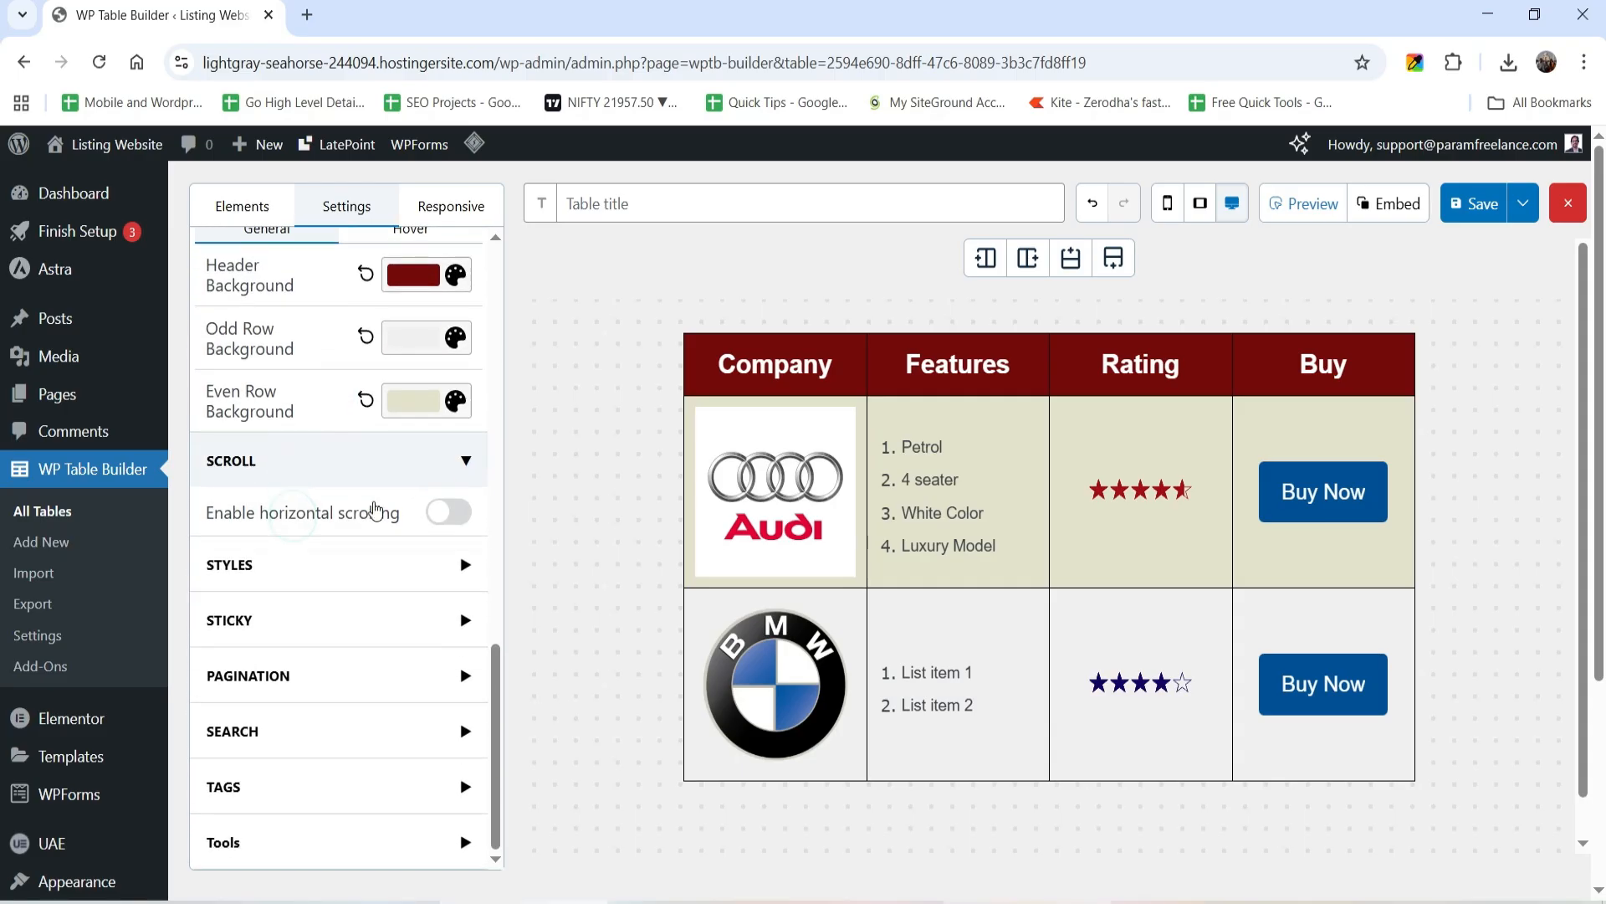
Step: Review the table's styles, sticky, pagination and search settings
{"action": "scroll", "coordinate": [326, 518], "scroll_direction": "down", "scroll_amount": 1}
{"action": "left_click", "coordinate": [301, 456]}
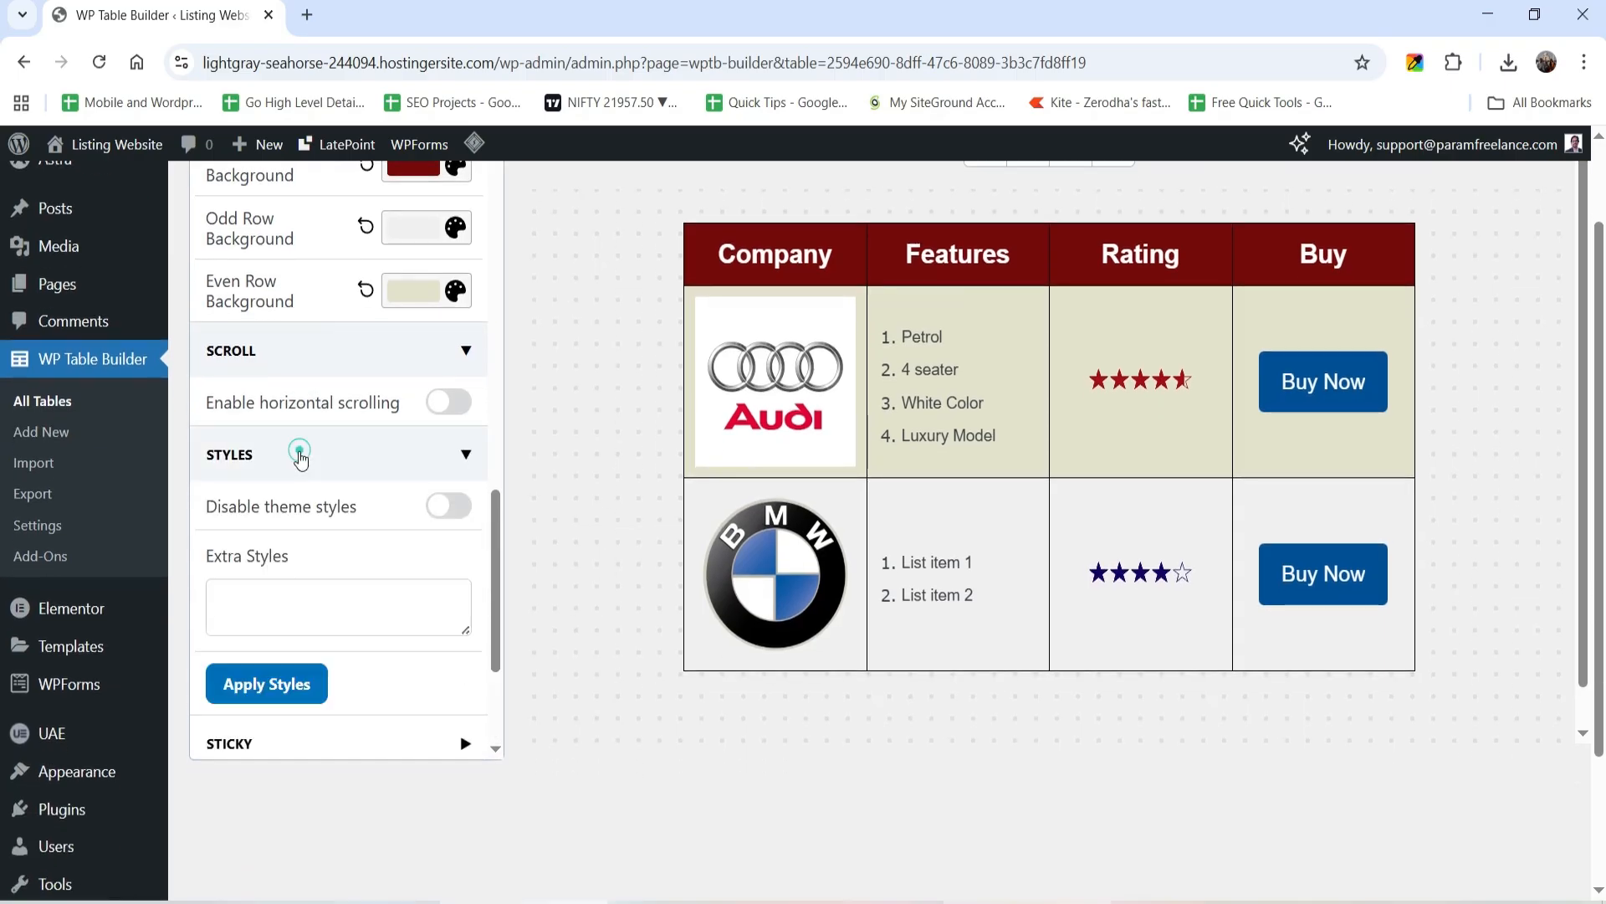
{"action": "scroll", "coordinate": [299, 452], "scroll_direction": "down", "scroll_amount": 3}
{"action": "left_click", "coordinate": [293, 525]}
{"action": "scroll", "coordinate": [384, 488], "scroll_direction": "down", "scroll_amount": 1}
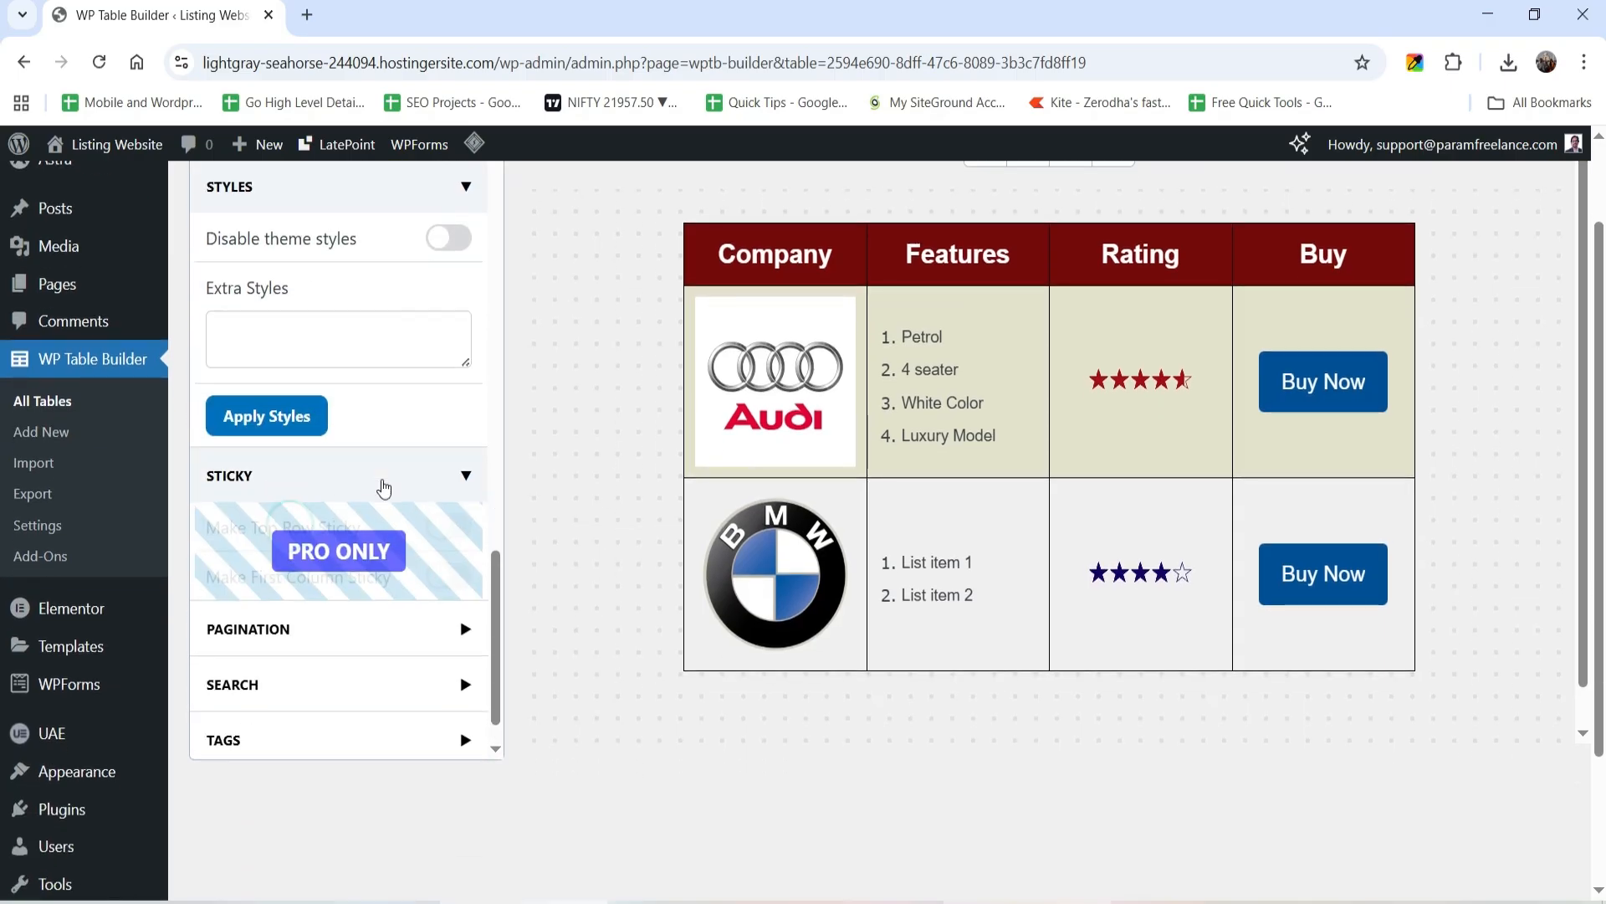
{"action": "scroll", "coordinate": [384, 487], "scroll_direction": "down", "scroll_amount": 1}
{"action": "left_click", "coordinate": [272, 569]}
{"action": "scroll", "coordinate": [314, 520], "scroll_direction": "down", "scroll_amount": 2}
{"action": "left_click", "coordinate": [240, 626]}
{"action": "scroll", "coordinate": [276, 628], "scroll_direction": "down", "scroll_amount": 3}
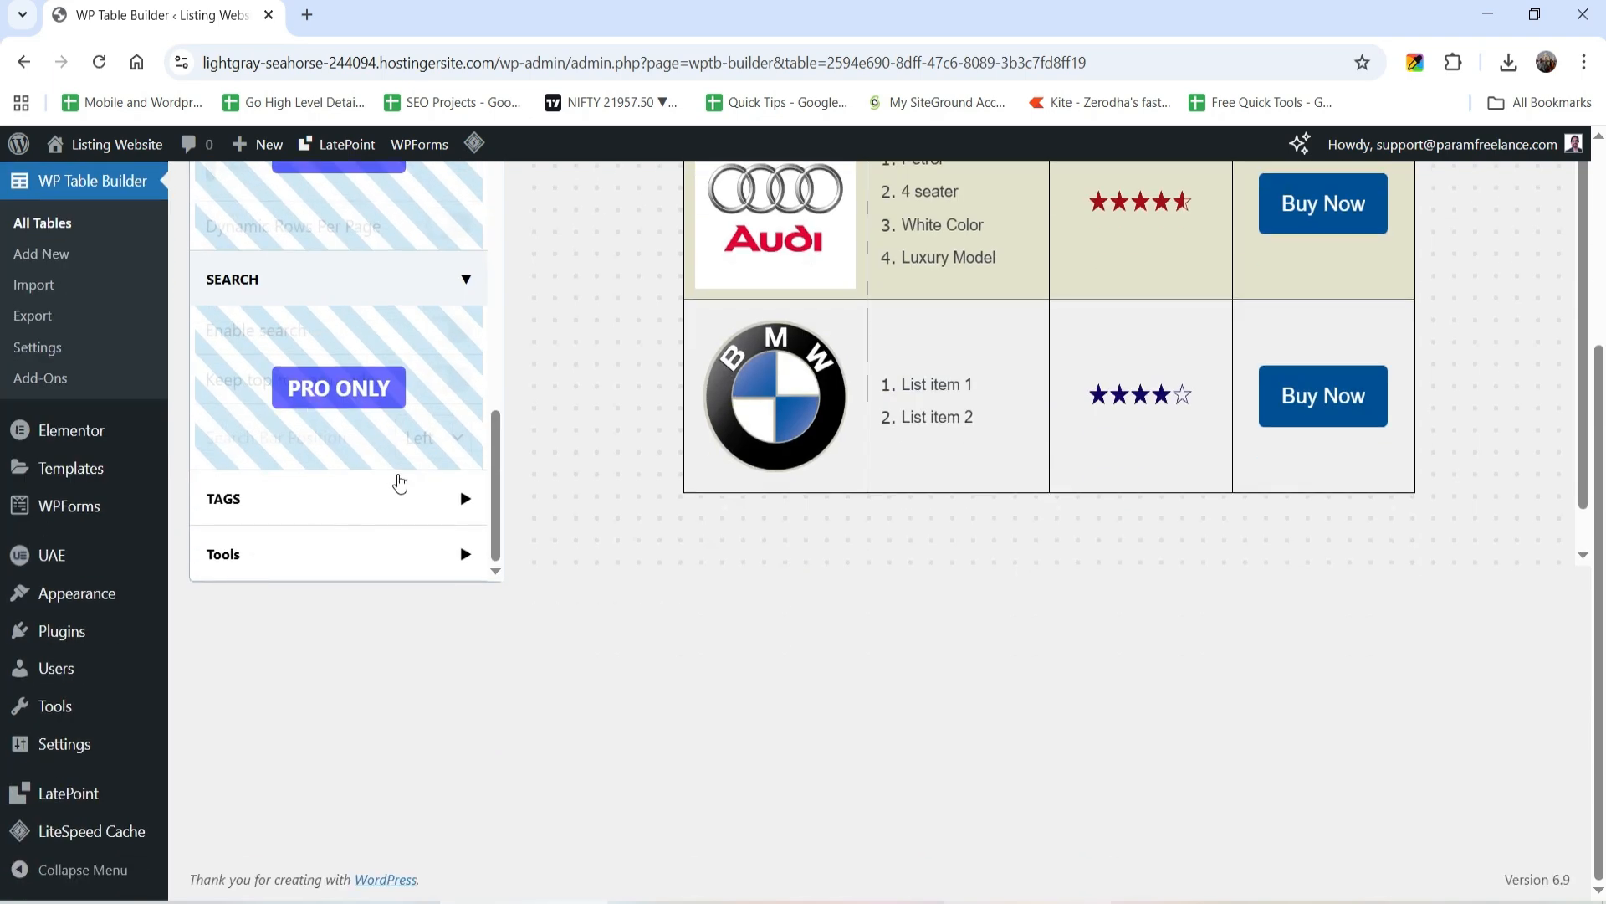
{"action": "scroll", "coordinate": [399, 483], "scroll_direction": "up", "scroll_amount": 10}
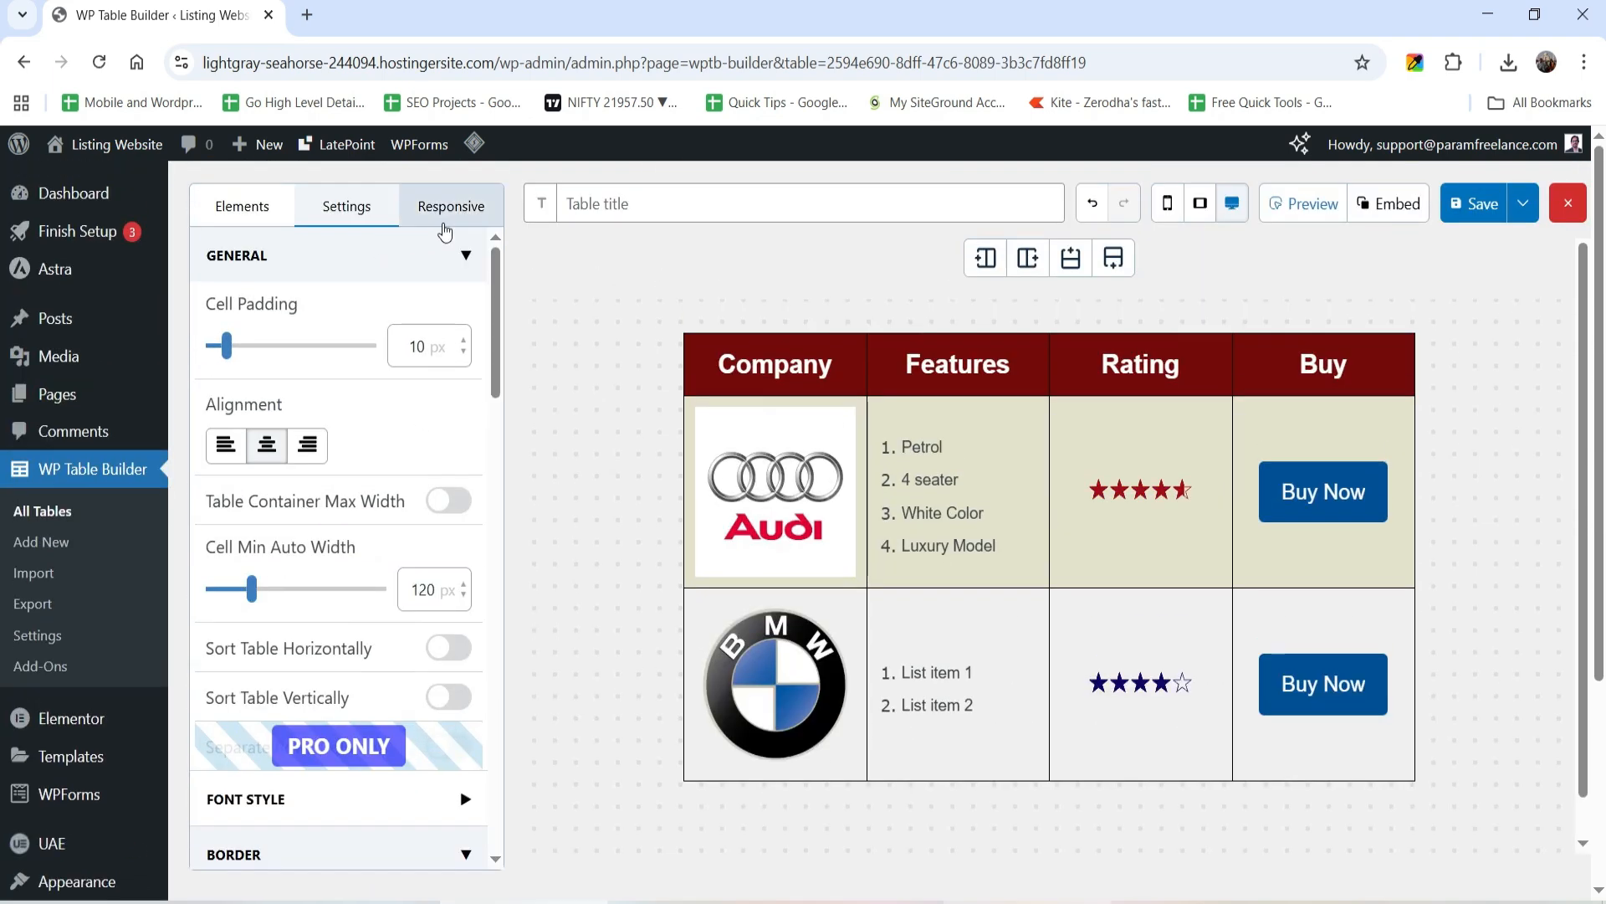
Step: Enable the responsive table option and examine the table's layout and settings at the mobile breakpoint
{"action": "left_click", "coordinate": [444, 219]}
{"action": "left_click", "coordinate": [441, 312]}
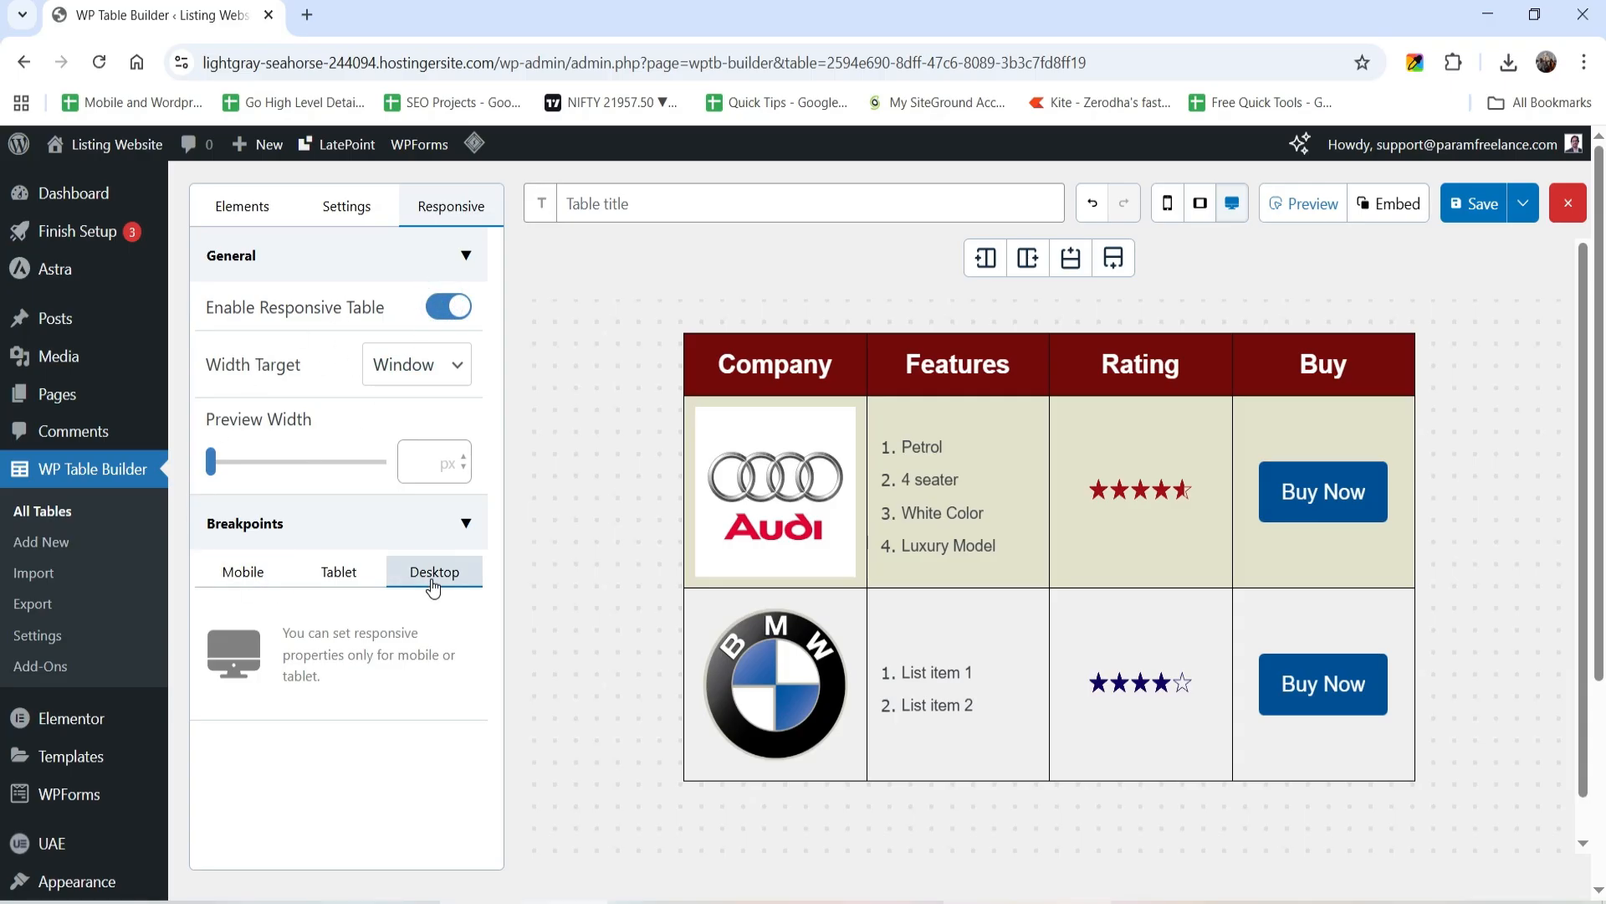
{"action": "left_click", "coordinate": [246, 573]}
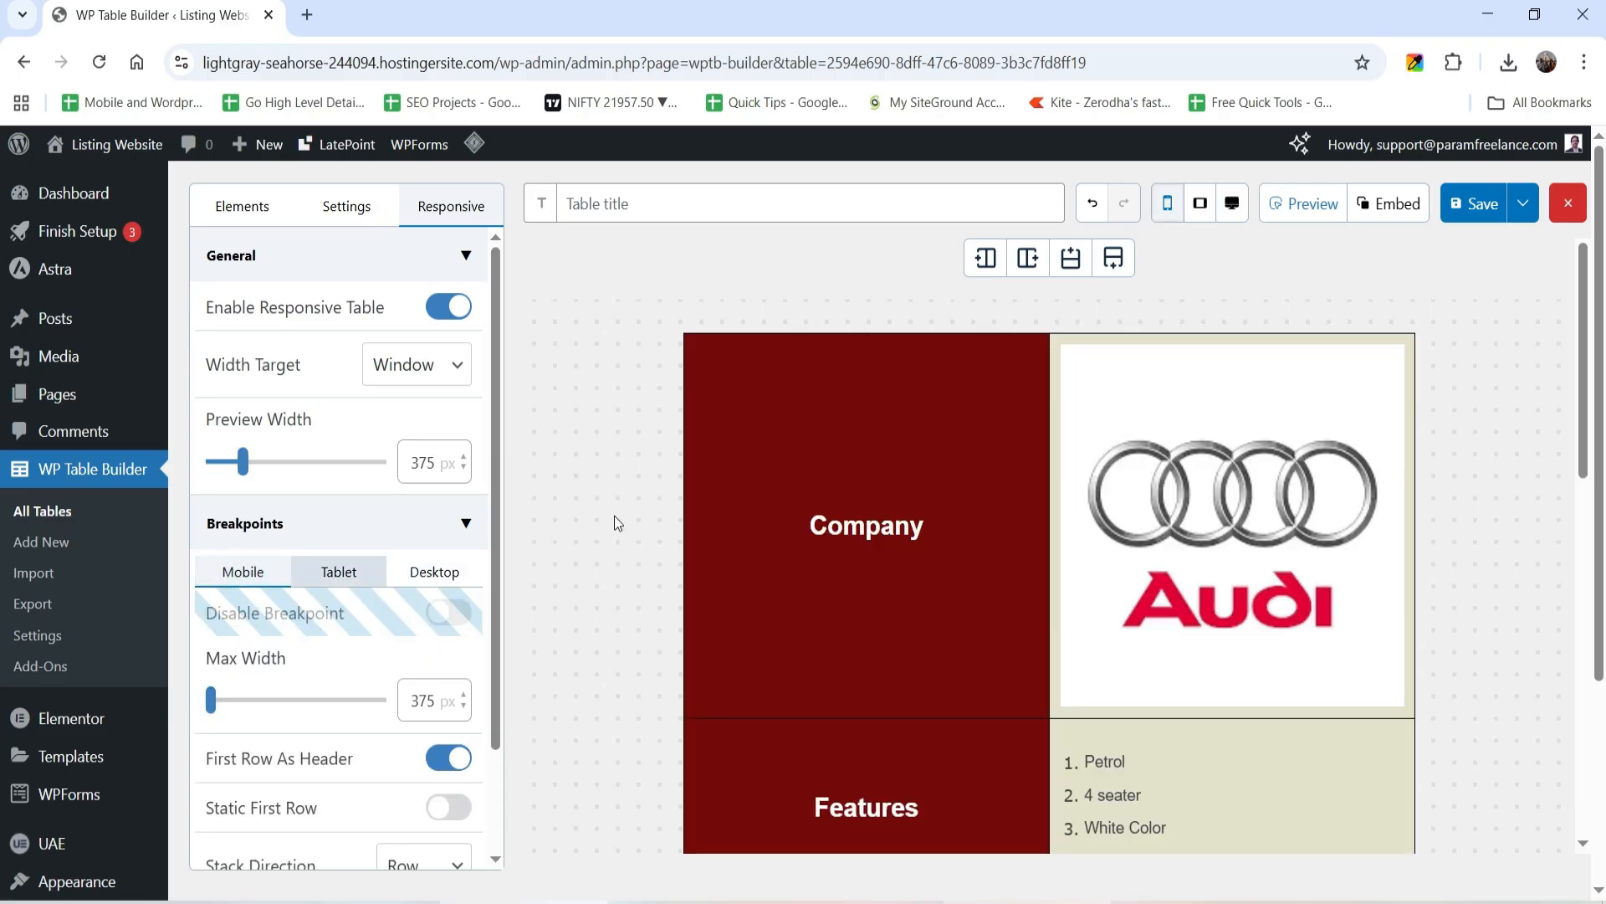
{"action": "scroll", "coordinate": [1547, 413], "scroll_direction": "down", "scroll_amount": 3}
{"action": "scroll", "coordinate": [1177, 469], "scroll_direction": "down", "scroll_amount": 10}
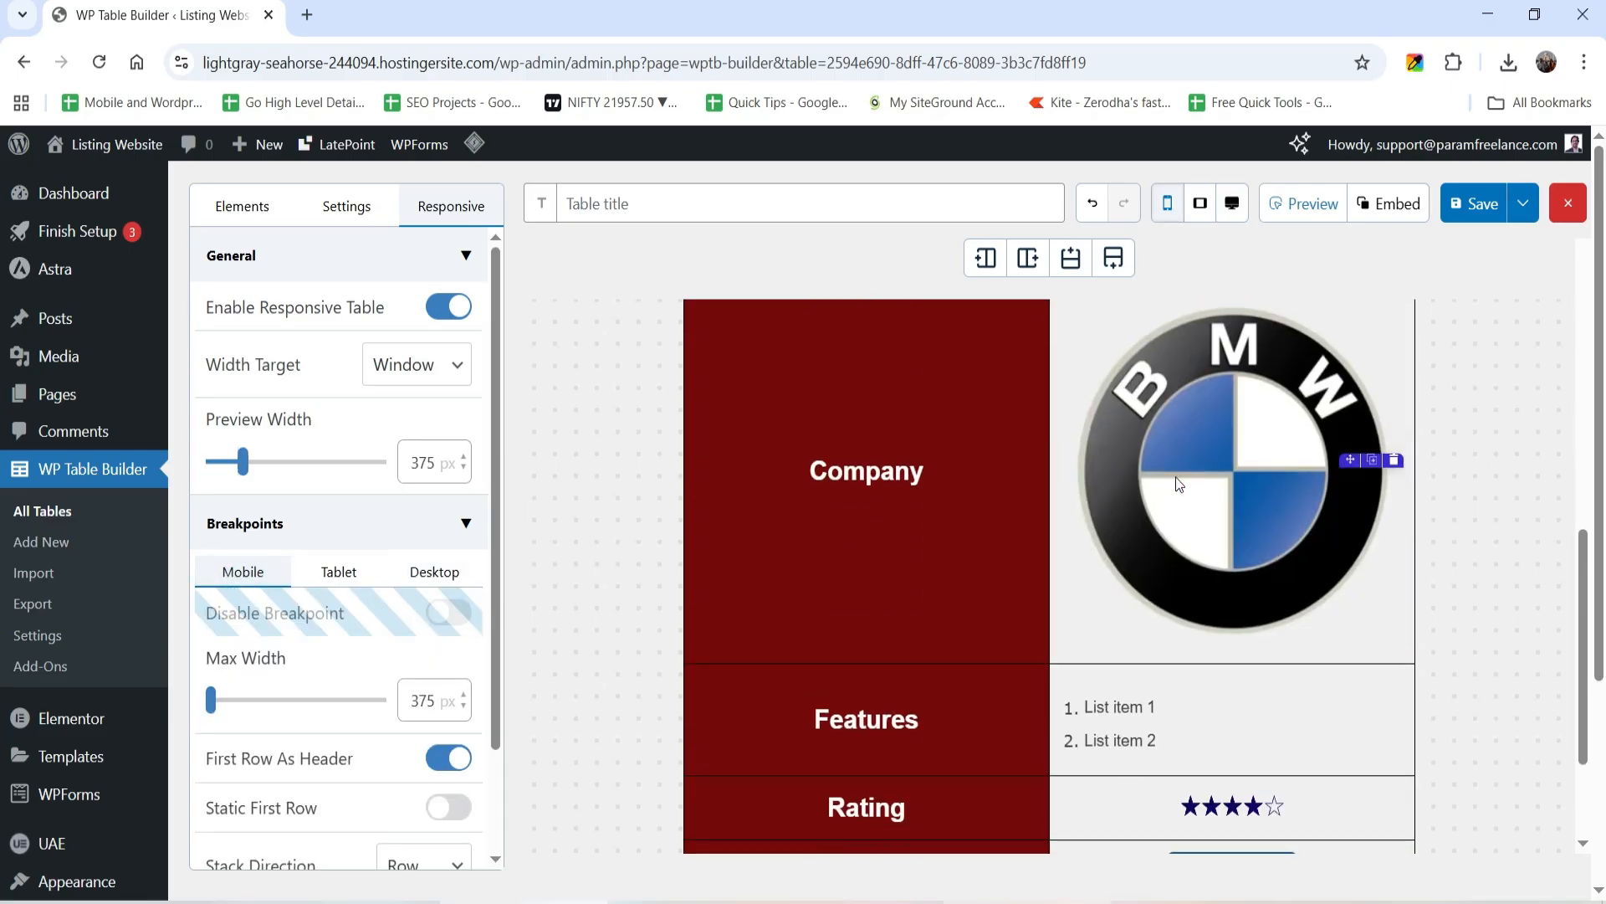
{"action": "scroll", "coordinate": [280, 510], "scroll_direction": "down", "scroll_amount": 2}
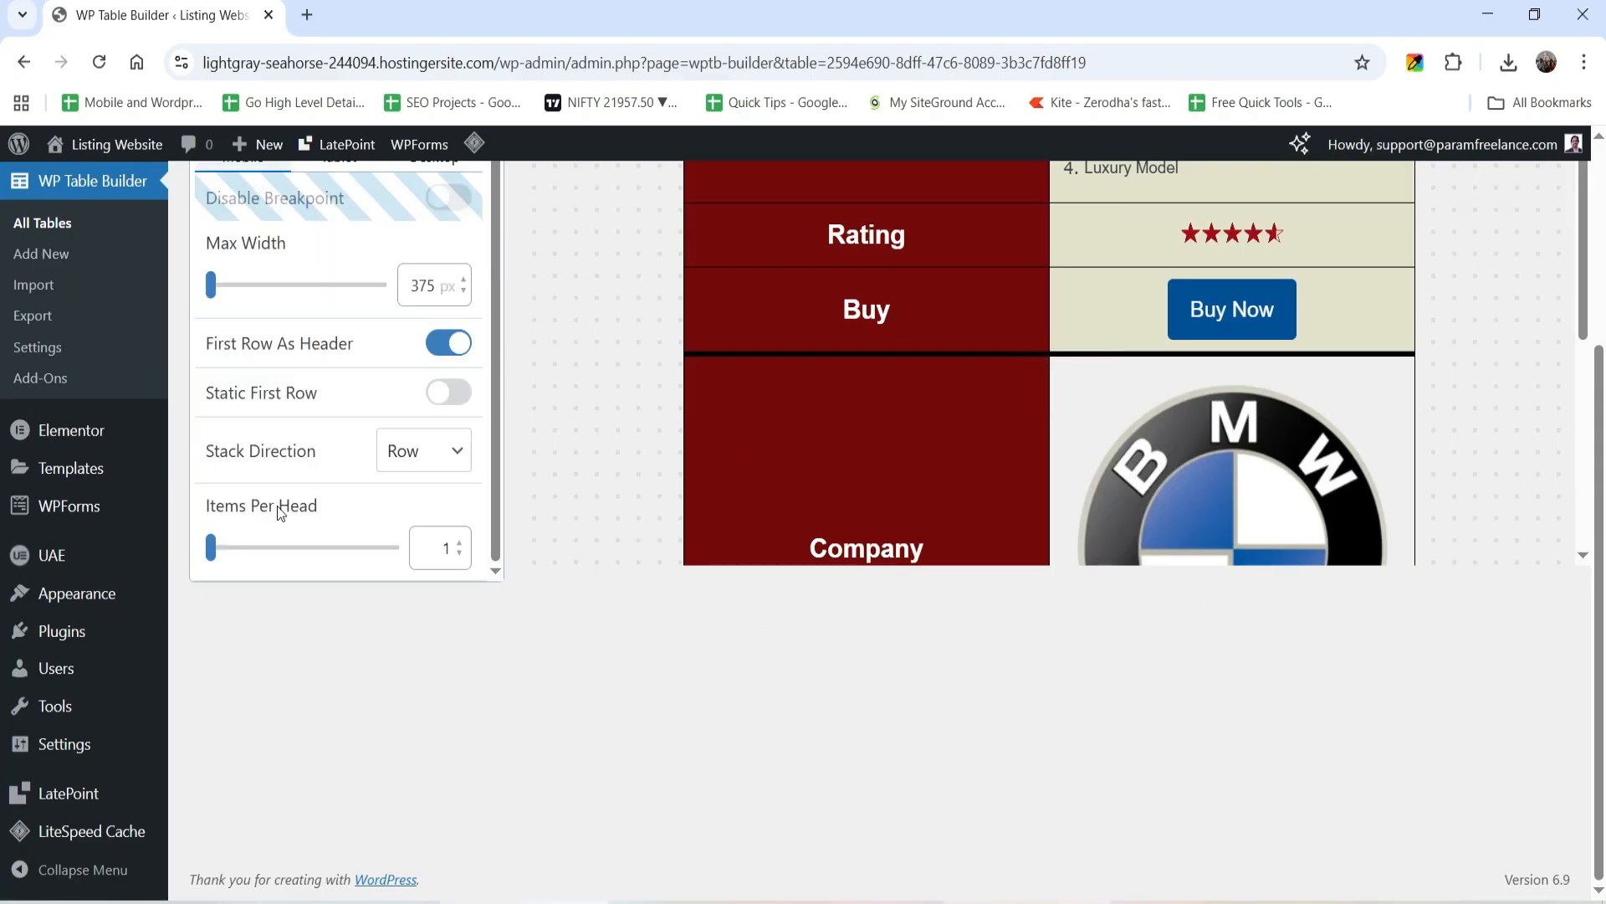
Step: Try 2 items per head in the mobile layout and set it back to 1
{"action": "left_click", "coordinate": [463, 543]}
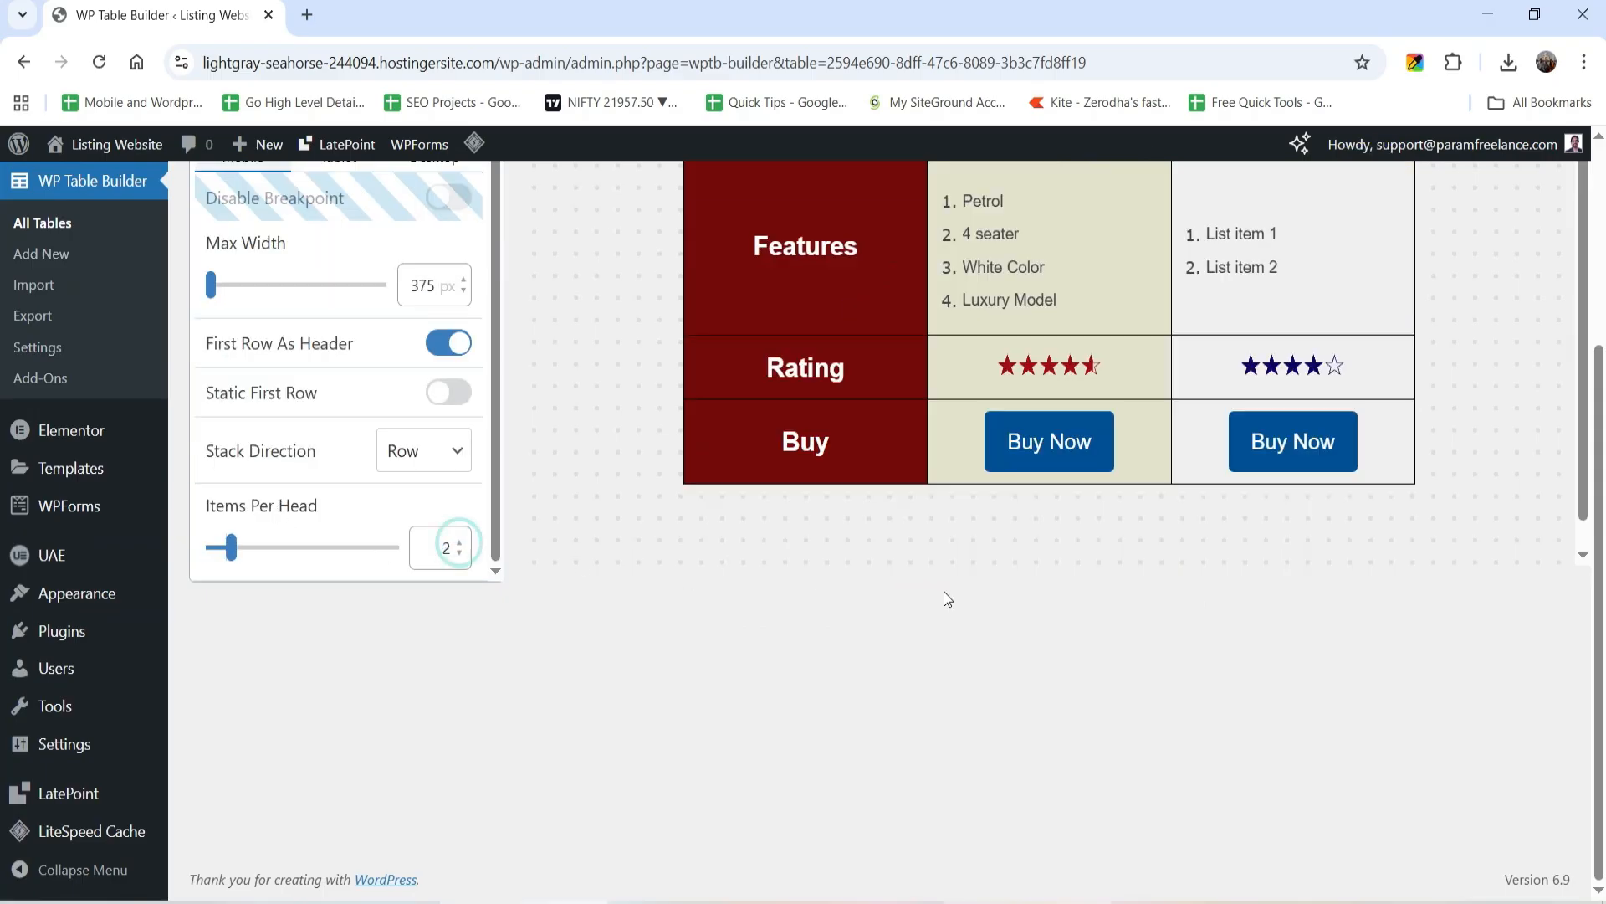
{"action": "scroll", "coordinate": [1544, 533], "scroll_direction": "up", "scroll_amount": 4}
{"action": "scroll", "coordinate": [1545, 533], "scroll_direction": "up", "scroll_amount": 1}
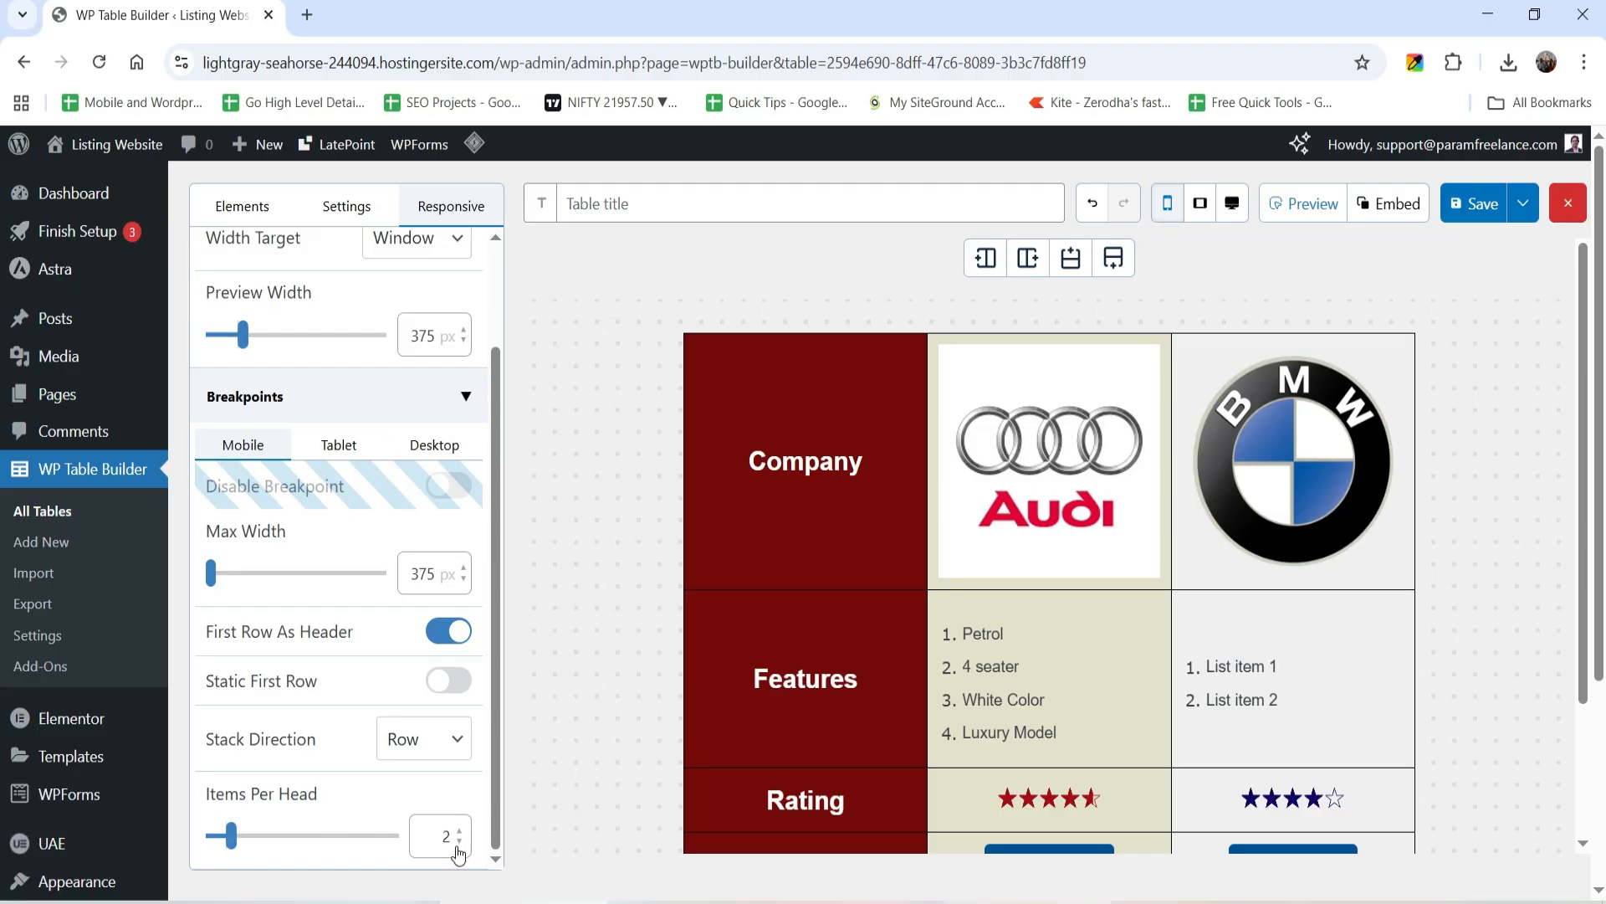
{"action": "left_click", "coordinate": [460, 844]}
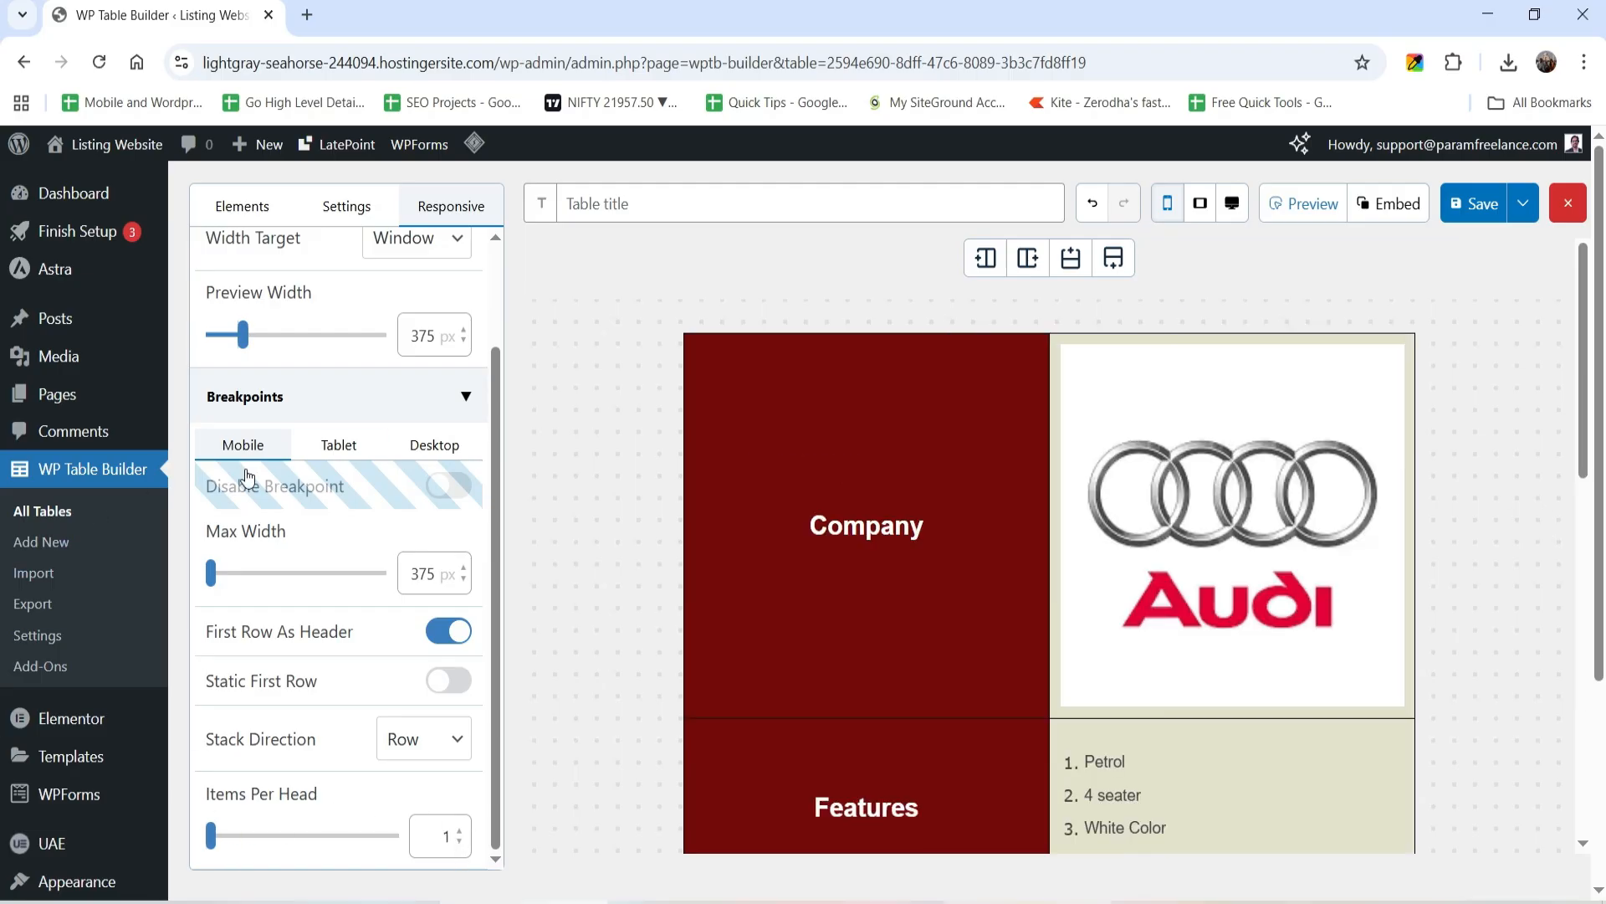
Step: Preview the table's tablet layout, return to the desktop view and save the table
{"action": "left_click", "coordinate": [339, 444]}
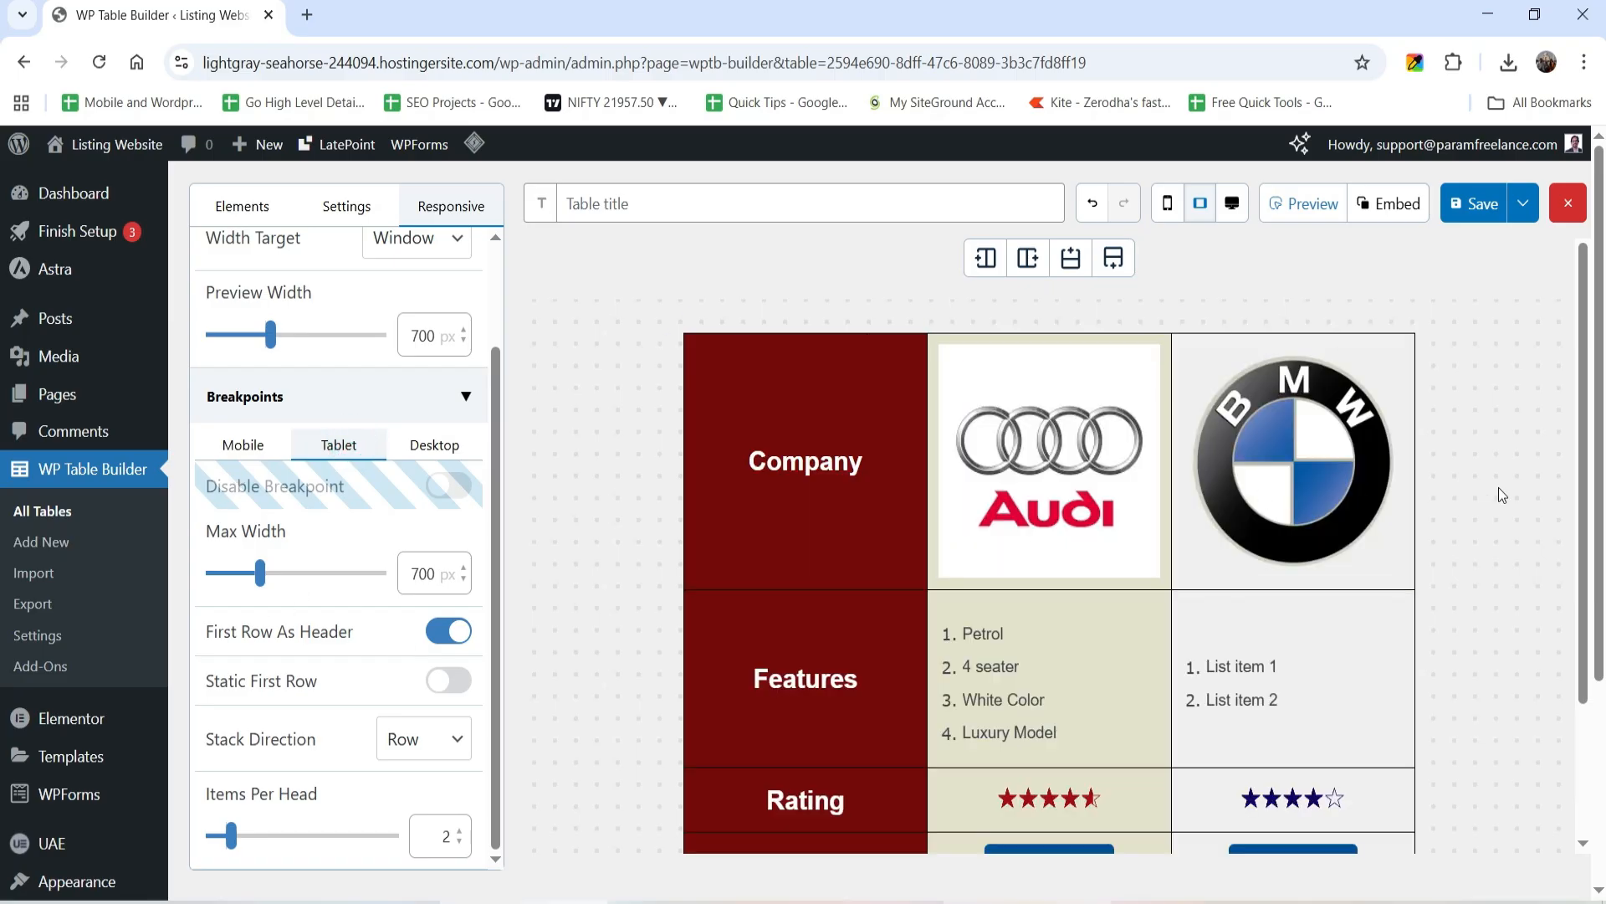
{"action": "scroll", "coordinate": [1172, 435], "scroll_direction": "down", "scroll_amount": 5}
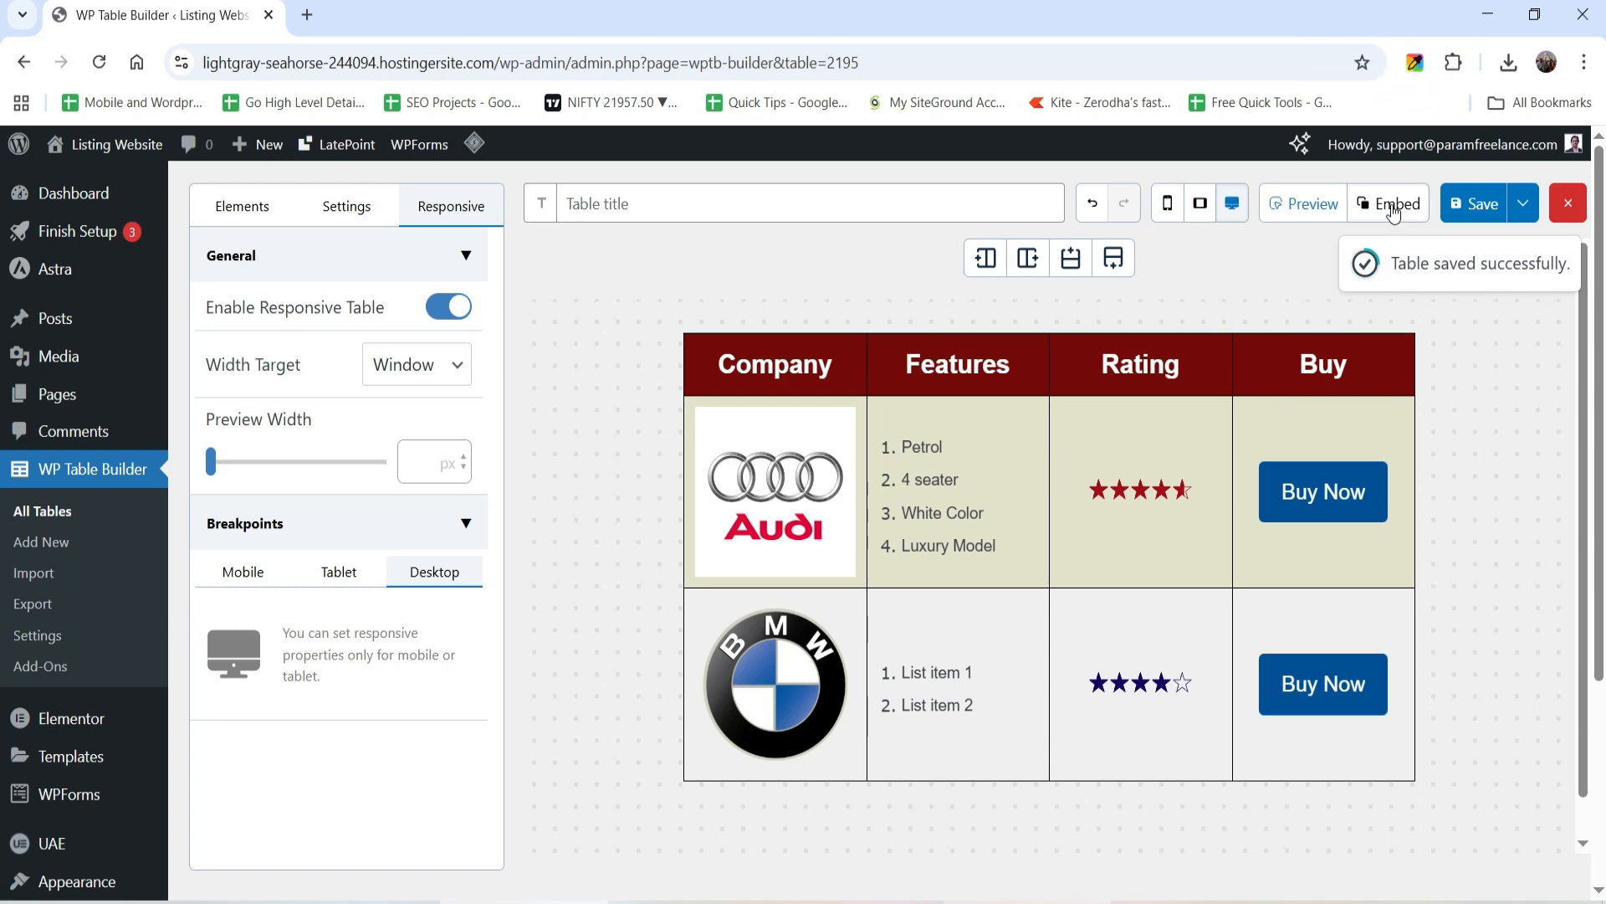
Step: Copy the car table's embed shortcode and open the site's page list in a new browser tab
{"action": "left_click", "coordinate": [1393, 212]}
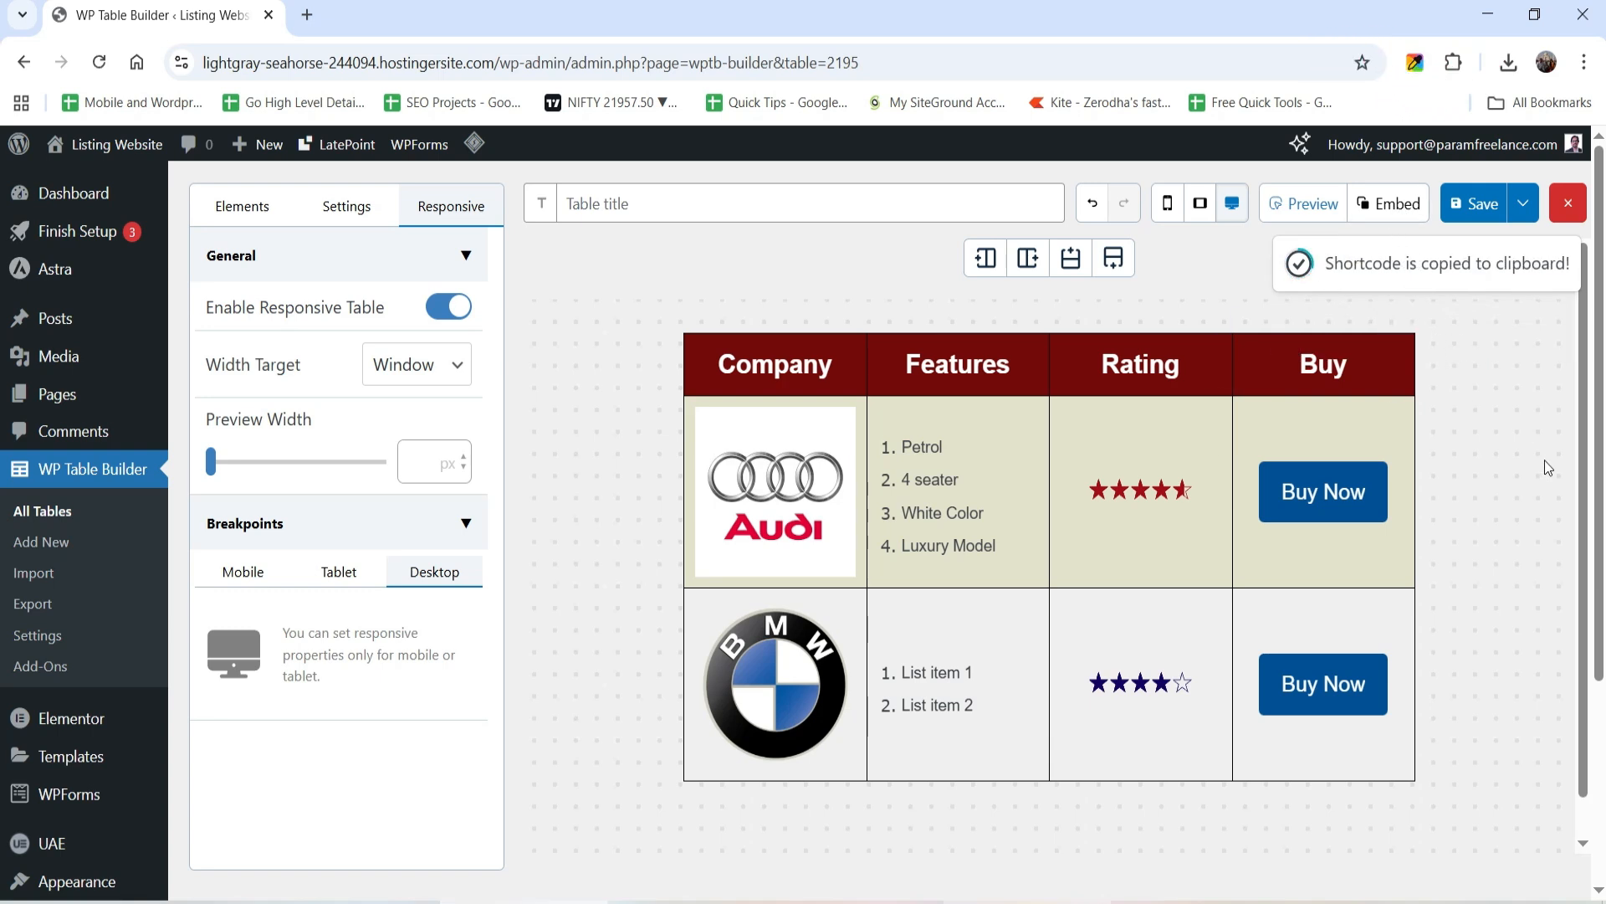
{"action": "mouse_move", "coordinate": [57, 394]}
{"action": "right_click", "coordinate": [201, 427]}
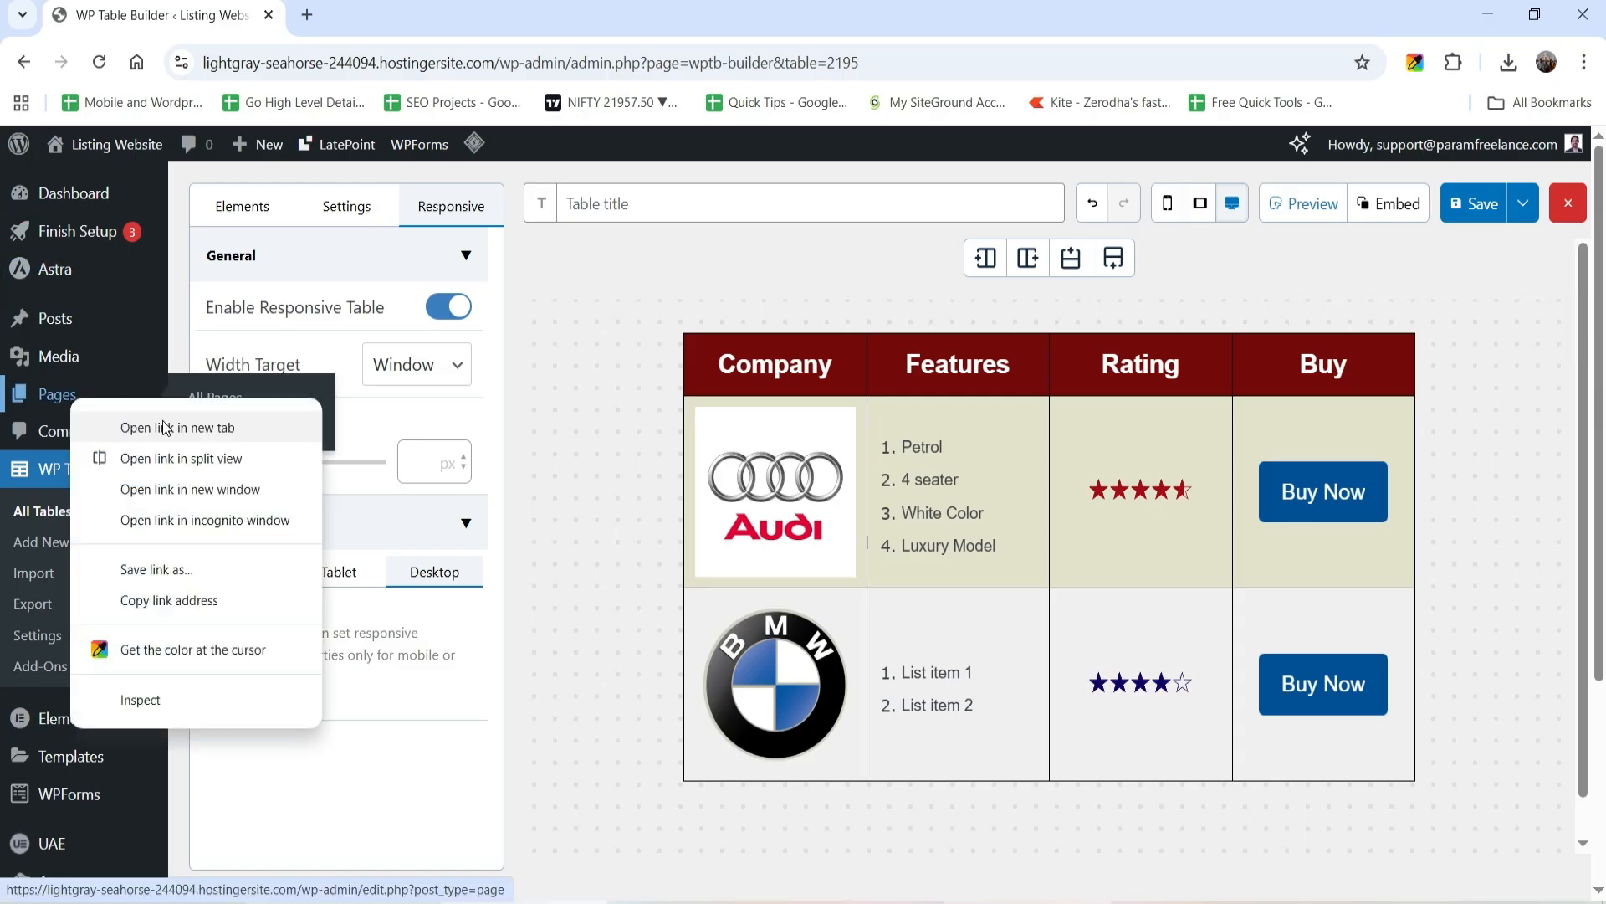
{"action": "left_click", "coordinate": [158, 422]}
{"action": "left_click", "coordinate": [378, 12]}
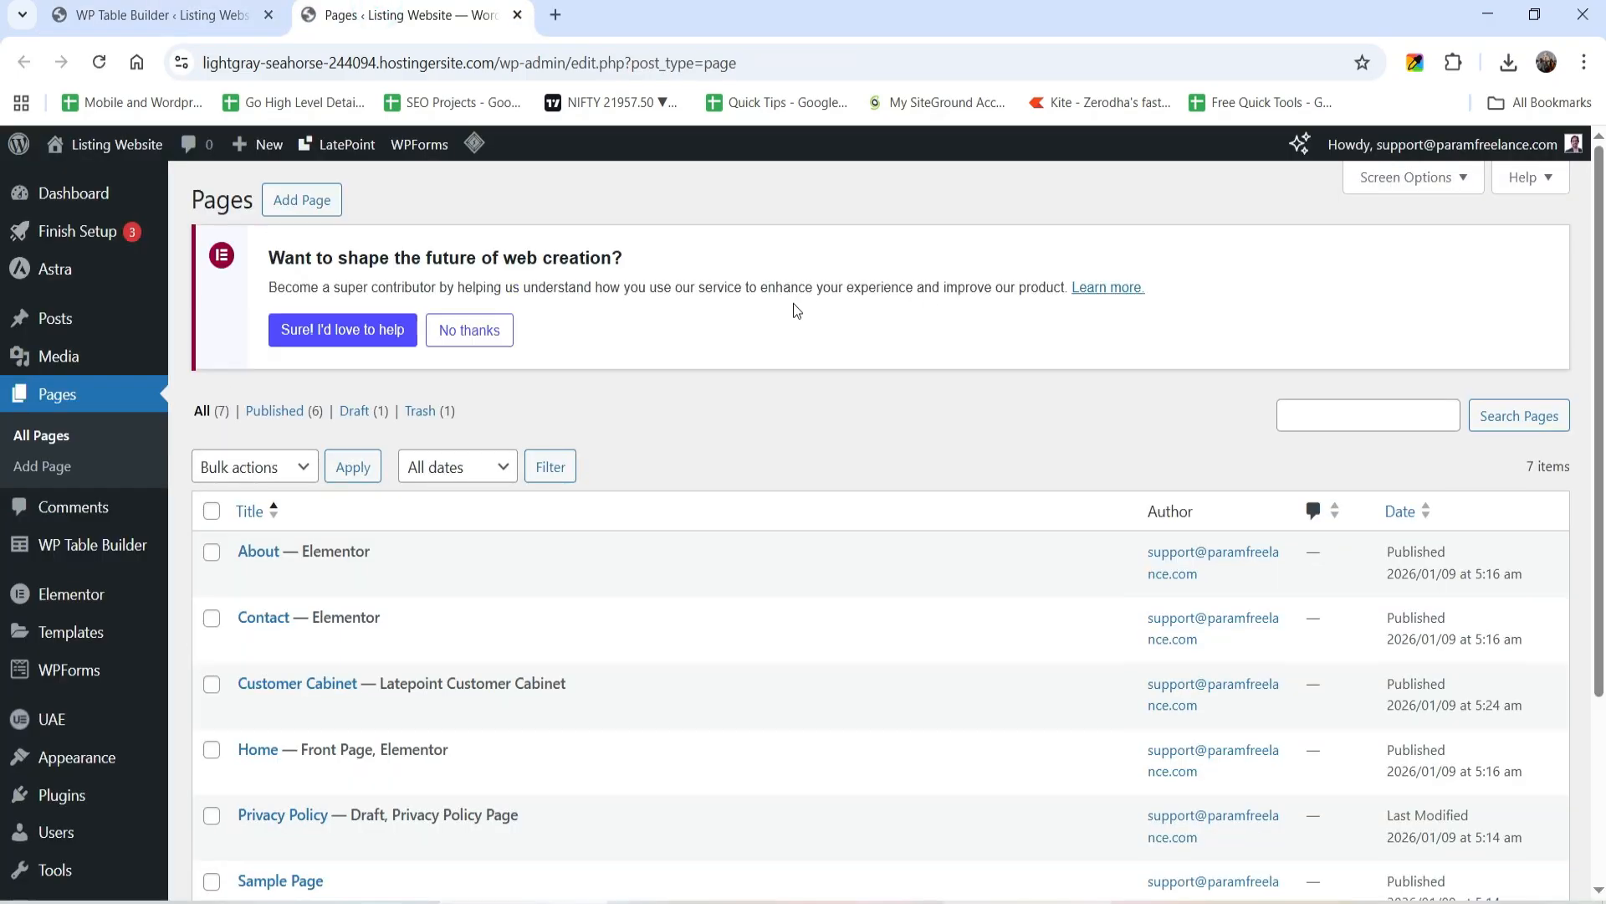
Step: Open Sample Page for editing in a new browser tab
{"action": "scroll", "coordinate": [561, 535], "scroll_direction": "down", "scroll_amount": 3}
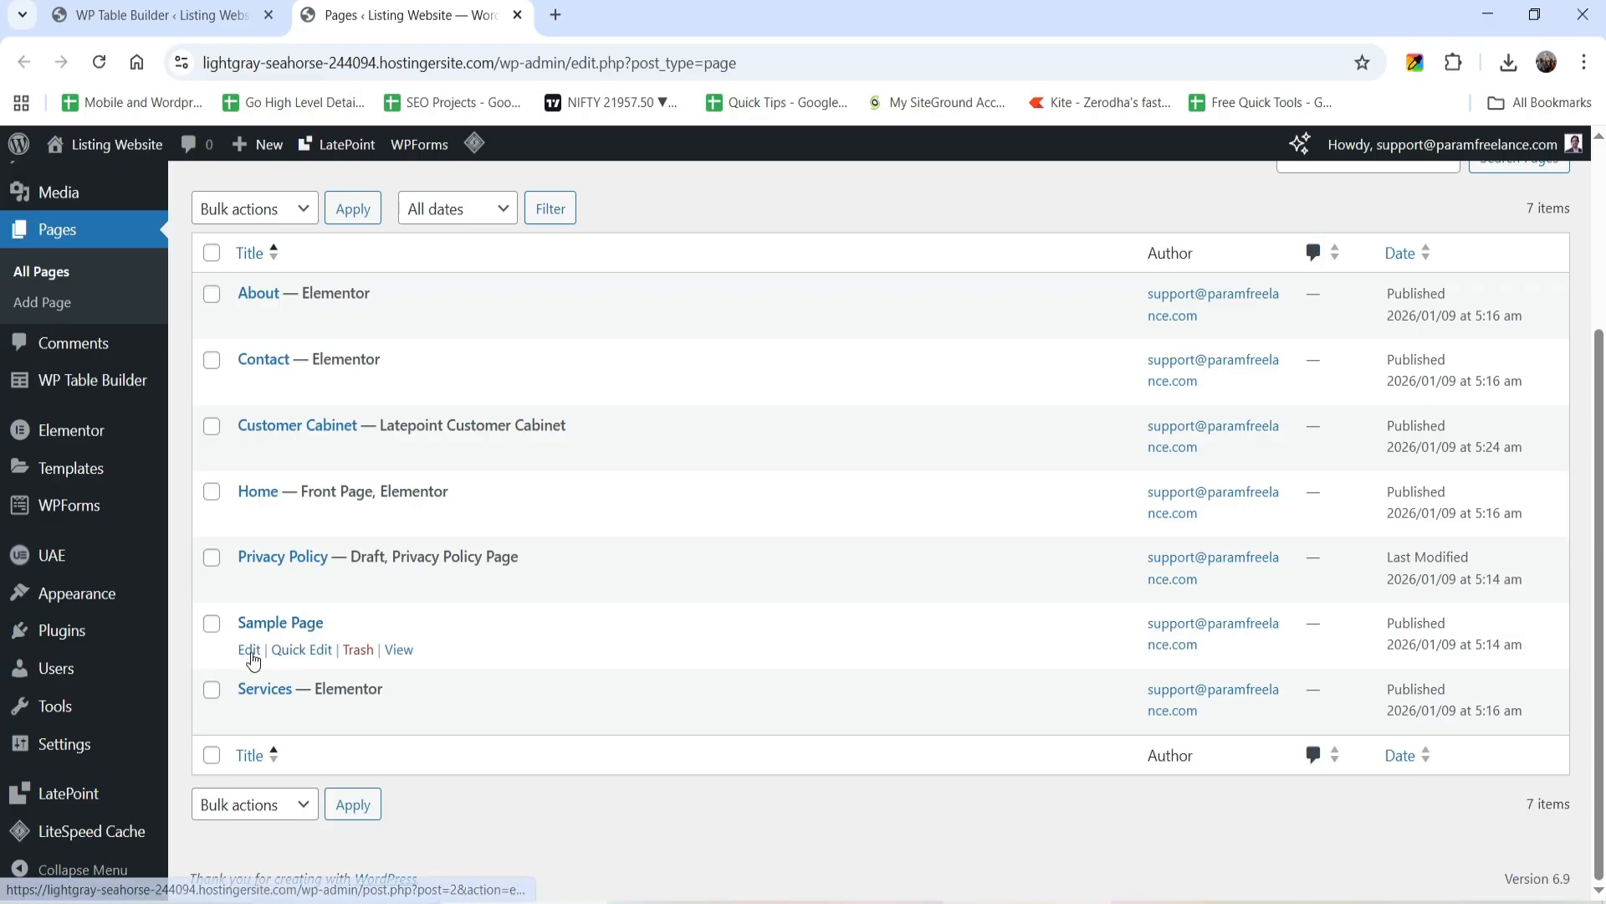
{"action": "right_click", "coordinate": [248, 649]}
{"action": "left_click", "coordinate": [365, 354]}
{"action": "left_click", "coordinate": [640, 15]}
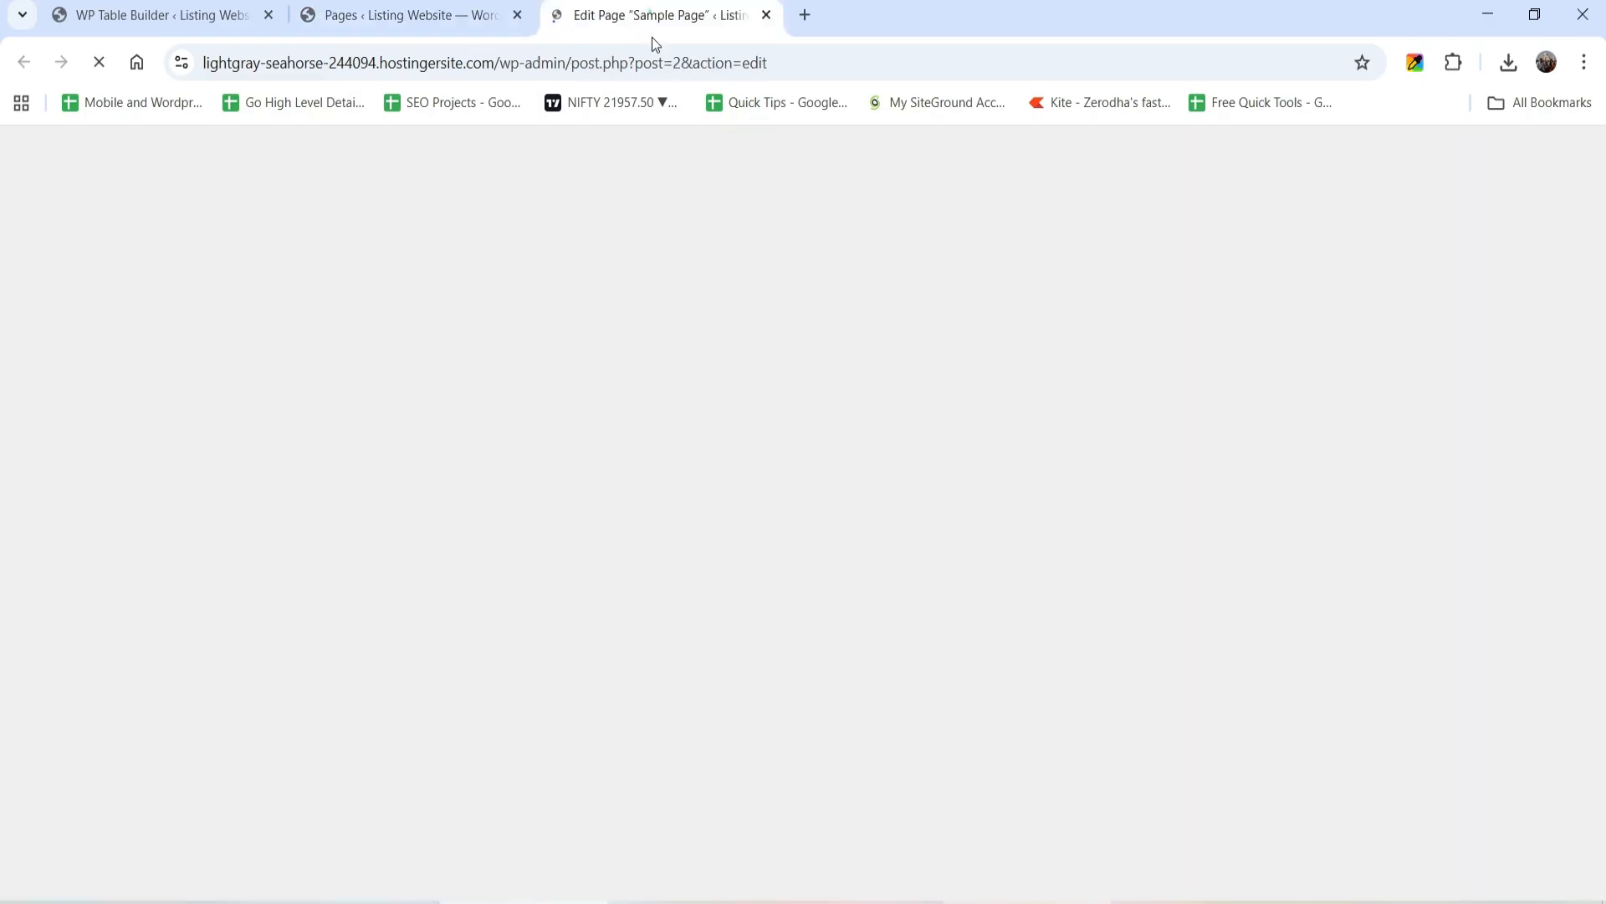
Step: Add a Shortcode block containing [wptb id=2195] at the end of Sample Page and save the page
{"action": "scroll", "coordinate": [345, 622], "scroll_direction": "down", "scroll_amount": 4}
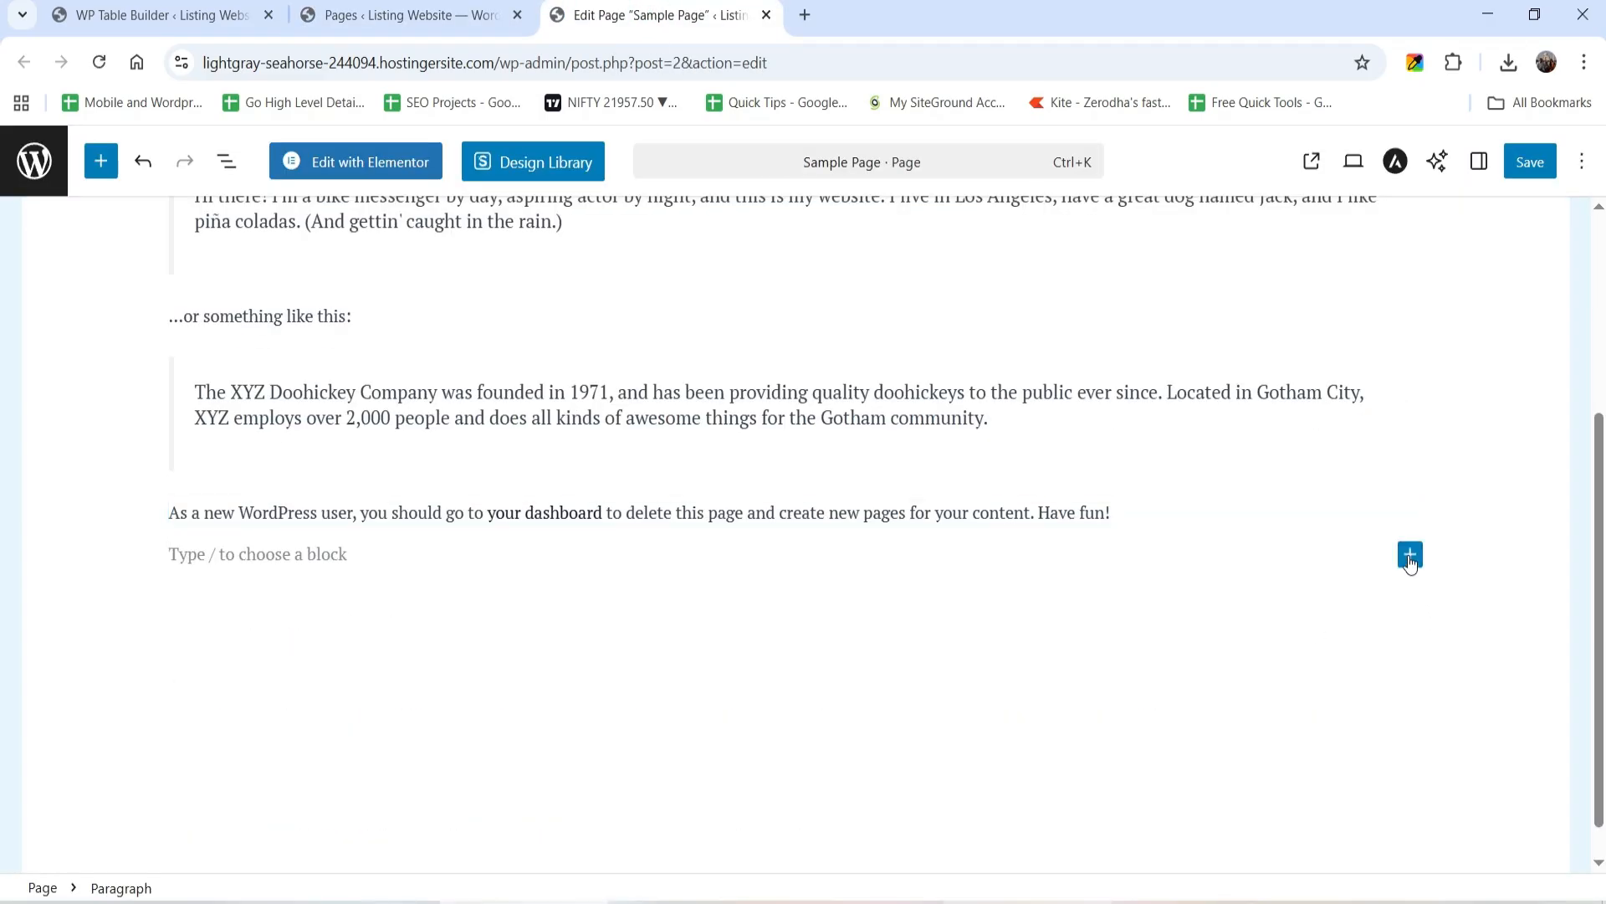
{"action": "left_click", "coordinate": [1410, 558]}
{"action": "type", "text": "short"}
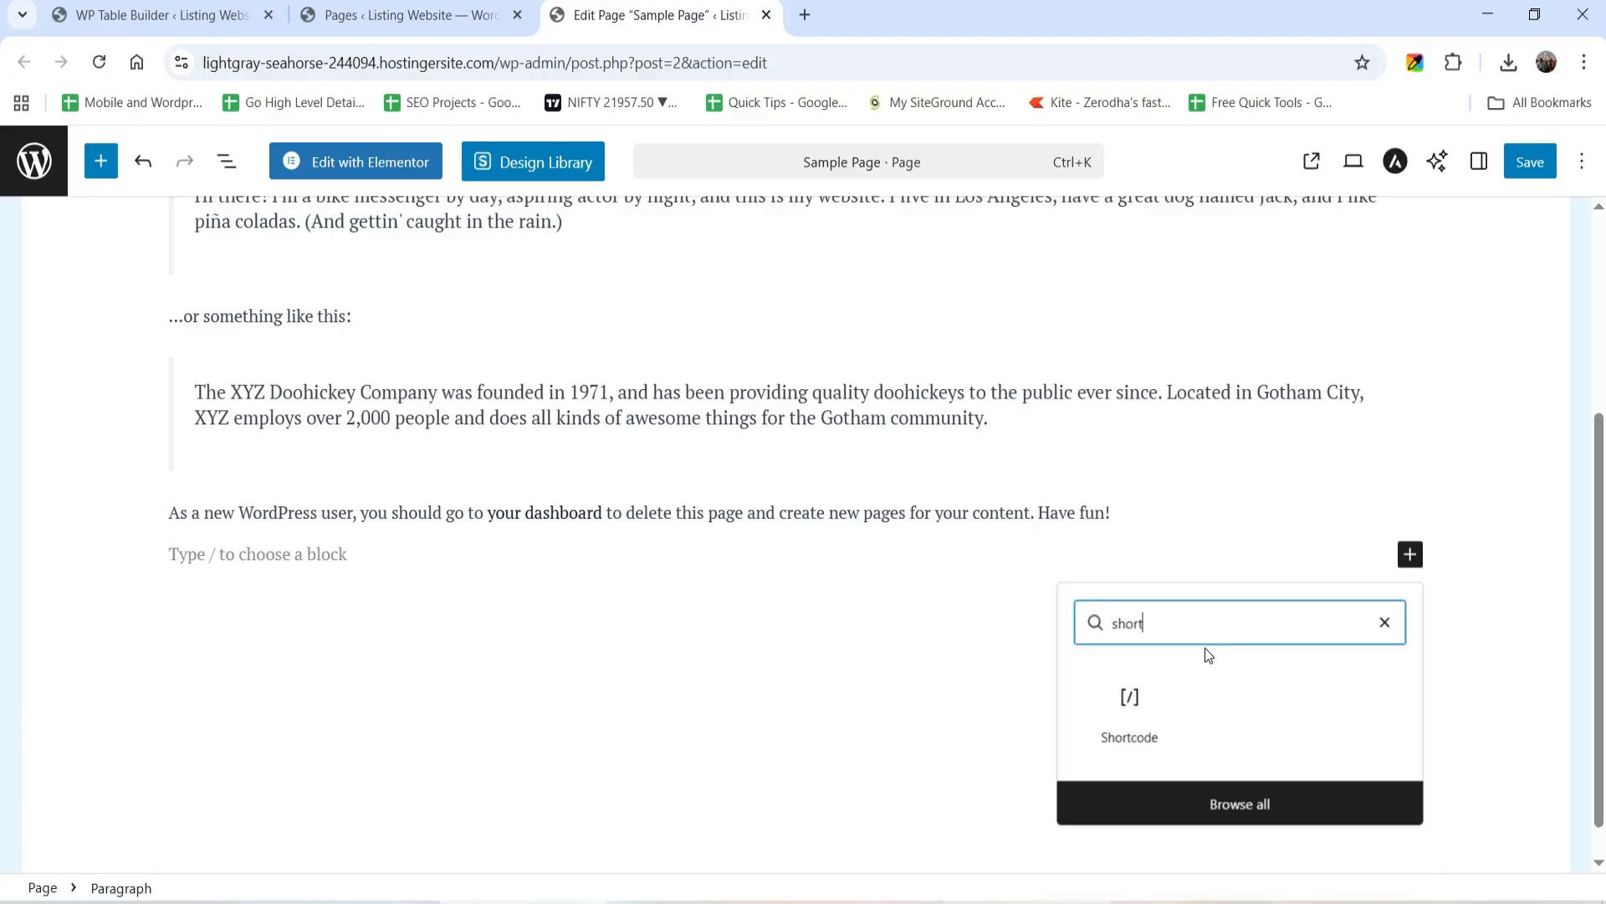
{"action": "left_click", "coordinate": [1135, 718]}
{"action": "key", "text": "ctrl+v"}
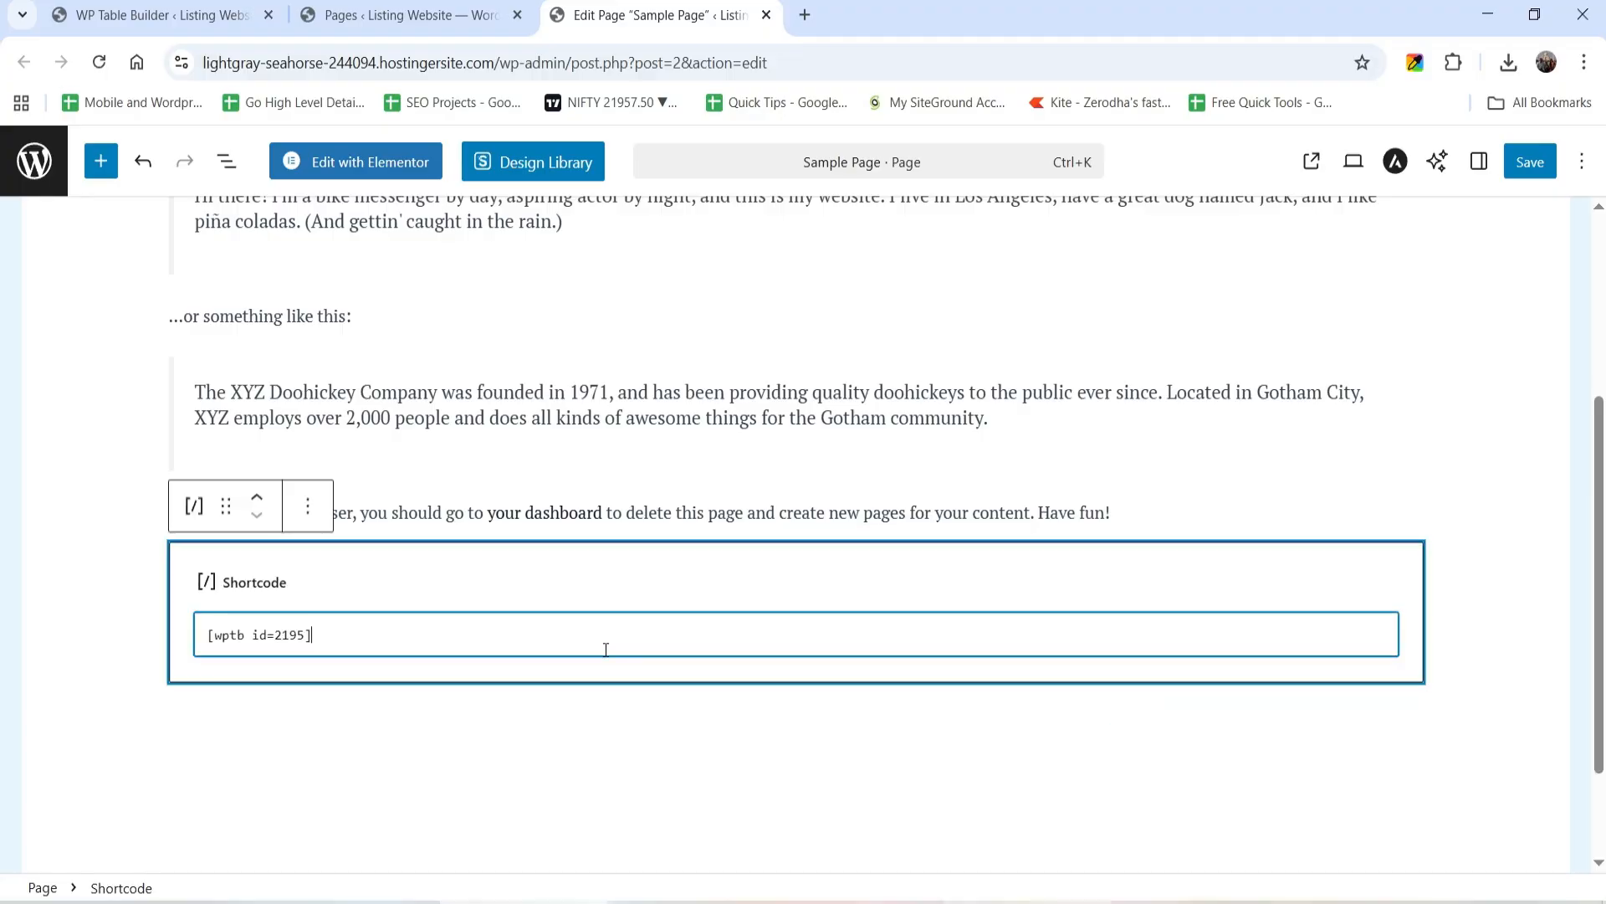
{"action": "left_click", "coordinate": [1531, 164]}
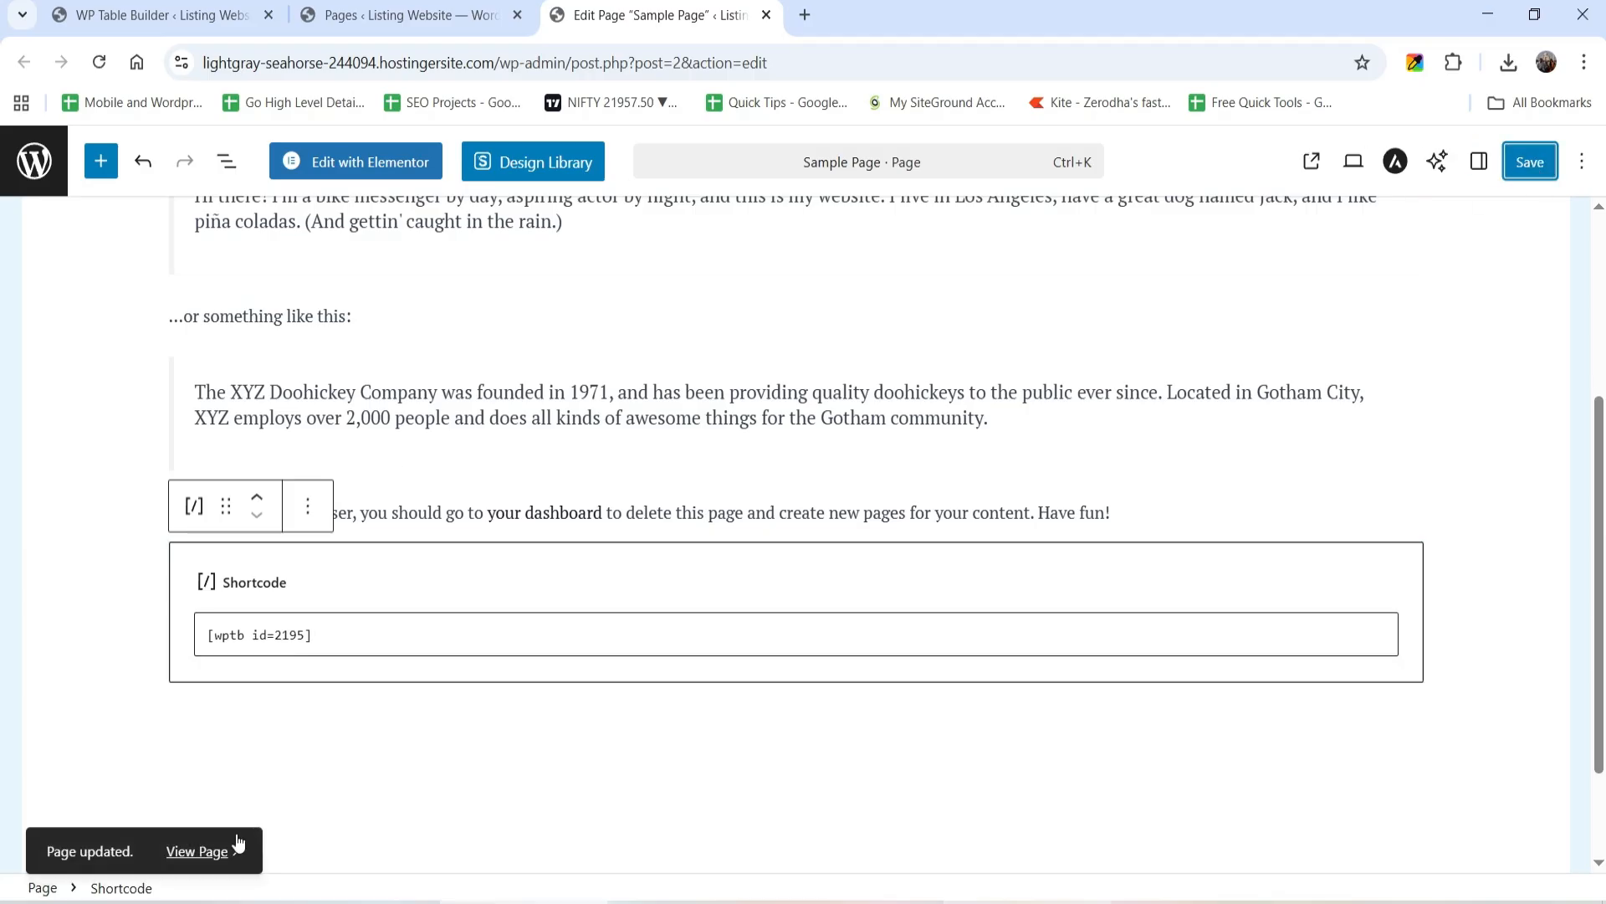
Step: View the live Sample Page and check the embedded car table below the text
{"action": "left_click", "coordinate": [234, 859]}
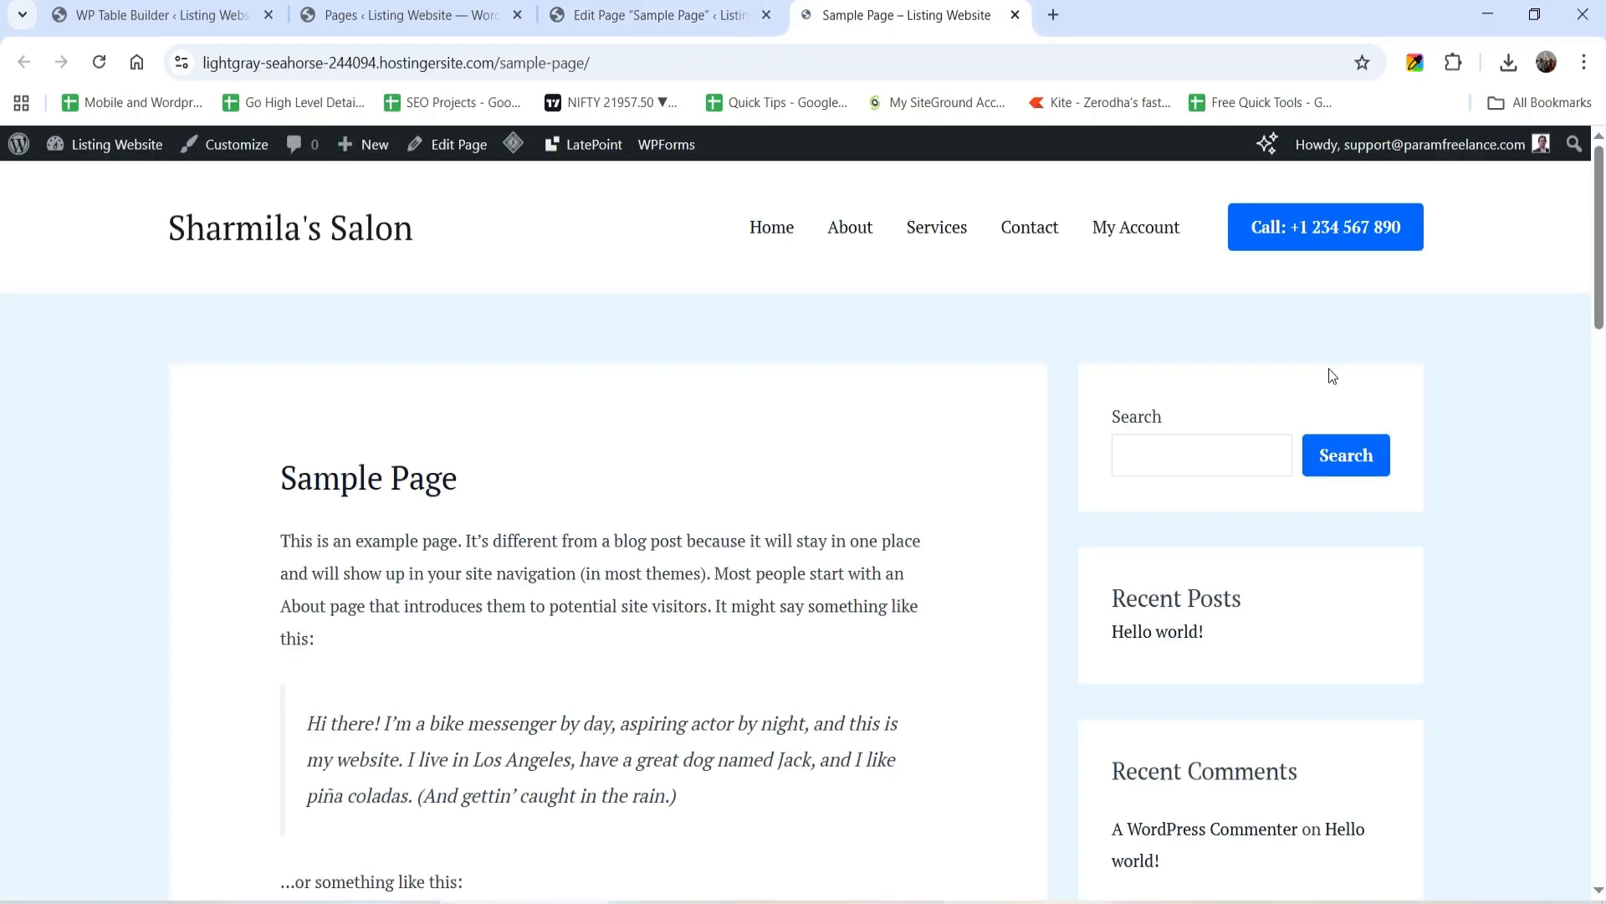
{"action": "scroll", "coordinate": [1326, 372], "scroll_direction": "down", "scroll_amount": 6}
{"action": "scroll", "coordinate": [1318, 385], "scroll_direction": "down", "scroll_amount": 4}
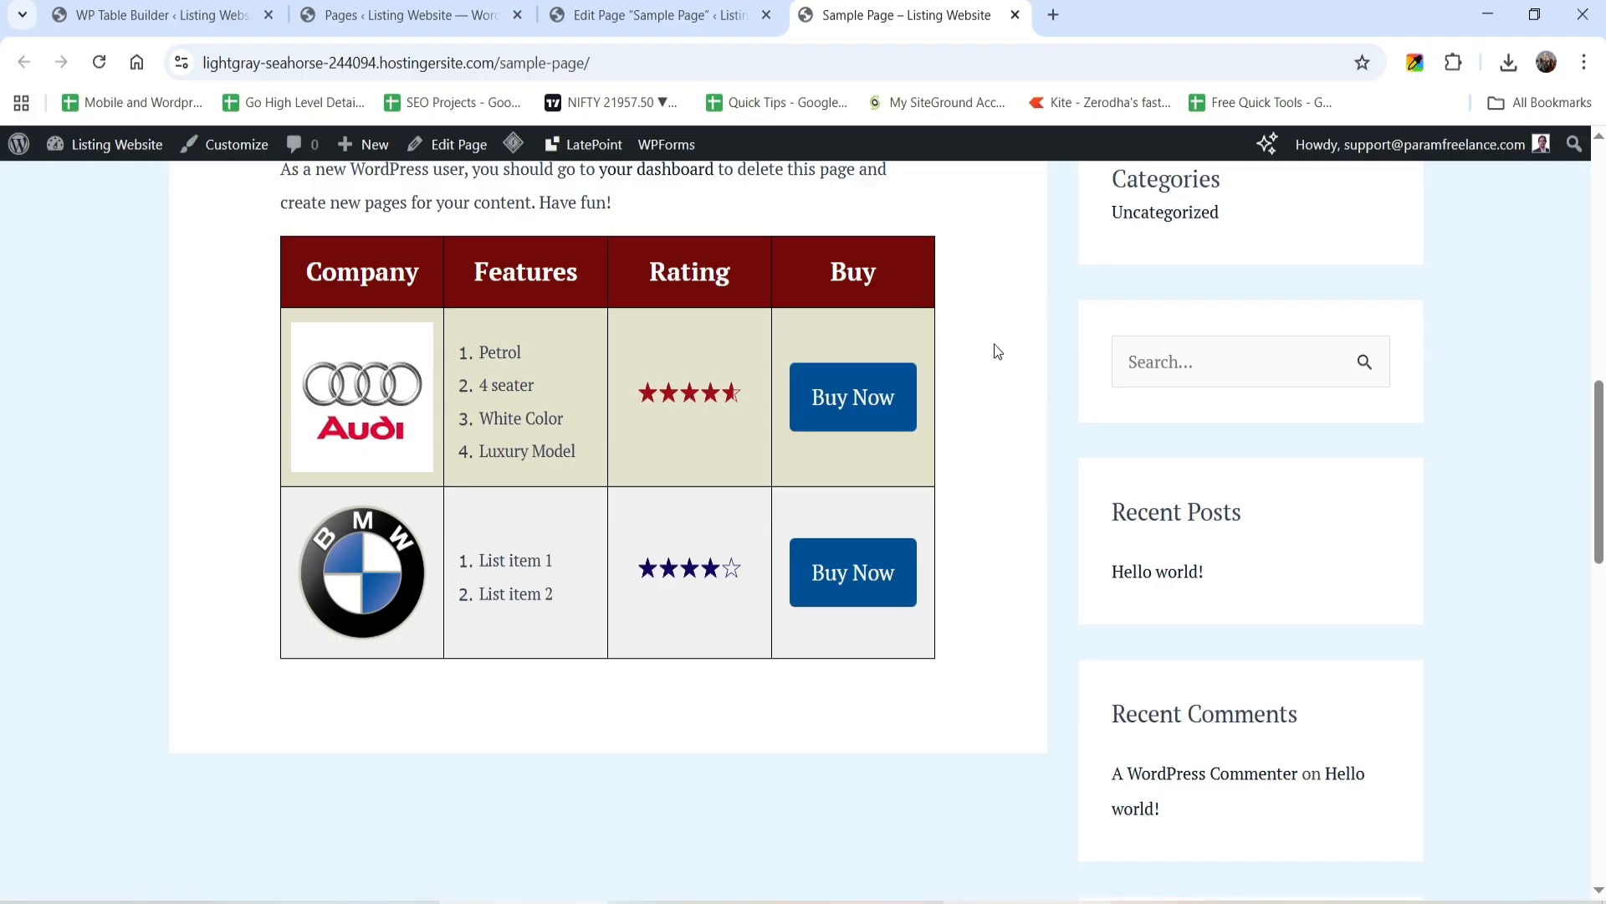
Step: Upload the wp-table-builder-pro-latest zip from the Desktop as a new plugin, then install and activate it
{"action": "left_click", "coordinate": [134, 15]}
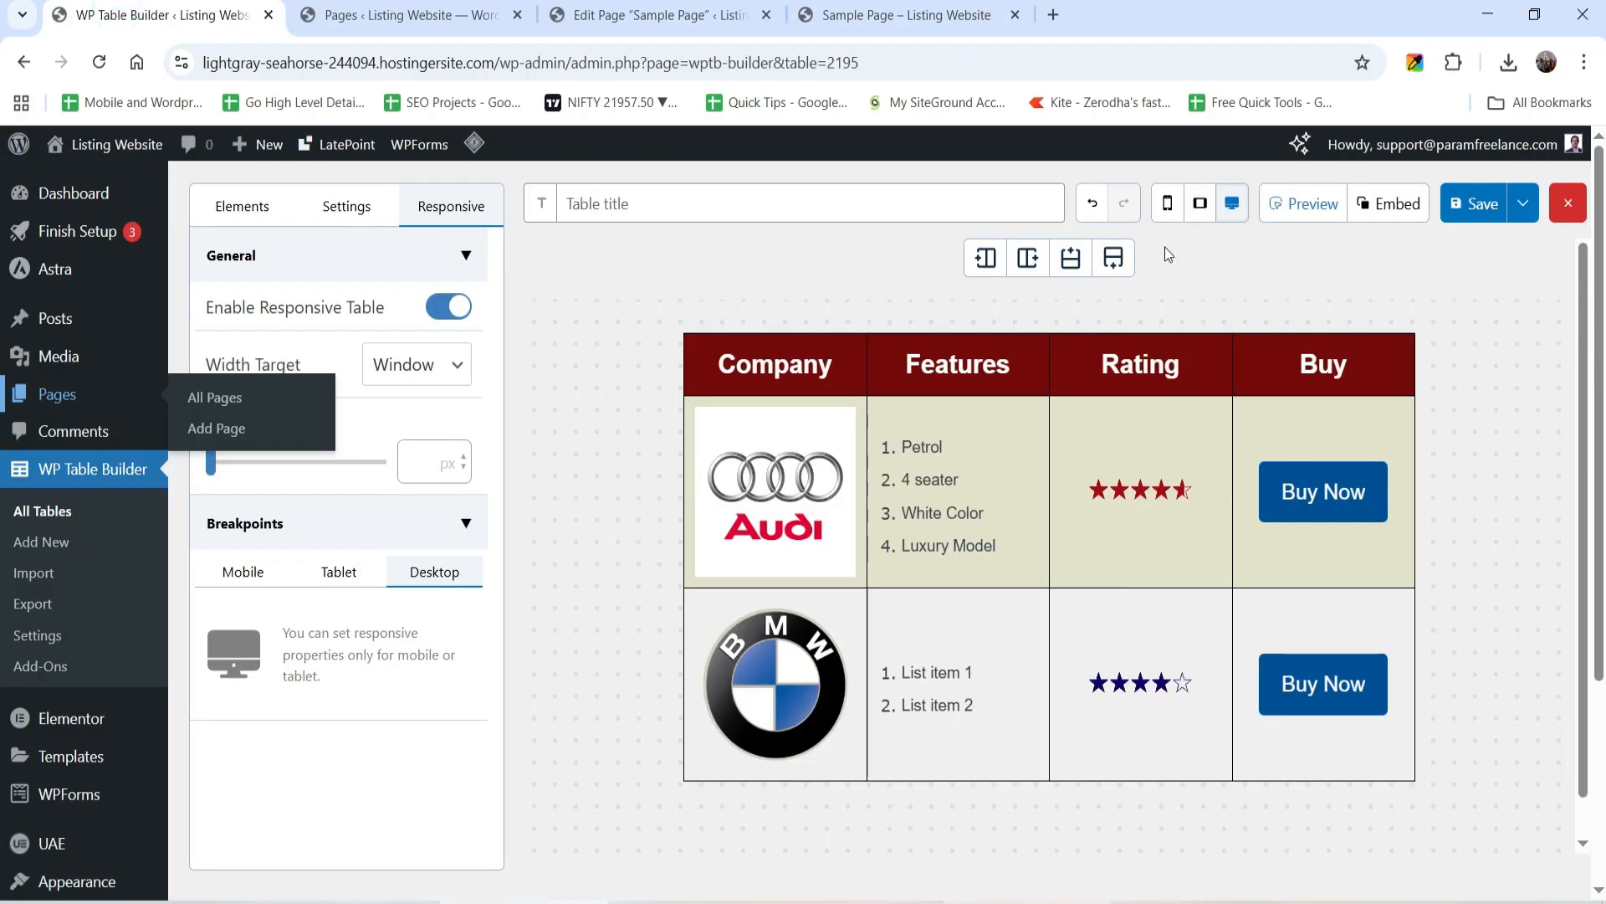
{"action": "scroll", "coordinate": [83, 636], "scroll_direction": "down", "scroll_amount": 3}
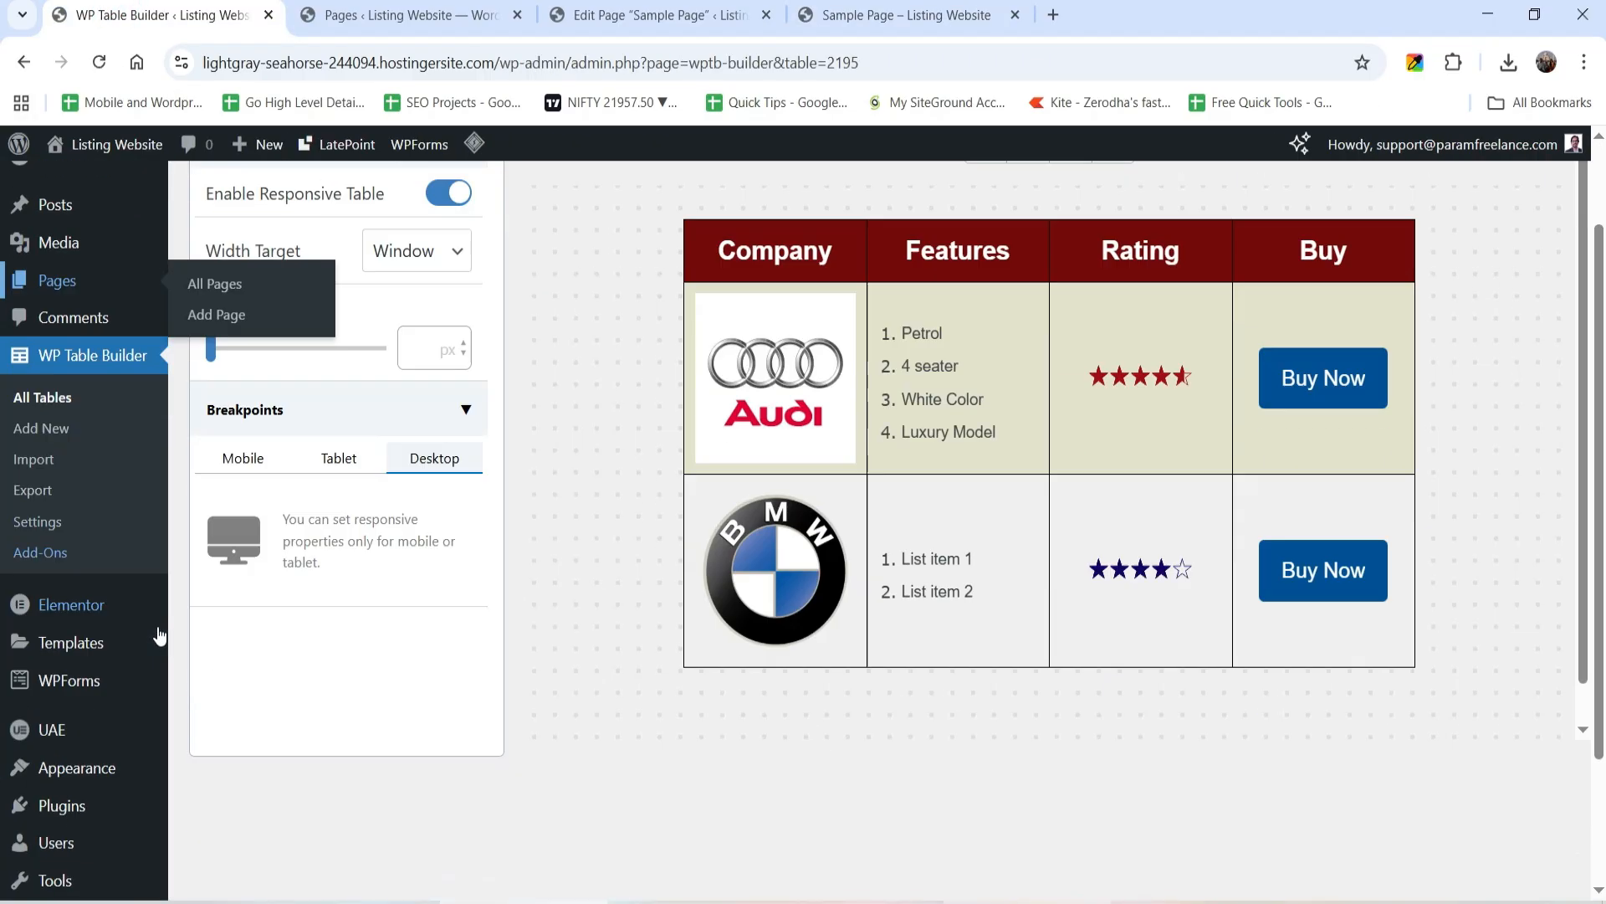
{"action": "mouse_move", "coordinate": [90, 640]}
{"action": "left_click", "coordinate": [197, 665]}
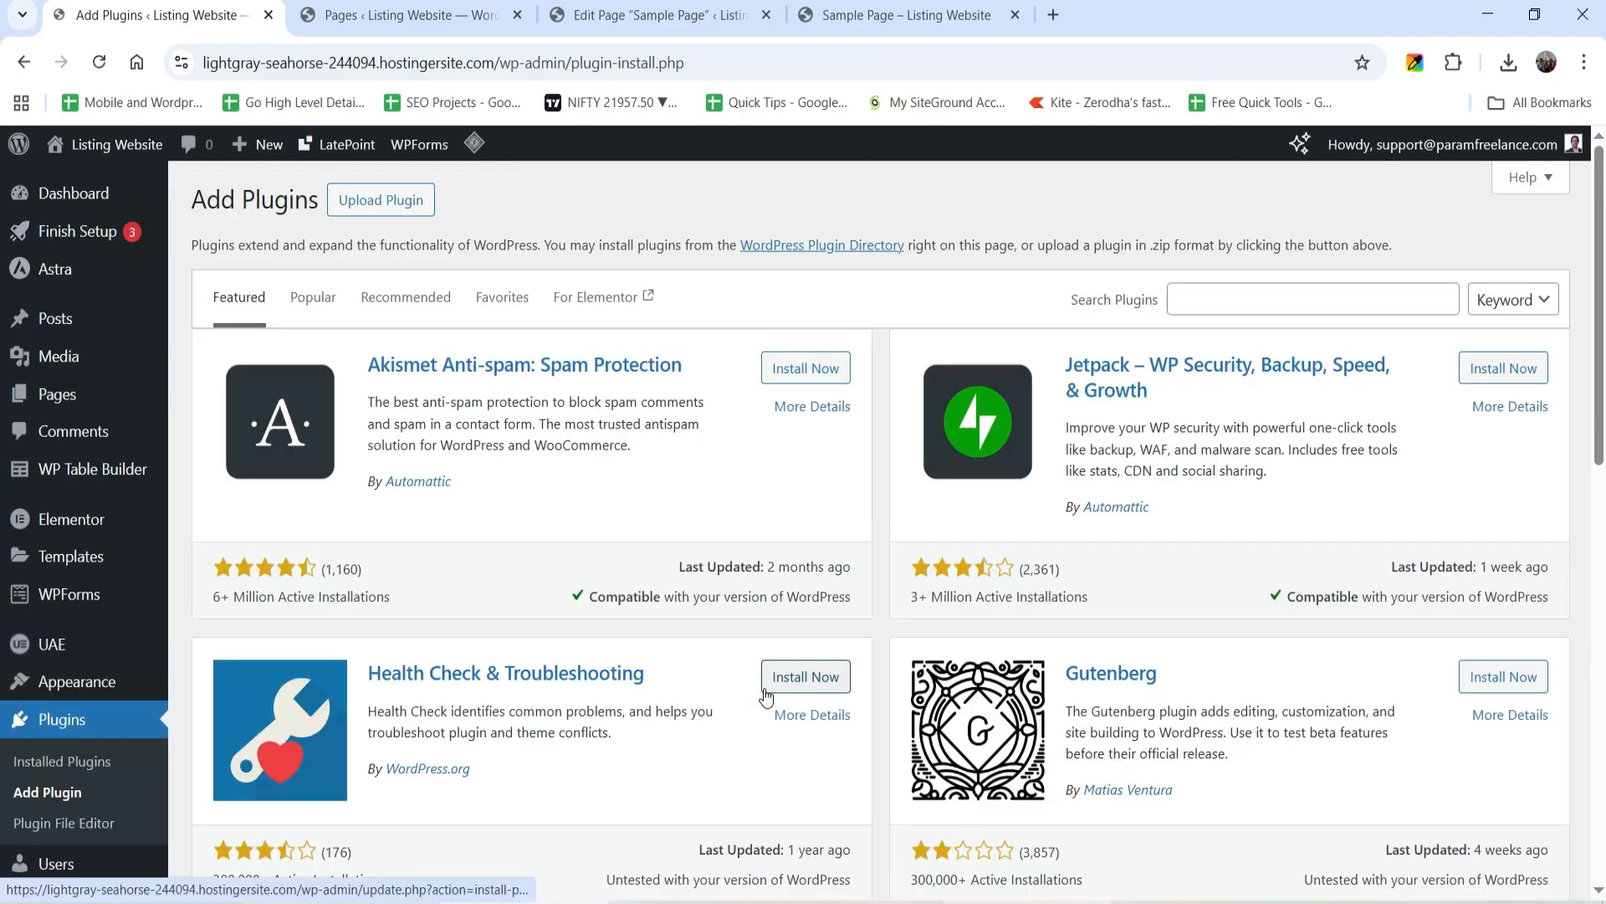
{"action": "left_click", "coordinate": [360, 199]}
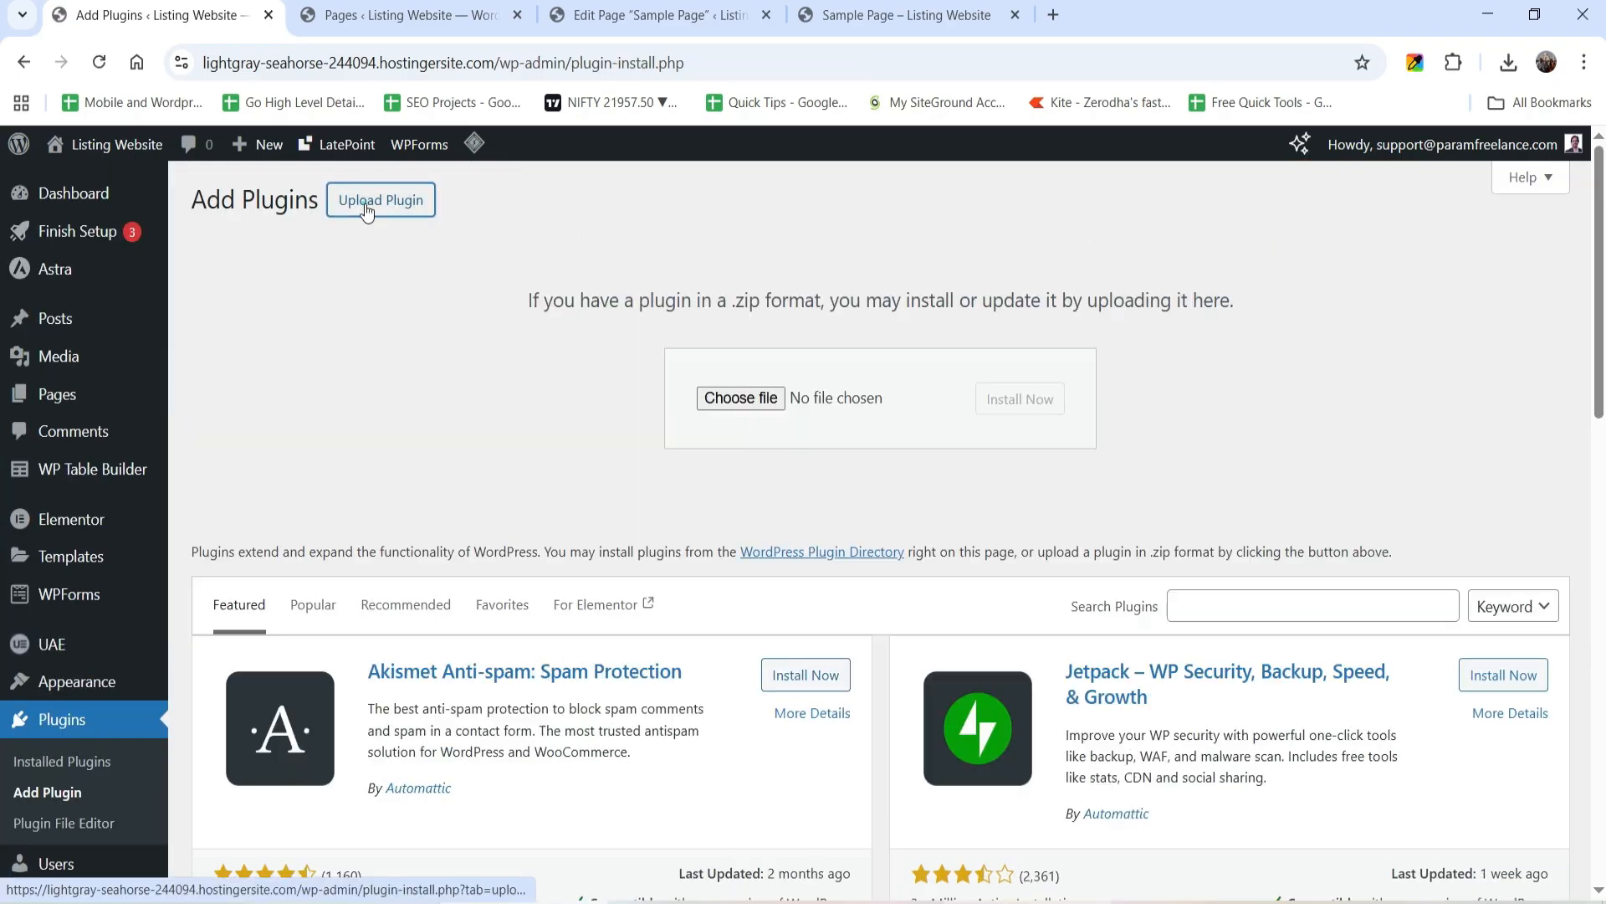
{"action": "left_click", "coordinate": [736, 398]}
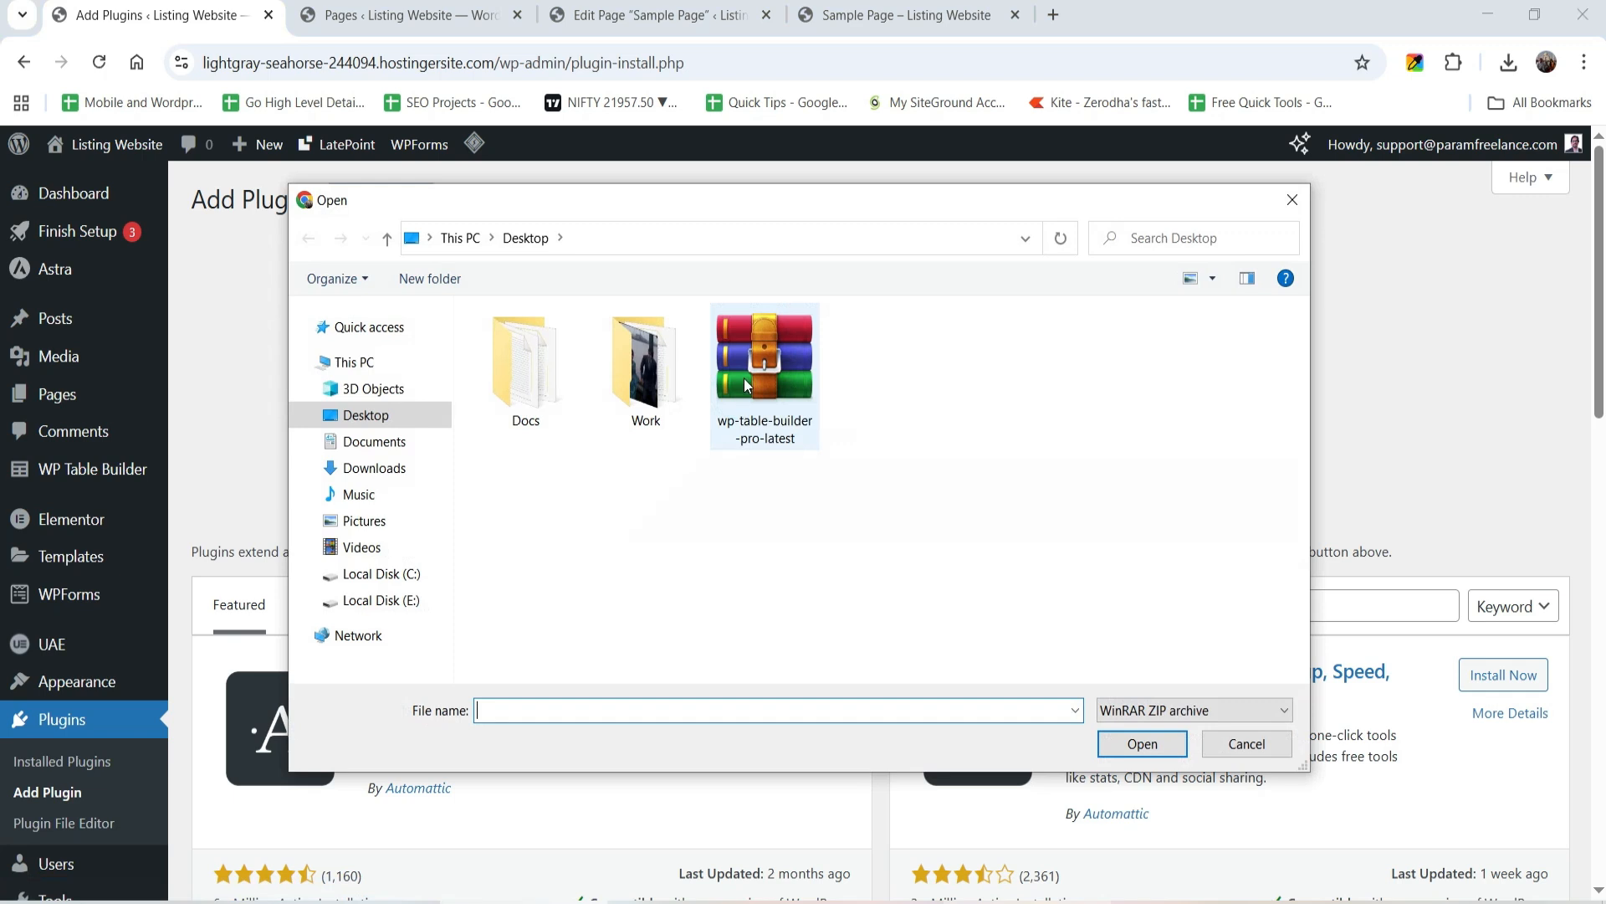
{"action": "double_click", "coordinate": [766, 373]}
{"action": "left_click", "coordinate": [1035, 410]}
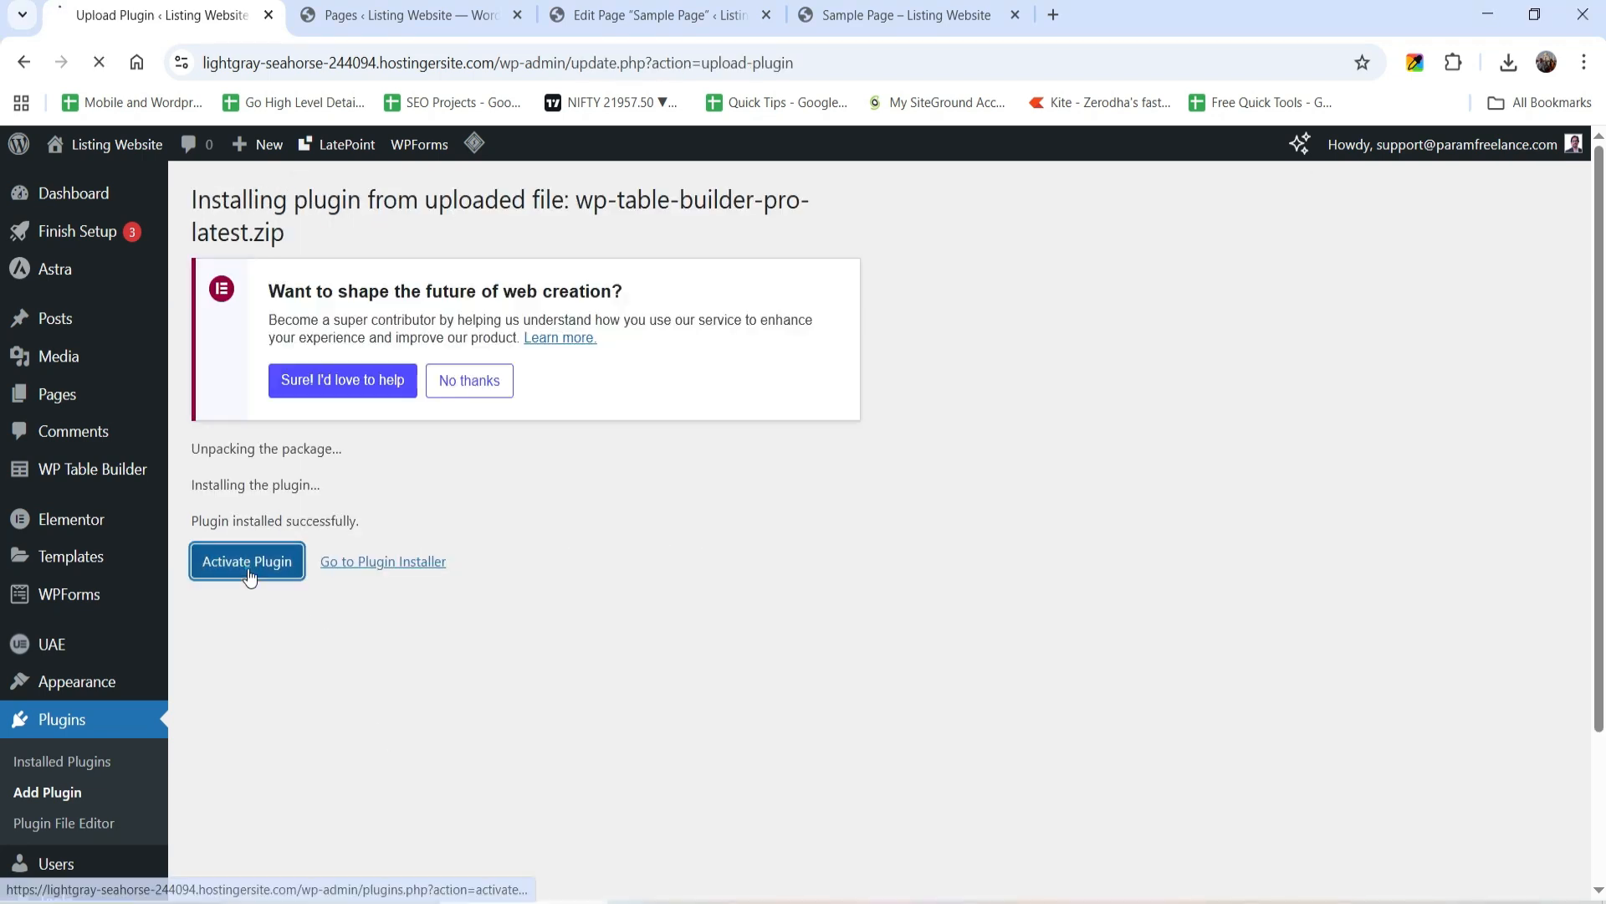
{"action": "left_click", "coordinate": [250, 564]}
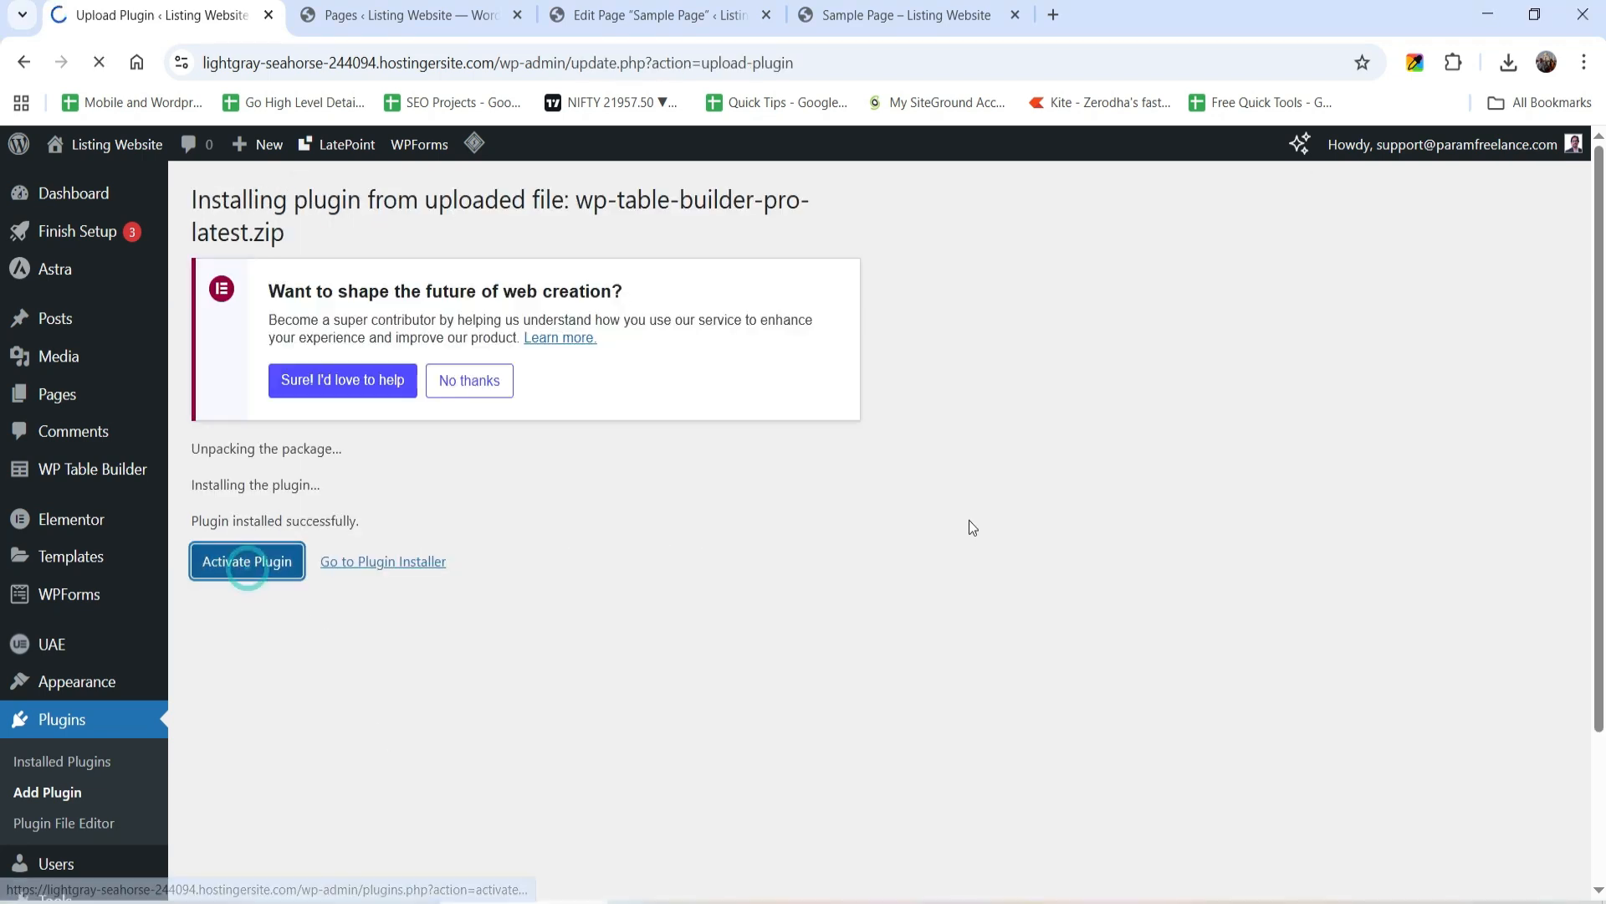
Step: Activate the WP Table Builder Pro license by entering the license key and associating it with the license owner's account
{"action": "scroll", "coordinate": [876, 495], "scroll_direction": "down", "scroll_amount": 5}
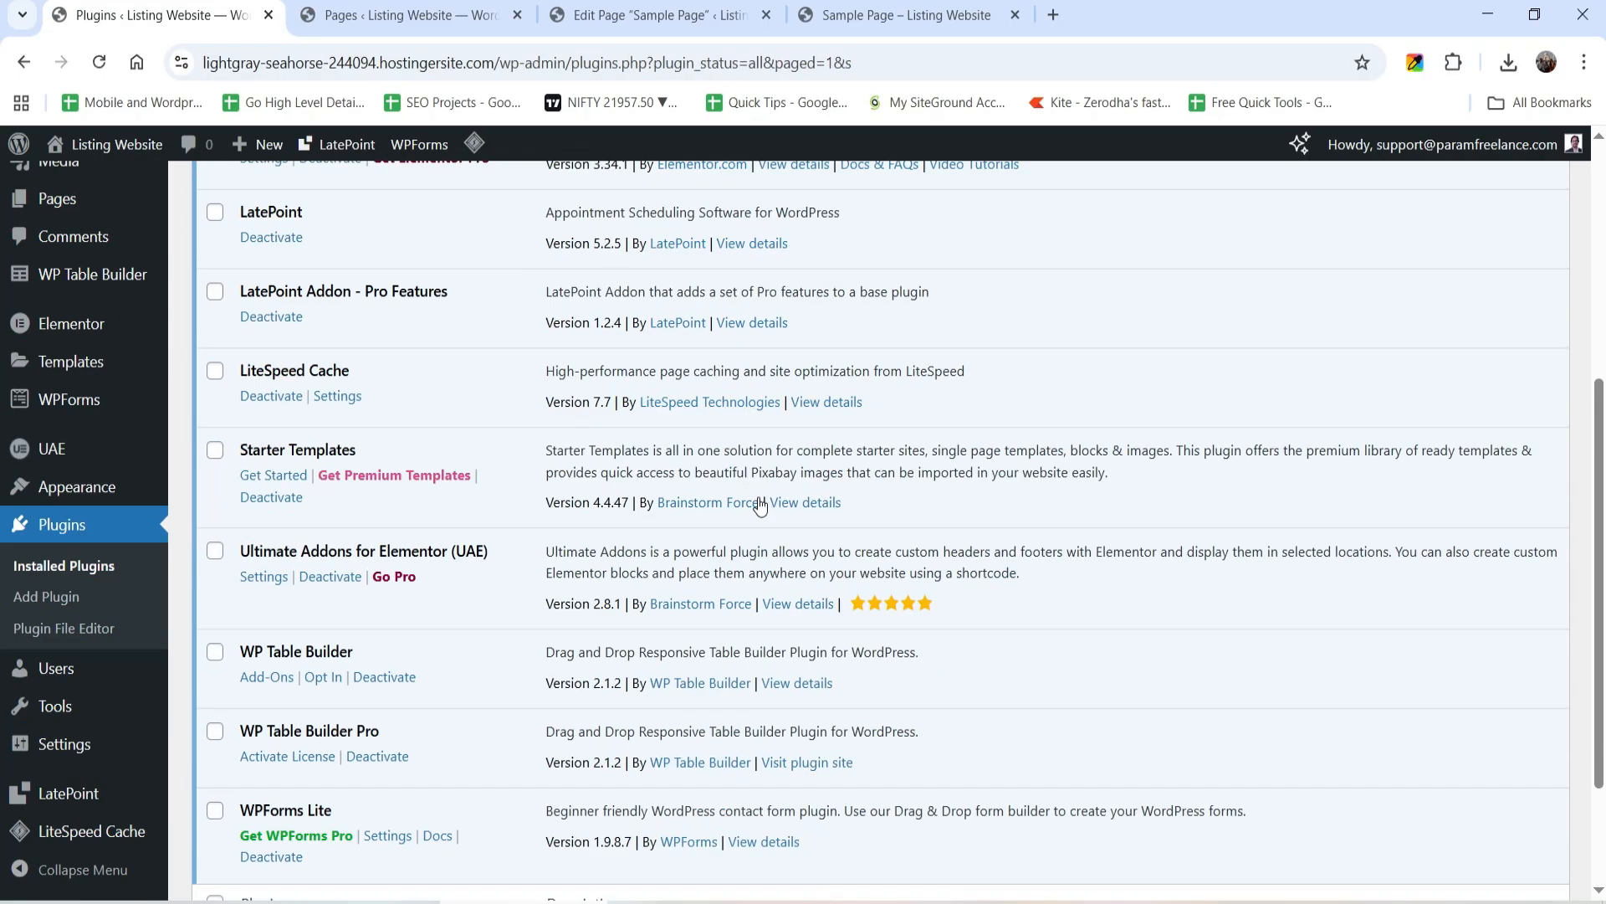
{"action": "scroll", "coordinate": [751, 500], "scroll_direction": "down", "scroll_amount": 2}
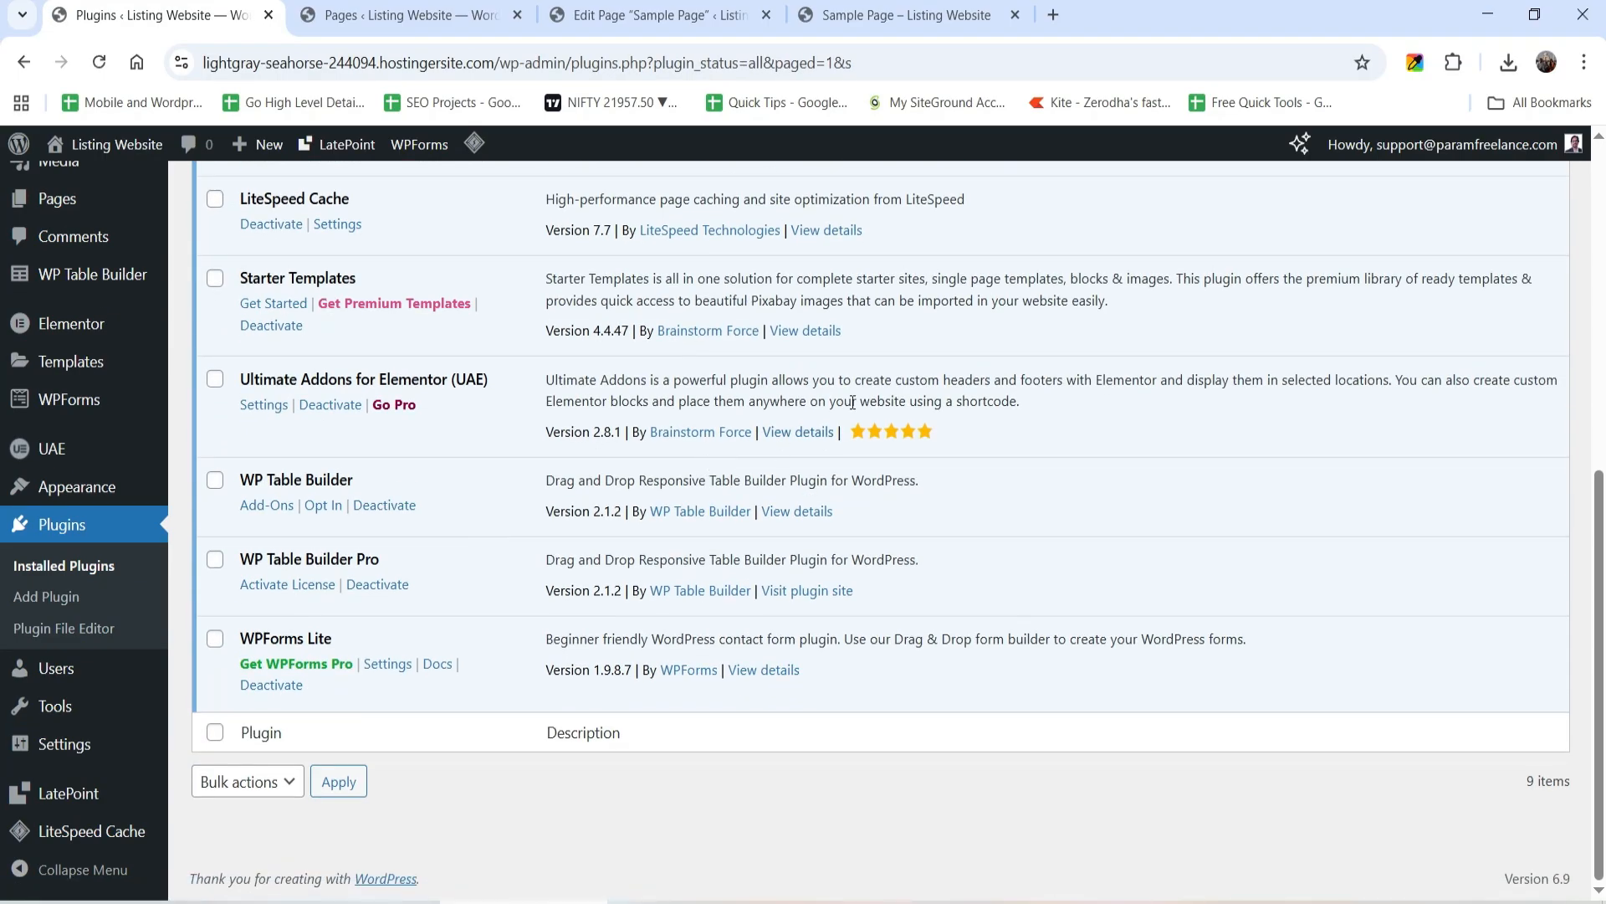
{"action": "left_click", "coordinate": [288, 584]}
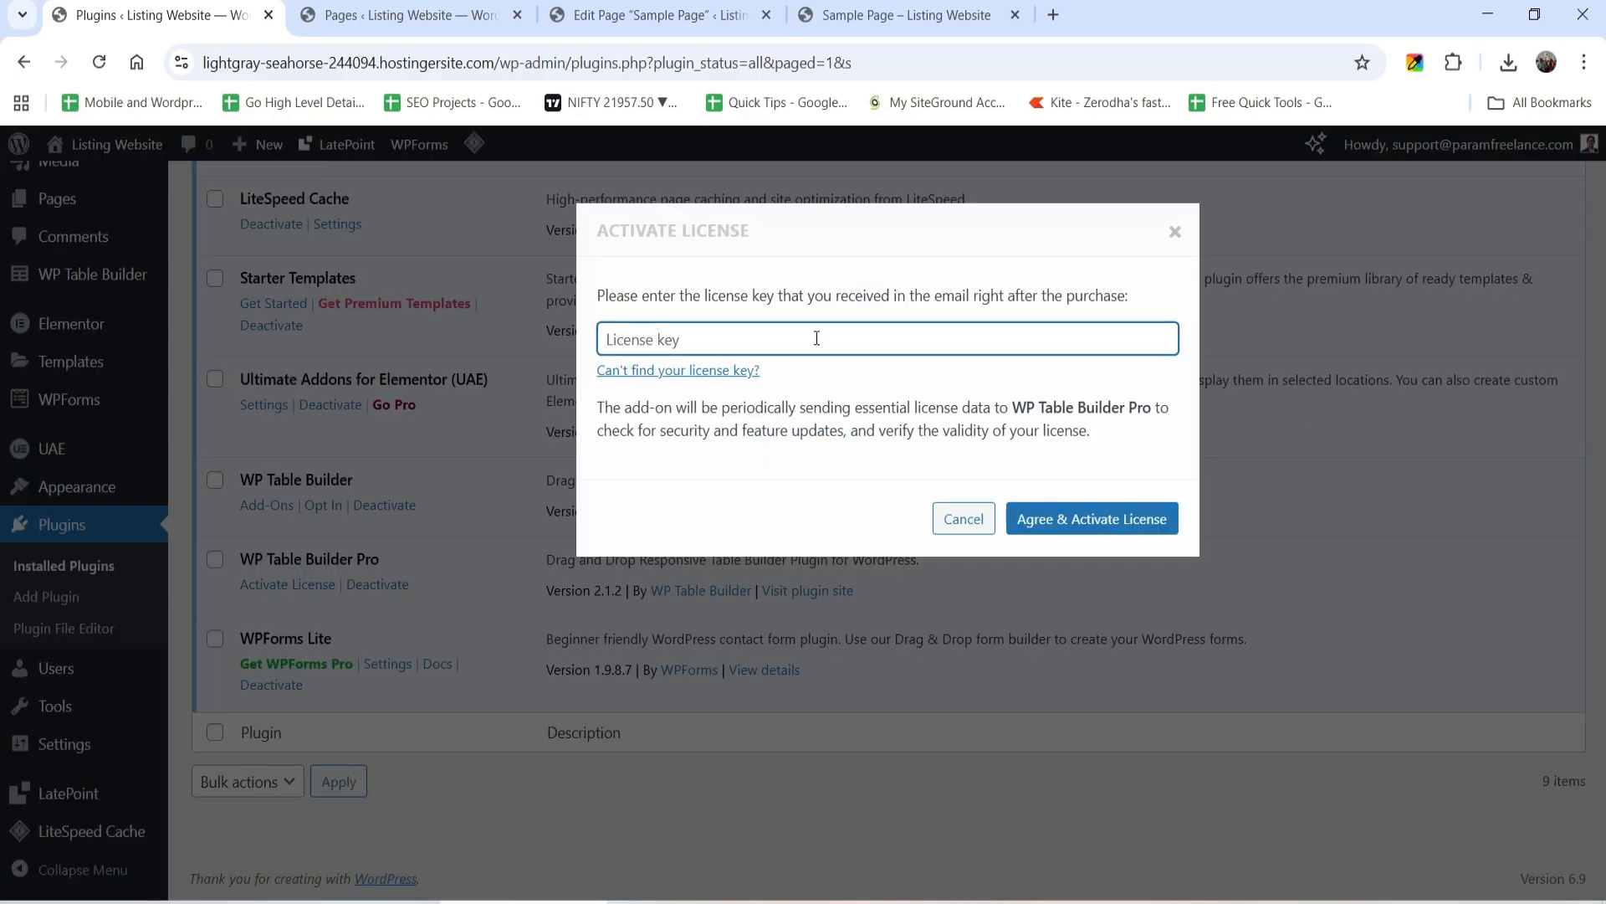
{"action": "key", "text": "ctrl+v"}
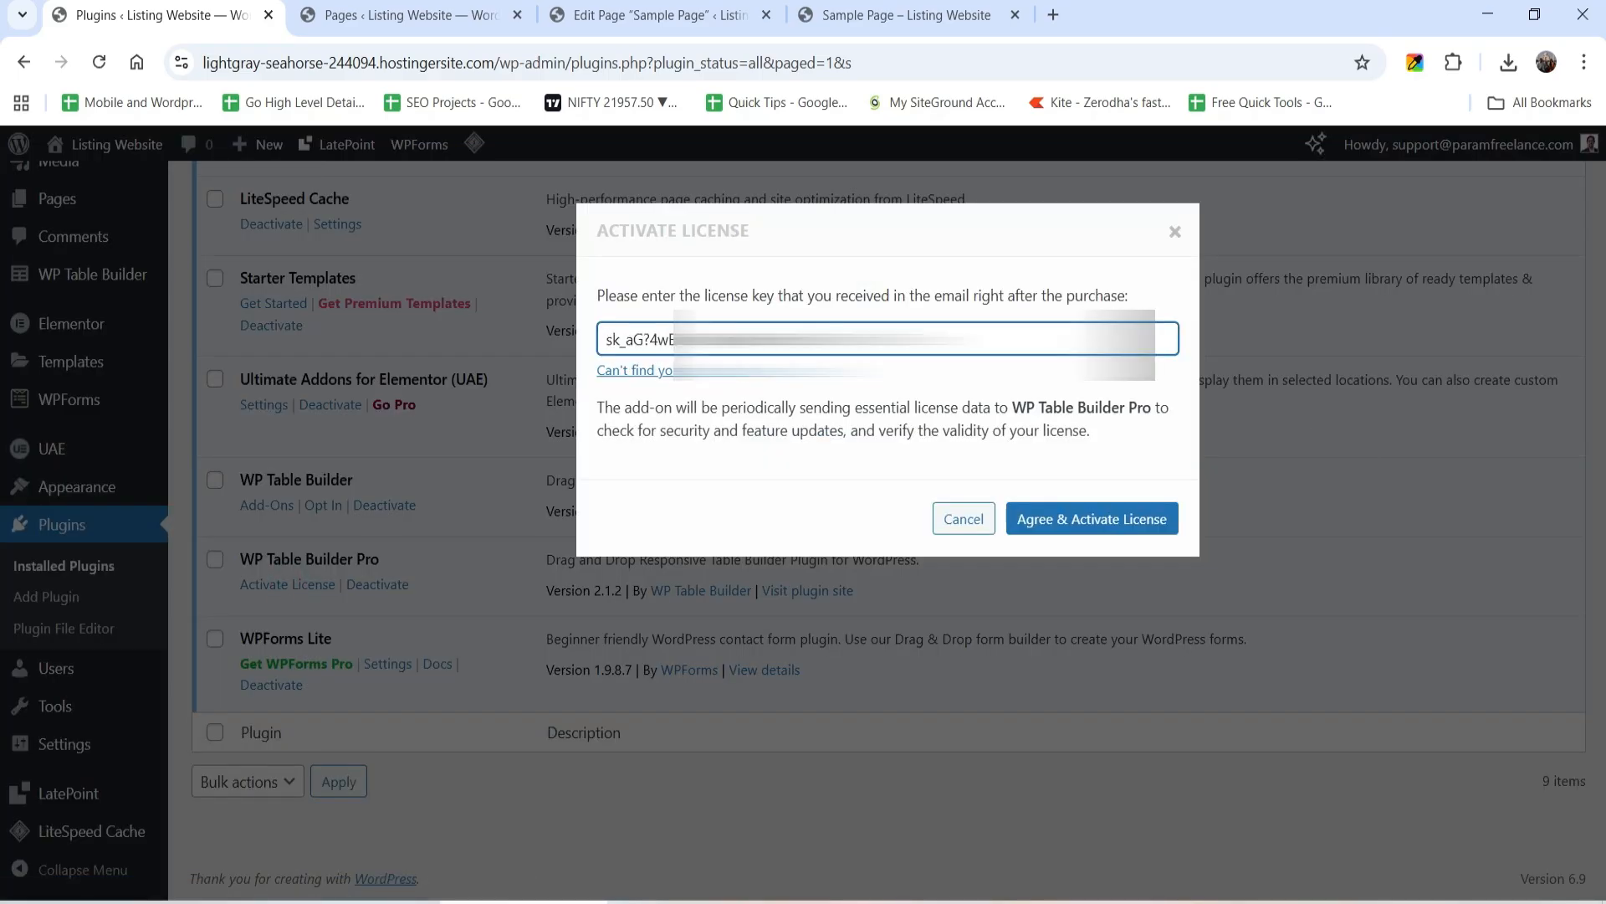
{"action": "left_click", "coordinate": [1113, 527]}
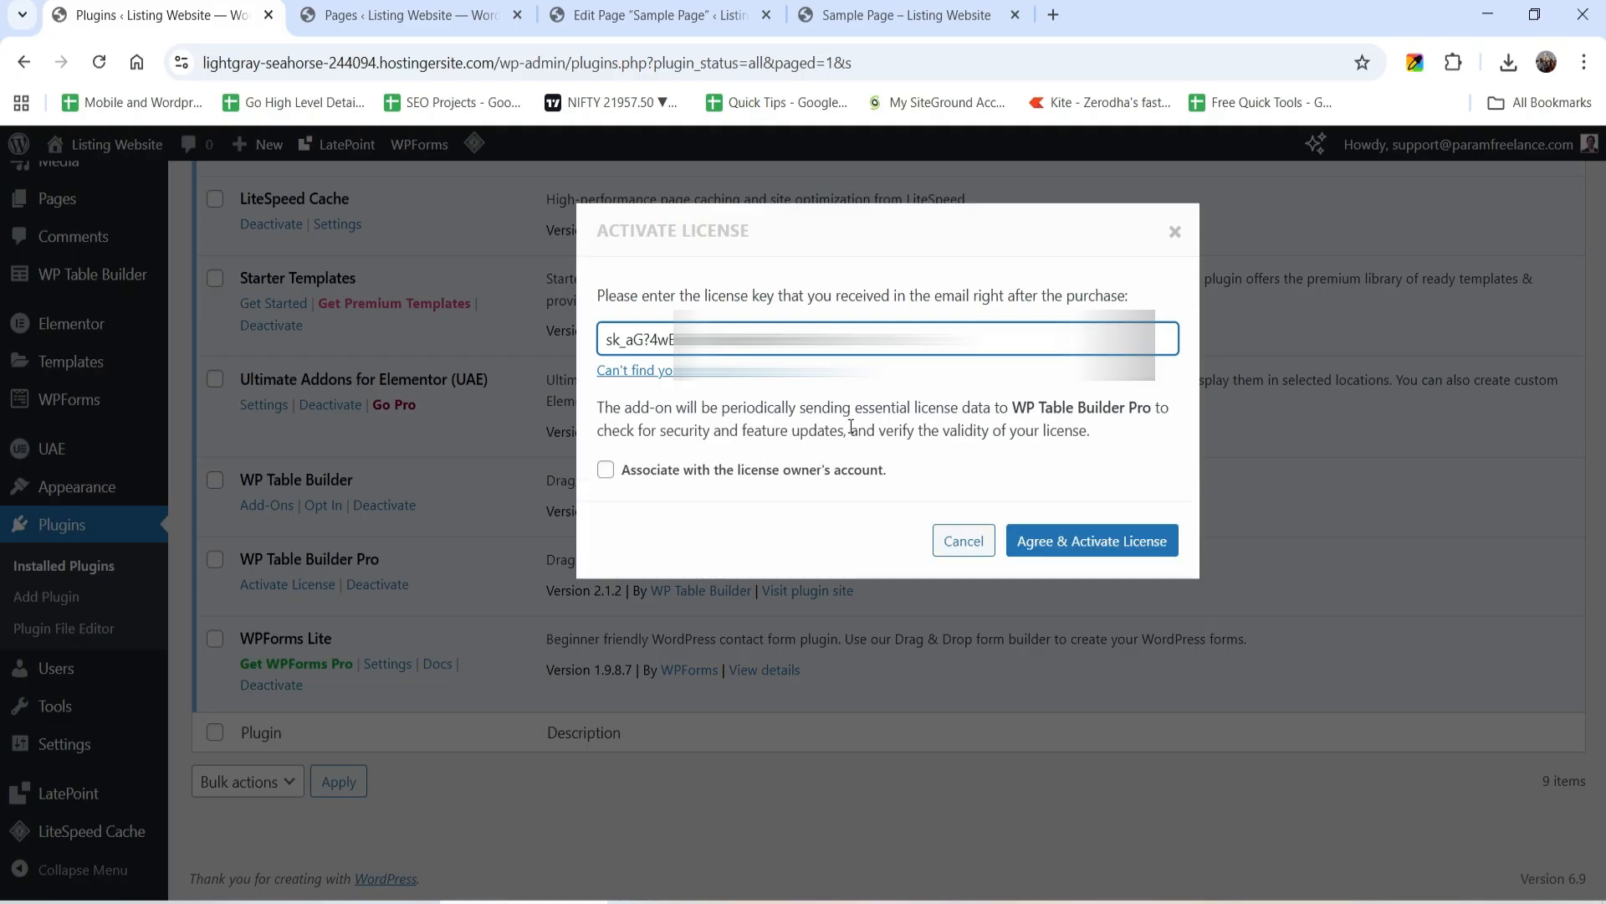
{"action": "left_click", "coordinate": [741, 473]}
{"action": "left_click", "coordinate": [1087, 541]}
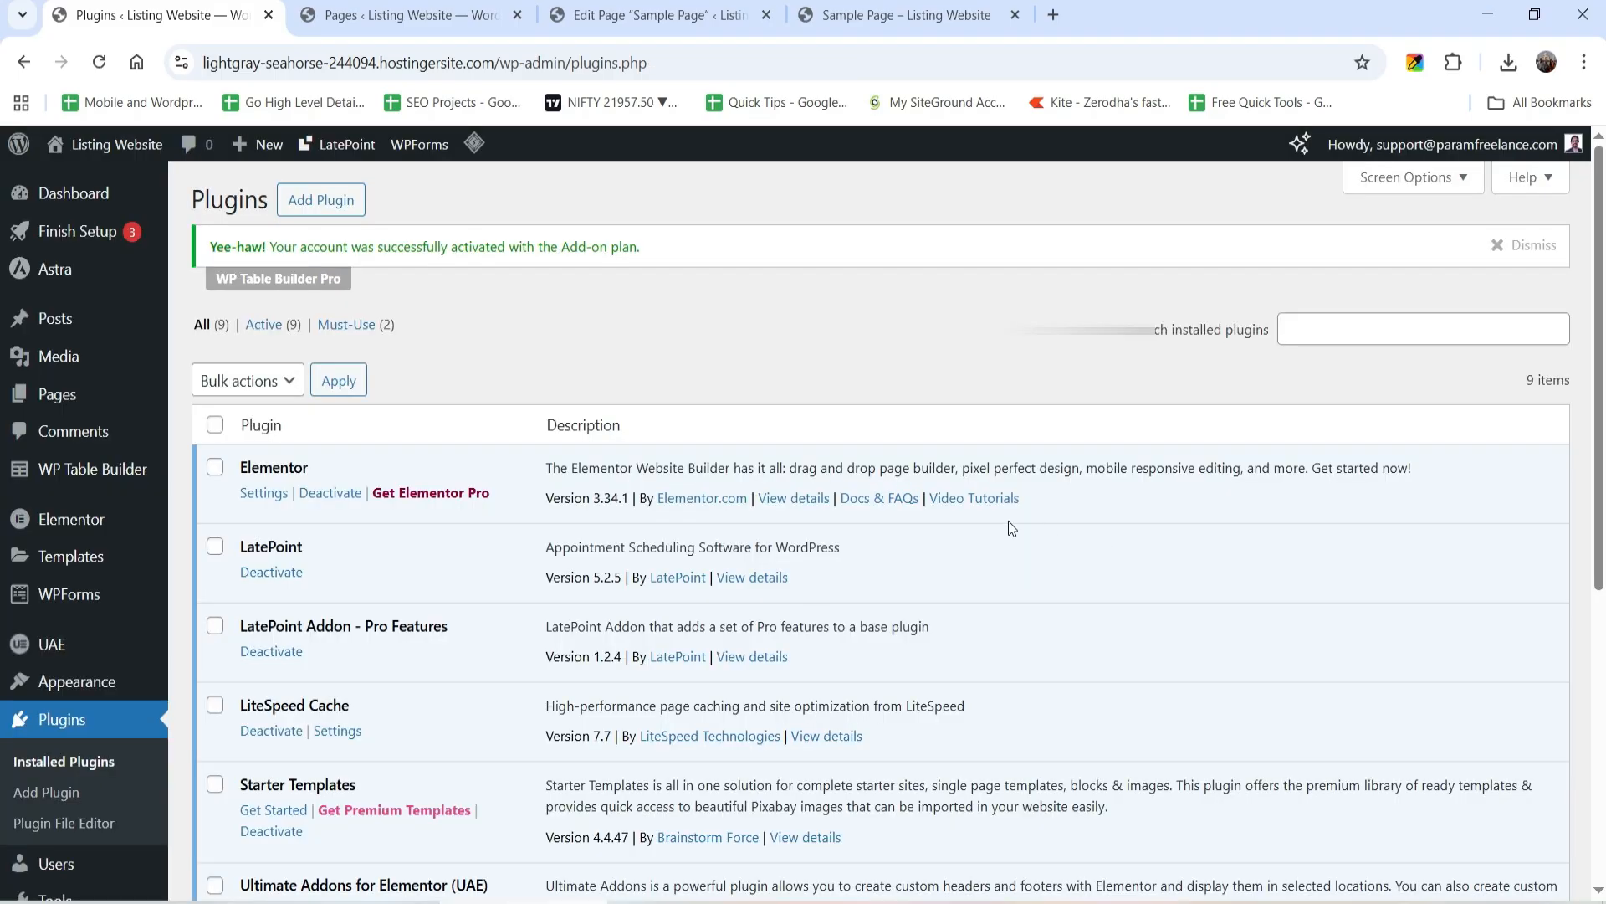
Step: Start a new WP Table Builder table from the Highlighted Column template
{"action": "scroll", "coordinate": [946, 564], "scroll_direction": "down", "scroll_amount": 5}
{"action": "scroll", "coordinate": [946, 565], "scroll_direction": "down", "scroll_amount": 2}
{"action": "scroll", "coordinate": [964, 535], "scroll_direction": "up", "scroll_amount": 7}
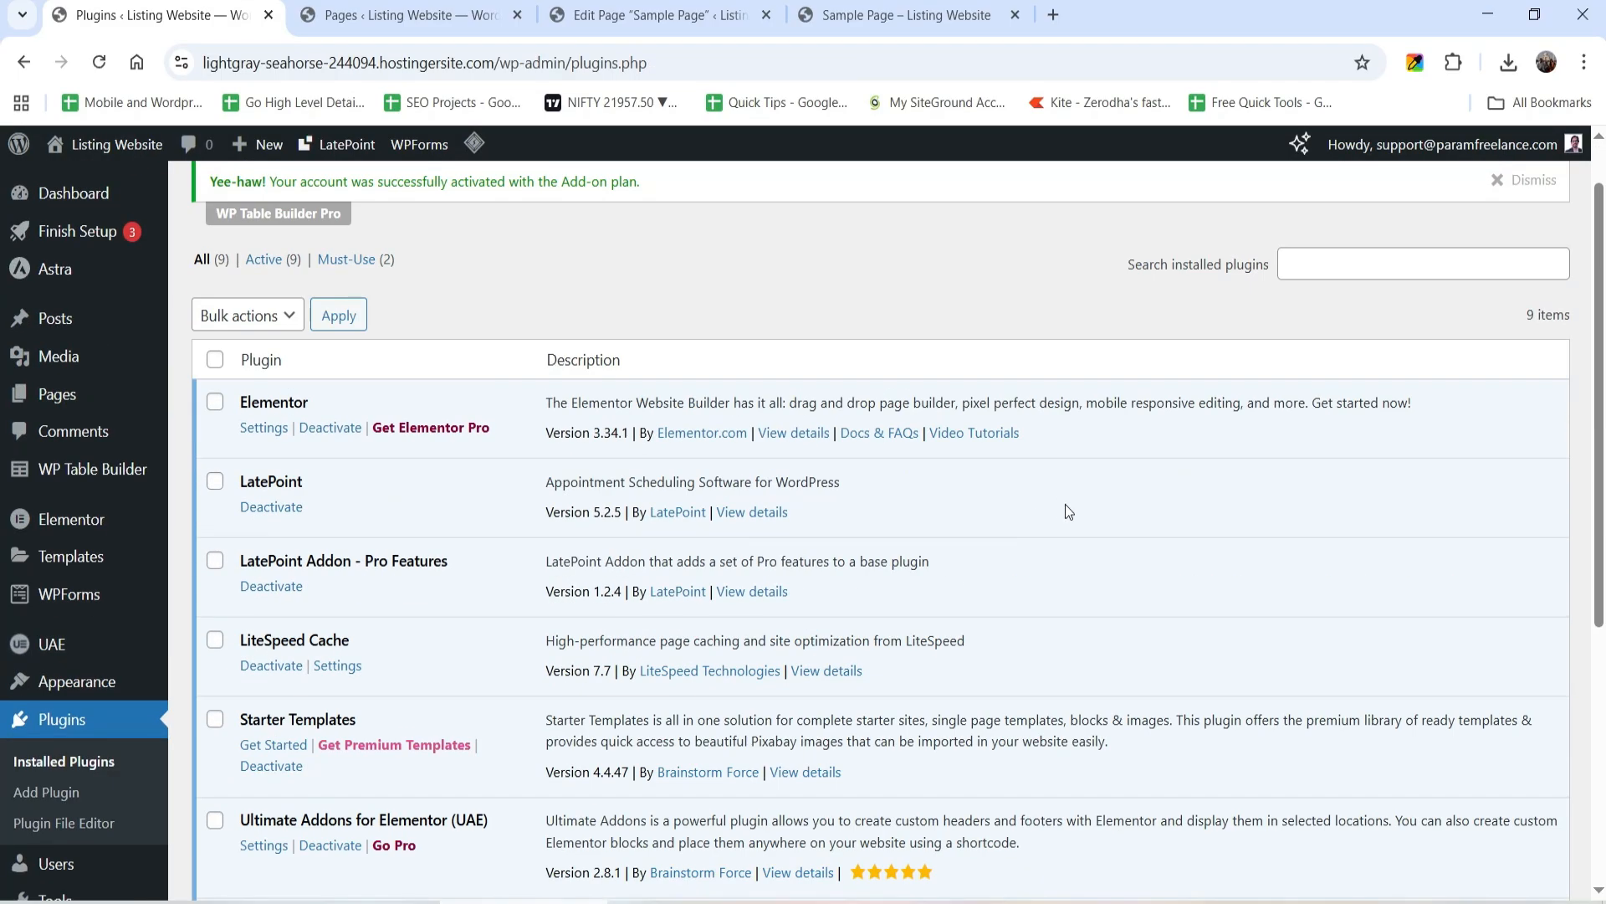
{"action": "mouse_move", "coordinate": [77, 475]}
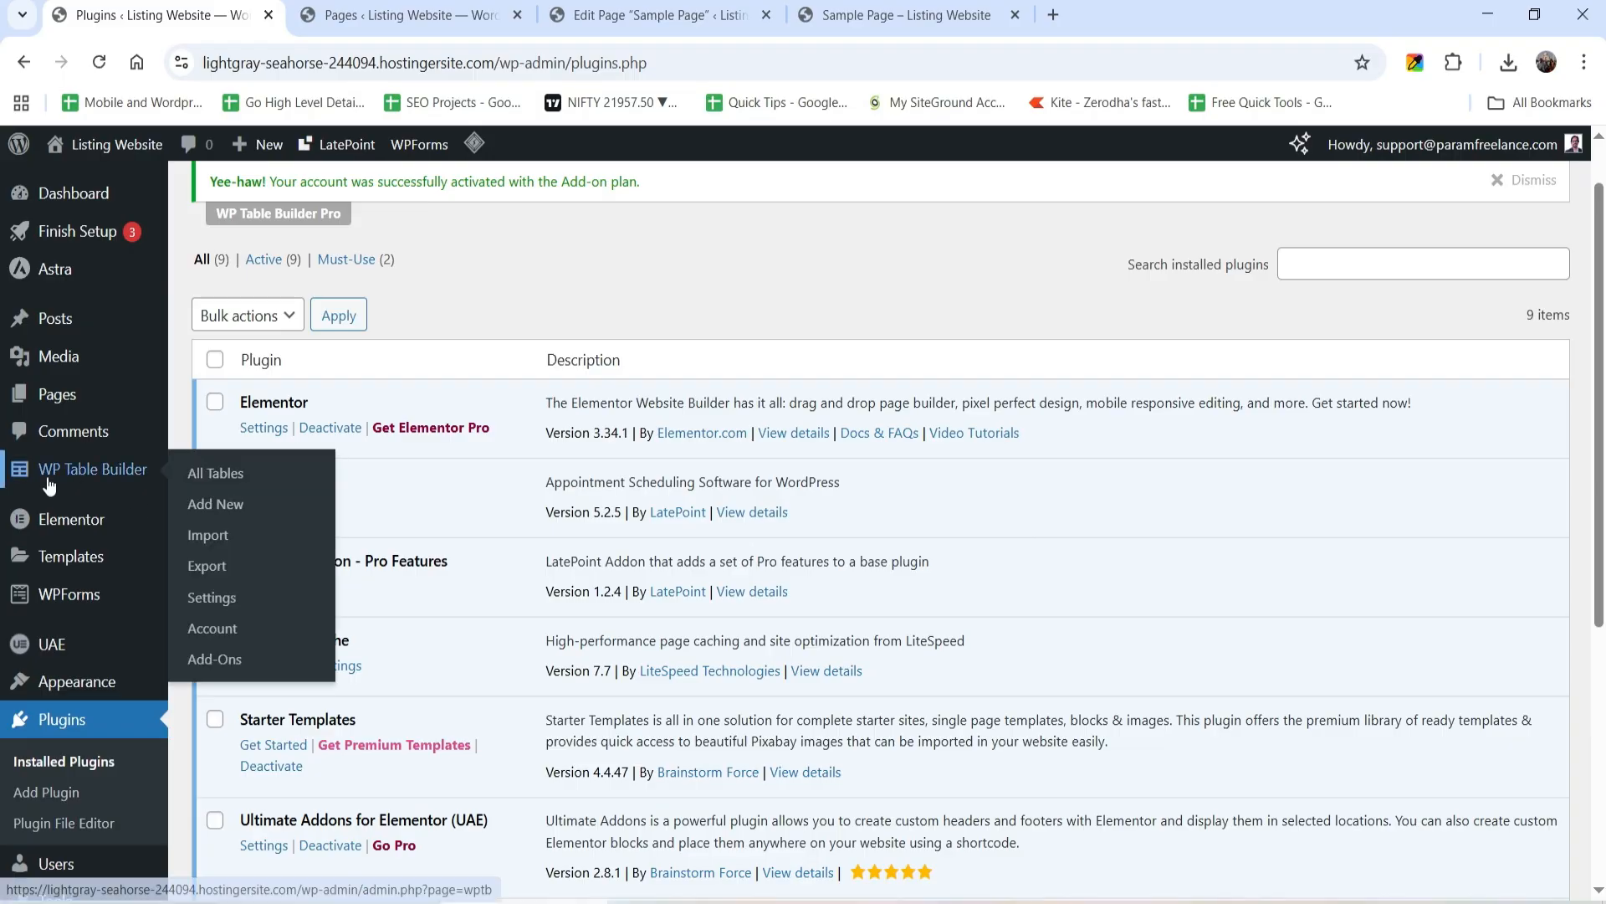
{"action": "left_click", "coordinate": [213, 476]}
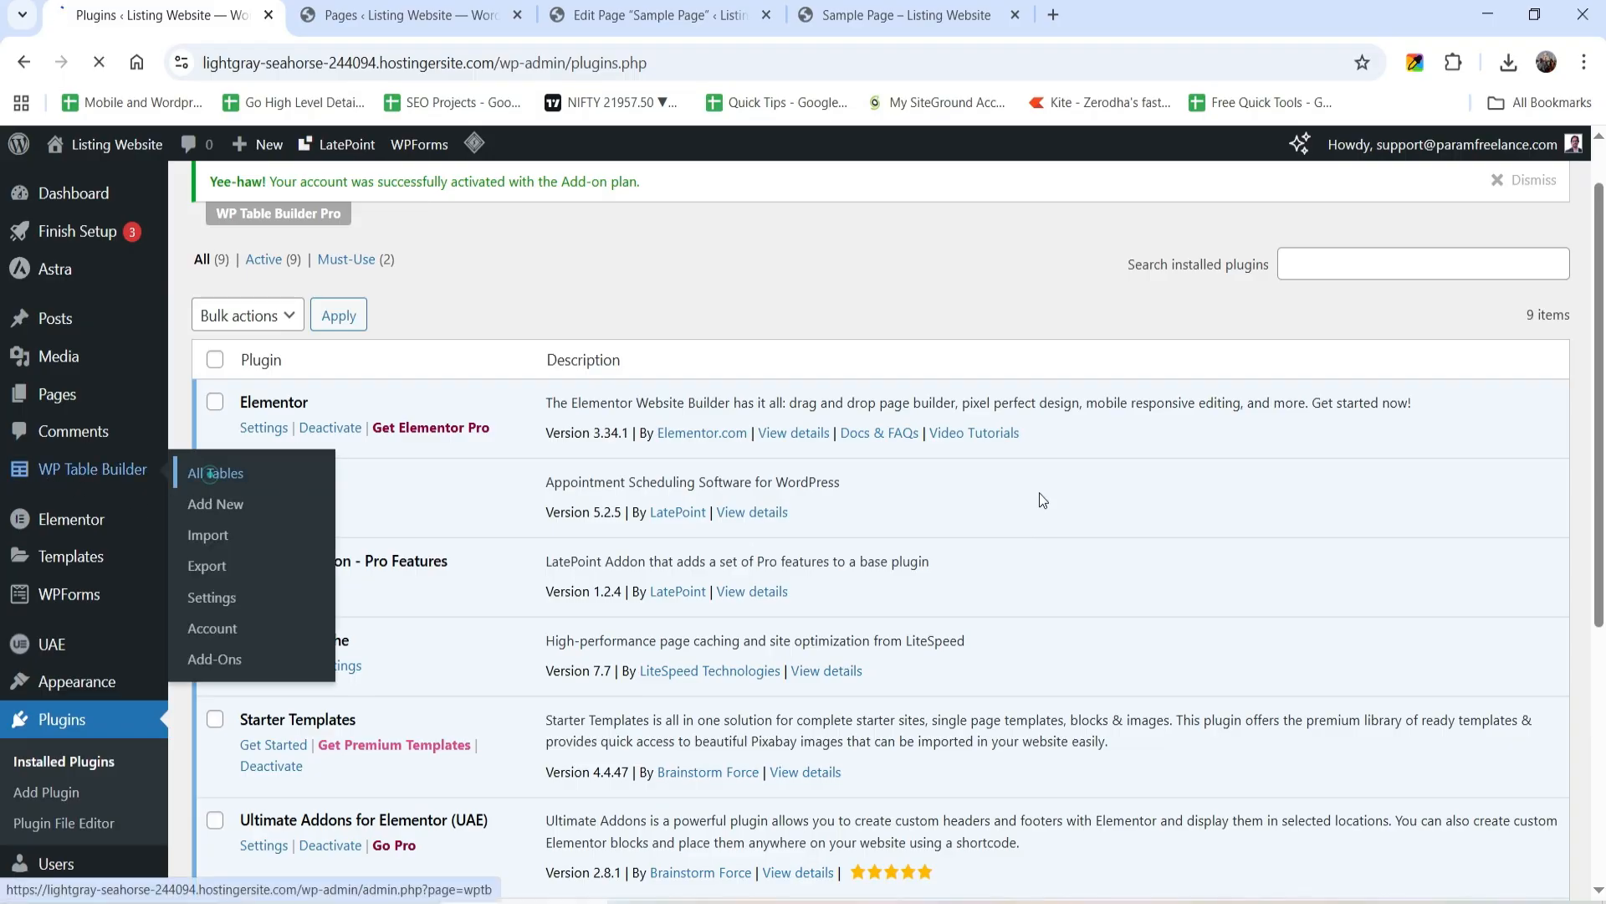
{"action": "scroll", "coordinate": [937, 463], "scroll_direction": "down", "scroll_amount": 3}
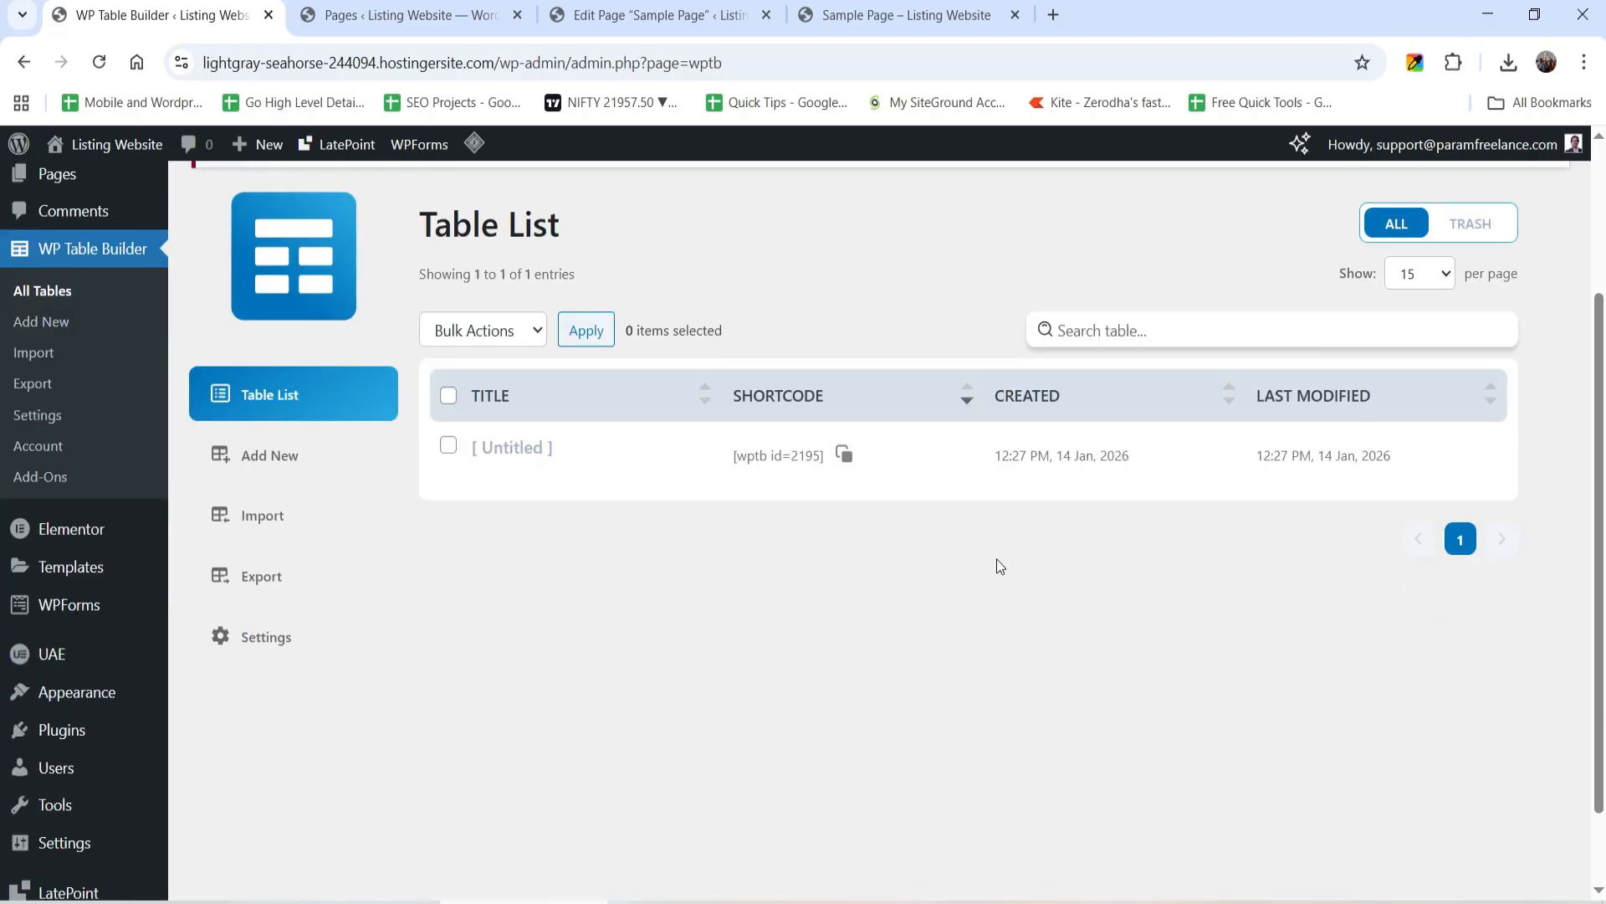
{"action": "left_click", "coordinate": [263, 460]}
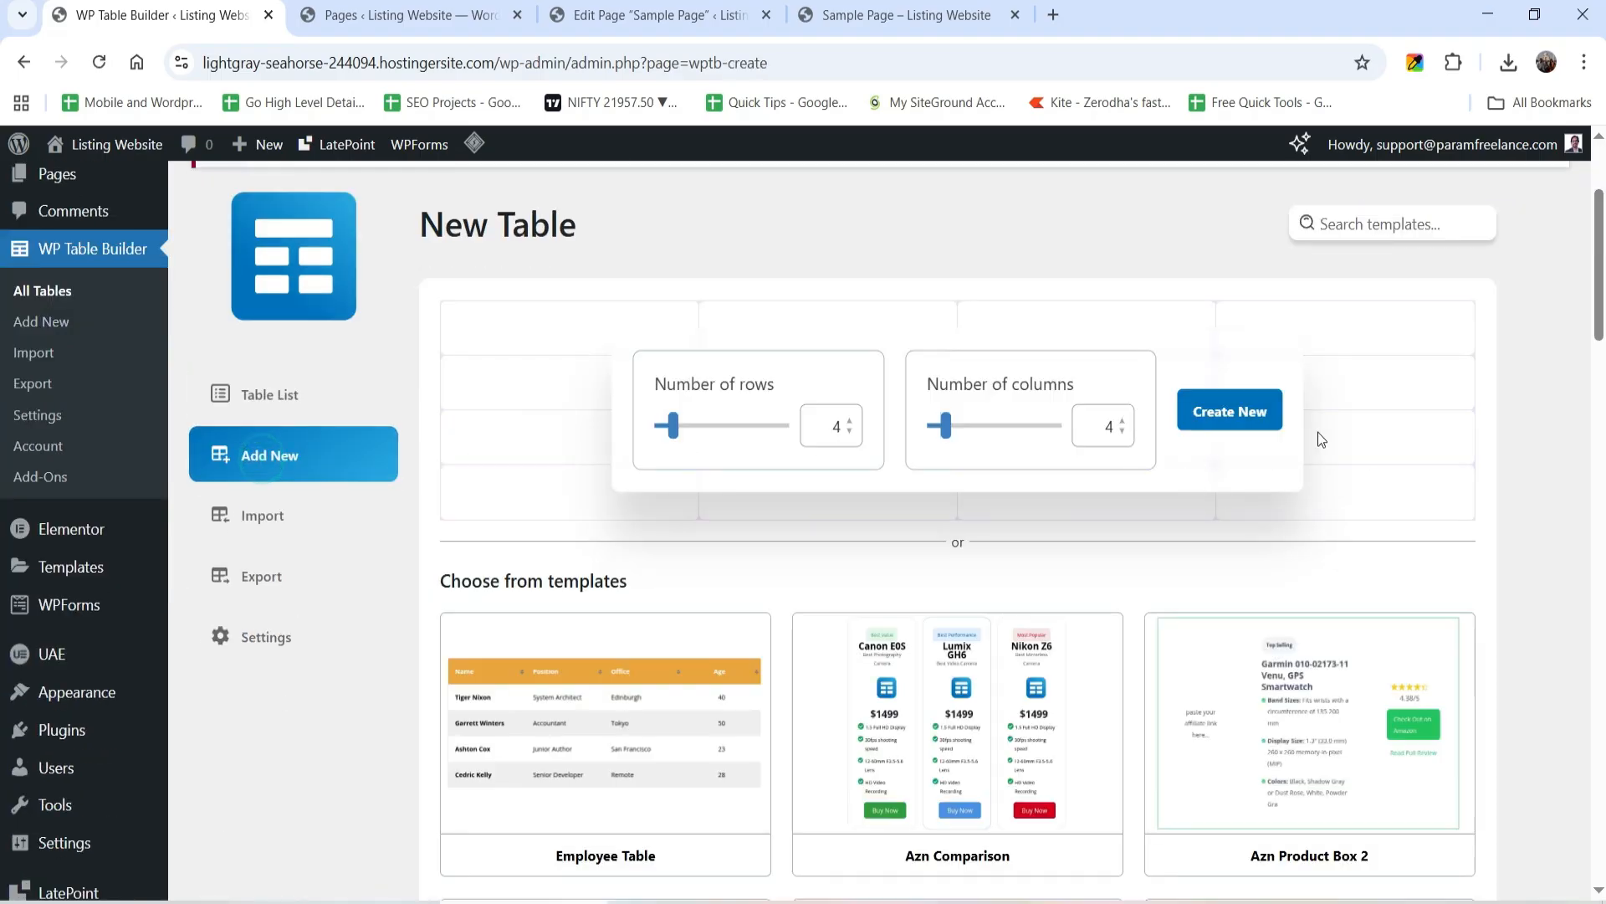
{"action": "scroll", "coordinate": [1318, 432], "scroll_direction": "down", "scroll_amount": 3}
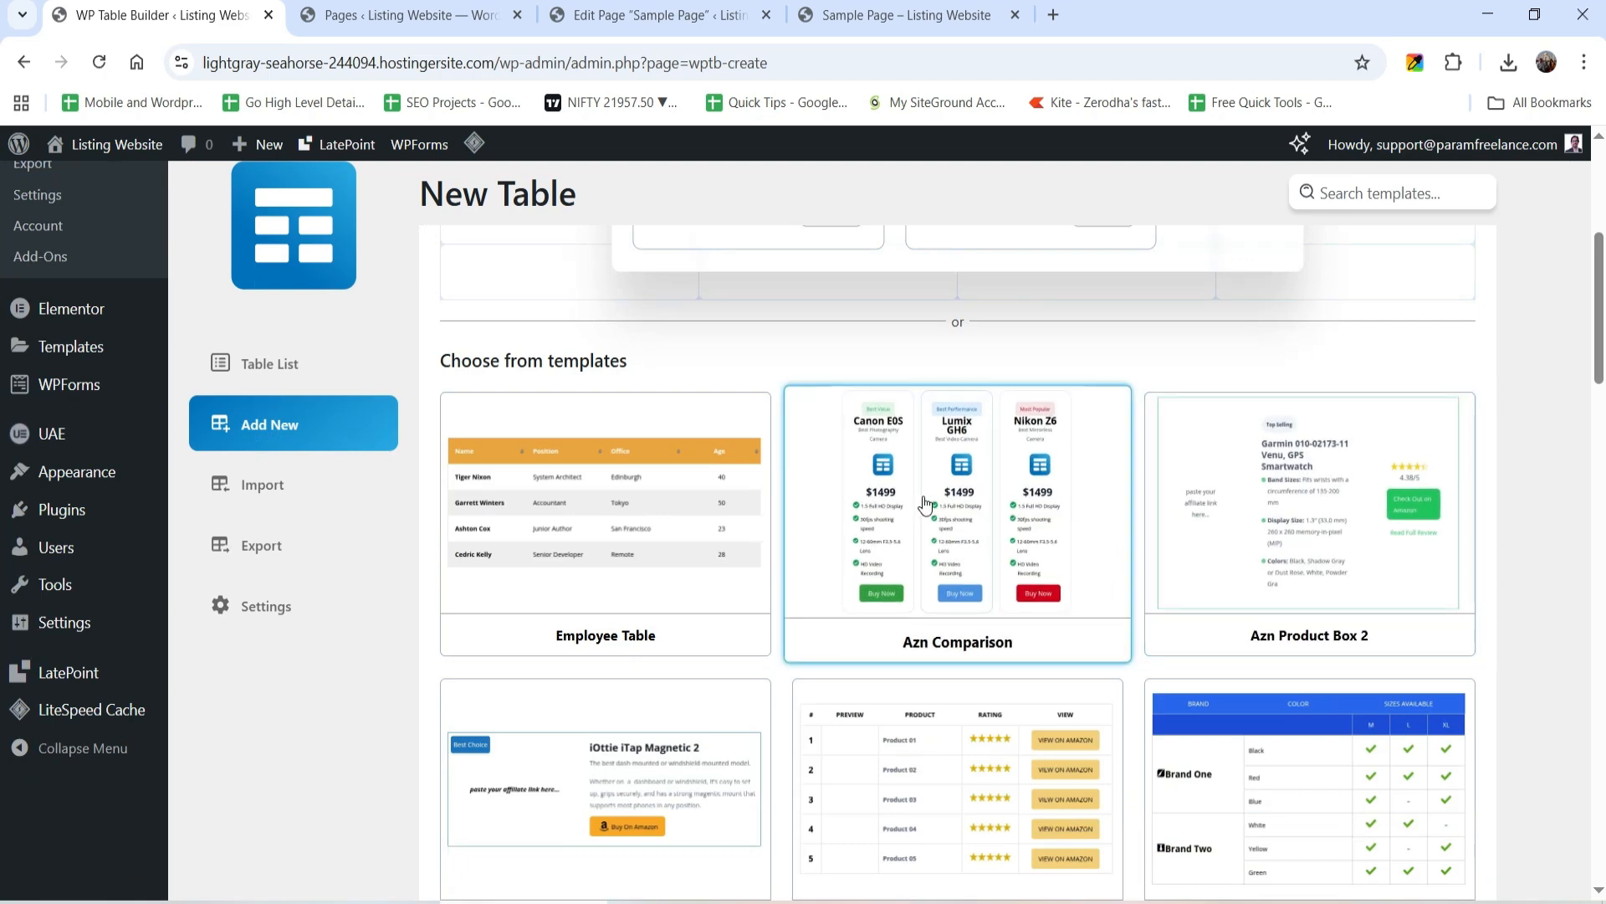
{"action": "scroll", "coordinate": [1439, 452], "scroll_direction": "down", "scroll_amount": 6}
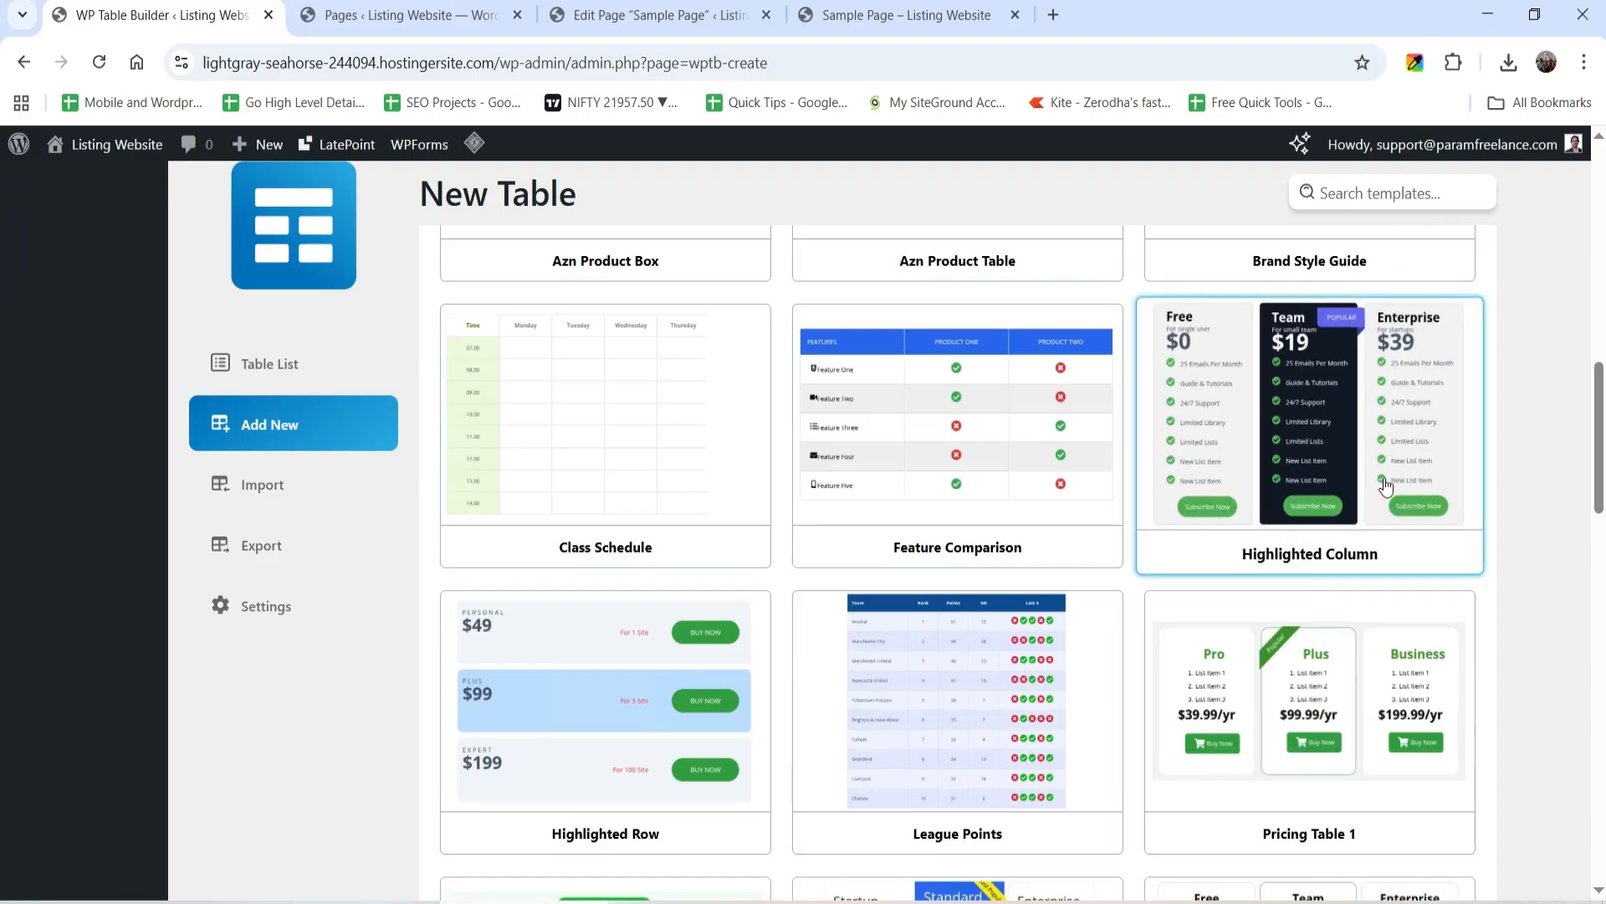
{"action": "left_click", "coordinate": [1356, 428]}
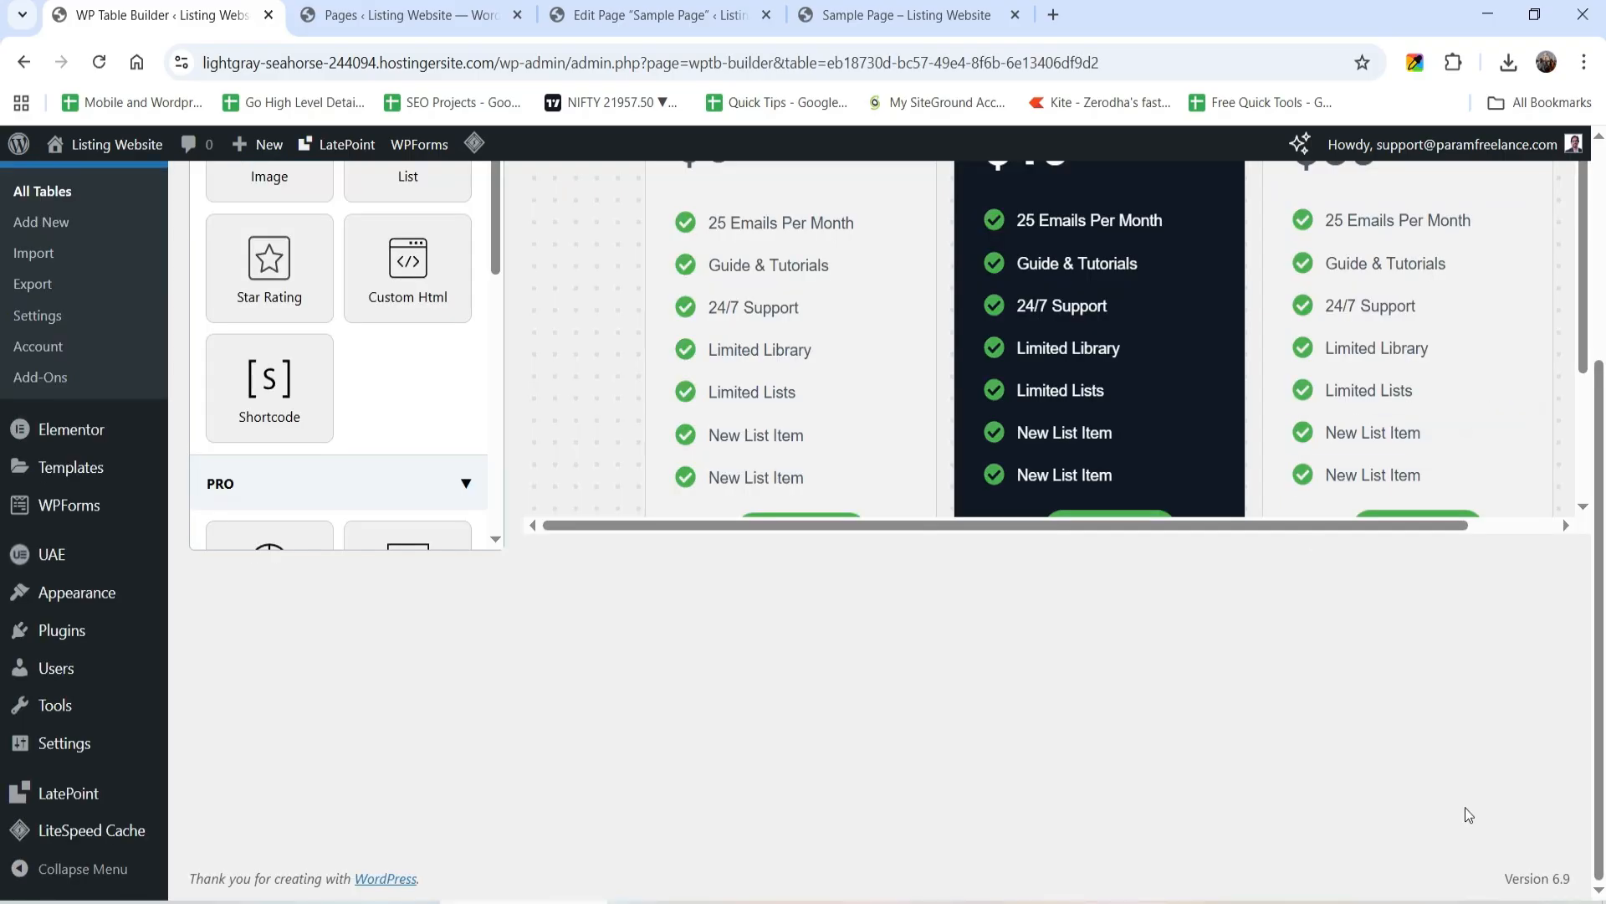
Step: Examine the editing options for the Free column's heading, subtitle, price and feature list, and review the other pricing columns
{"action": "scroll", "coordinate": [1559, 756], "scroll_direction": "up", "scroll_amount": 4}
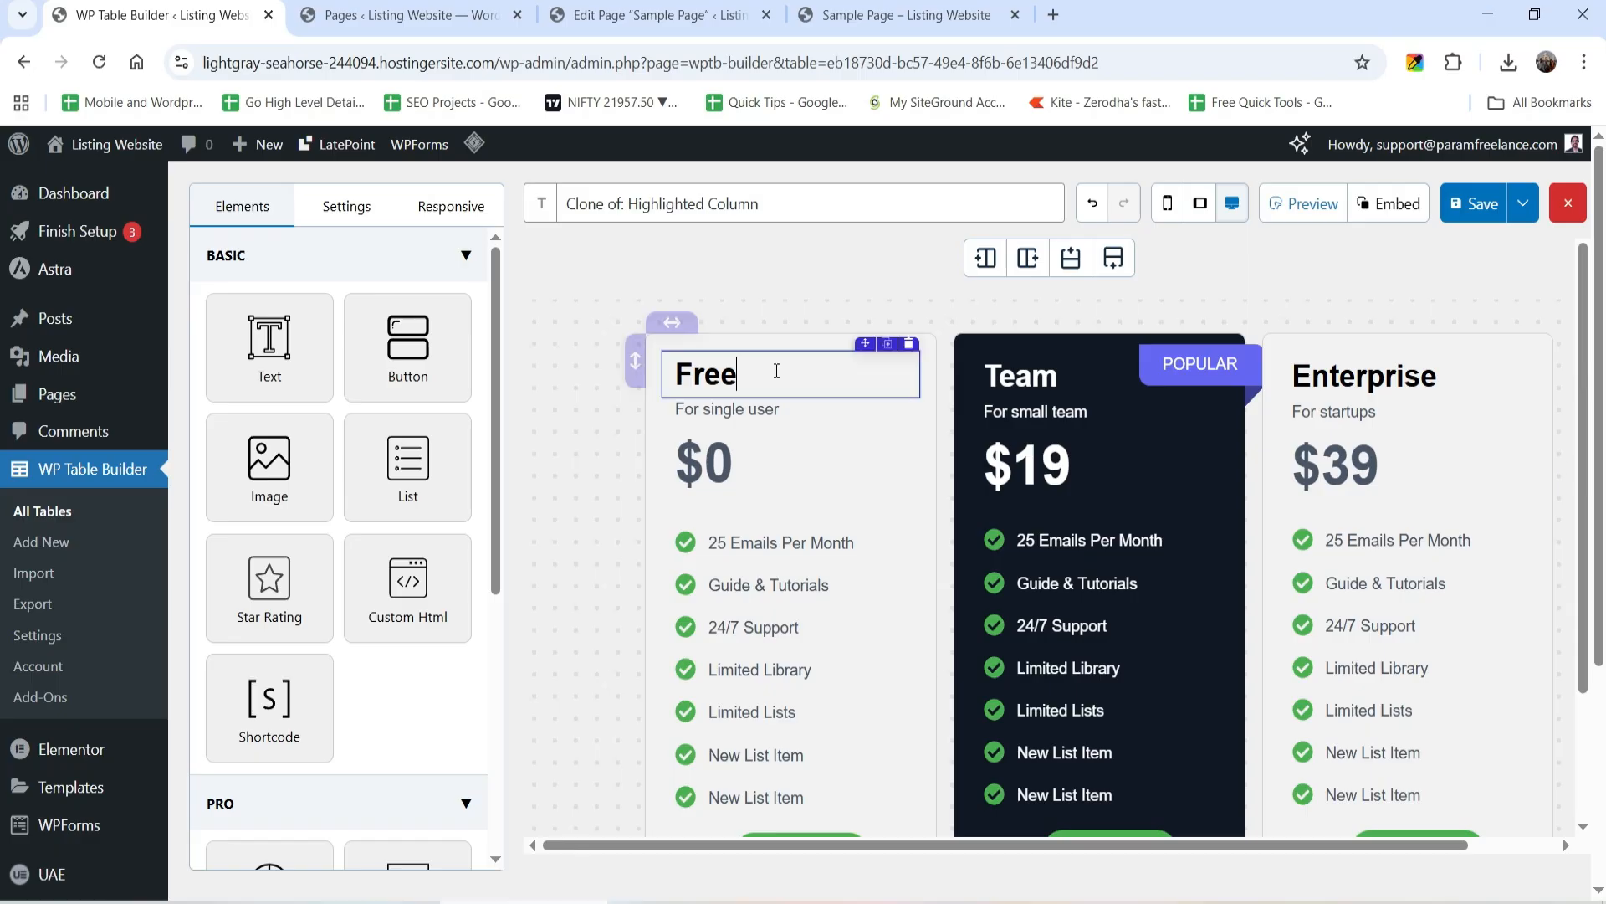
{"action": "left_click", "coordinate": [776, 371]}
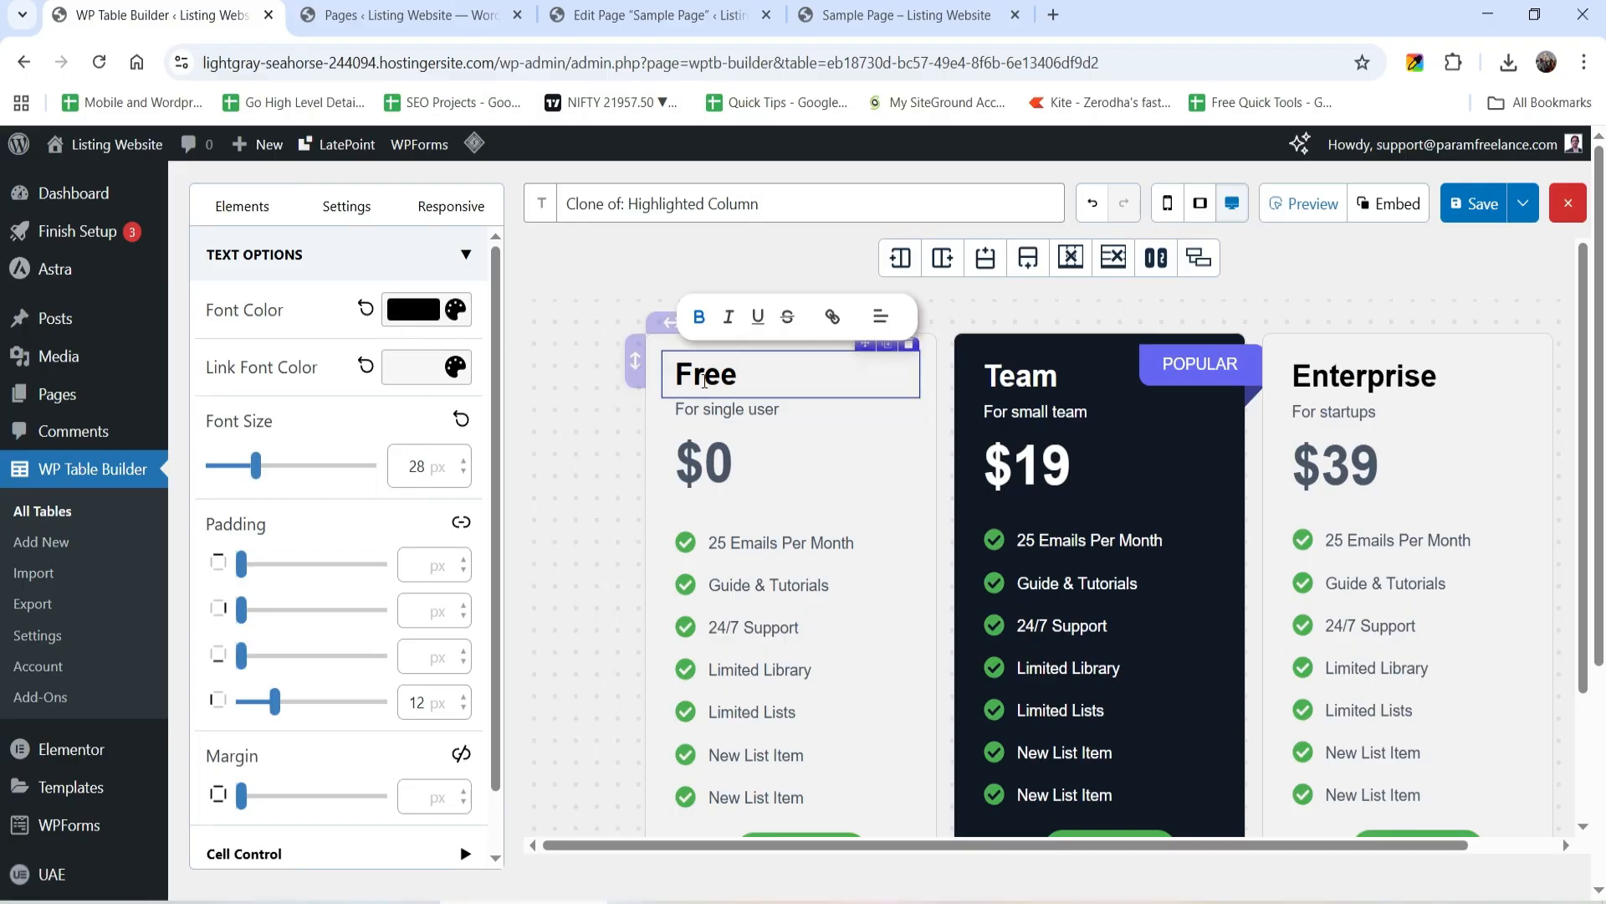
{"action": "double_click", "coordinate": [702, 381]}
{"action": "left_click", "coordinate": [723, 410]}
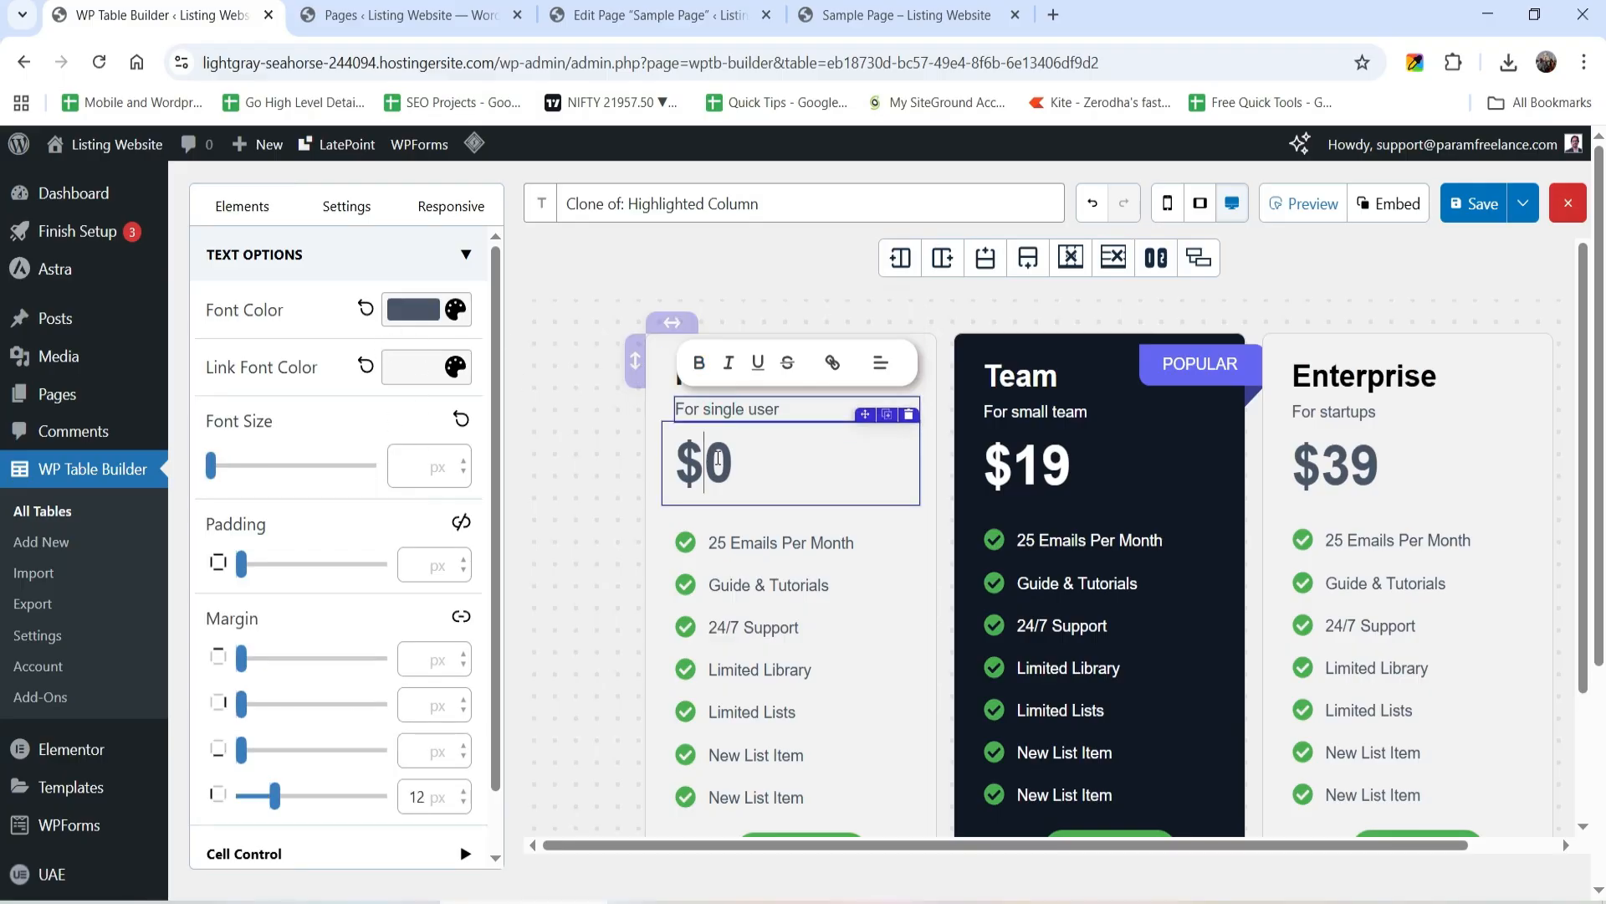
{"action": "left_click", "coordinate": [771, 473]}
{"action": "scroll", "coordinate": [772, 473], "scroll_direction": "down", "scroll_amount": 2}
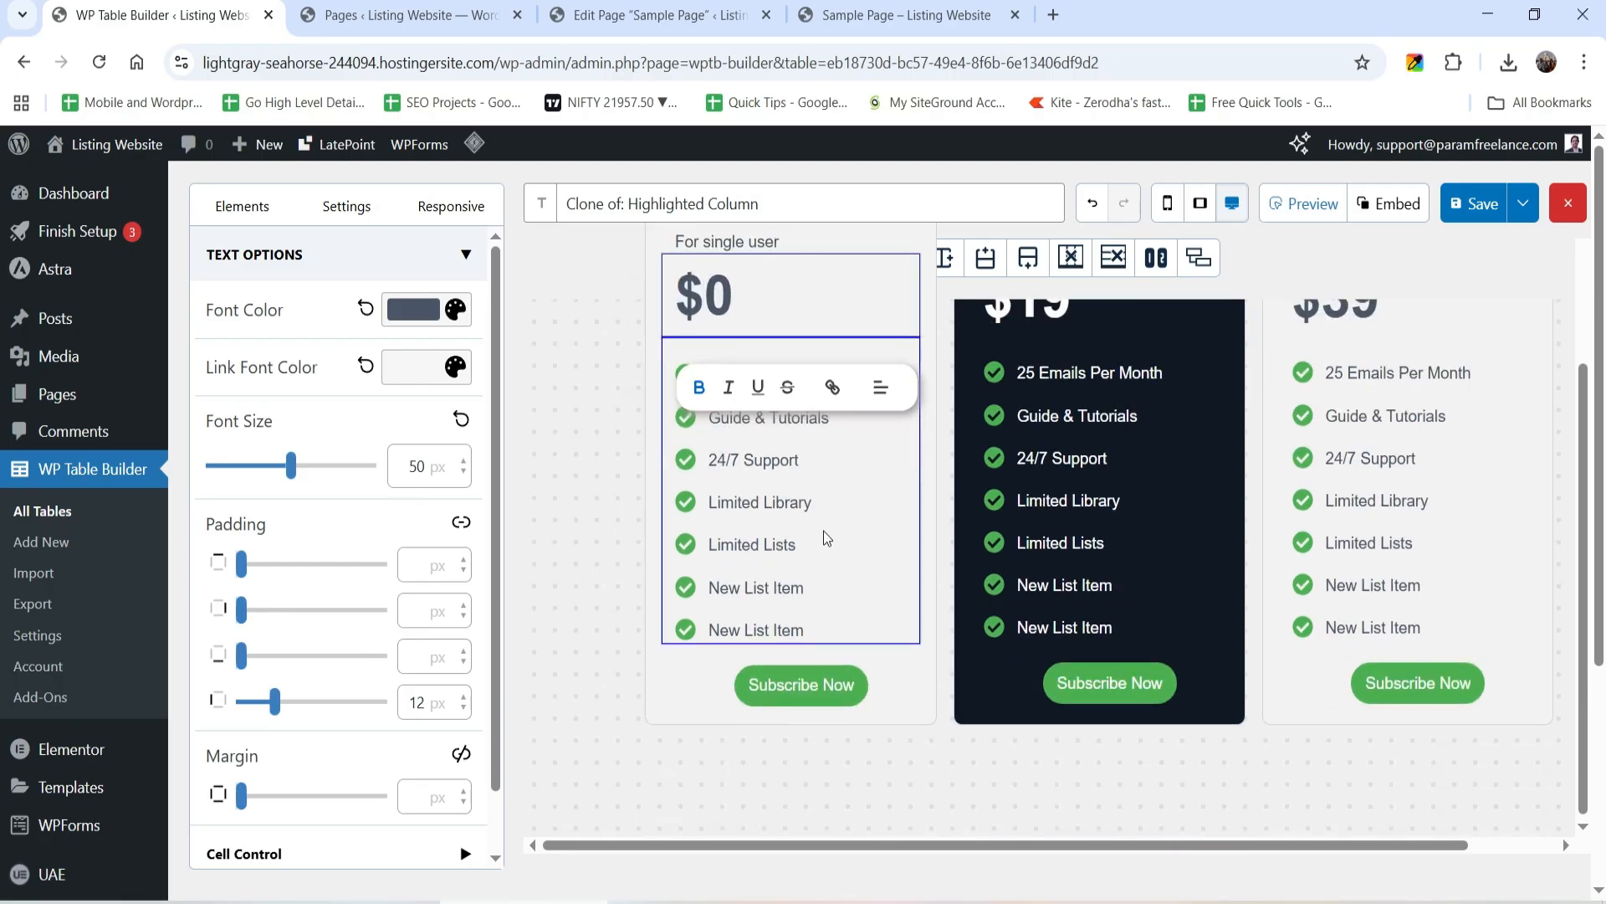
{"action": "scroll", "coordinate": [822, 538], "scroll_direction": "up", "scroll_amount": 1}
{"action": "left_click", "coordinate": [829, 489]}
{"action": "scroll", "coordinate": [394, 470], "scroll_direction": "down", "scroll_amount": 3}
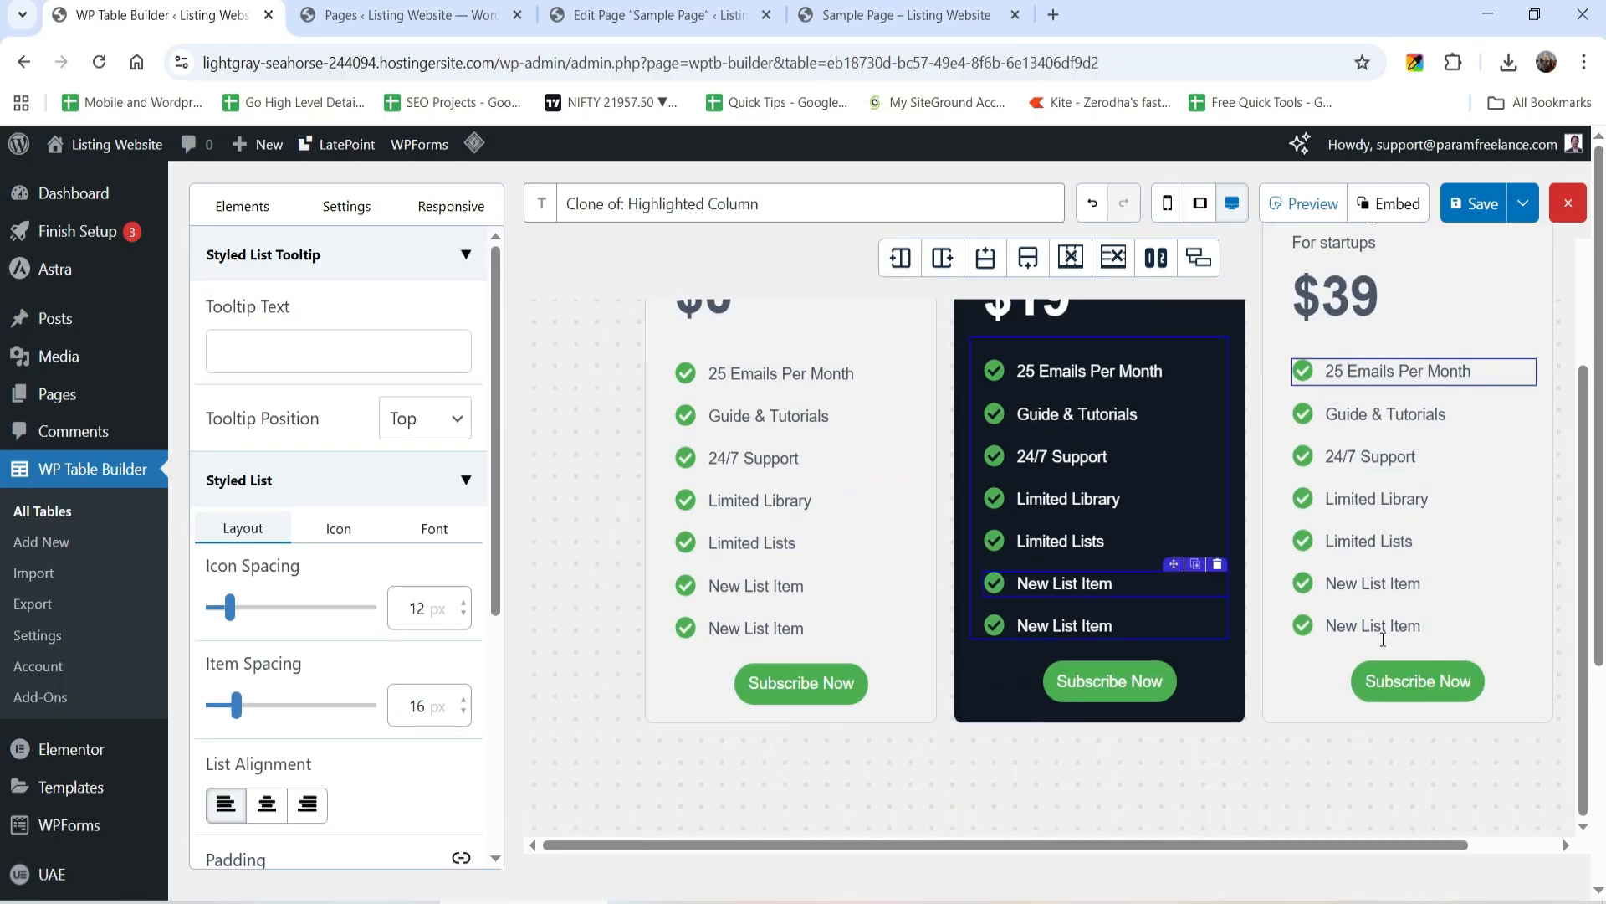
{"action": "scroll", "coordinate": [1382, 640], "scroll_direction": "up", "scroll_amount": 2}
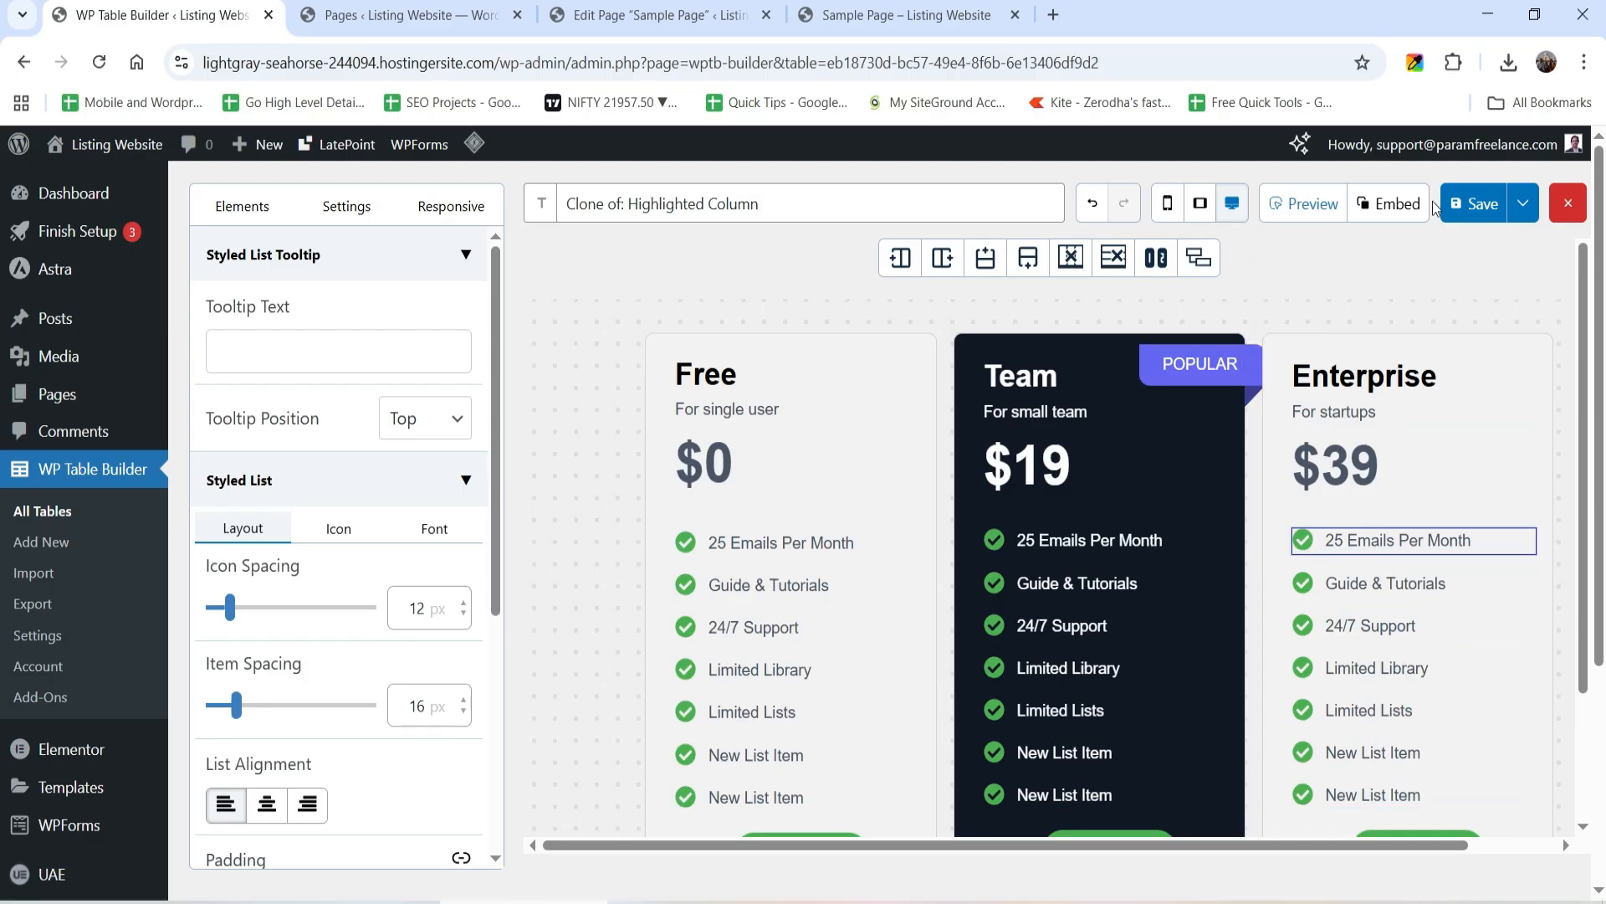
Step: Save the table created from the Highlighted Column template and review the available Pro elements
{"action": "left_click", "coordinate": [1482, 208]}
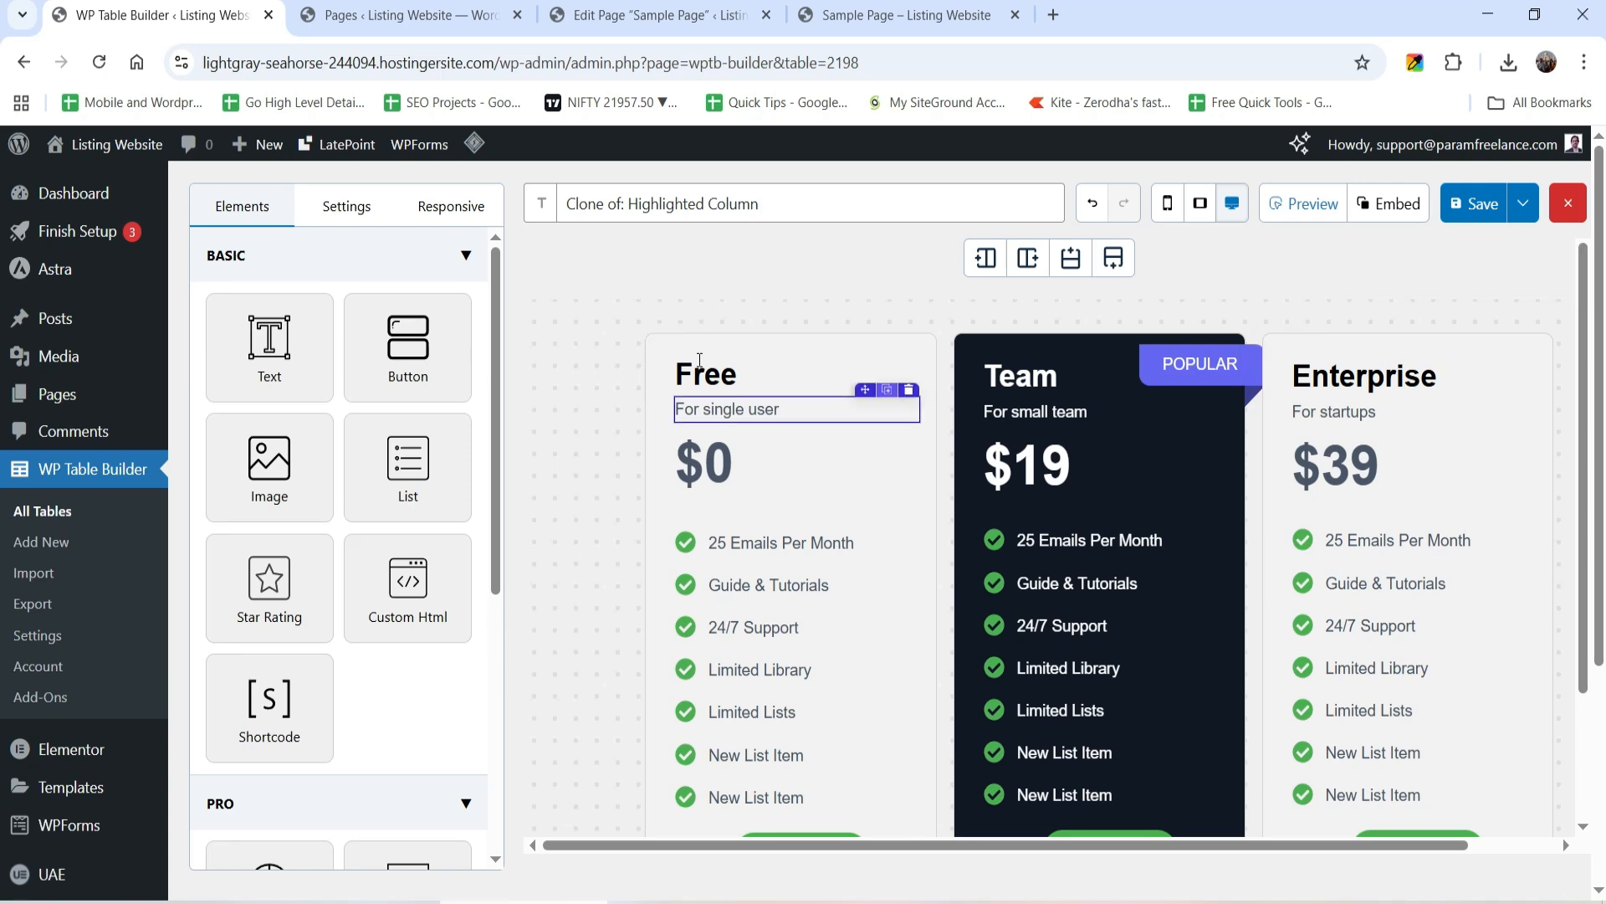
{"action": "scroll", "coordinate": [426, 400], "scroll_direction": "down", "scroll_amount": 4}
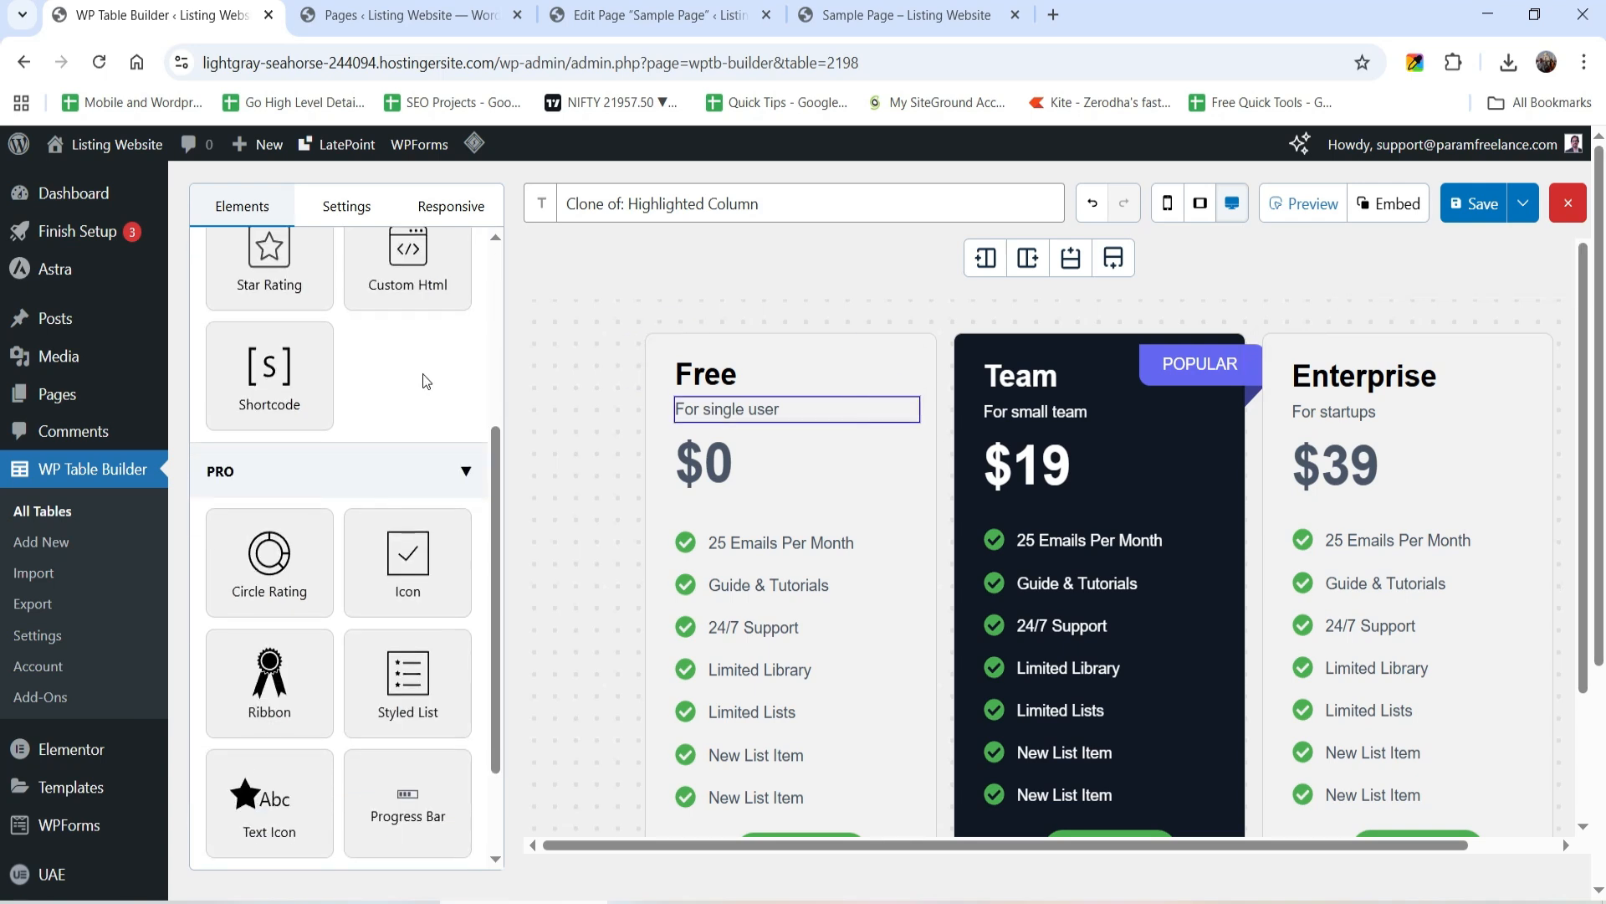
{"action": "scroll", "coordinate": [426, 385], "scroll_direction": "down", "scroll_amount": 2}
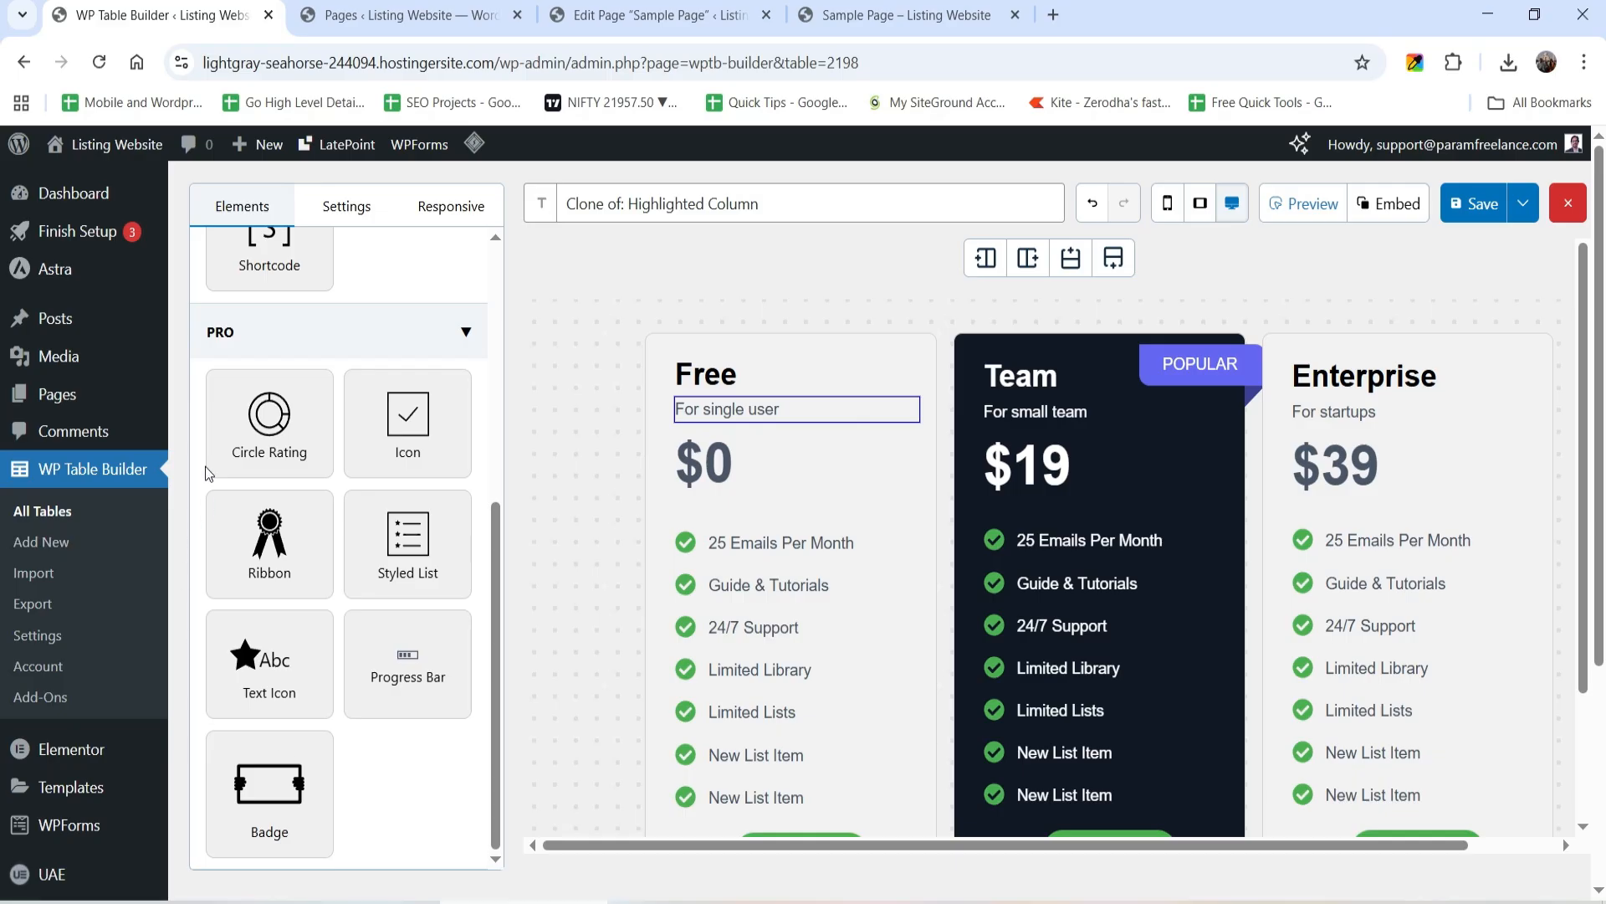
{"action": "scroll", "coordinate": [1343, 409], "scroll_direction": "down", "scroll_amount": 3}
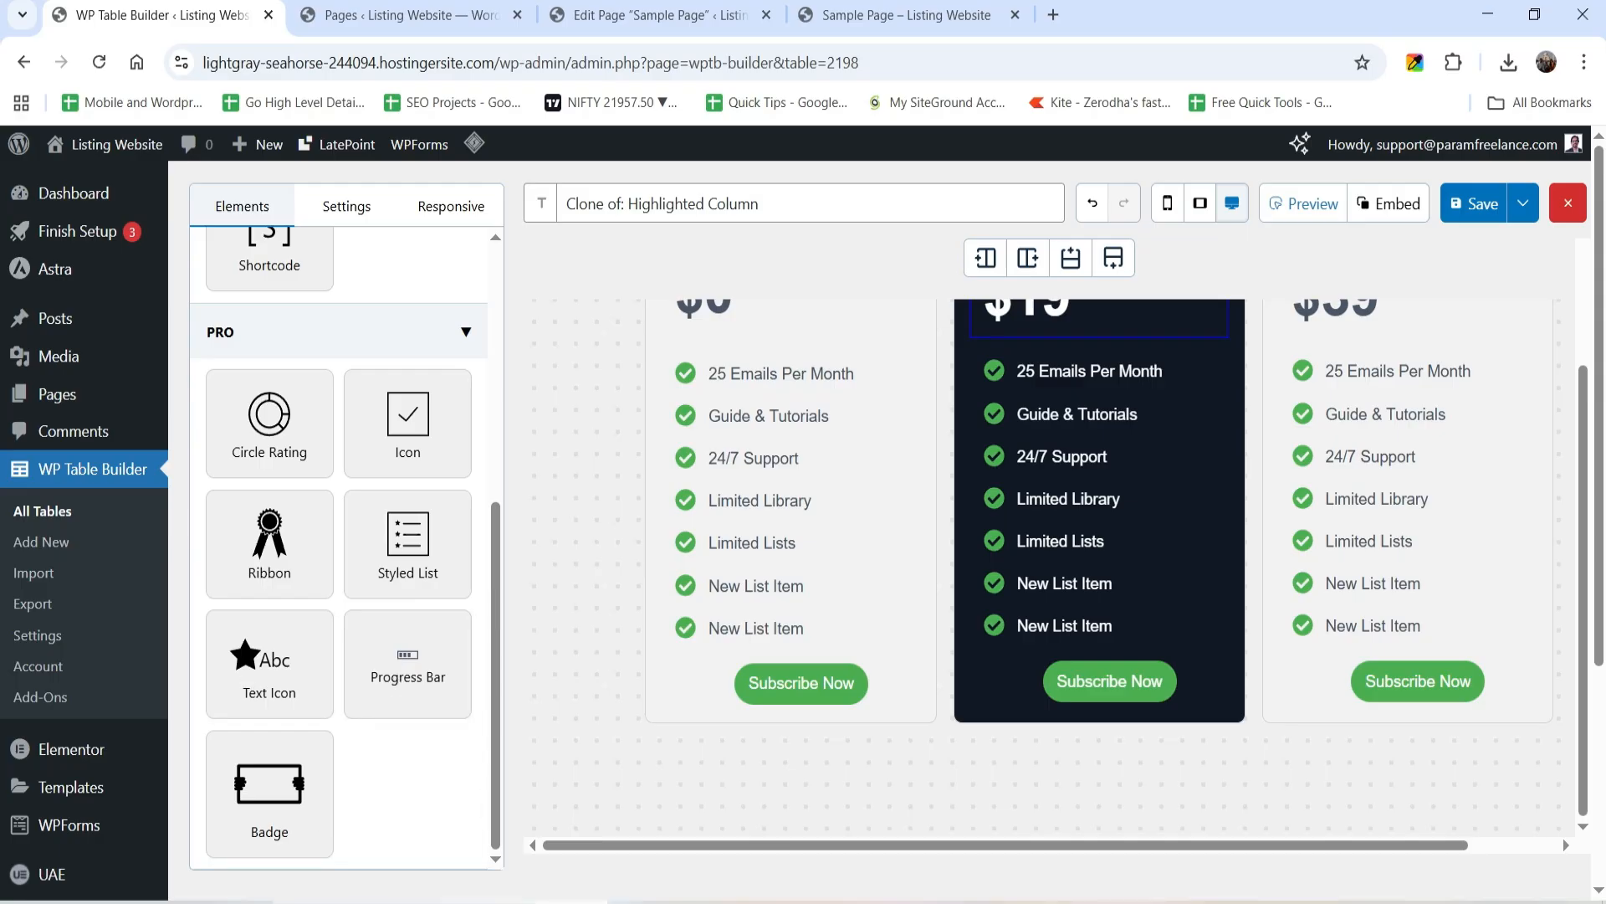
Step: Add a Circle Rating below the Free column's Subscribe Now button, set to 57 percent with the dark red color #860101
{"action": "left_click_drag", "start_coordinate": [255, 412], "coordinate": [713, 703]}
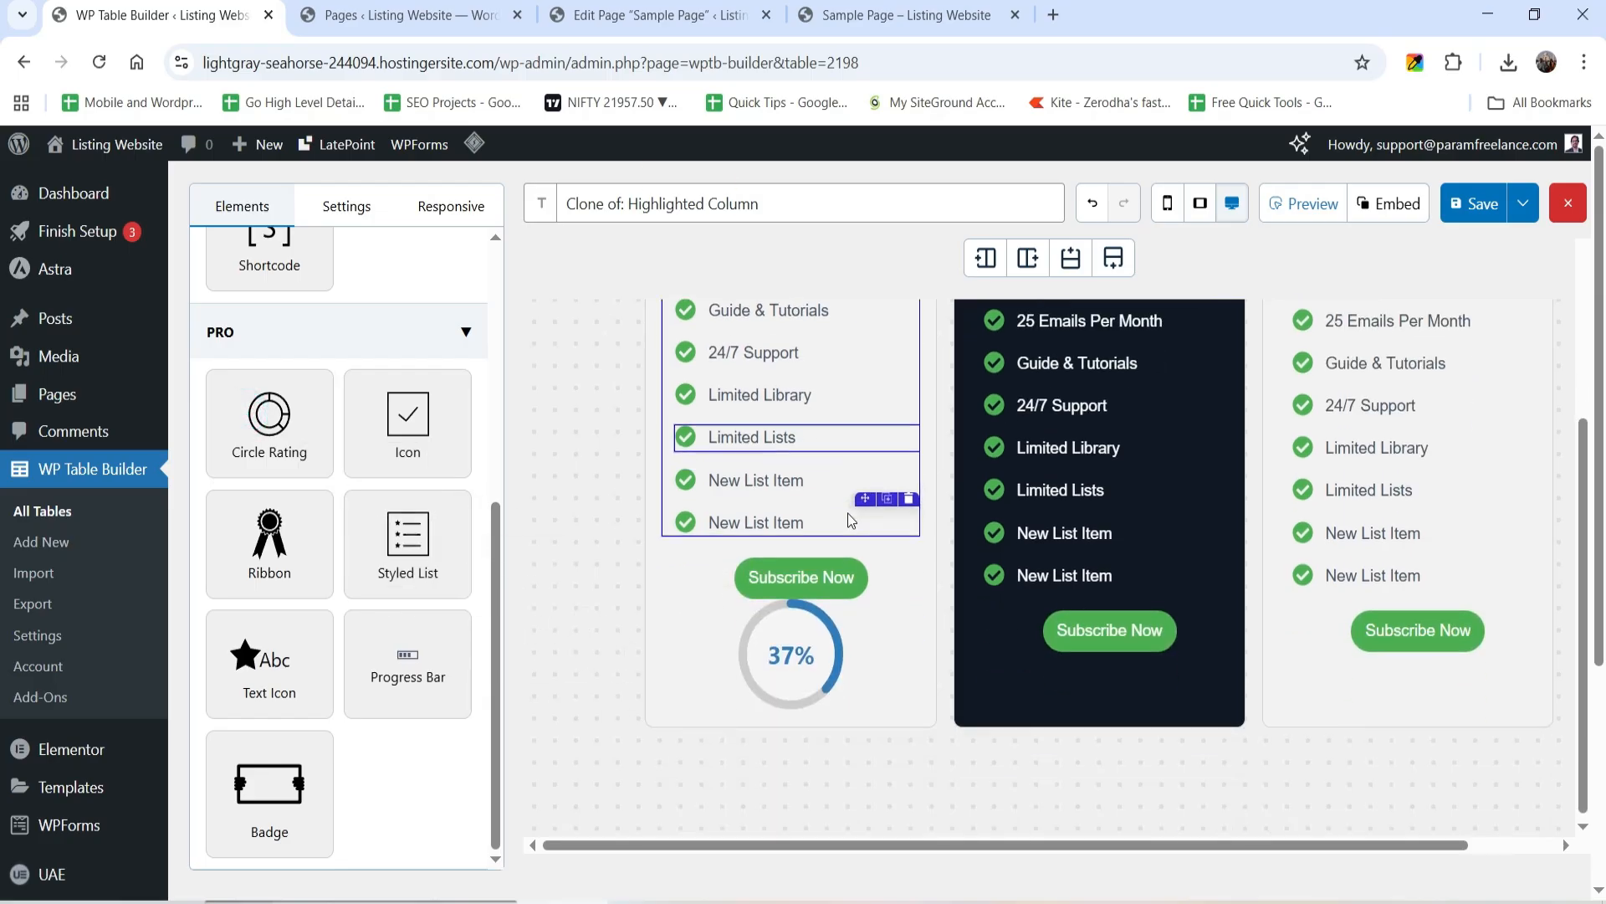
{"action": "left_click", "coordinate": [829, 676]}
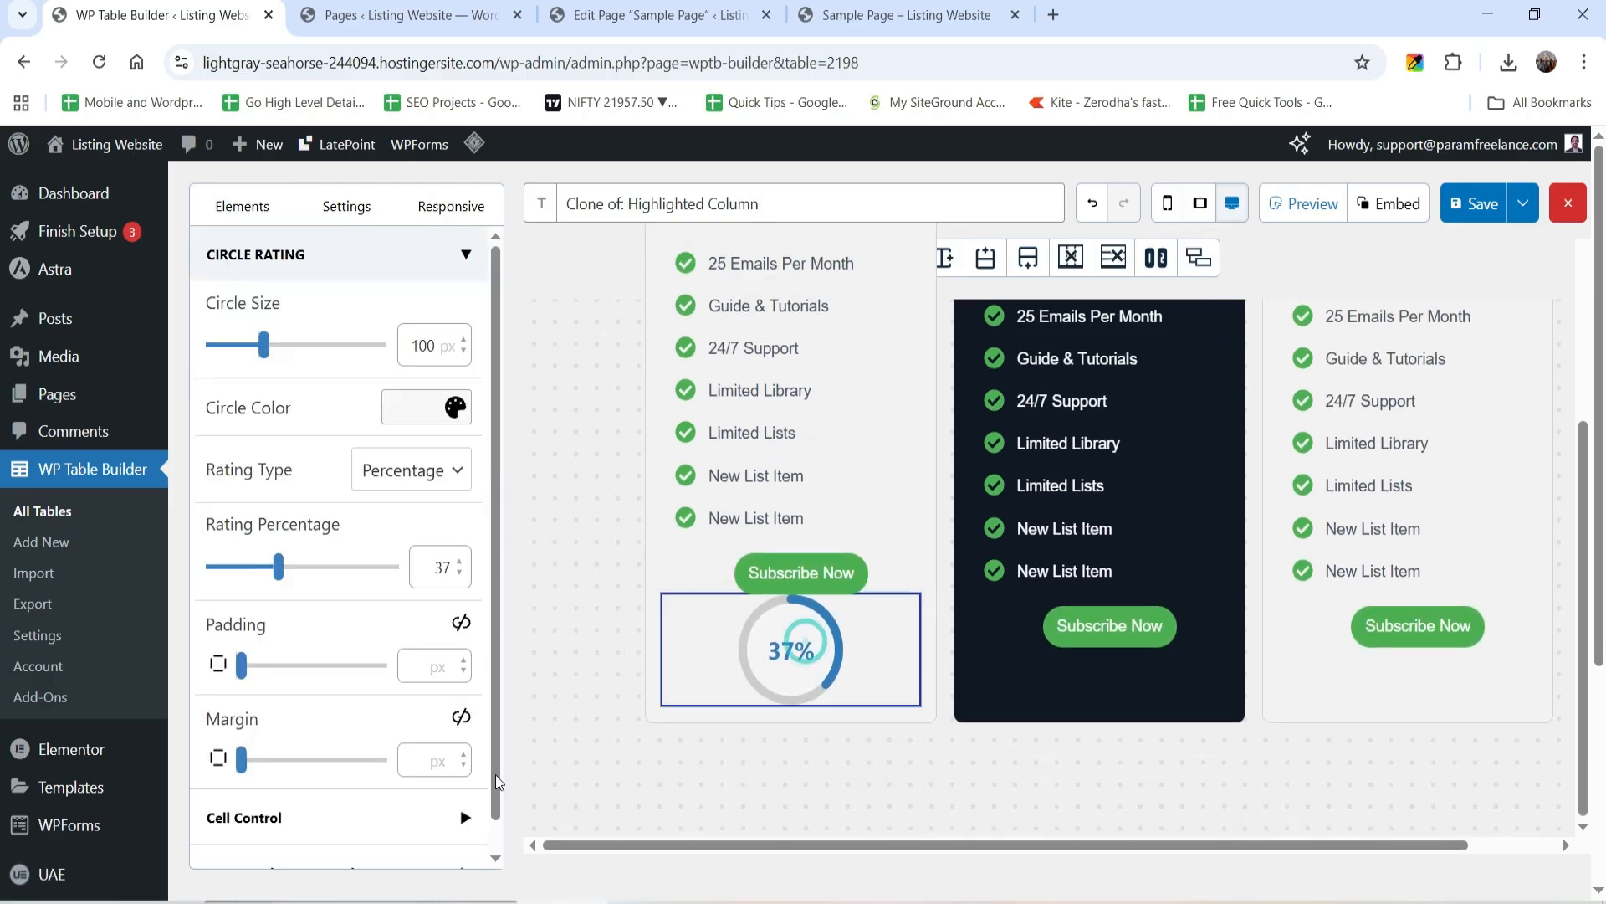
{"action": "left_click", "coordinate": [440, 558]}
{"action": "key", "text": "BackSpace"}
{"action": "type", "text": "5"}
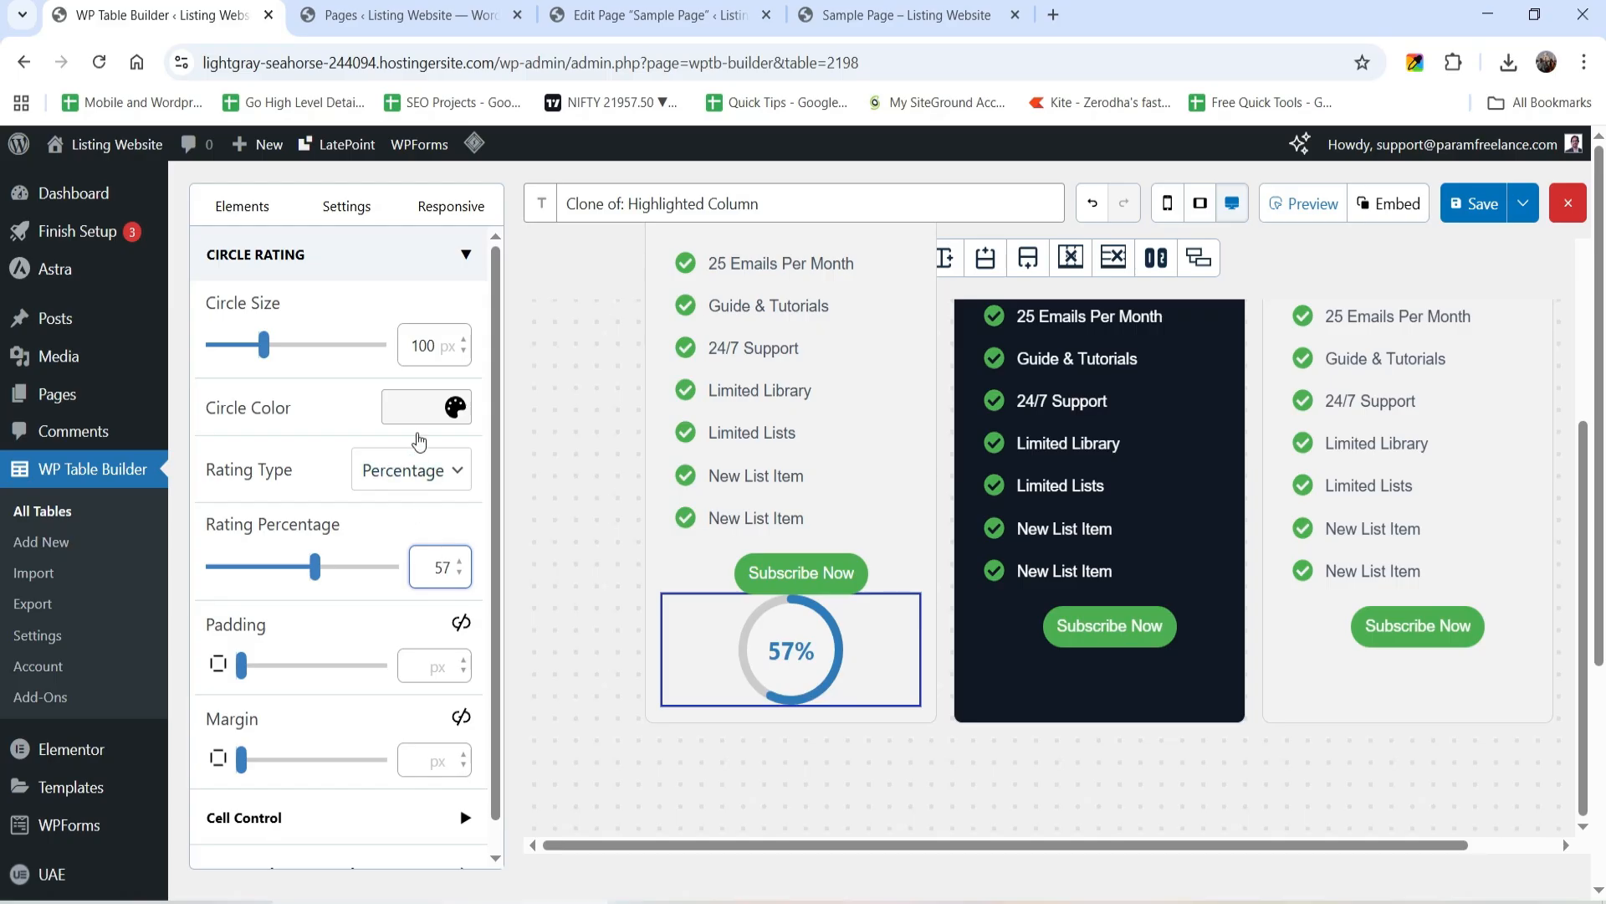
{"action": "left_click", "coordinate": [417, 417]}
{"action": "left_click", "coordinate": [756, 544]}
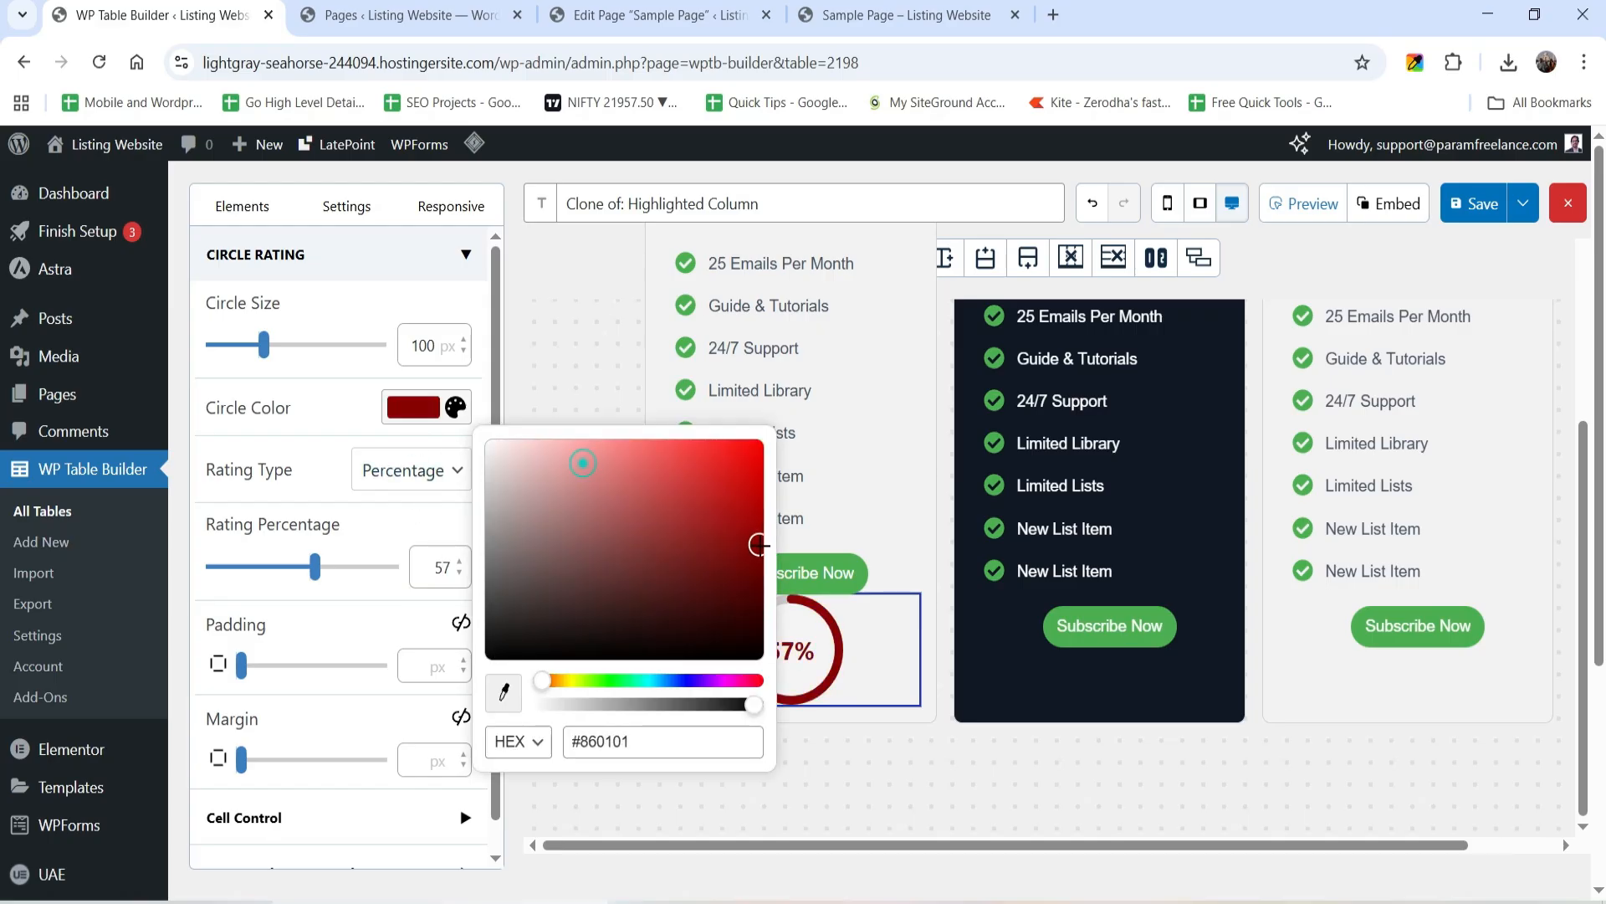
{"action": "left_click", "coordinate": [370, 527]}
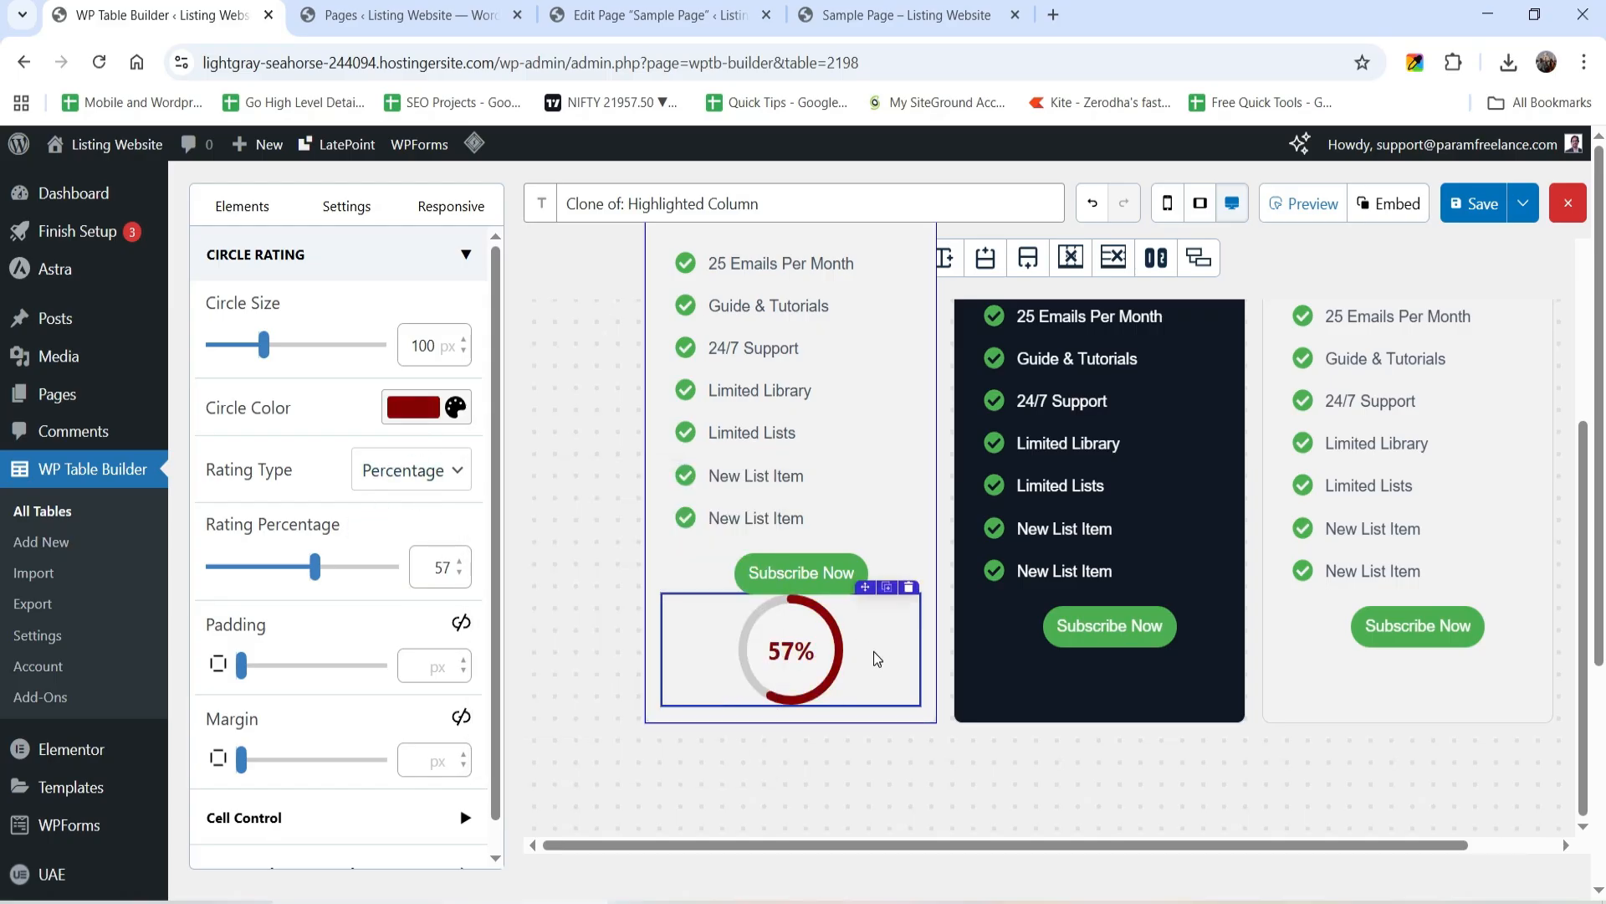
Step: Add a Progress Bar below the circle rating with color #114b6c and a value of 80
{"action": "left_click", "coordinate": [239, 206]}
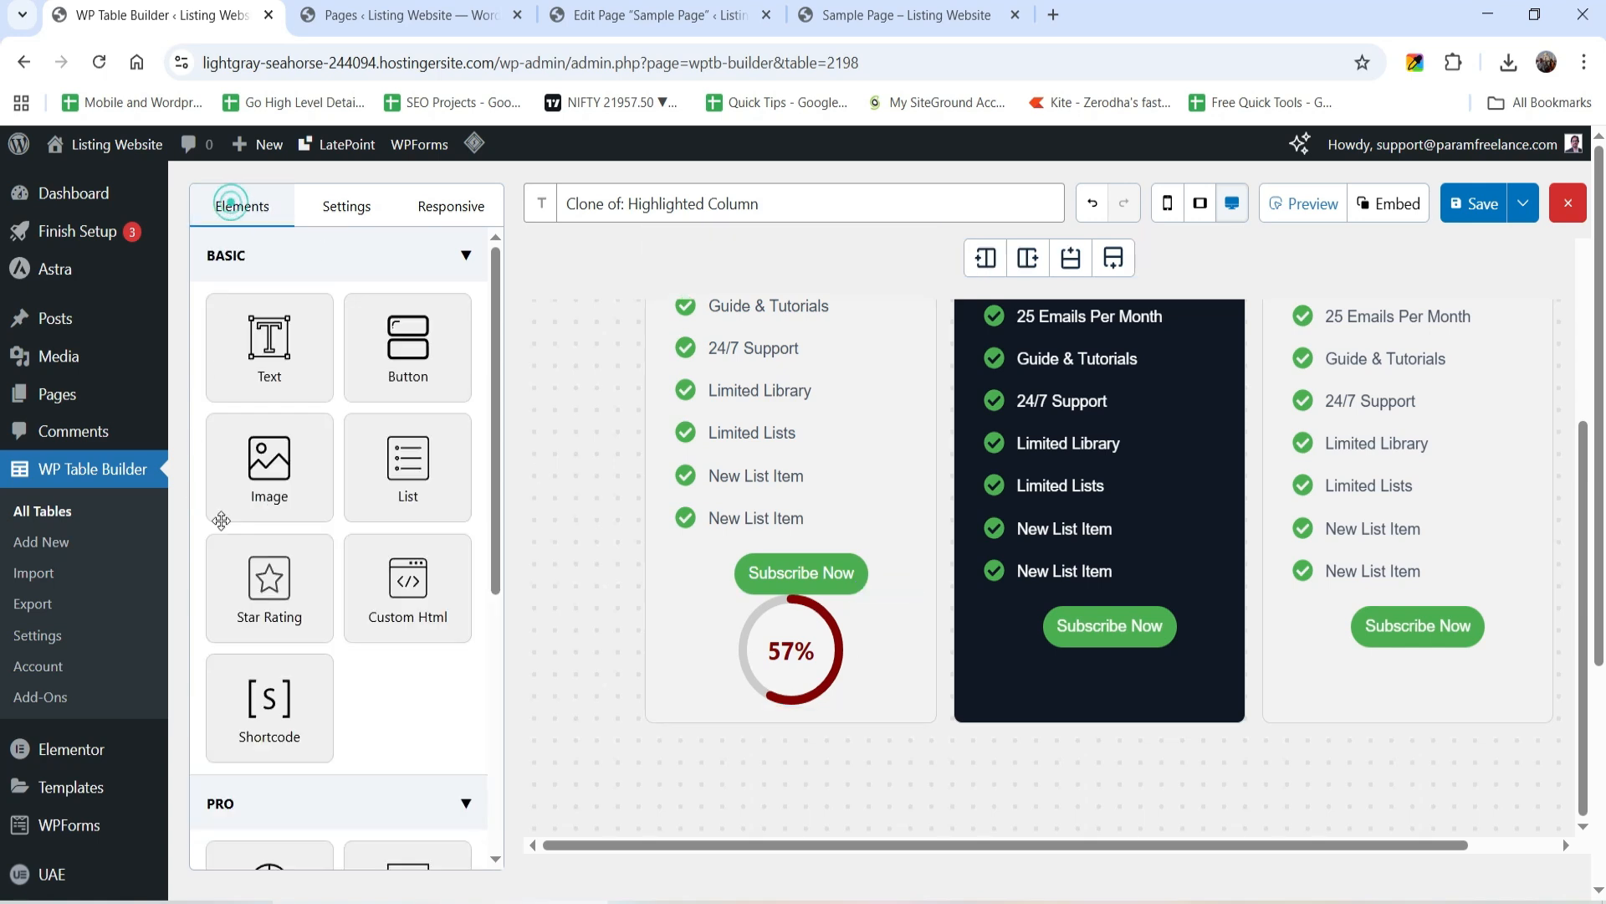
{"action": "scroll", "coordinate": [335, 519], "scroll_direction": "down", "scroll_amount": 5}
{"action": "left_click_drag", "start_coordinate": [404, 687], "coordinate": [797, 682]}
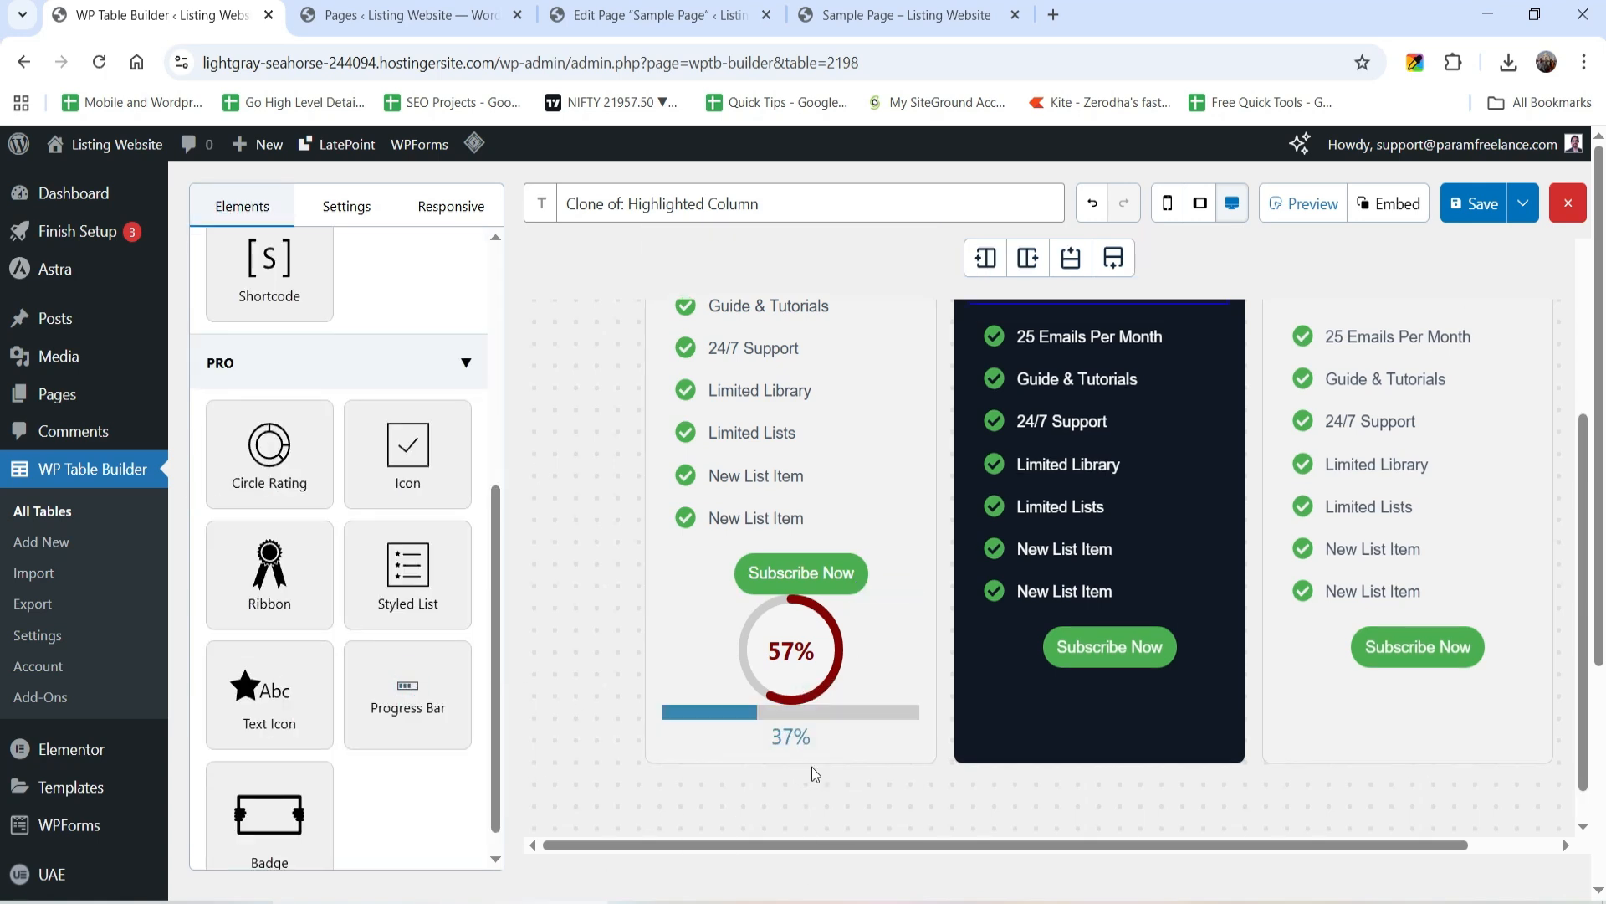
{"action": "left_click", "coordinate": [832, 753]}
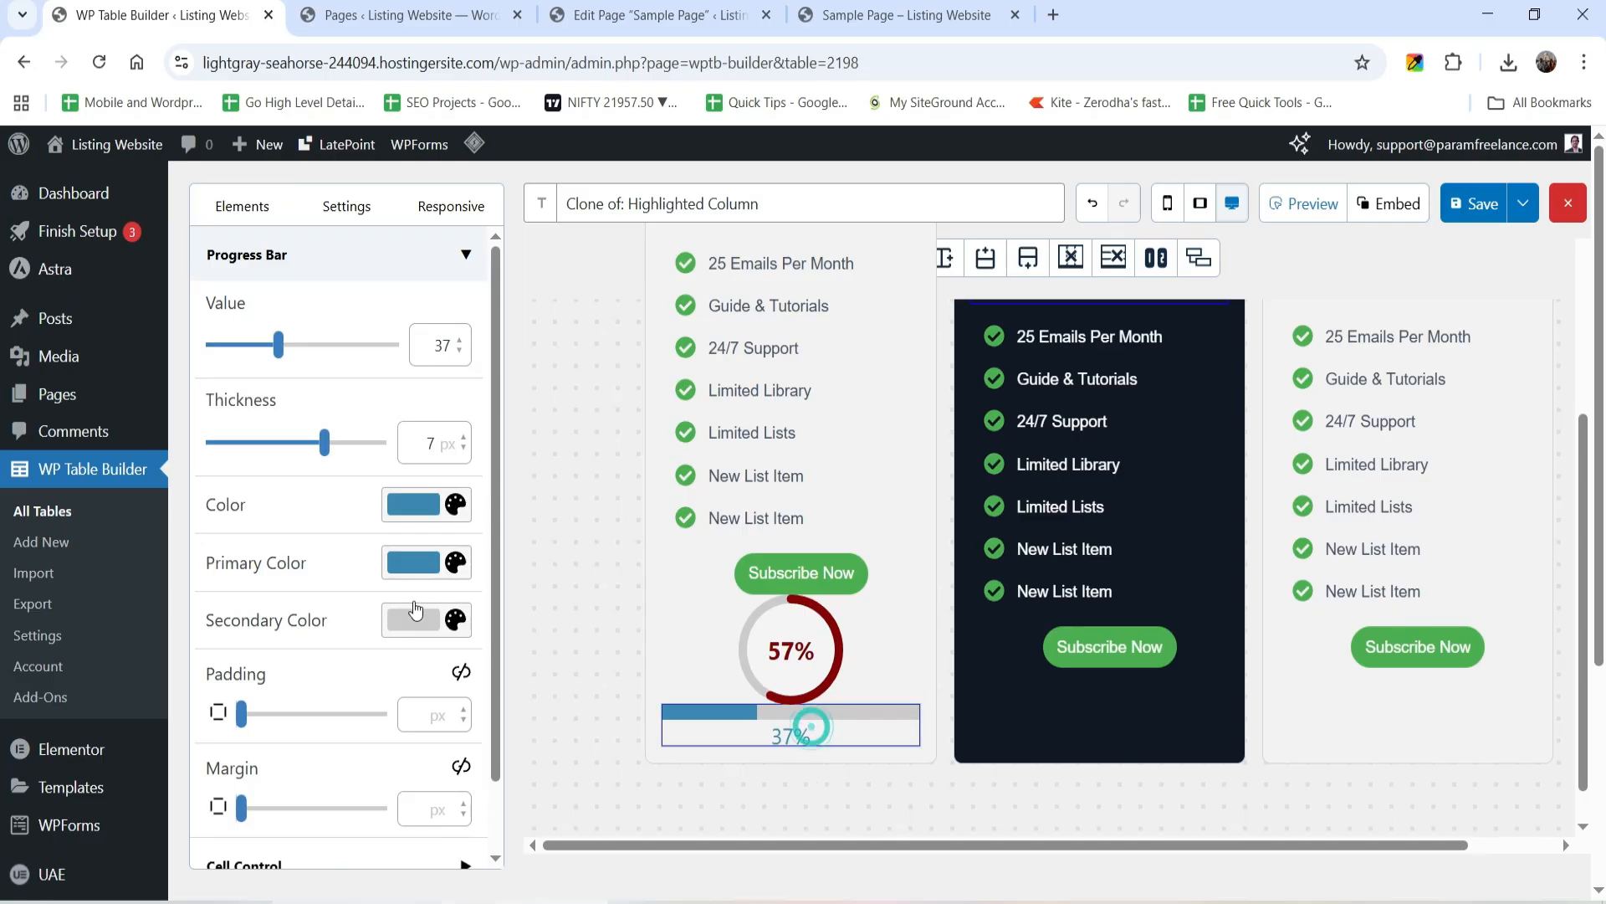
{"action": "left_click", "coordinate": [413, 506]}
{"action": "left_click_drag", "start_coordinate": [520, 577], "coordinate": [686, 671]}
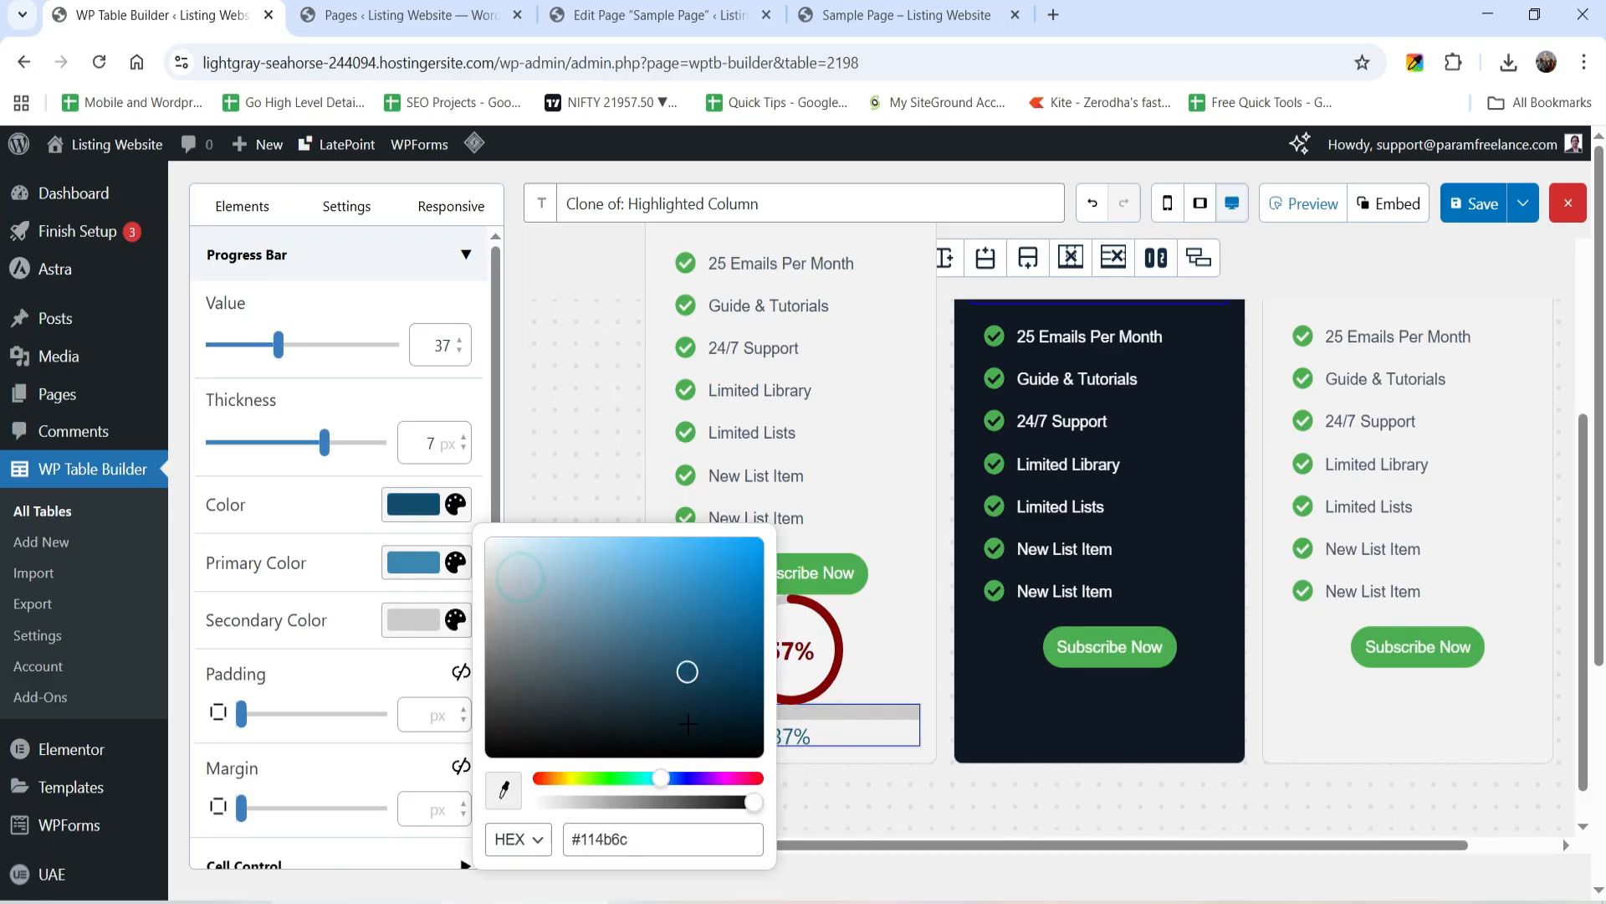
{"action": "double_click", "coordinate": [444, 342]}
{"action": "type", "text": "80"}
Step: Set the progress bar's primary color to dark blue and its secondary color to red #bd1d1d
{"action": "left_click", "coordinate": [413, 563]}
{"action": "left_click", "coordinate": [683, 835]}
{"action": "left_click_drag", "start_coordinate": [717, 695], "coordinate": [728, 668]}
{"action": "left_click", "coordinate": [409, 620]}
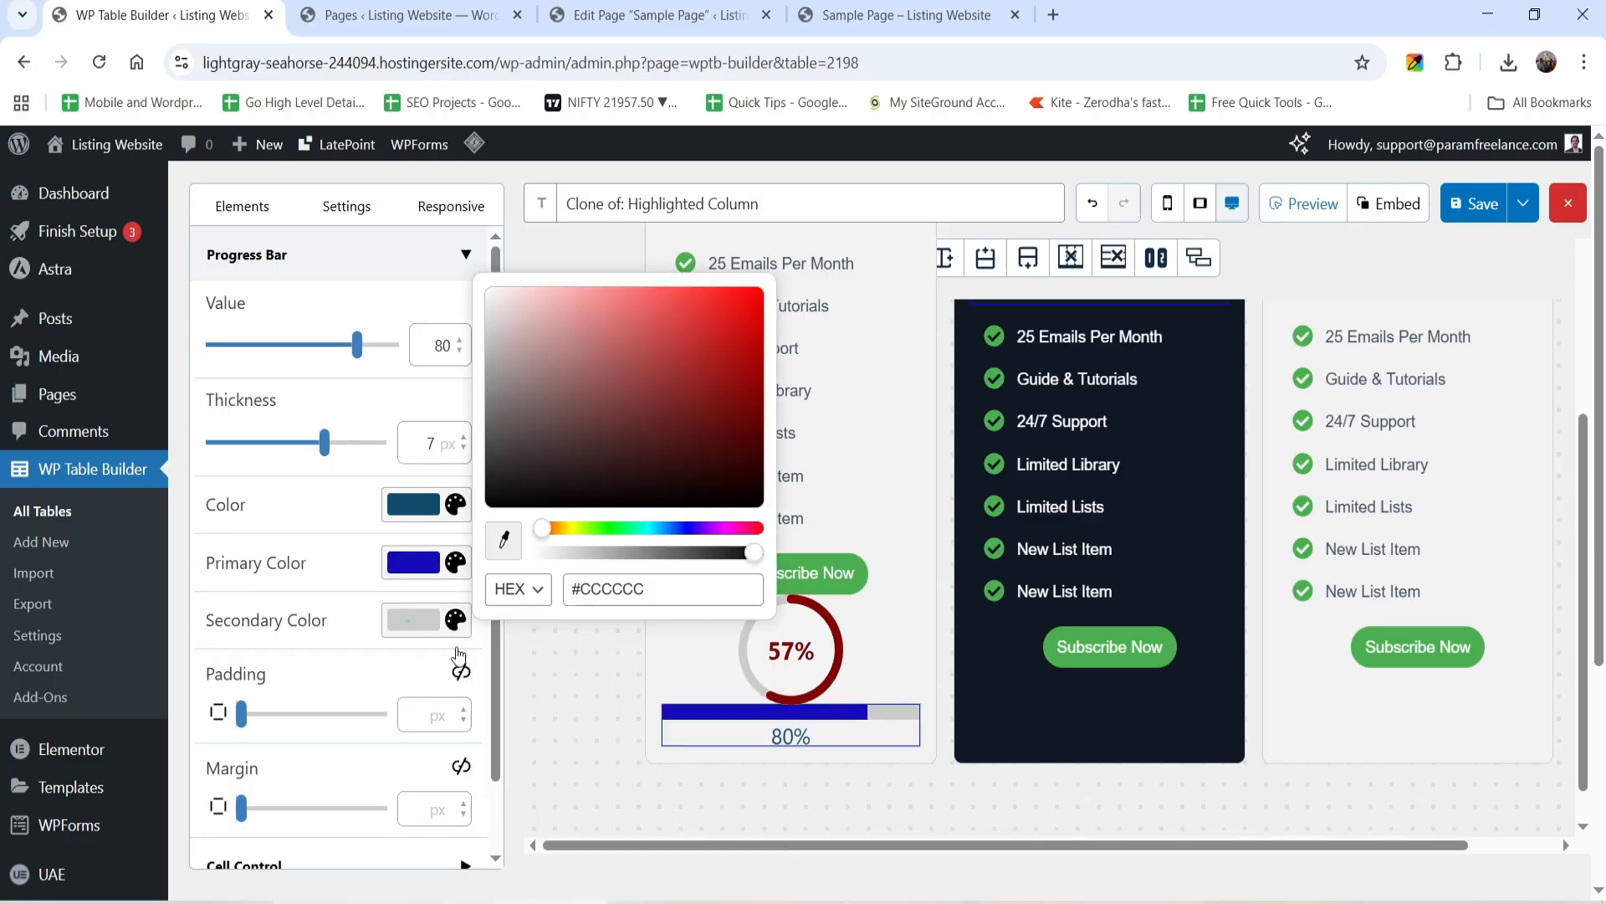
{"action": "left_click", "coordinate": [690, 358]}
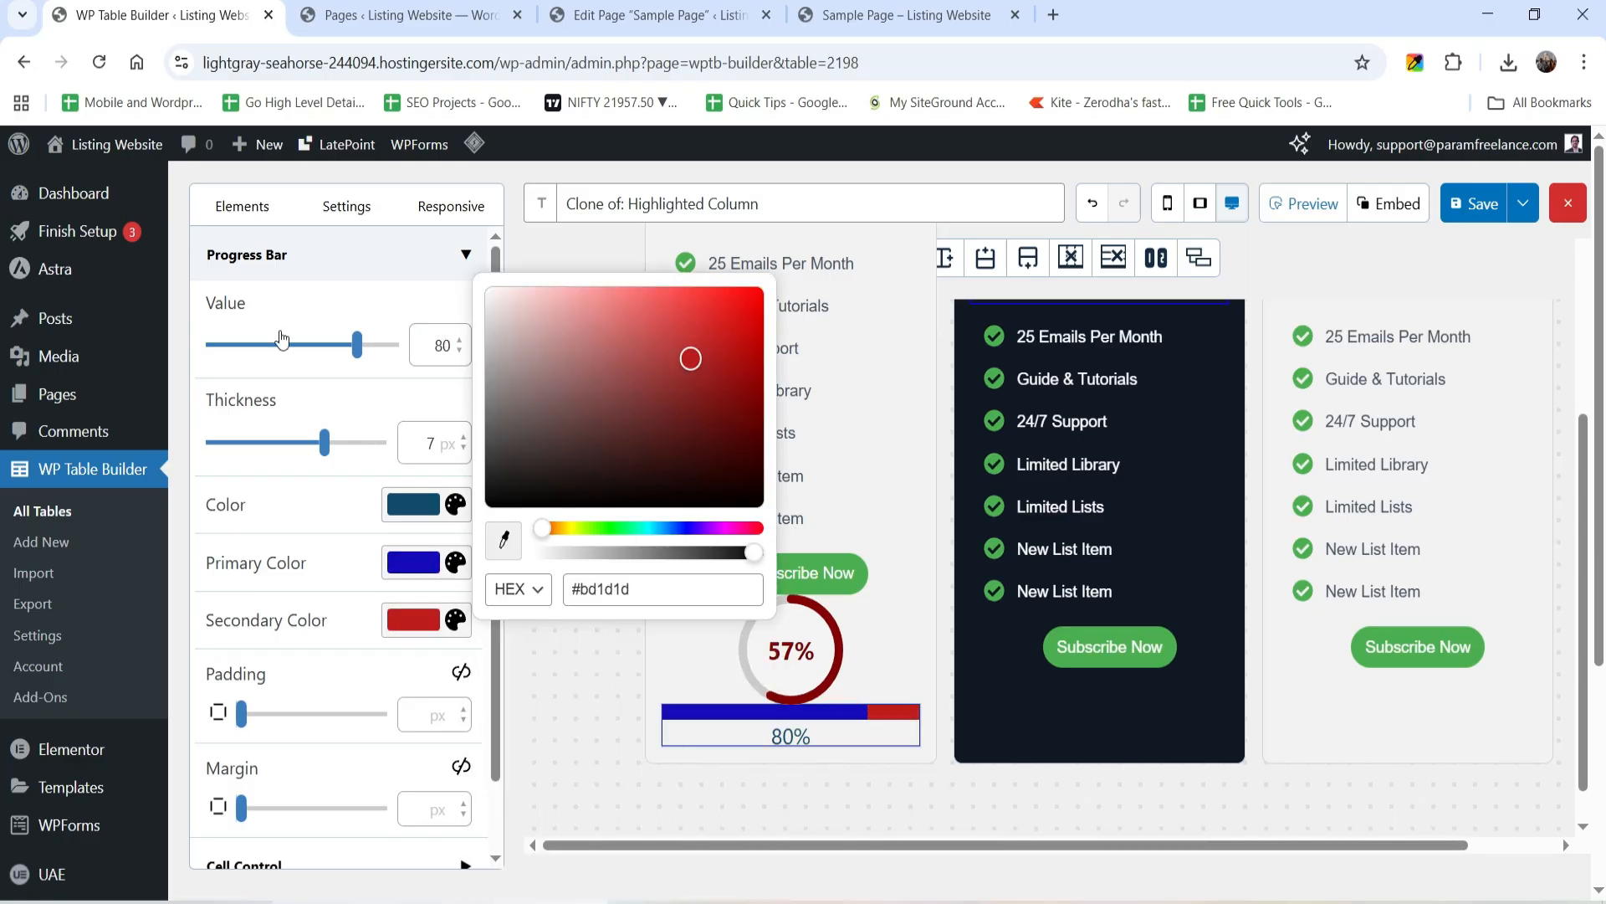
Step: Add a Ribbon over the Free column's heading and open its style settings
{"action": "left_click", "coordinate": [242, 206]}
{"action": "scroll", "coordinate": [308, 585], "scroll_direction": "down", "scroll_amount": 10}
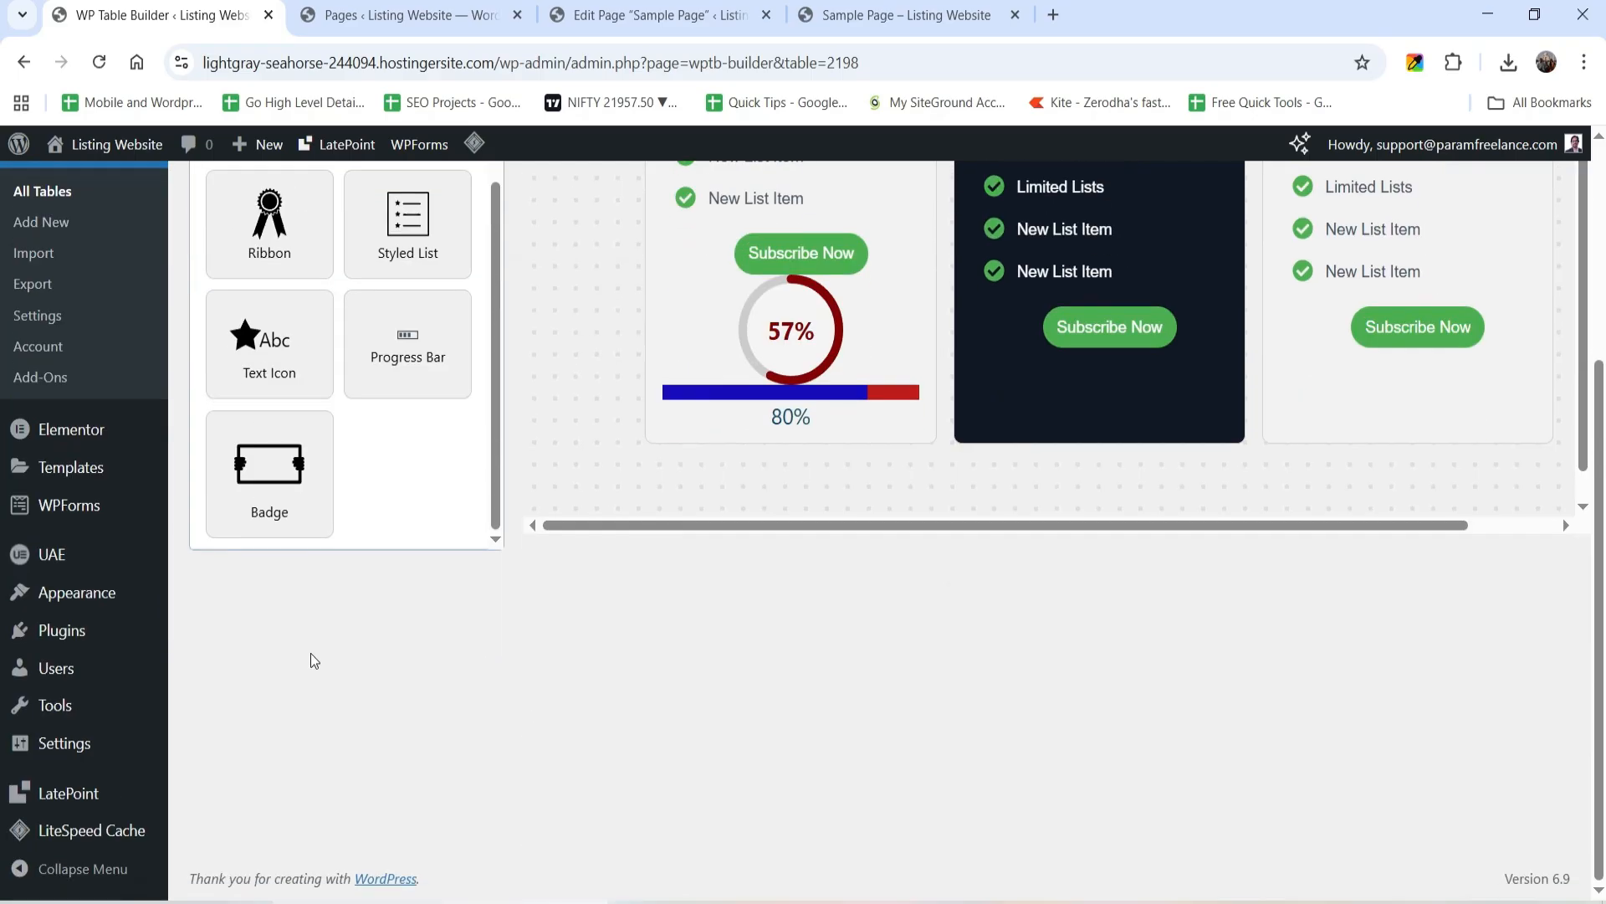
{"action": "scroll", "coordinate": [413, 635], "scroll_direction": "up", "scroll_amount": 3}
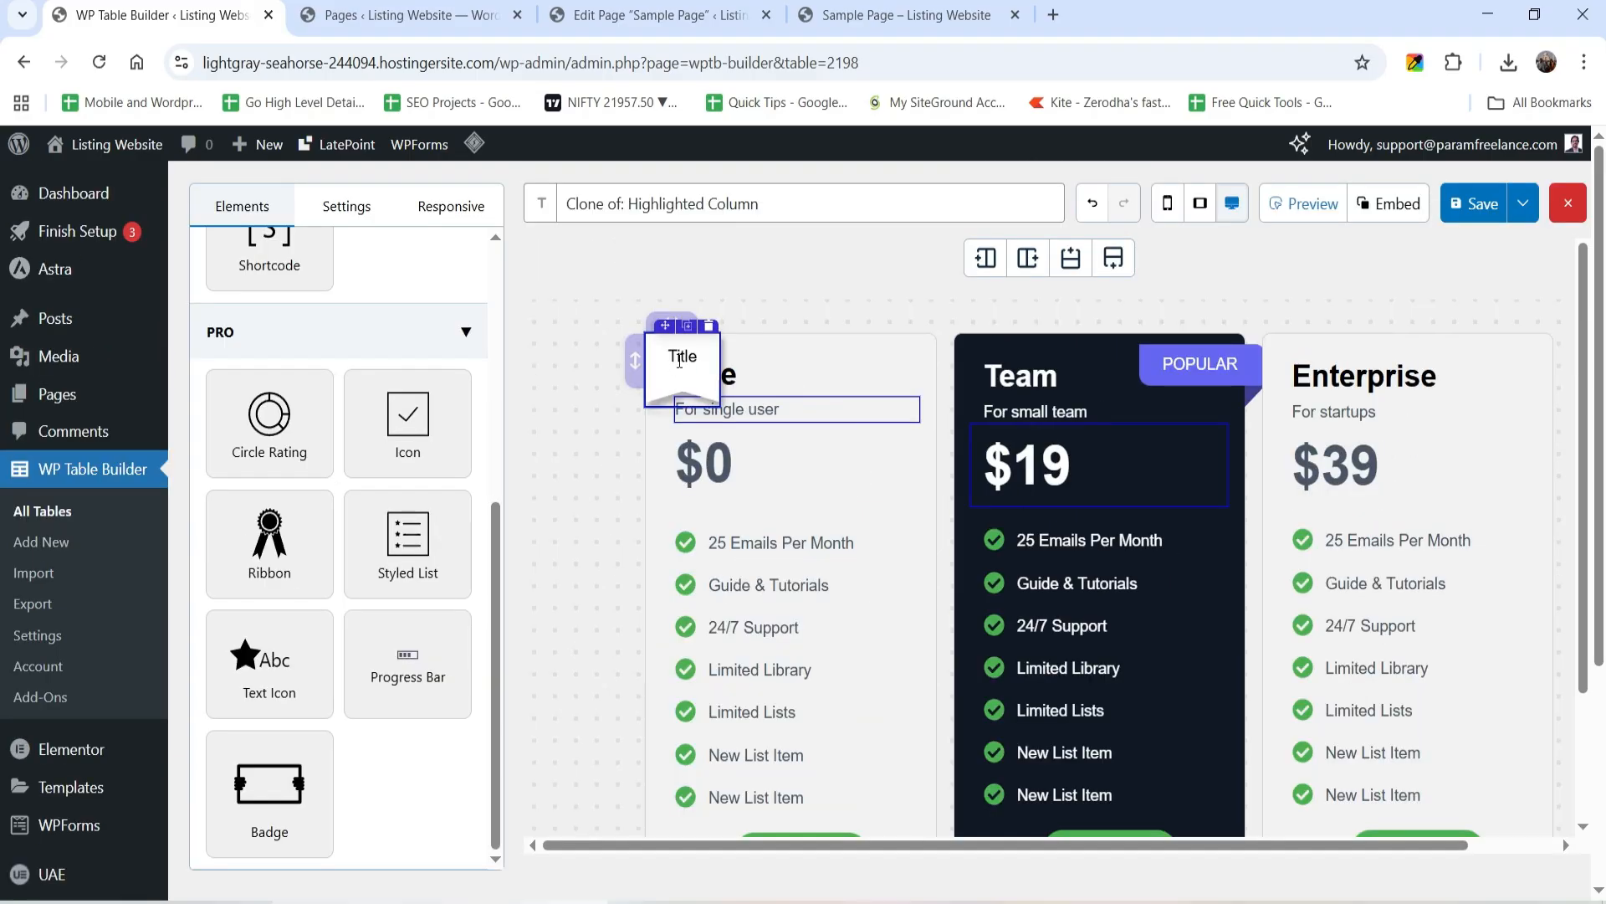
{"action": "double_click", "coordinate": [686, 362]}
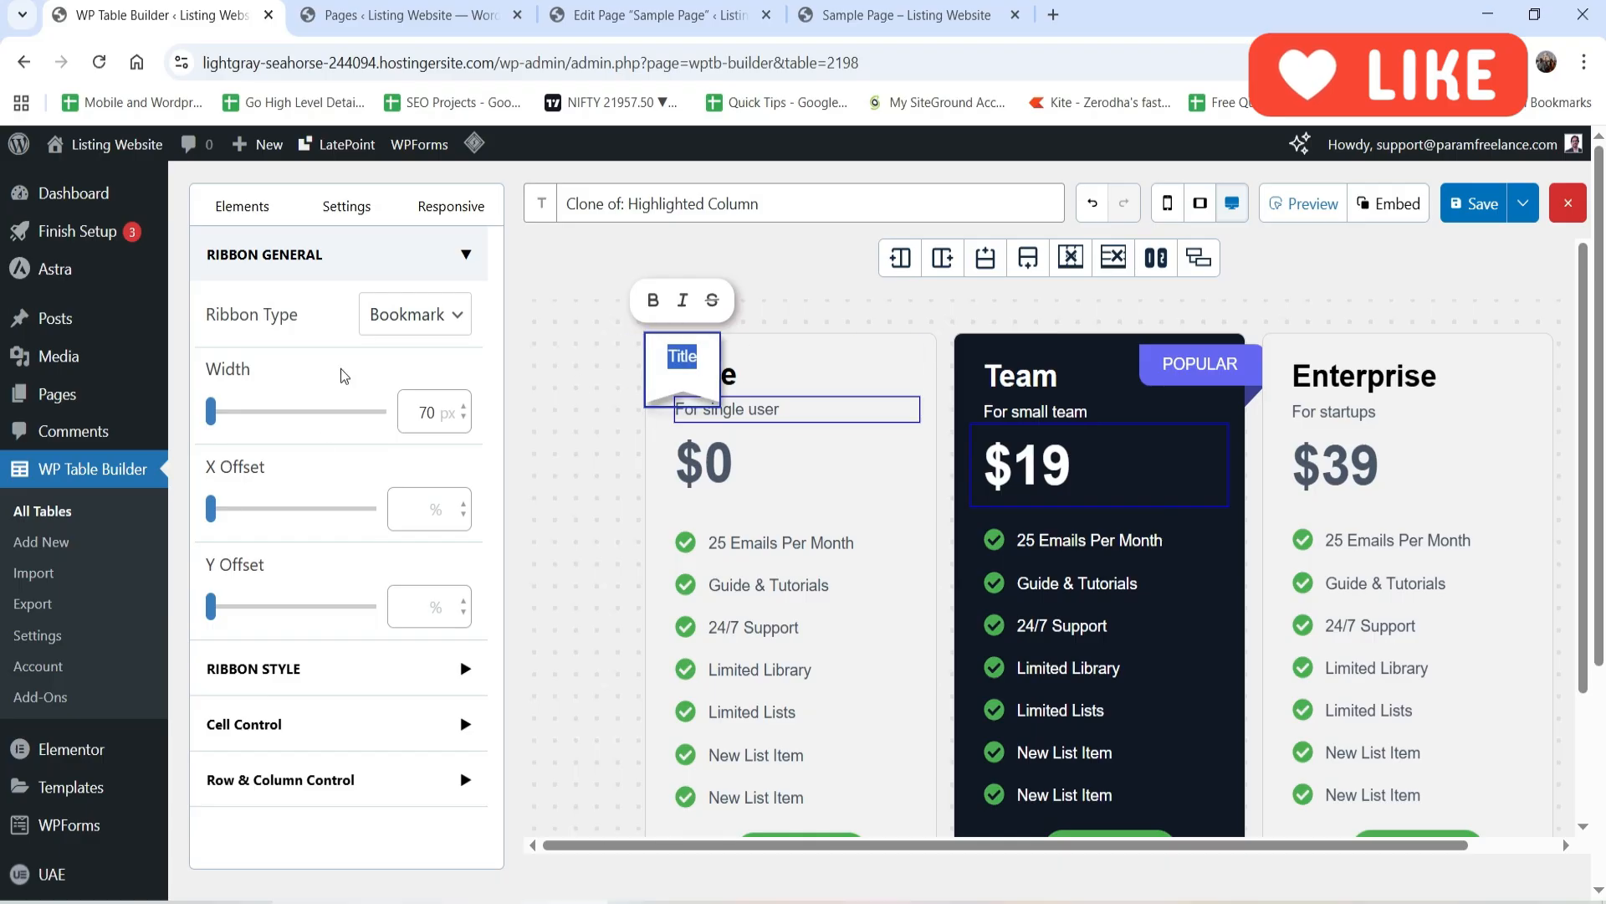
{"action": "scroll", "coordinate": [339, 527], "scroll_direction": "down", "scroll_amount": 3}
{"action": "left_click", "coordinate": [335, 448]}
{"action": "scroll", "coordinate": [329, 449], "scroll_direction": "up", "scroll_amount": 3}
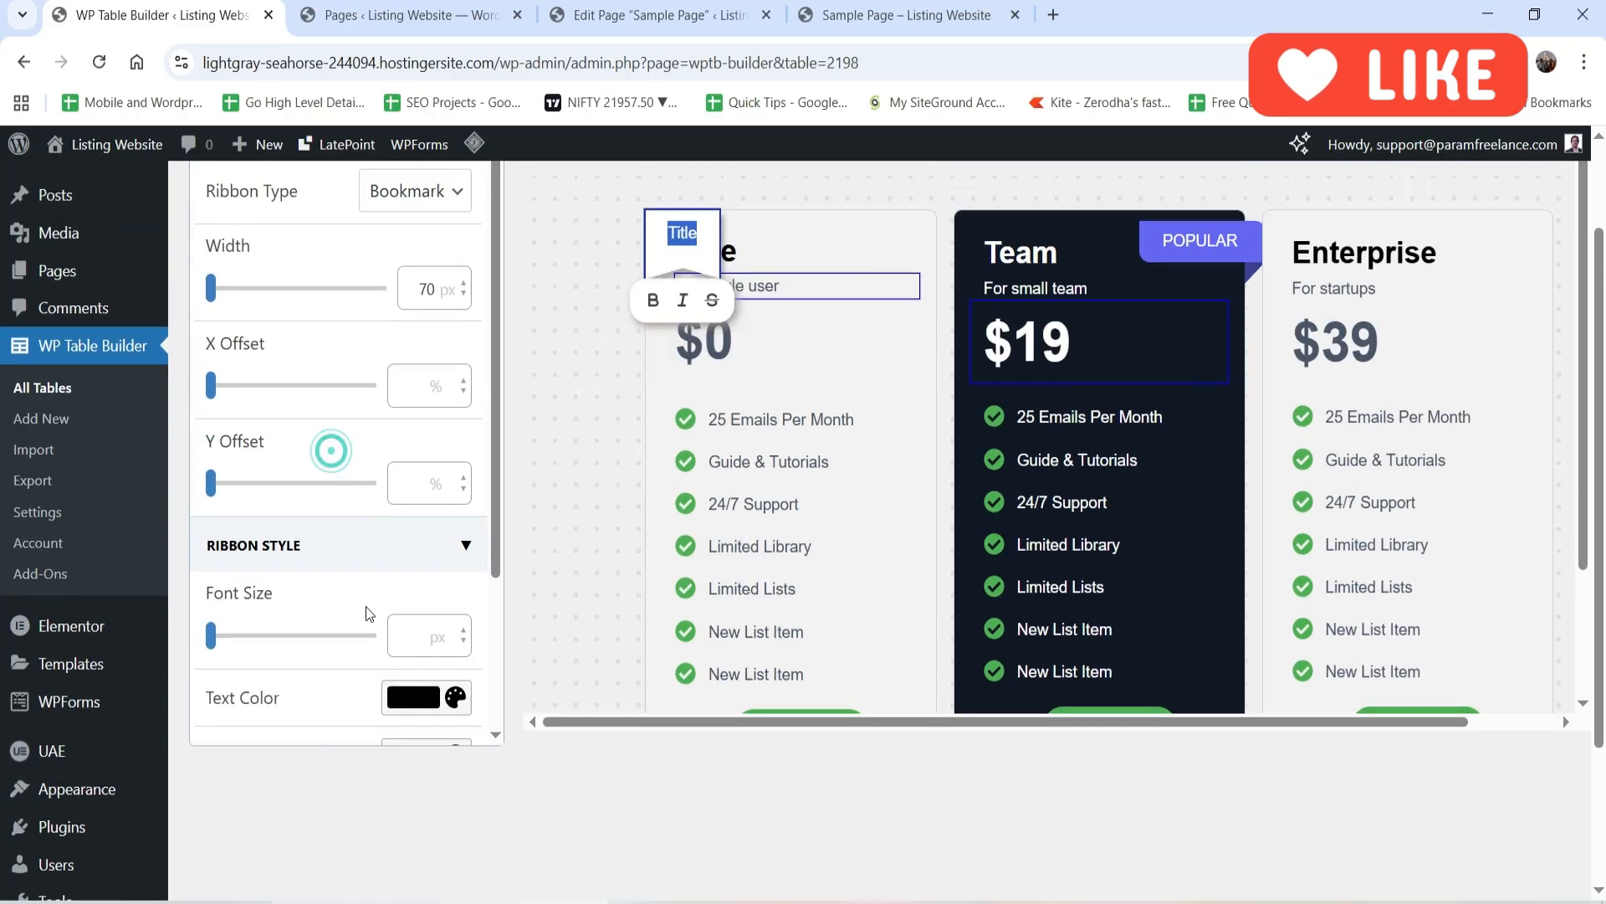
{"action": "scroll", "coordinate": [414, 518], "scroll_direction": "down", "scroll_amount": 3}
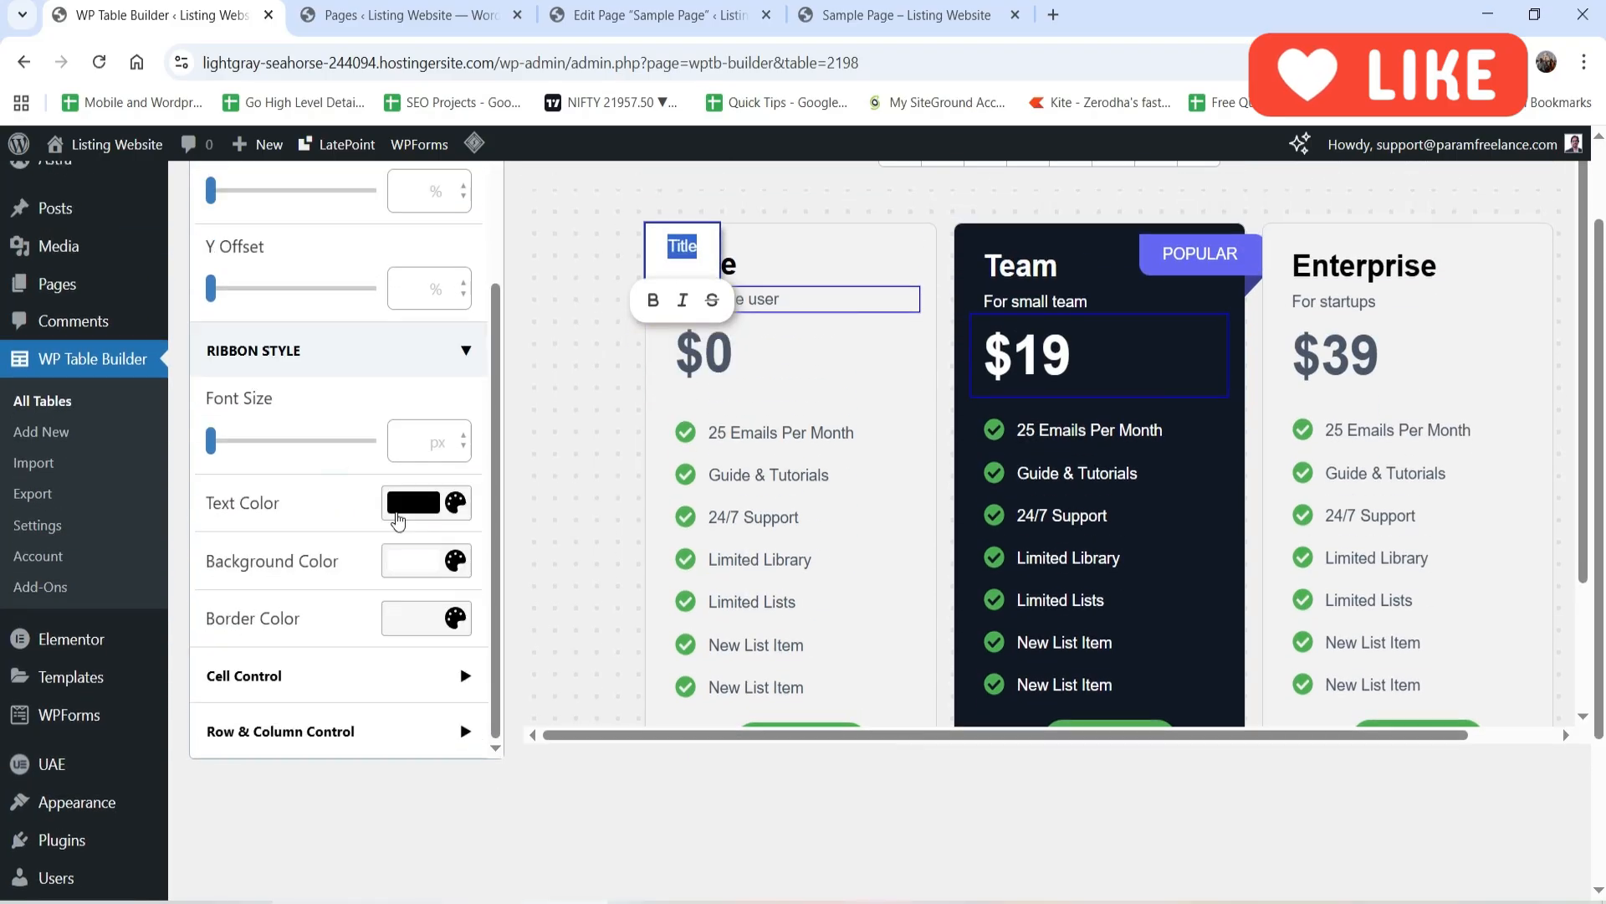
Step: Give the ribbon a dark red background and white title text, and remove it from the table
{"action": "left_click", "coordinate": [411, 582]}
{"action": "left_click", "coordinate": [696, 796]}
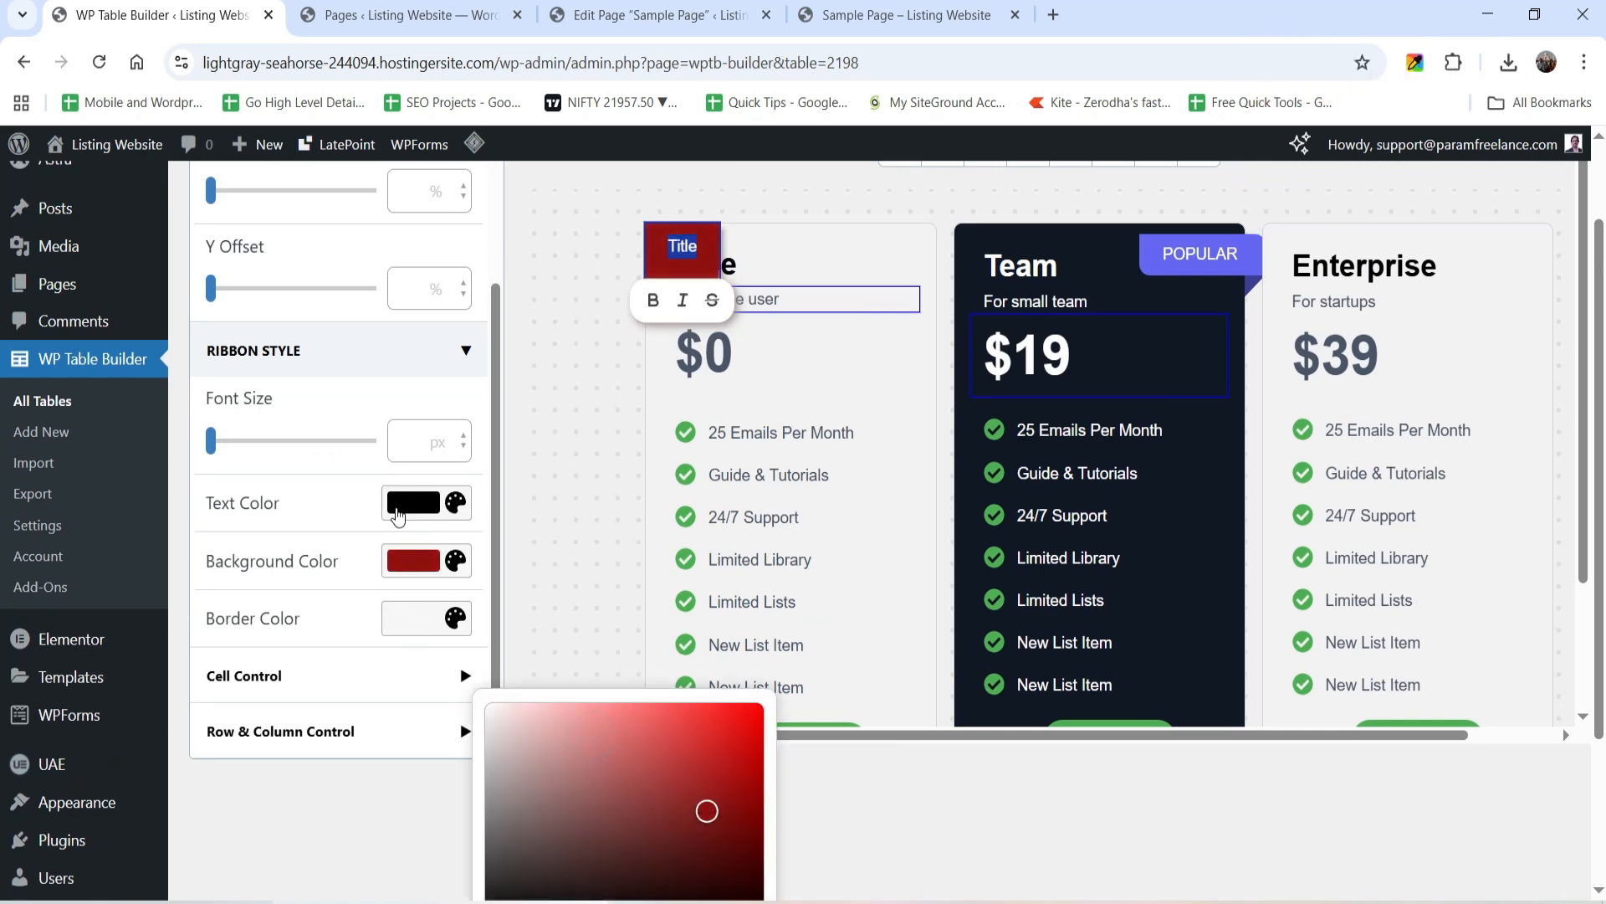
{"action": "left_click", "coordinate": [418, 441]}
{"action": "left_click", "coordinate": [398, 502]}
{"action": "left_click_drag", "start_coordinate": [549, 695], "coordinate": [495, 652]}
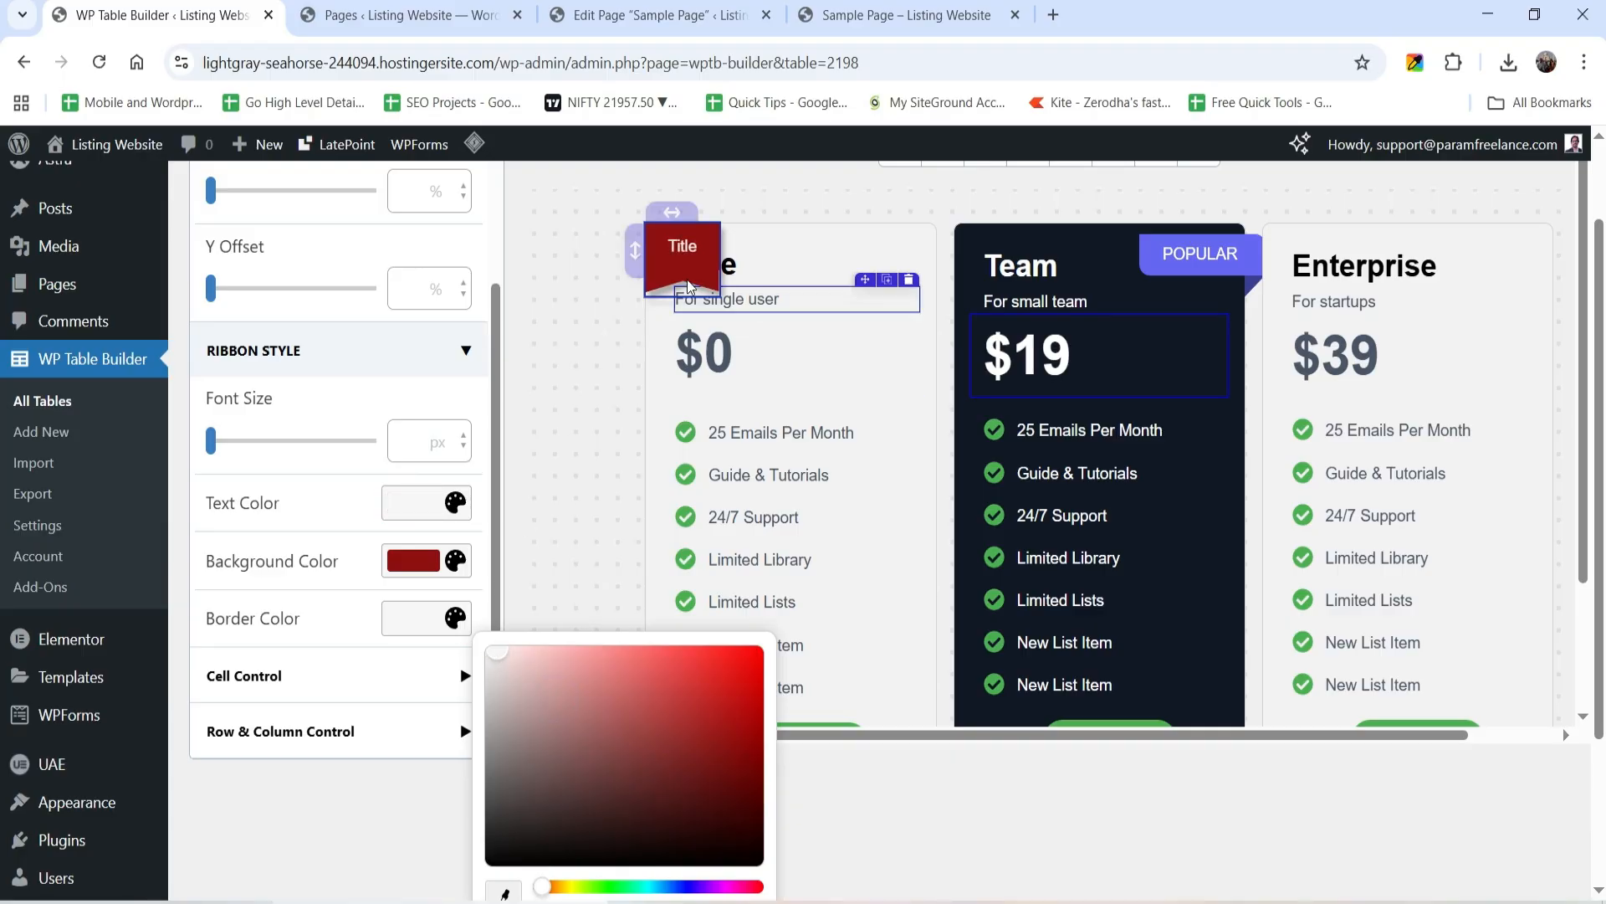
{"action": "left_click", "coordinate": [710, 216]}
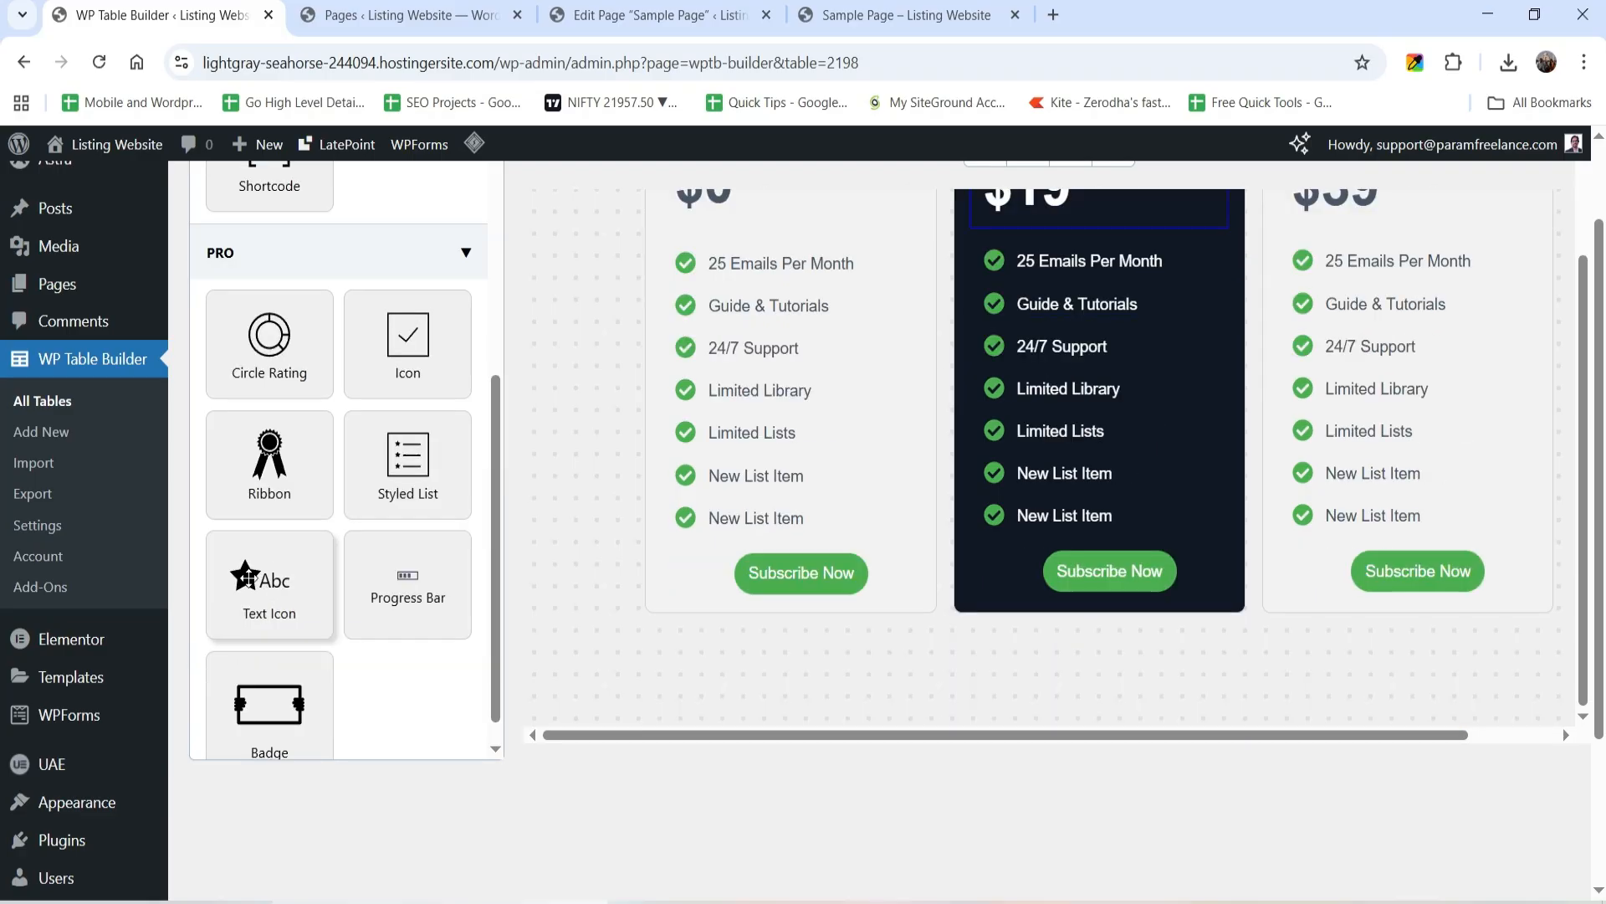
Step: Try out a Text Icon reading "Hello world" below the Free column's Subscribe Now button and delete it
{"action": "left_click_drag", "start_coordinate": [247, 577], "coordinate": [790, 590]}
{"action": "left_click", "coordinate": [703, 608]}
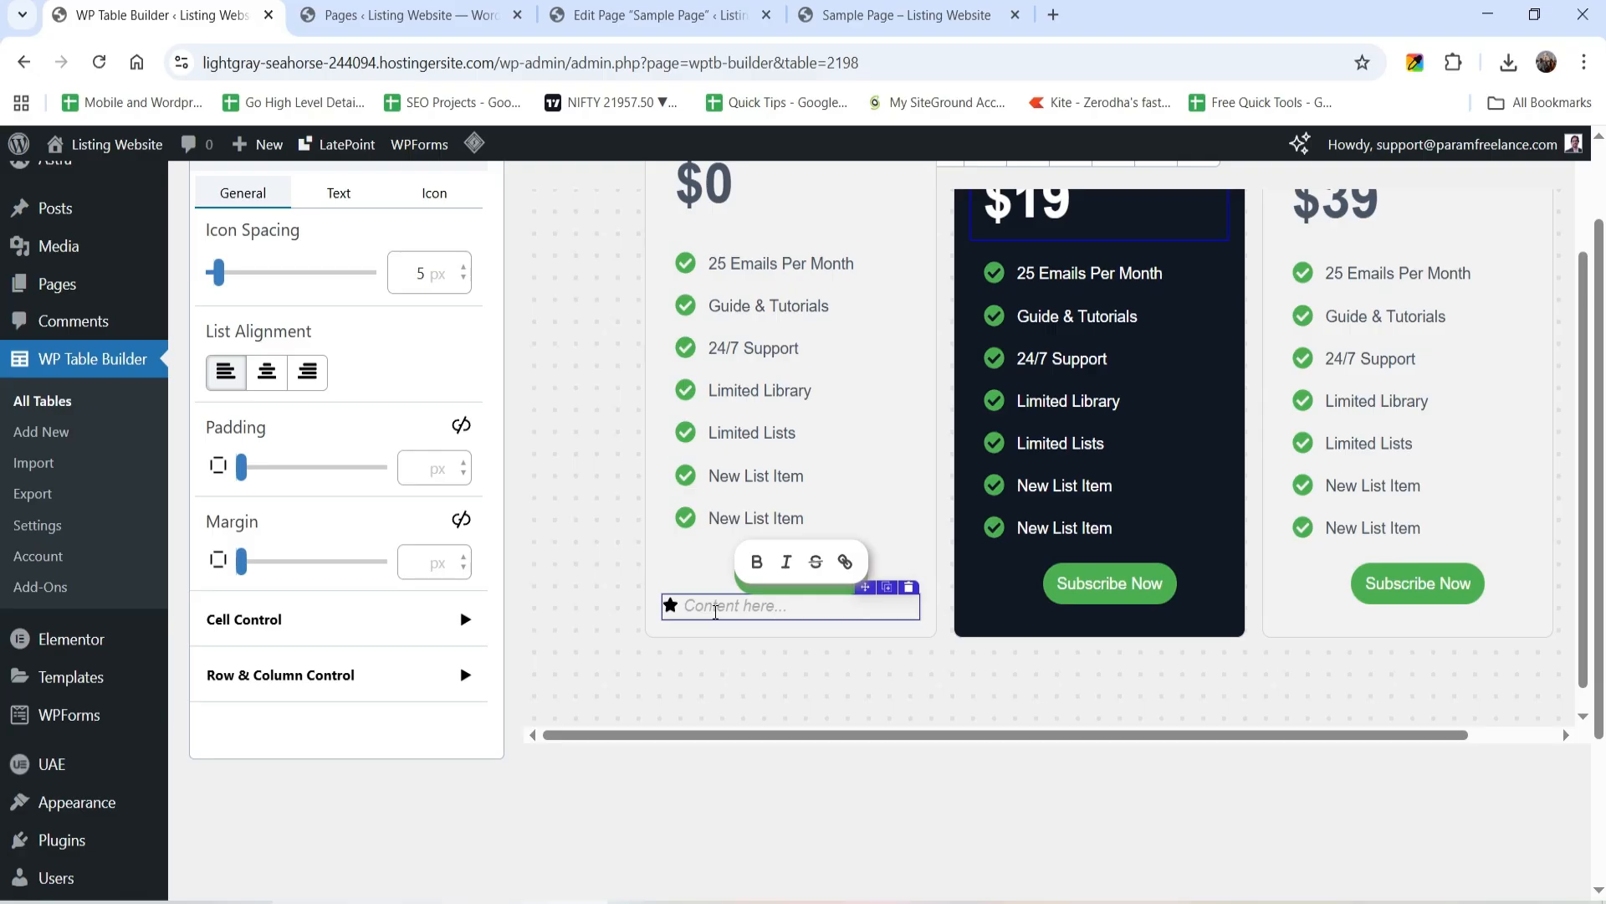
{"action": "type", "text": "Hello world"}
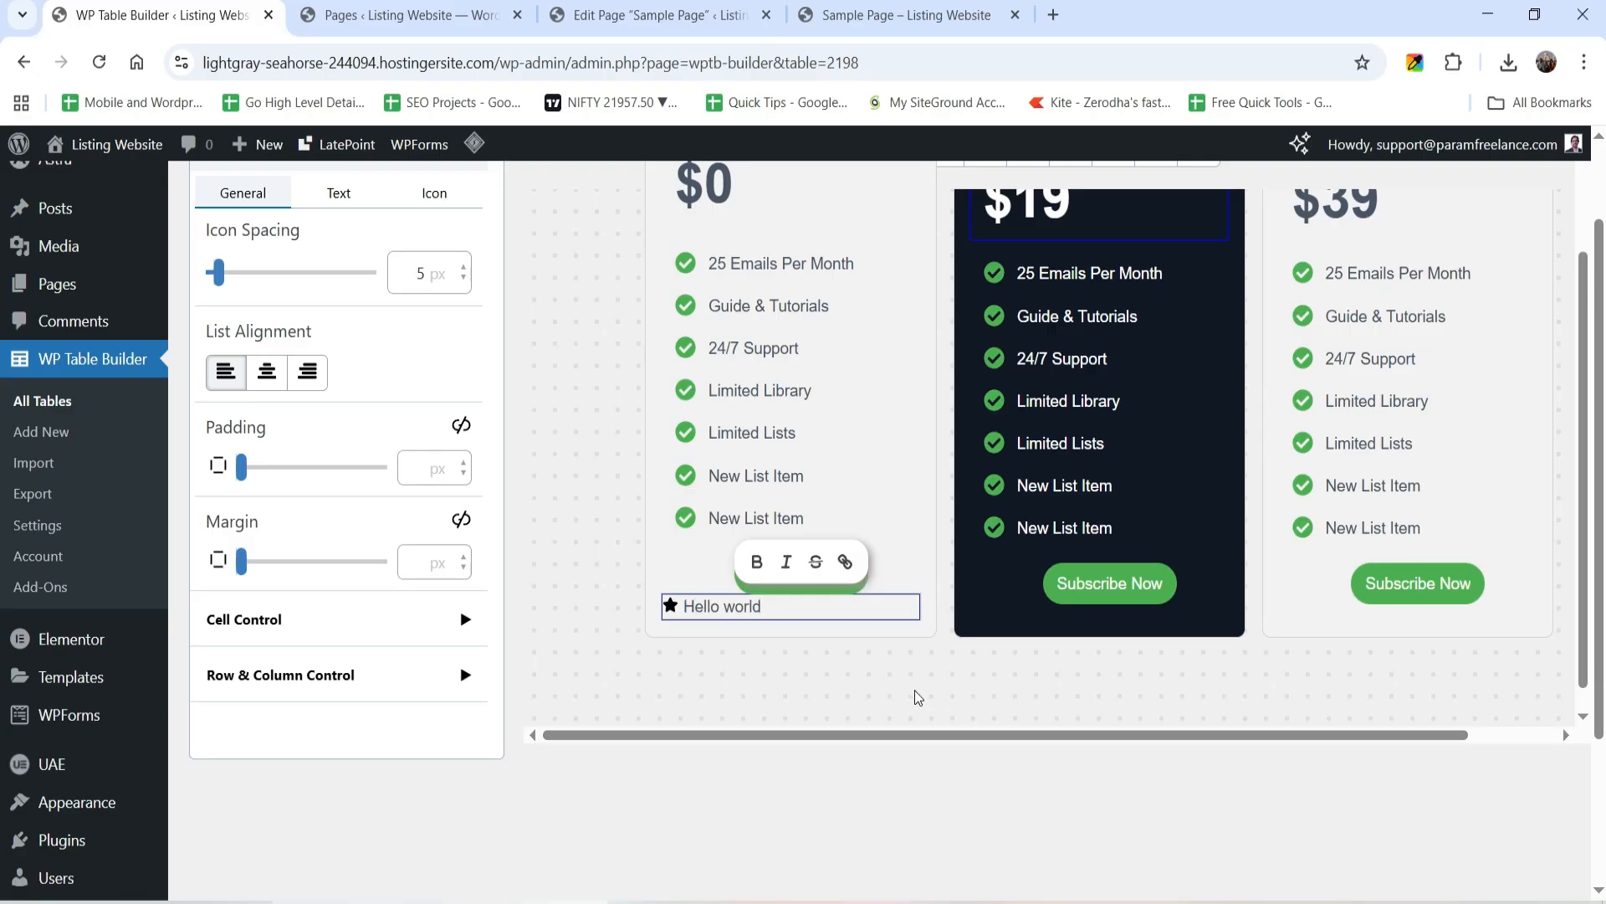
{"action": "left_click", "coordinate": [908, 588]}
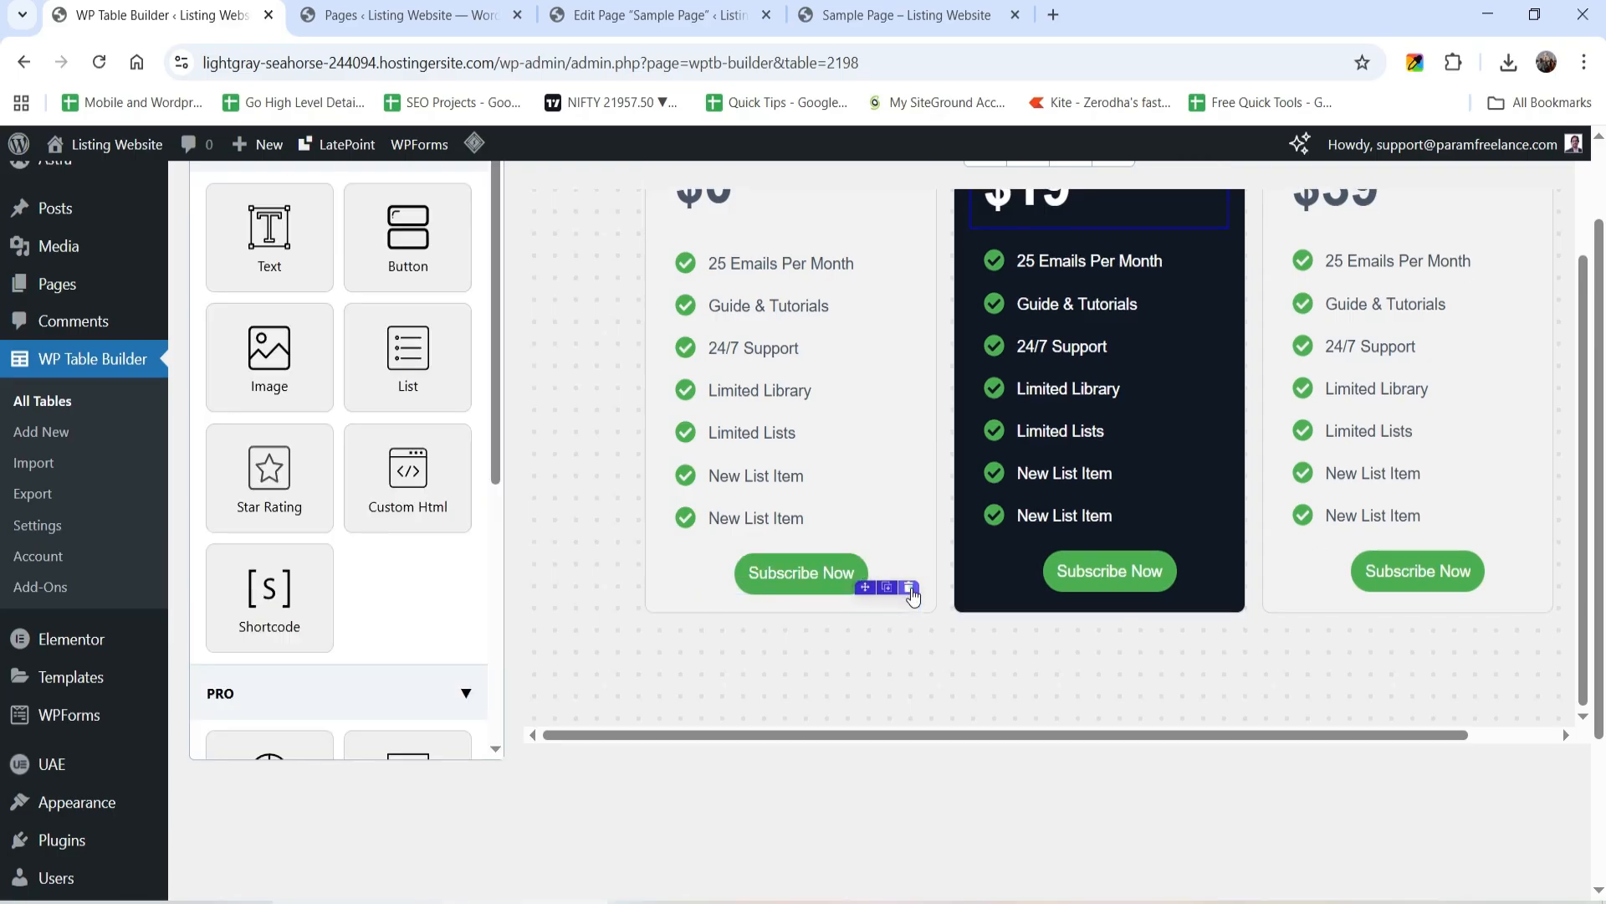
Step: Open the table-wide settings and show the sticky row and column options
{"action": "scroll", "coordinate": [390, 369], "scroll_direction": "up", "scroll_amount": 1}
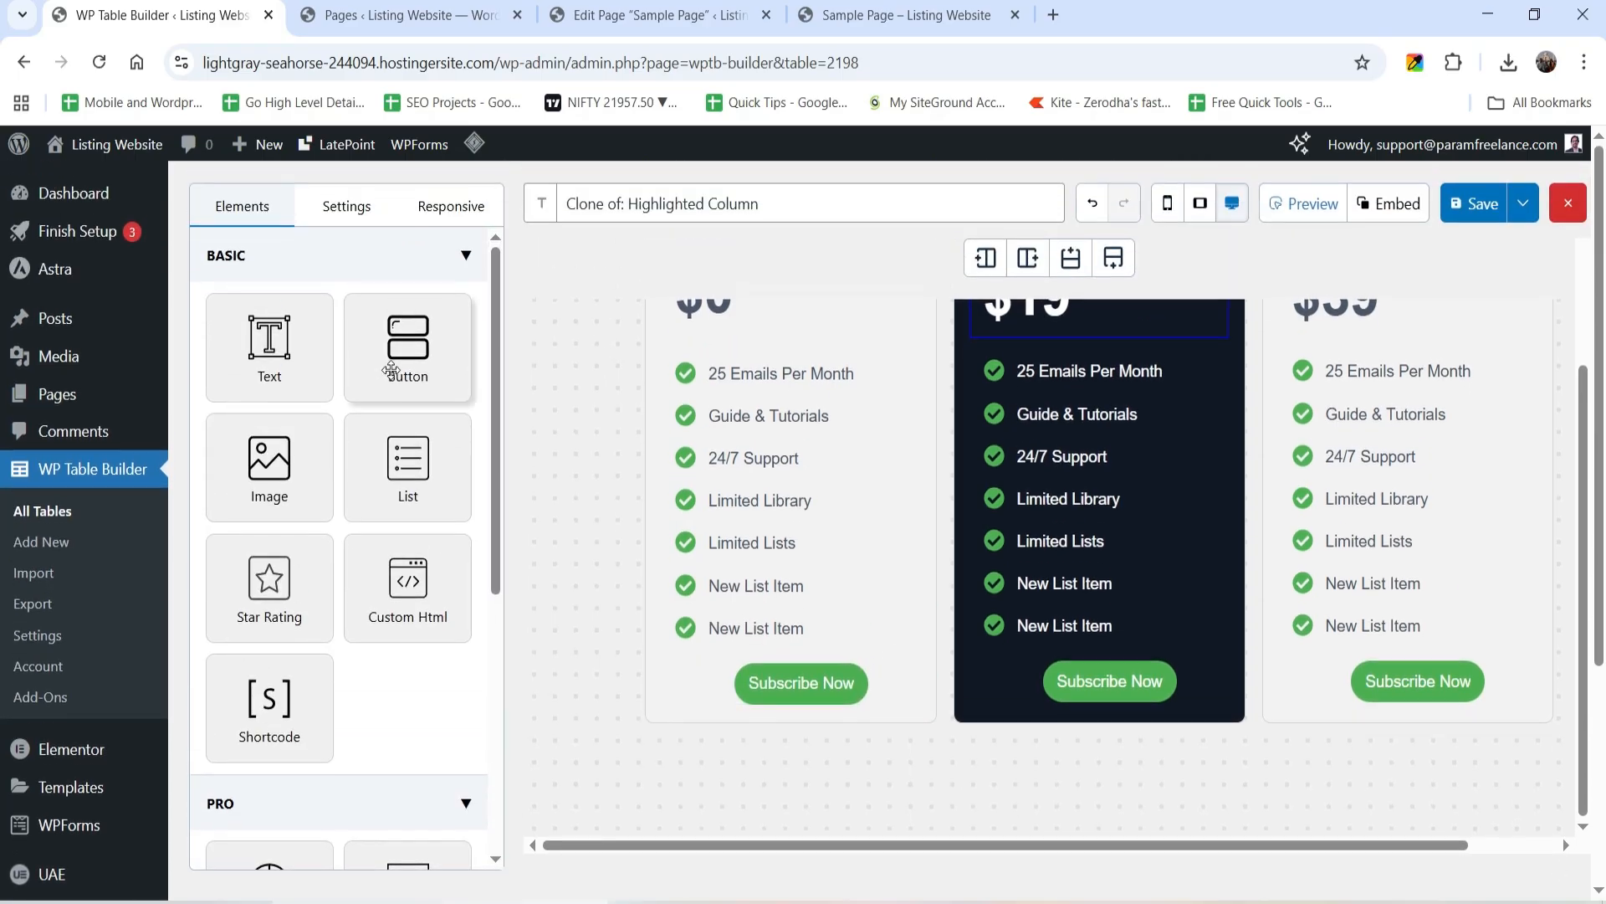
{"action": "left_click", "coordinate": [347, 207]}
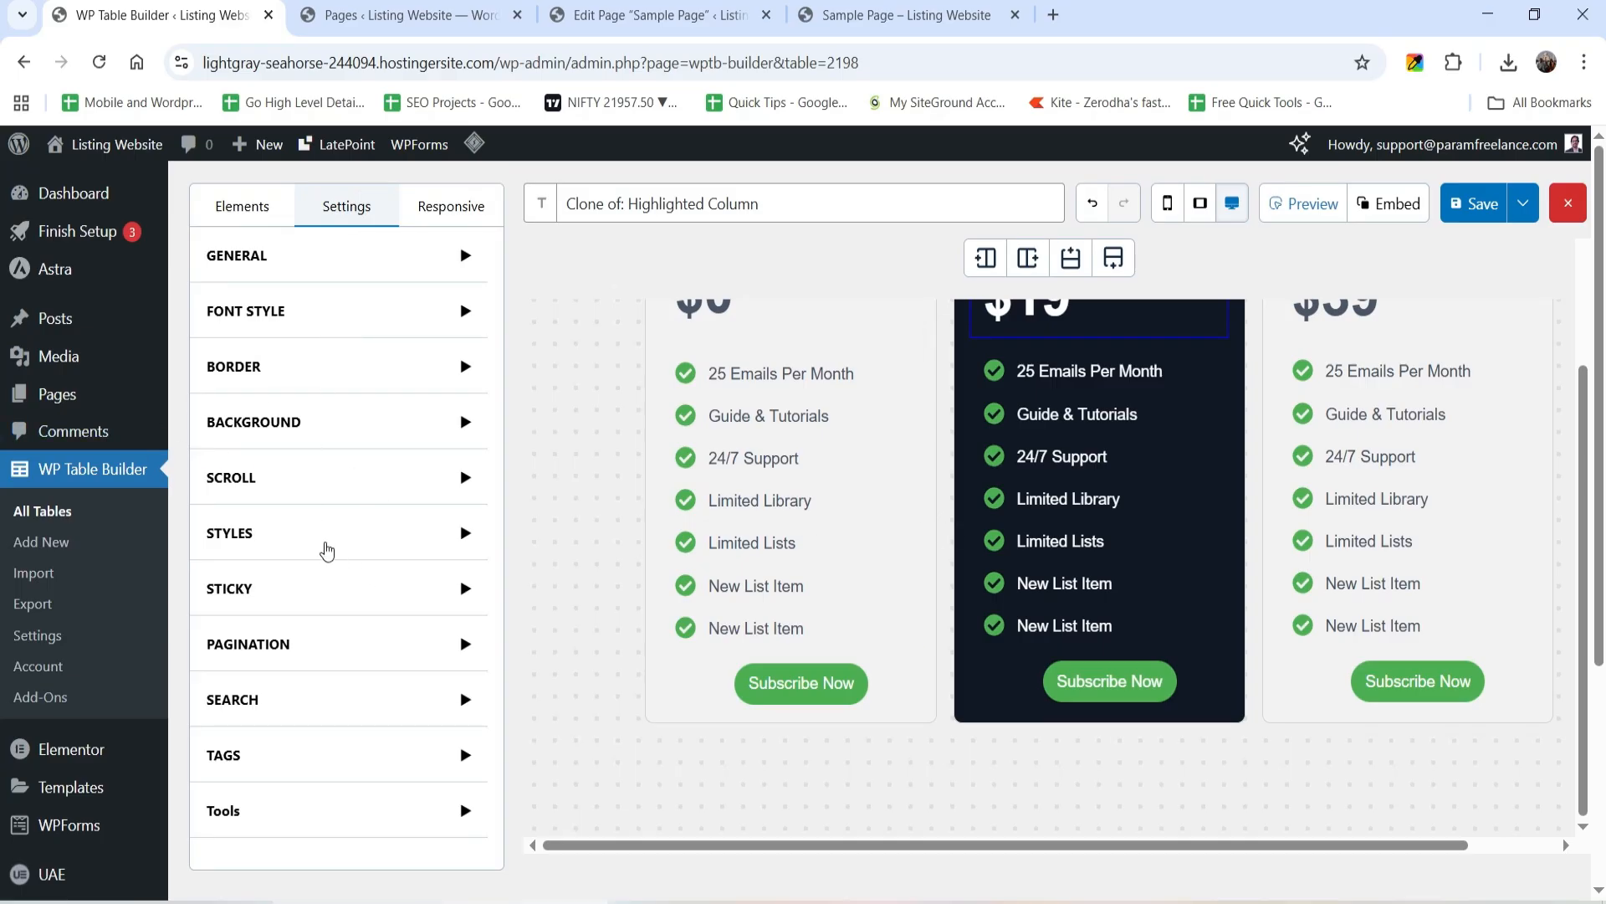
{"action": "left_click", "coordinate": [459, 578]}
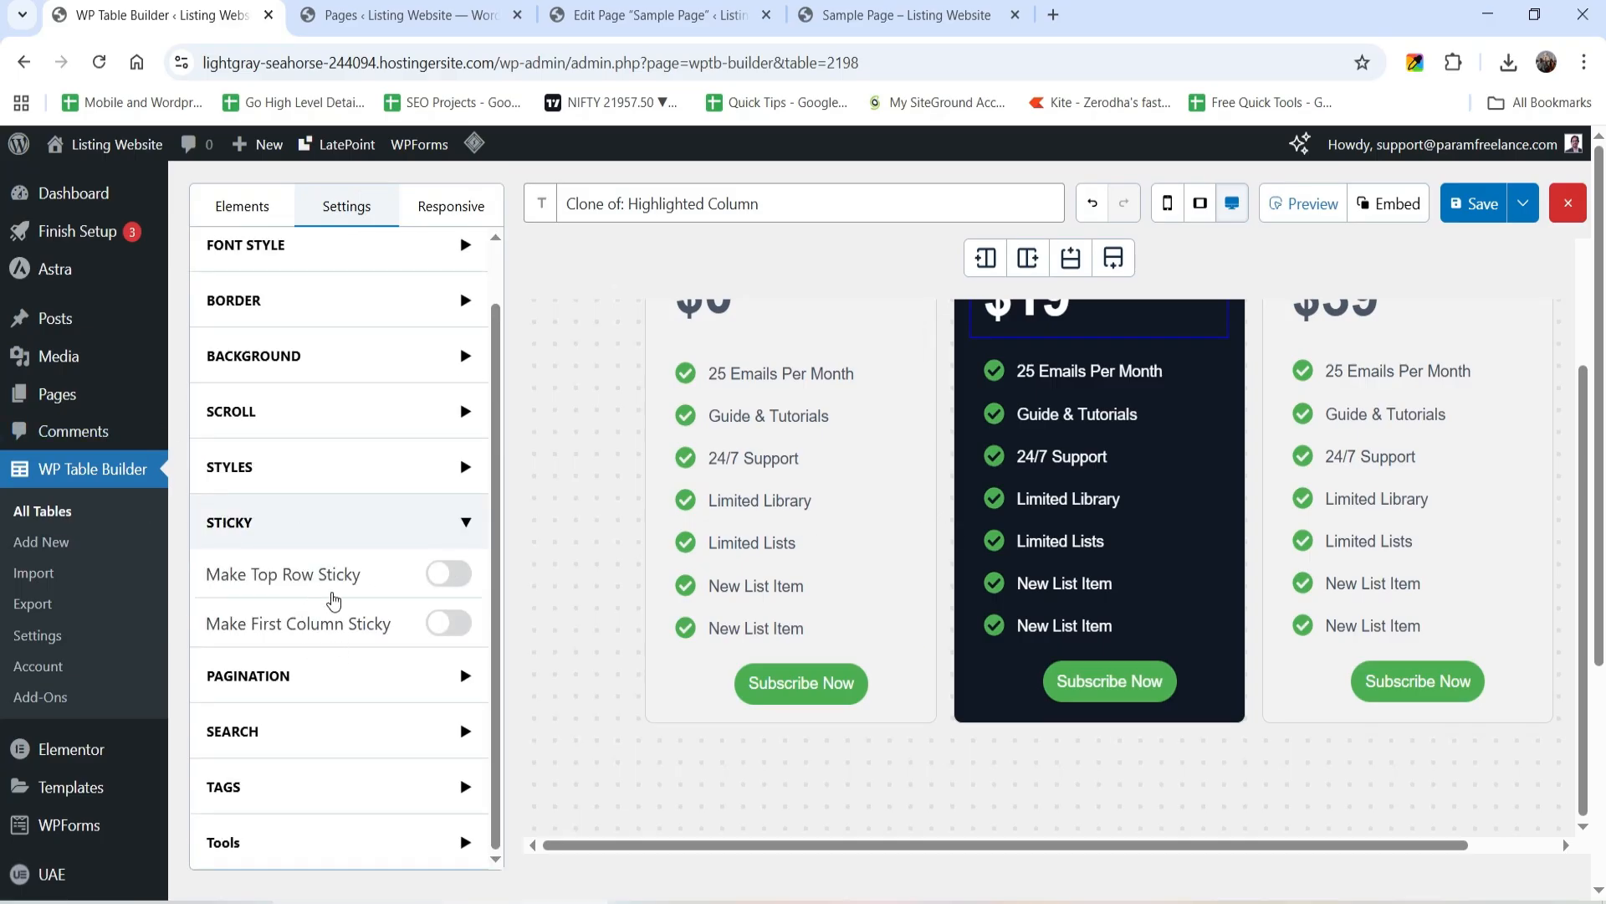
Step: Make the pricing table's top row and first column sticky
{"action": "left_click", "coordinate": [454, 575]}
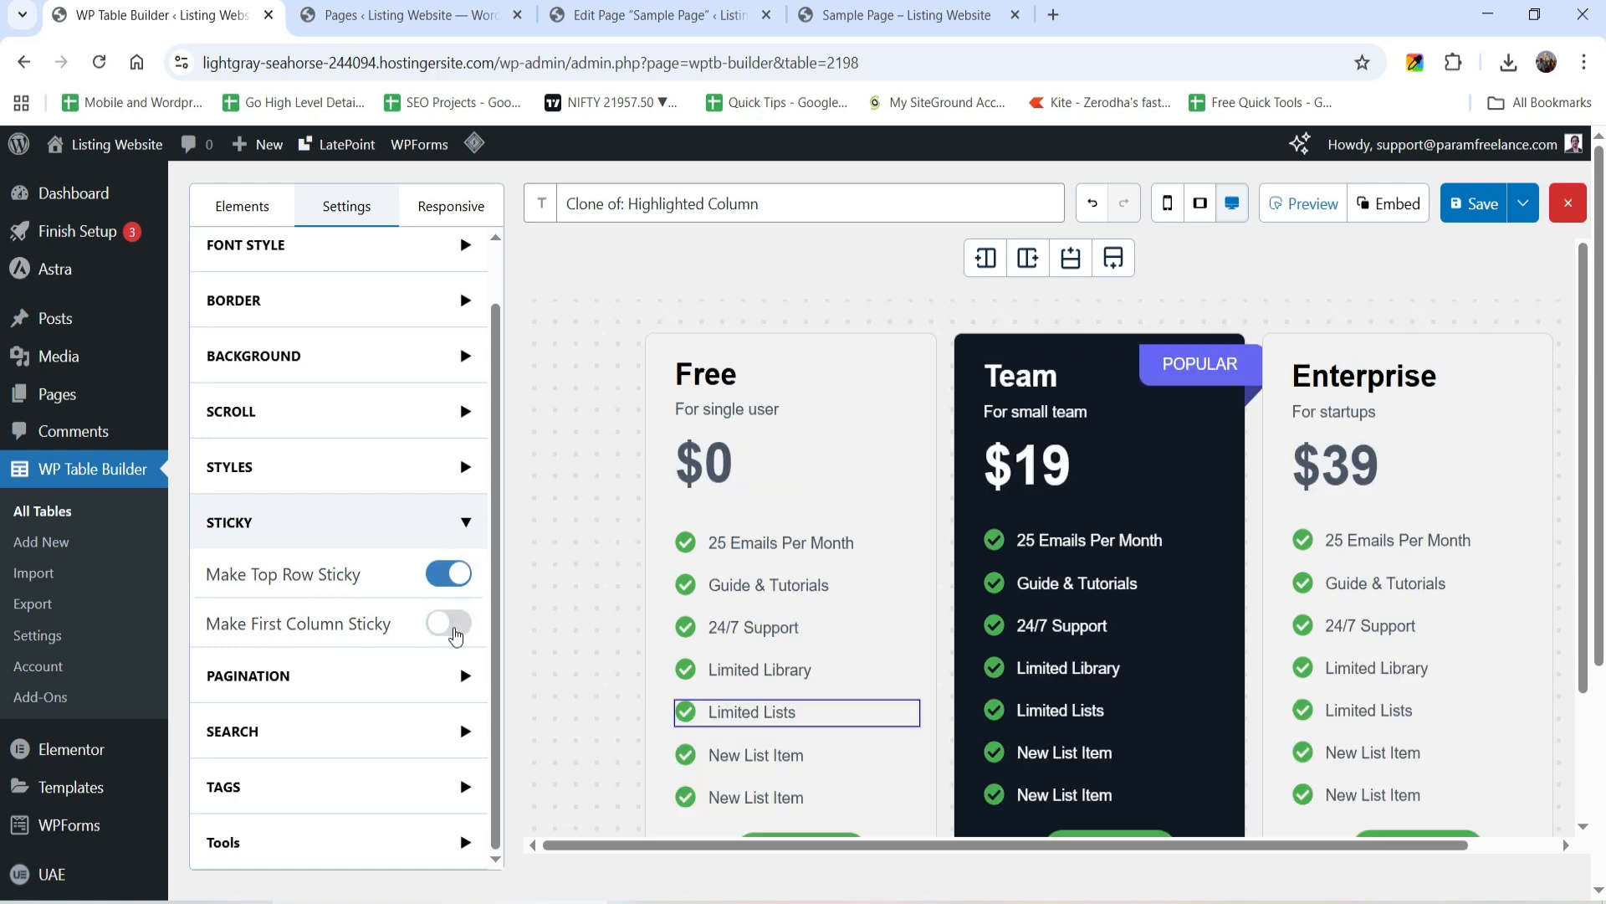
{"action": "left_click", "coordinate": [444, 627]}
Step: Show the table-wide search, scroll, background and border options
{"action": "scroll", "coordinate": [340, 592], "scroll_direction": "down", "scroll_amount": 3}
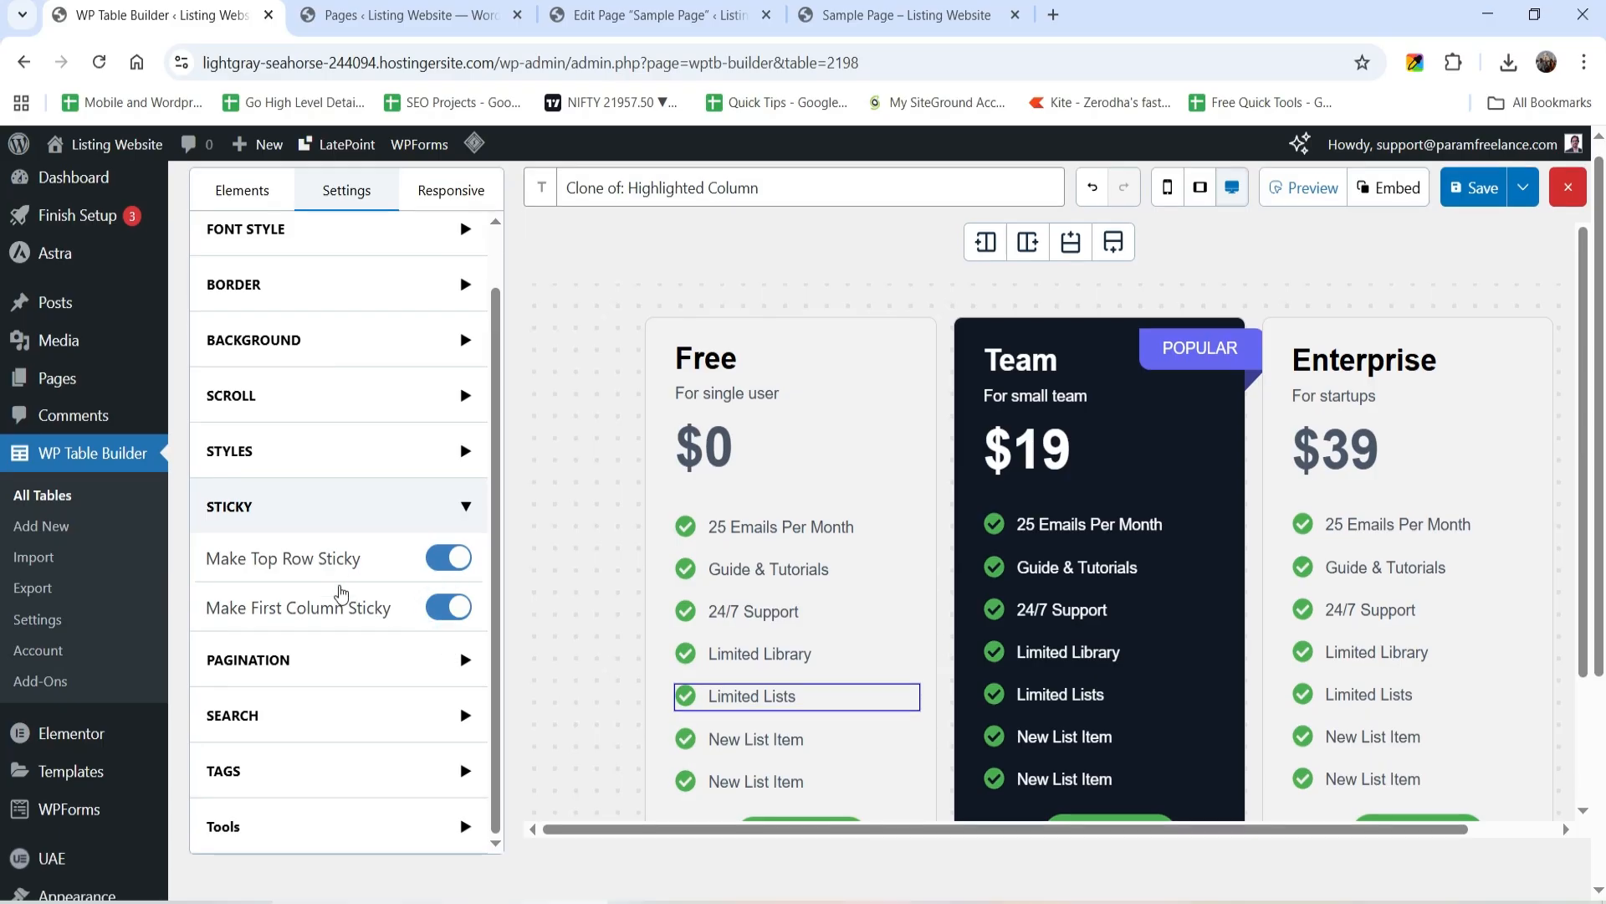
{"action": "left_click", "coordinate": [287, 509]}
{"action": "scroll", "coordinate": [372, 535], "scroll_direction": "down", "scroll_amount": 2}
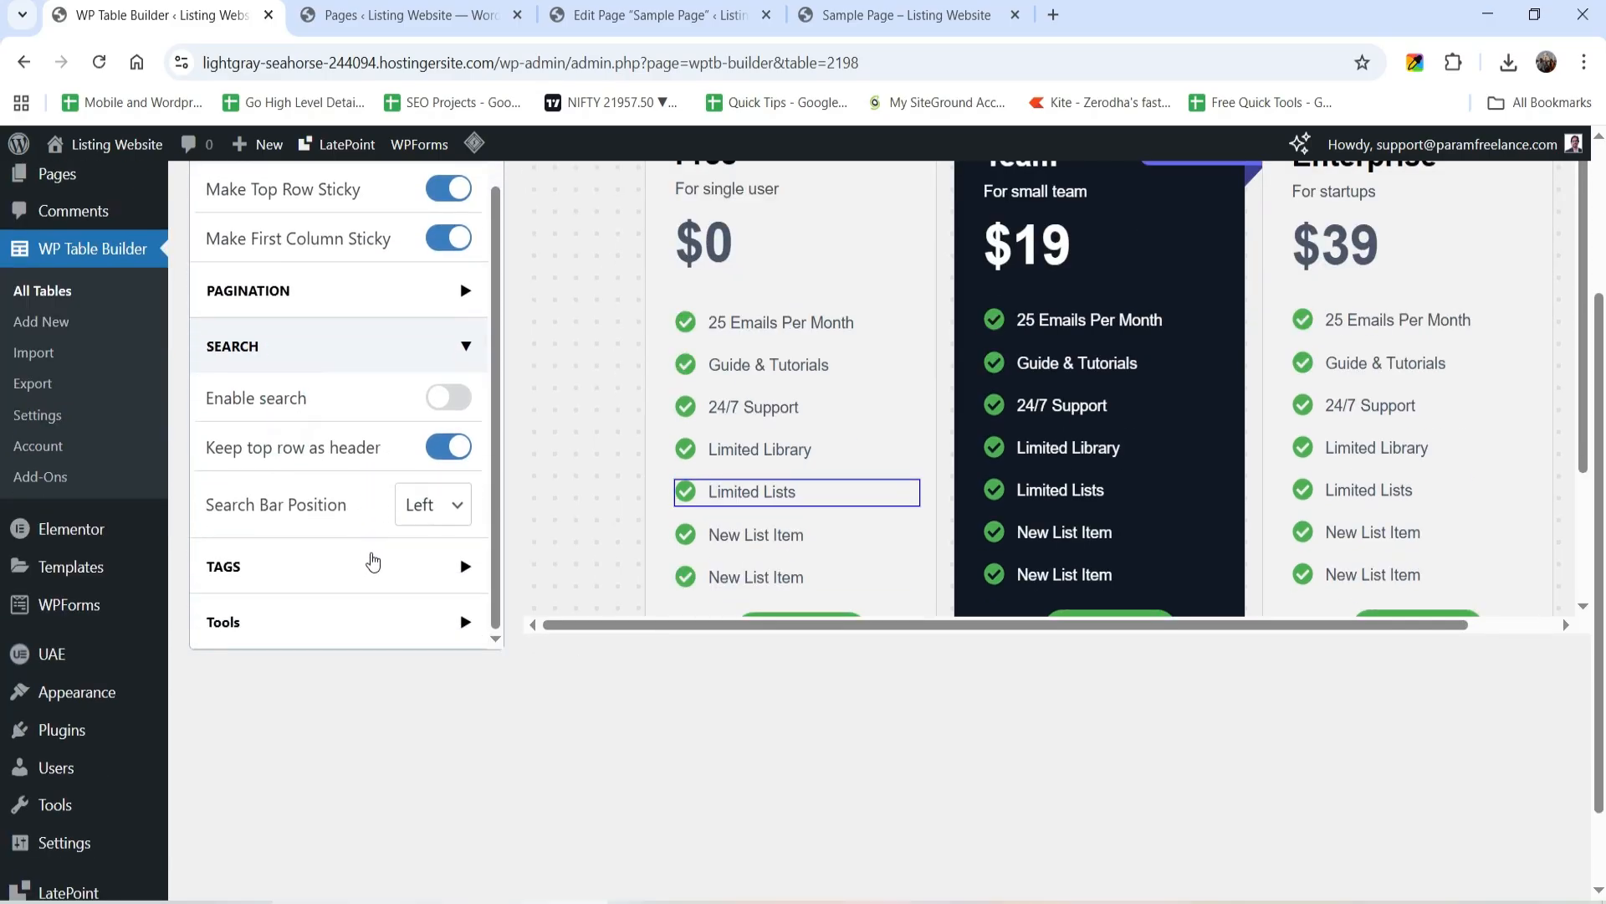
{"action": "left_click", "coordinate": [343, 388]}
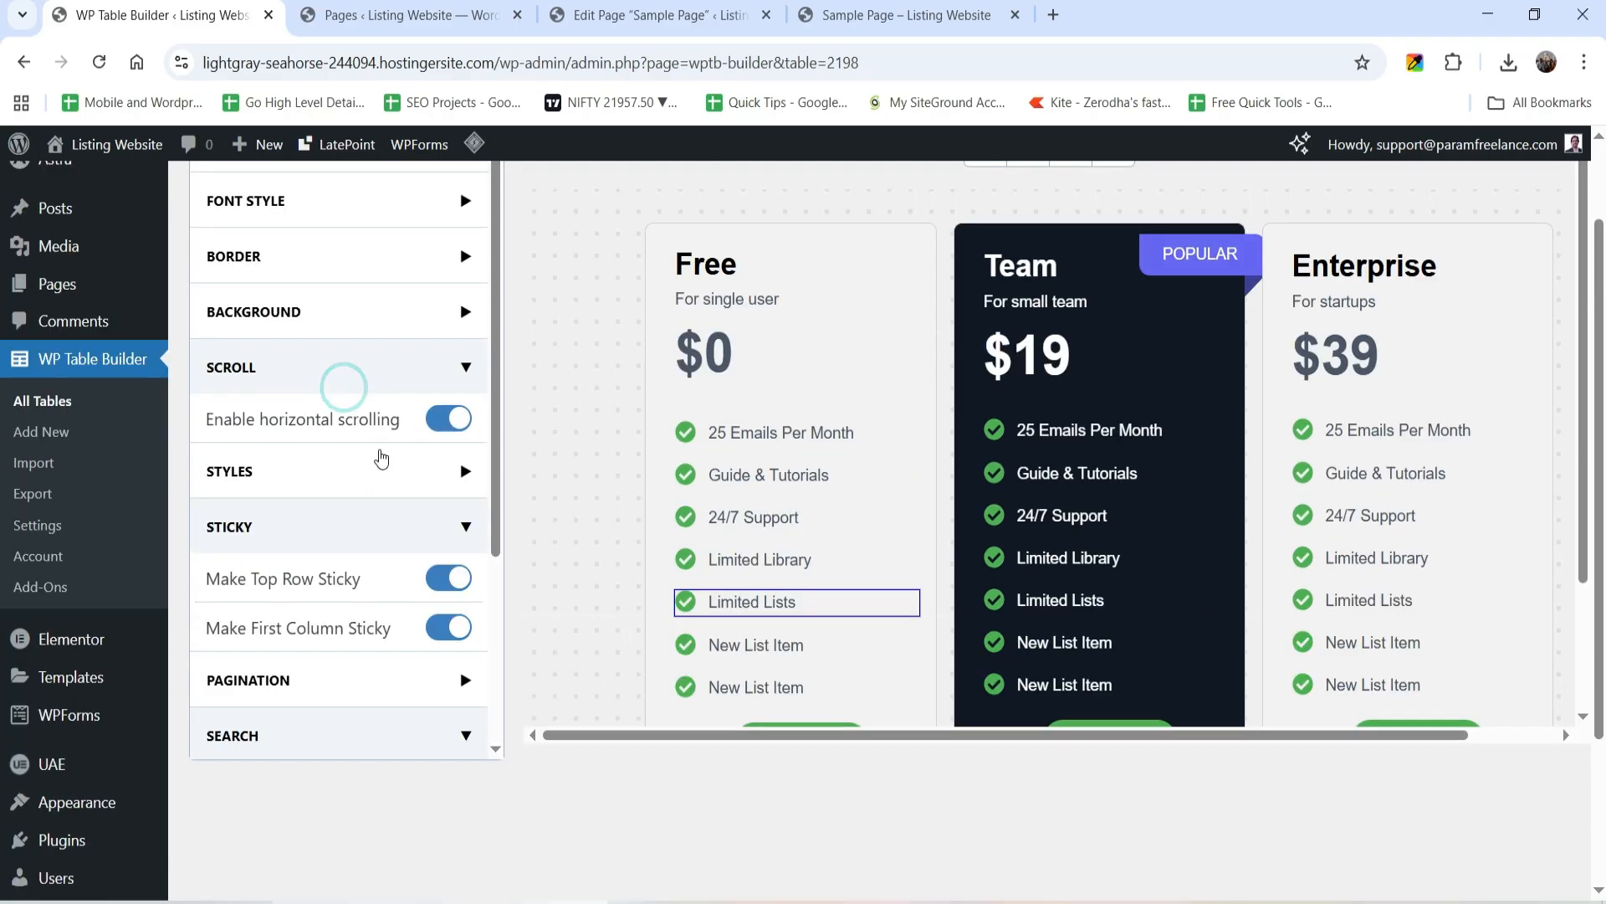
{"action": "scroll", "coordinate": [414, 513], "scroll_direction": "up", "scroll_amount": 1}
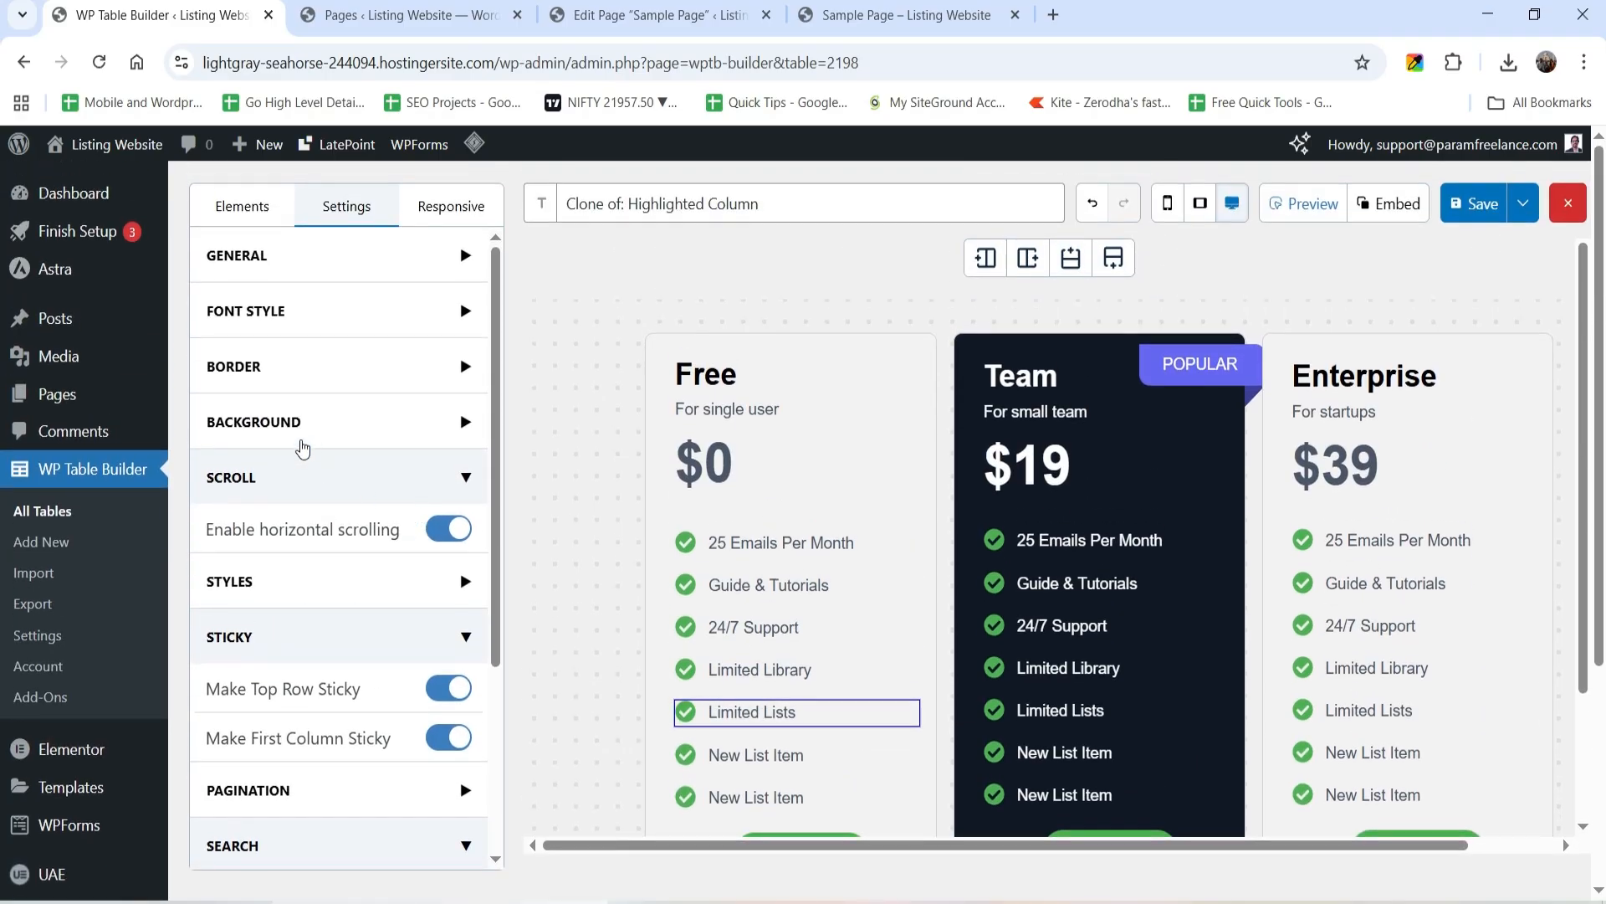
{"action": "left_click", "coordinate": [303, 443]}
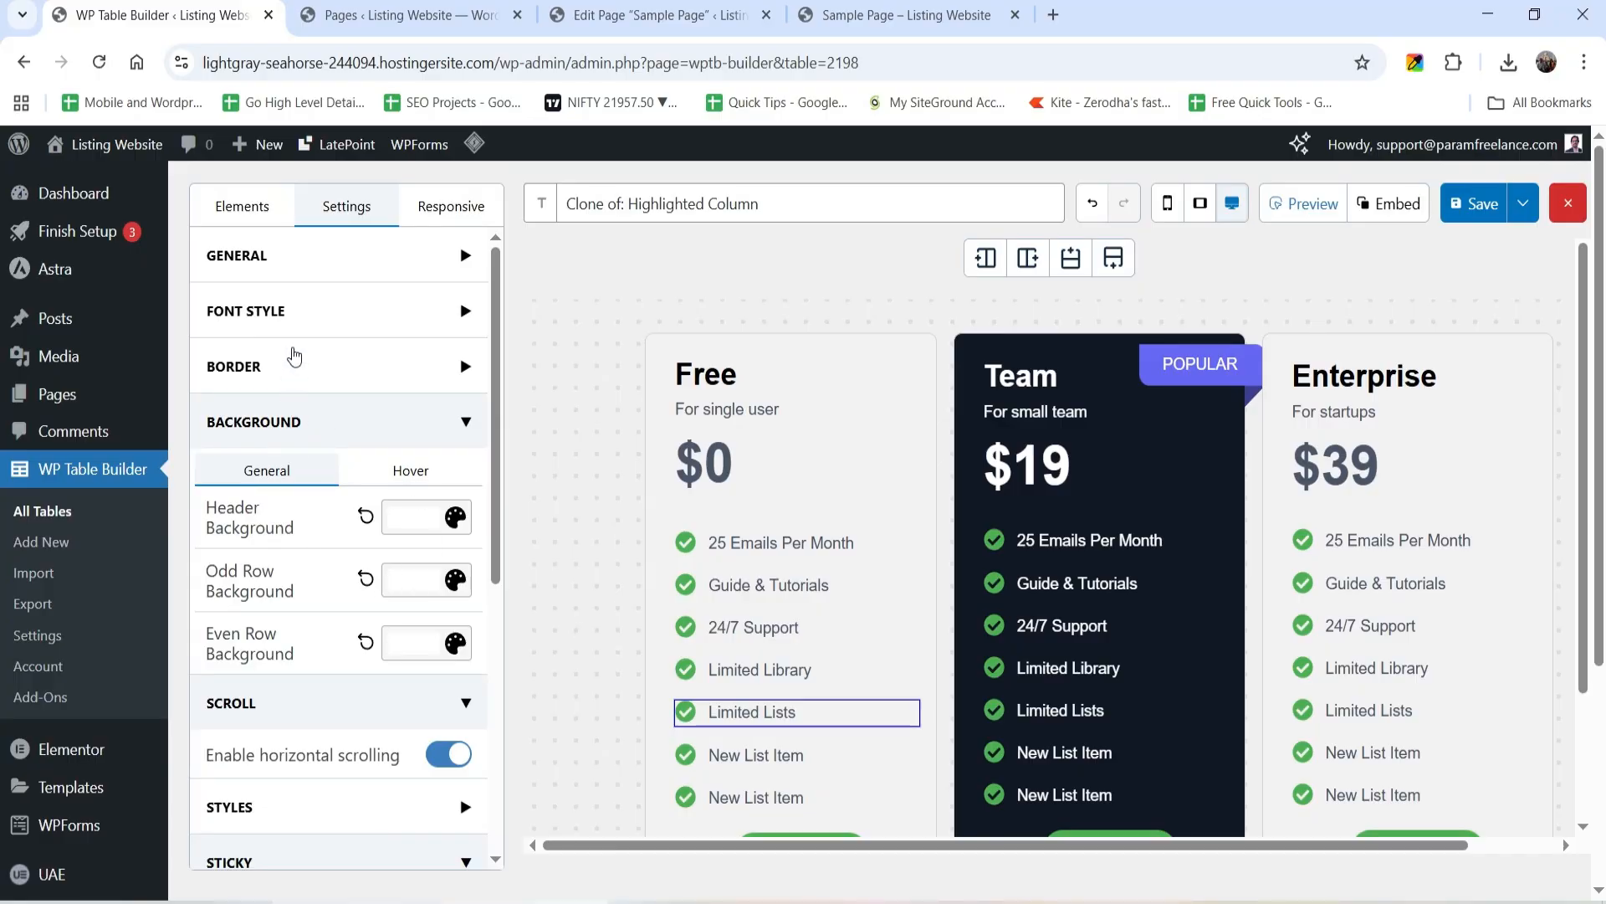
{"action": "left_click", "coordinate": [295, 363]}
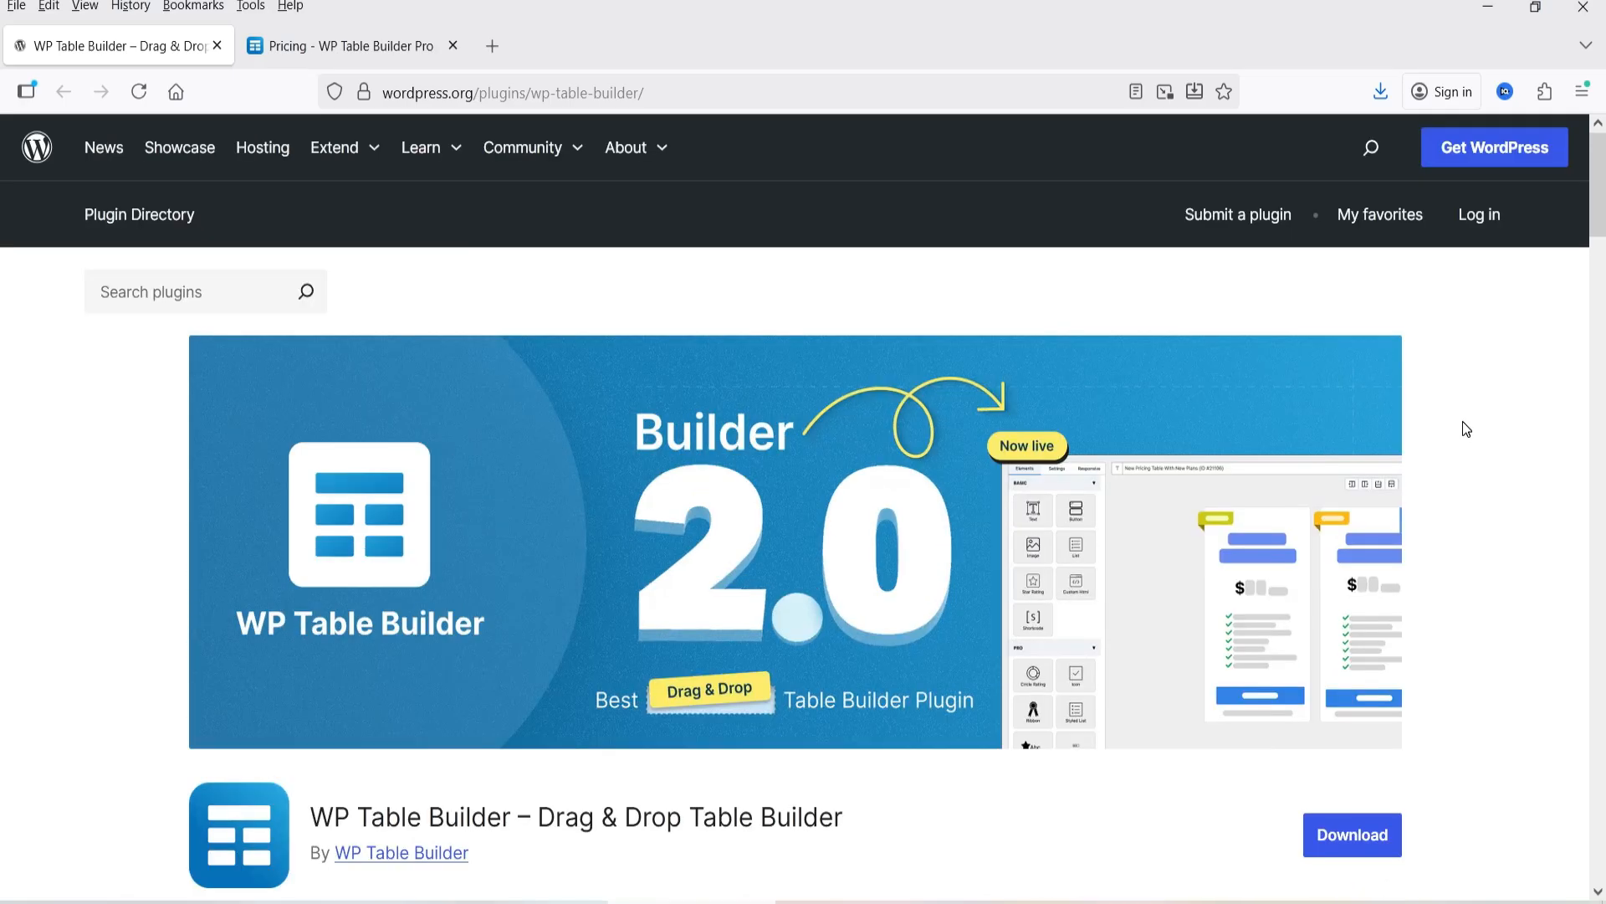
Step: Look over the WP Table Builder plugin page on WordPress.org and the plans on its pricing page
{"action": "scroll", "coordinate": [1463, 420], "scroll_direction": "down", "scroll_amount": 3}
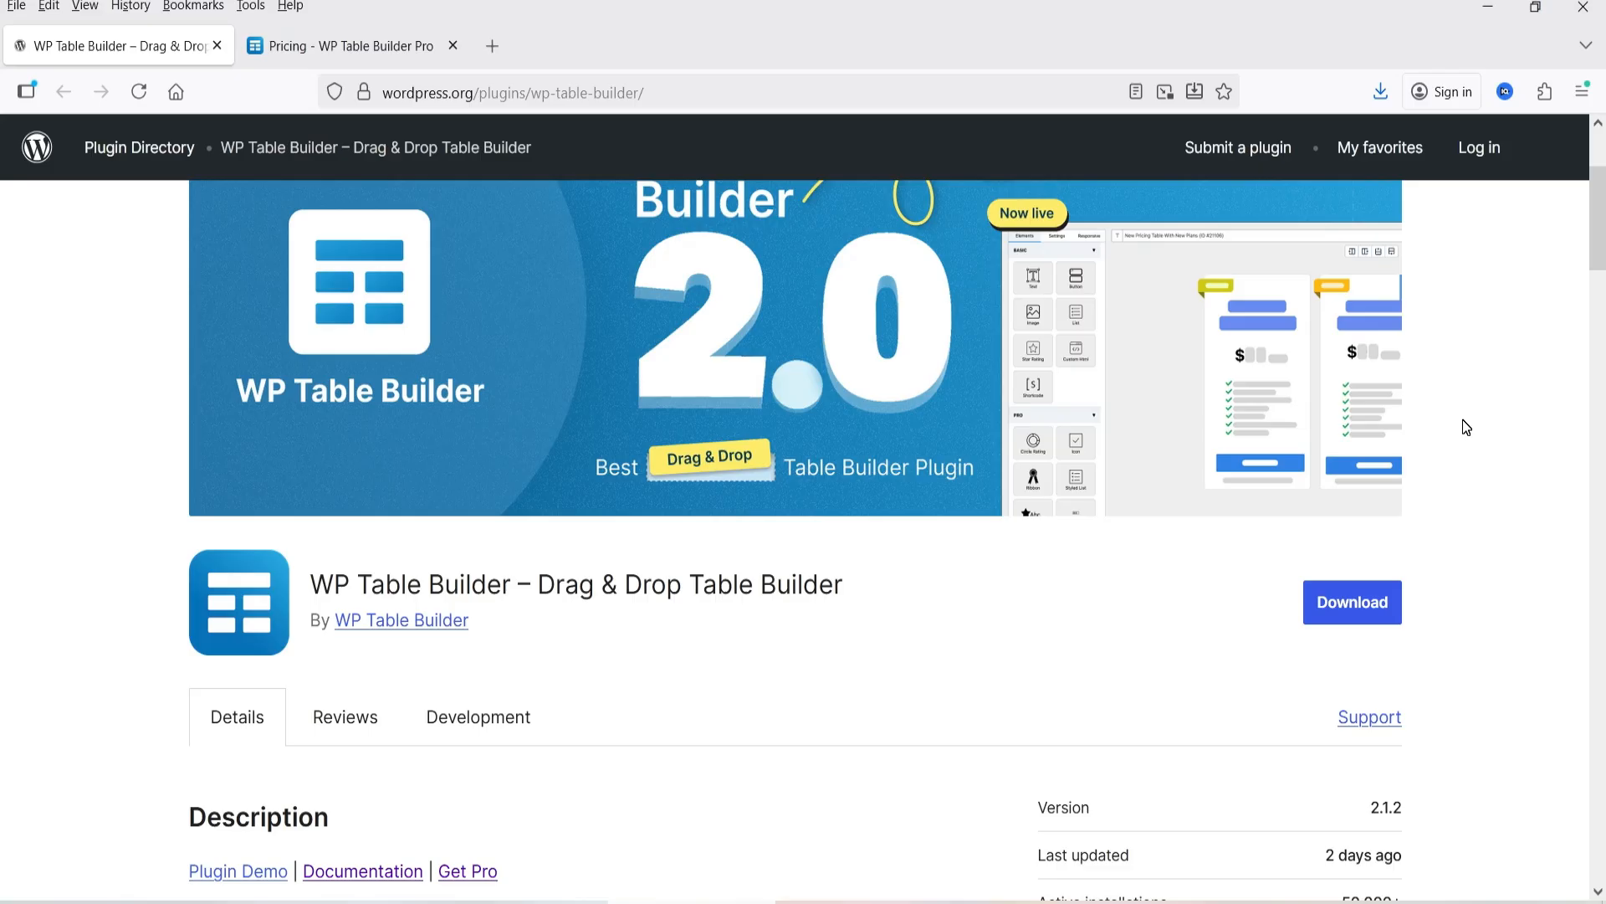
{"action": "key", "text": "ctrl+Tab"}
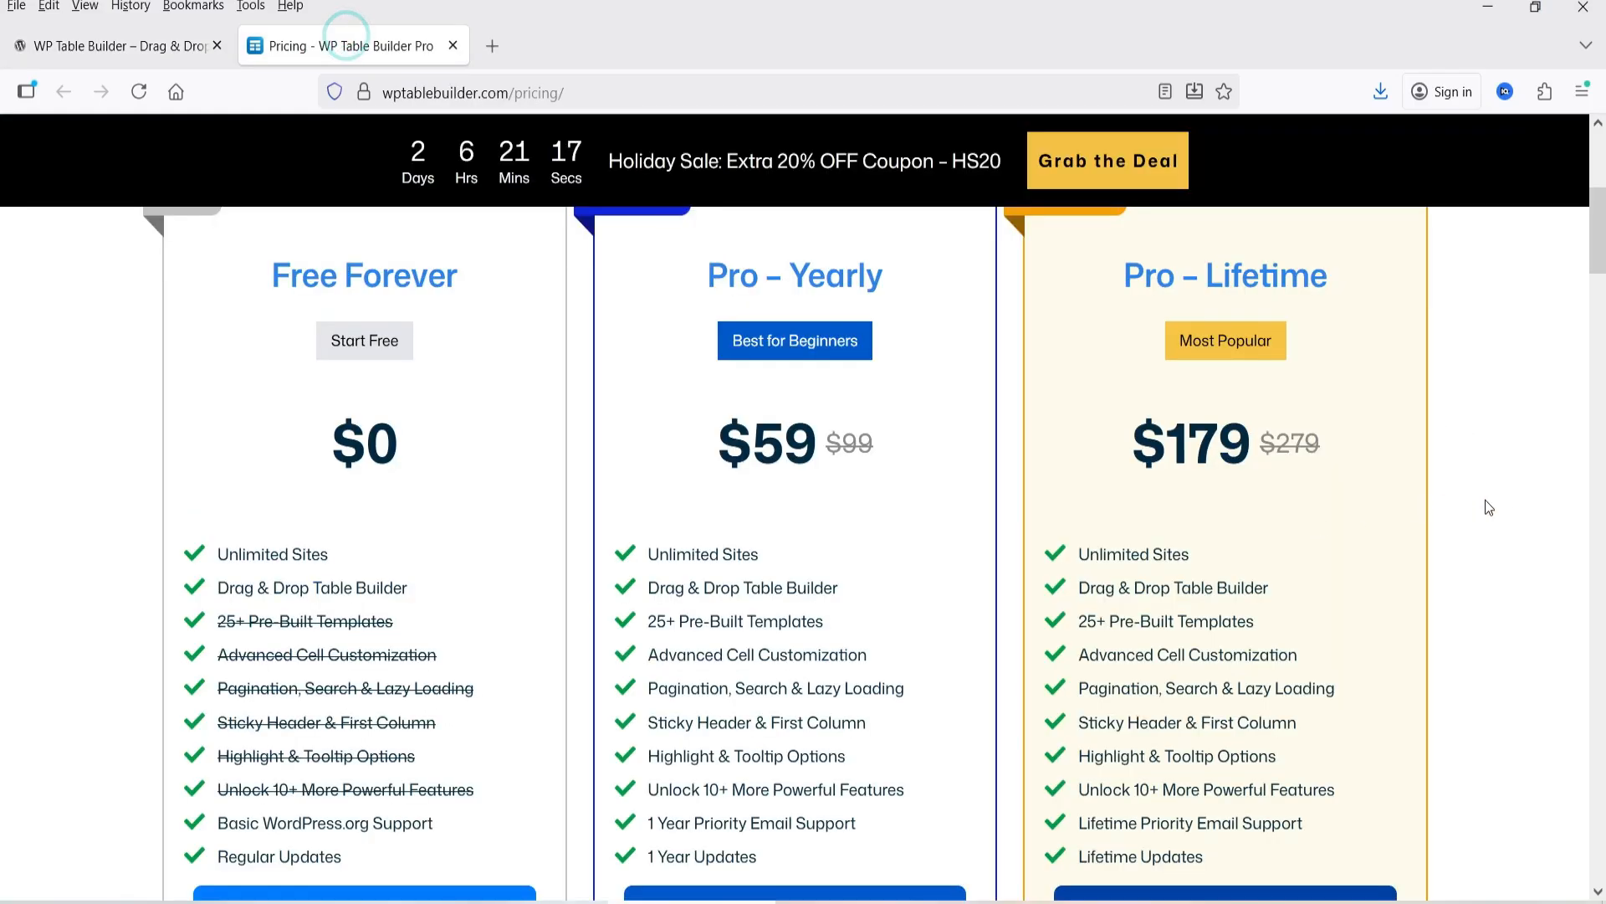